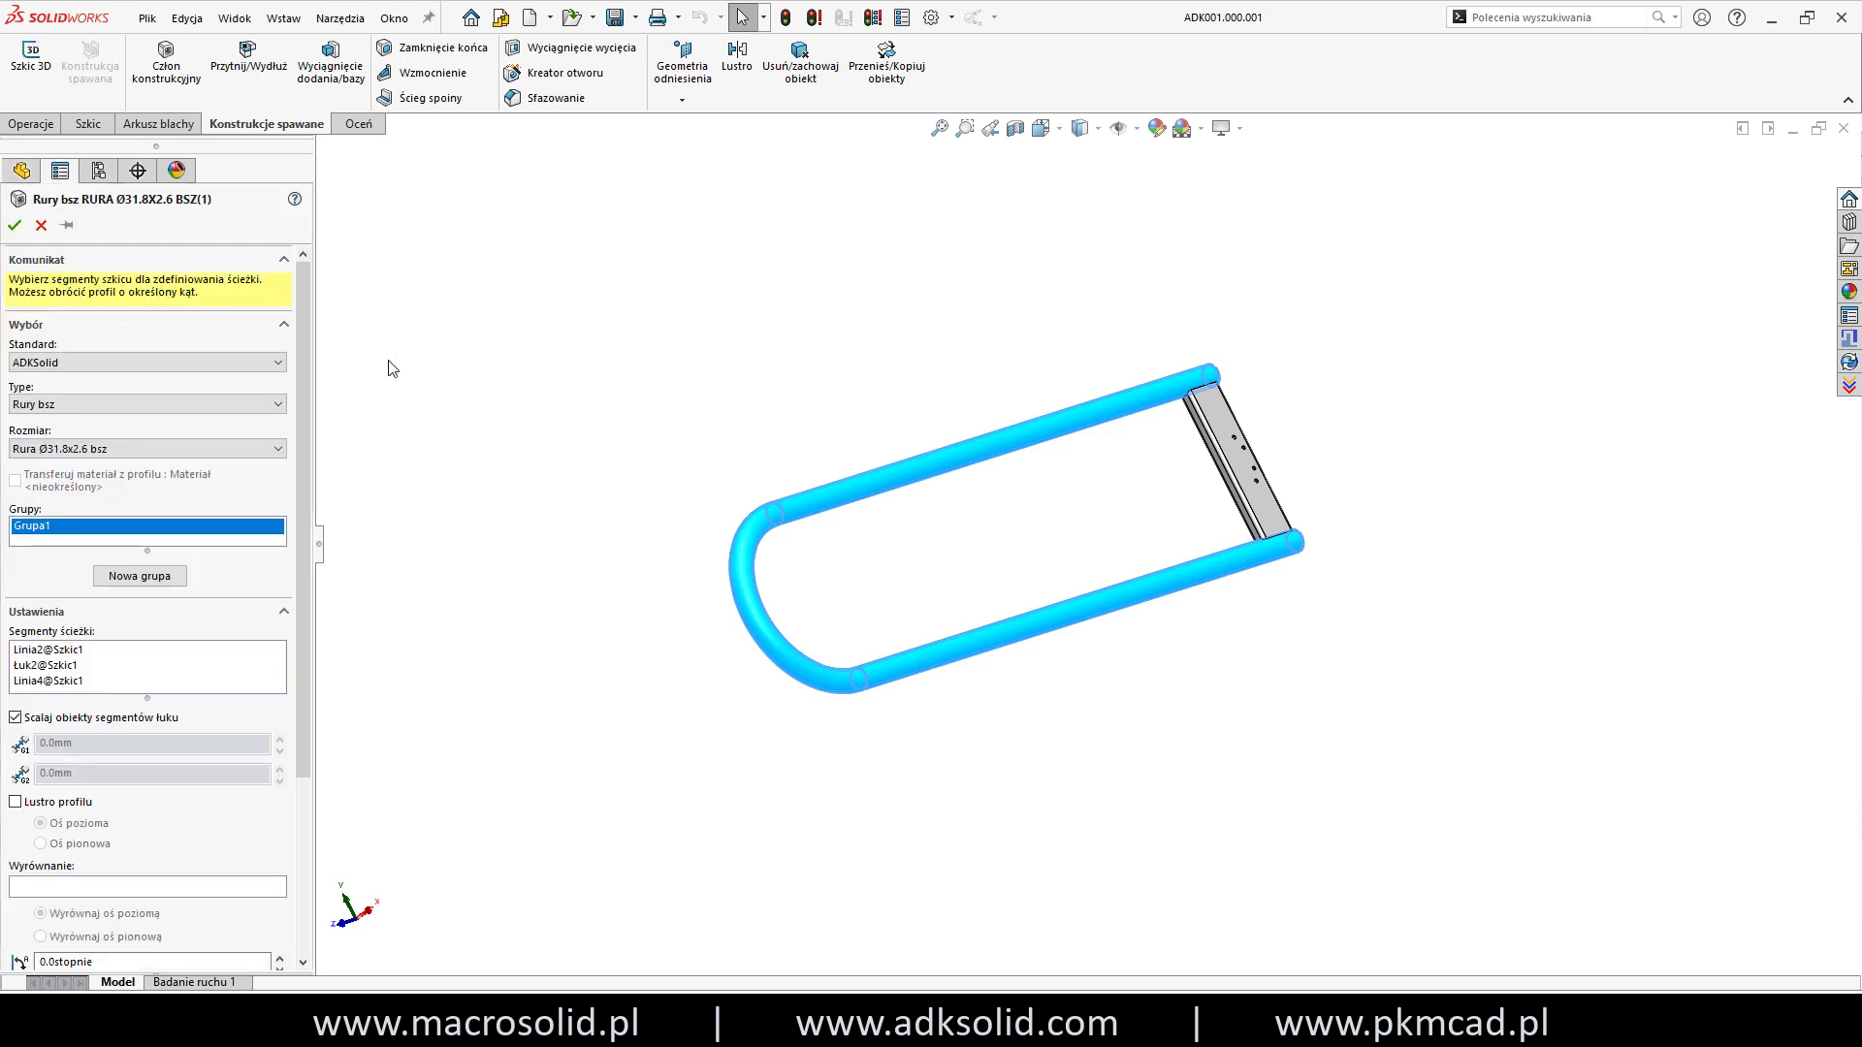
Keep the Rury bsz profile type with the Rura Ø31.8x2.6 bsz size.
click(257, 449)
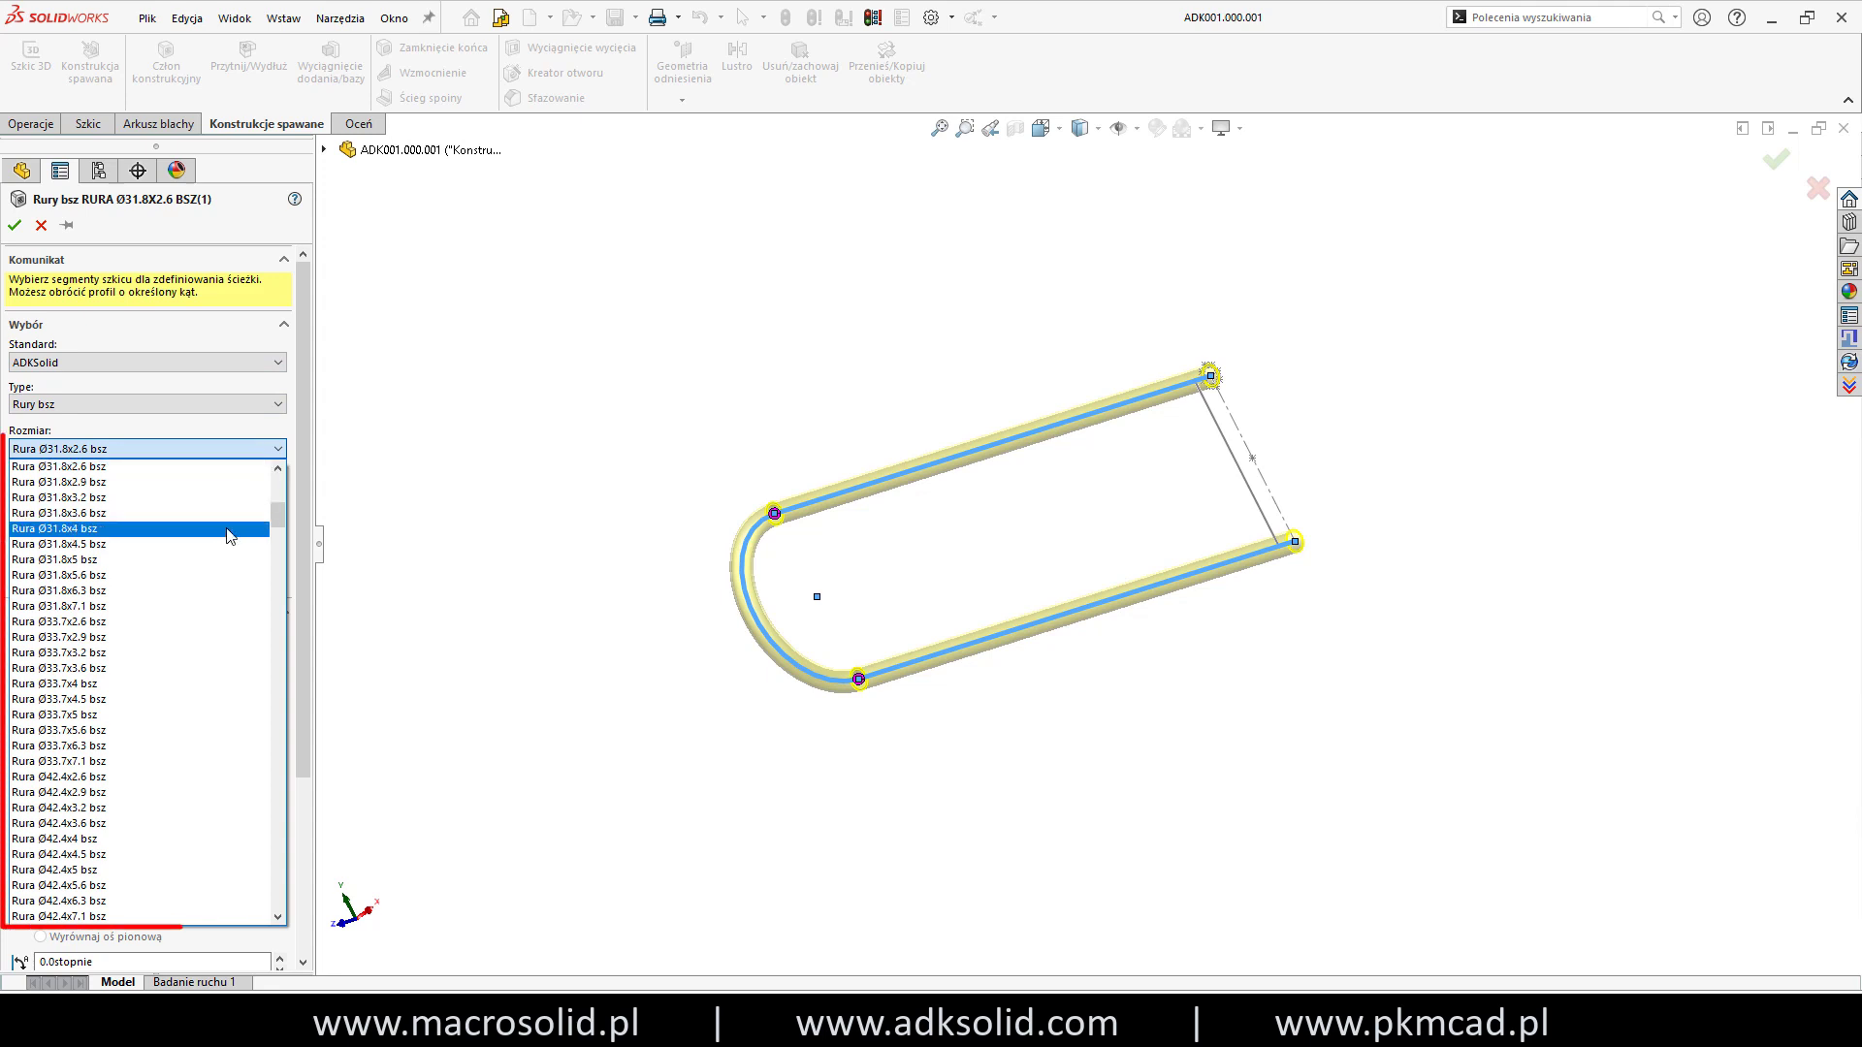
click(270, 411)
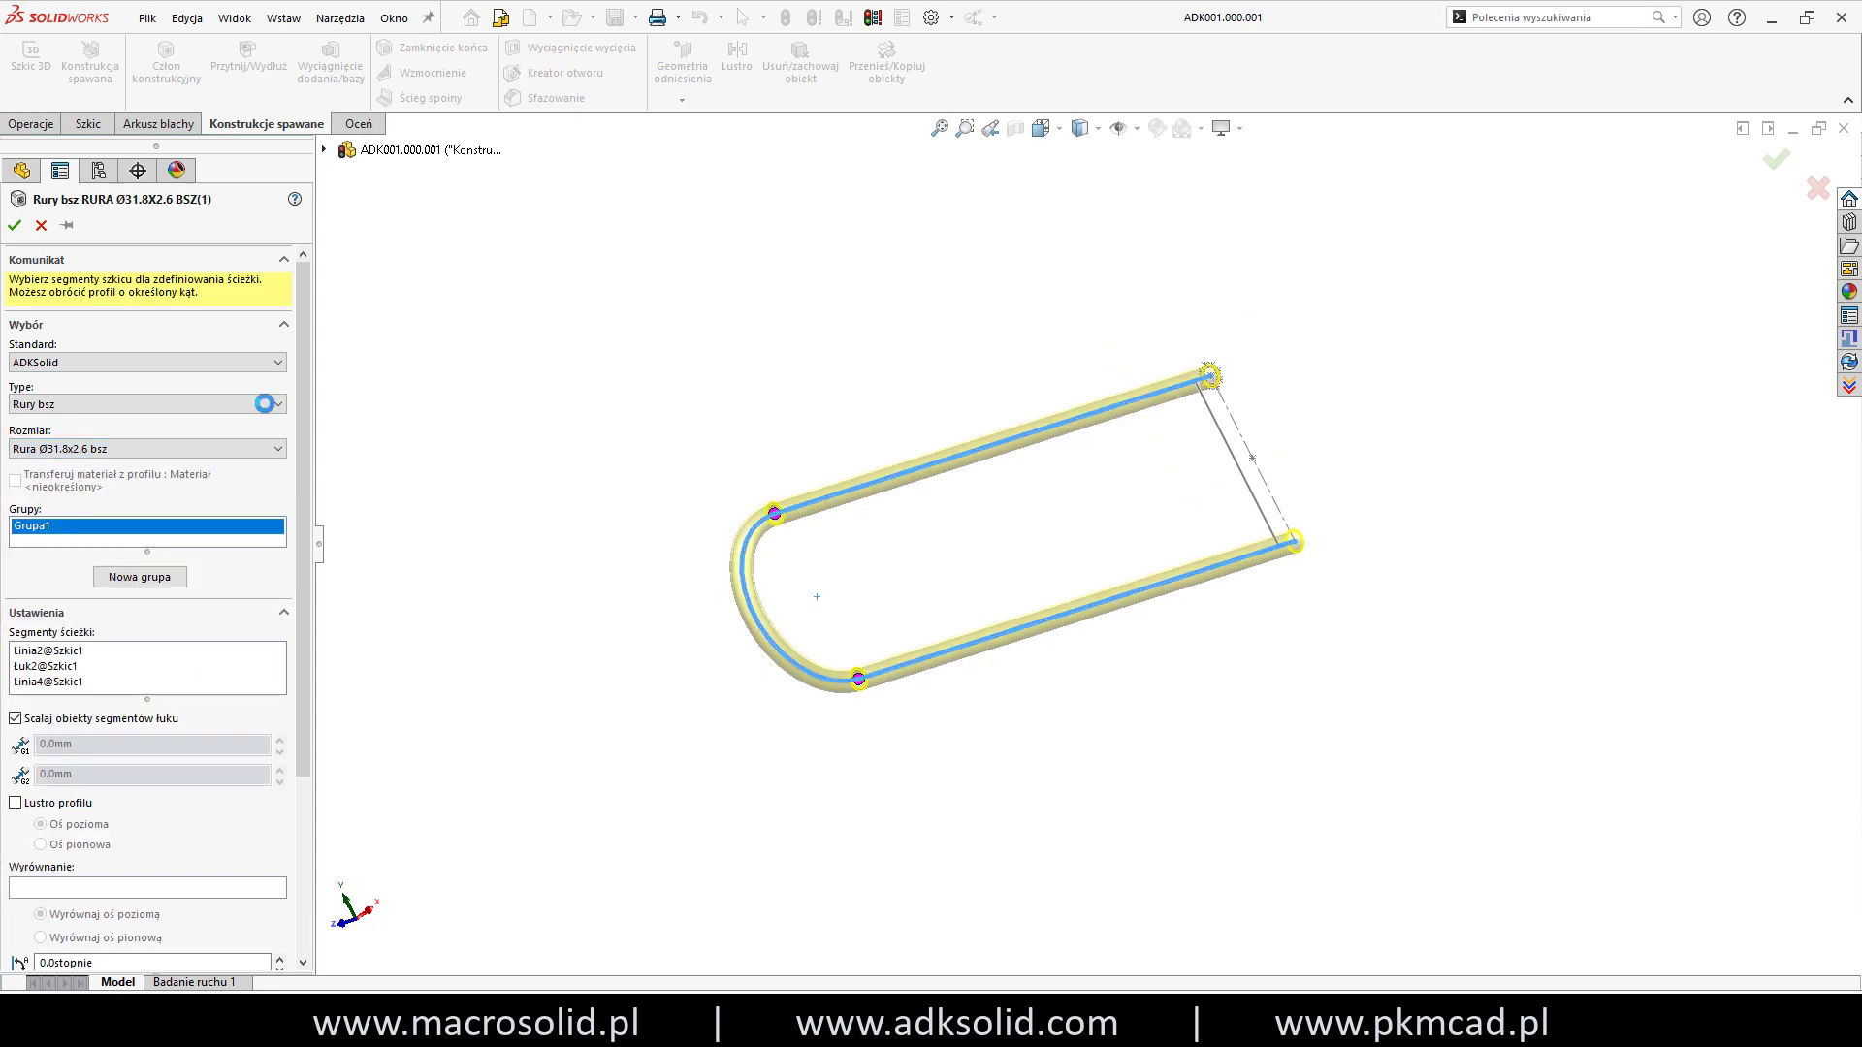
click(276, 393)
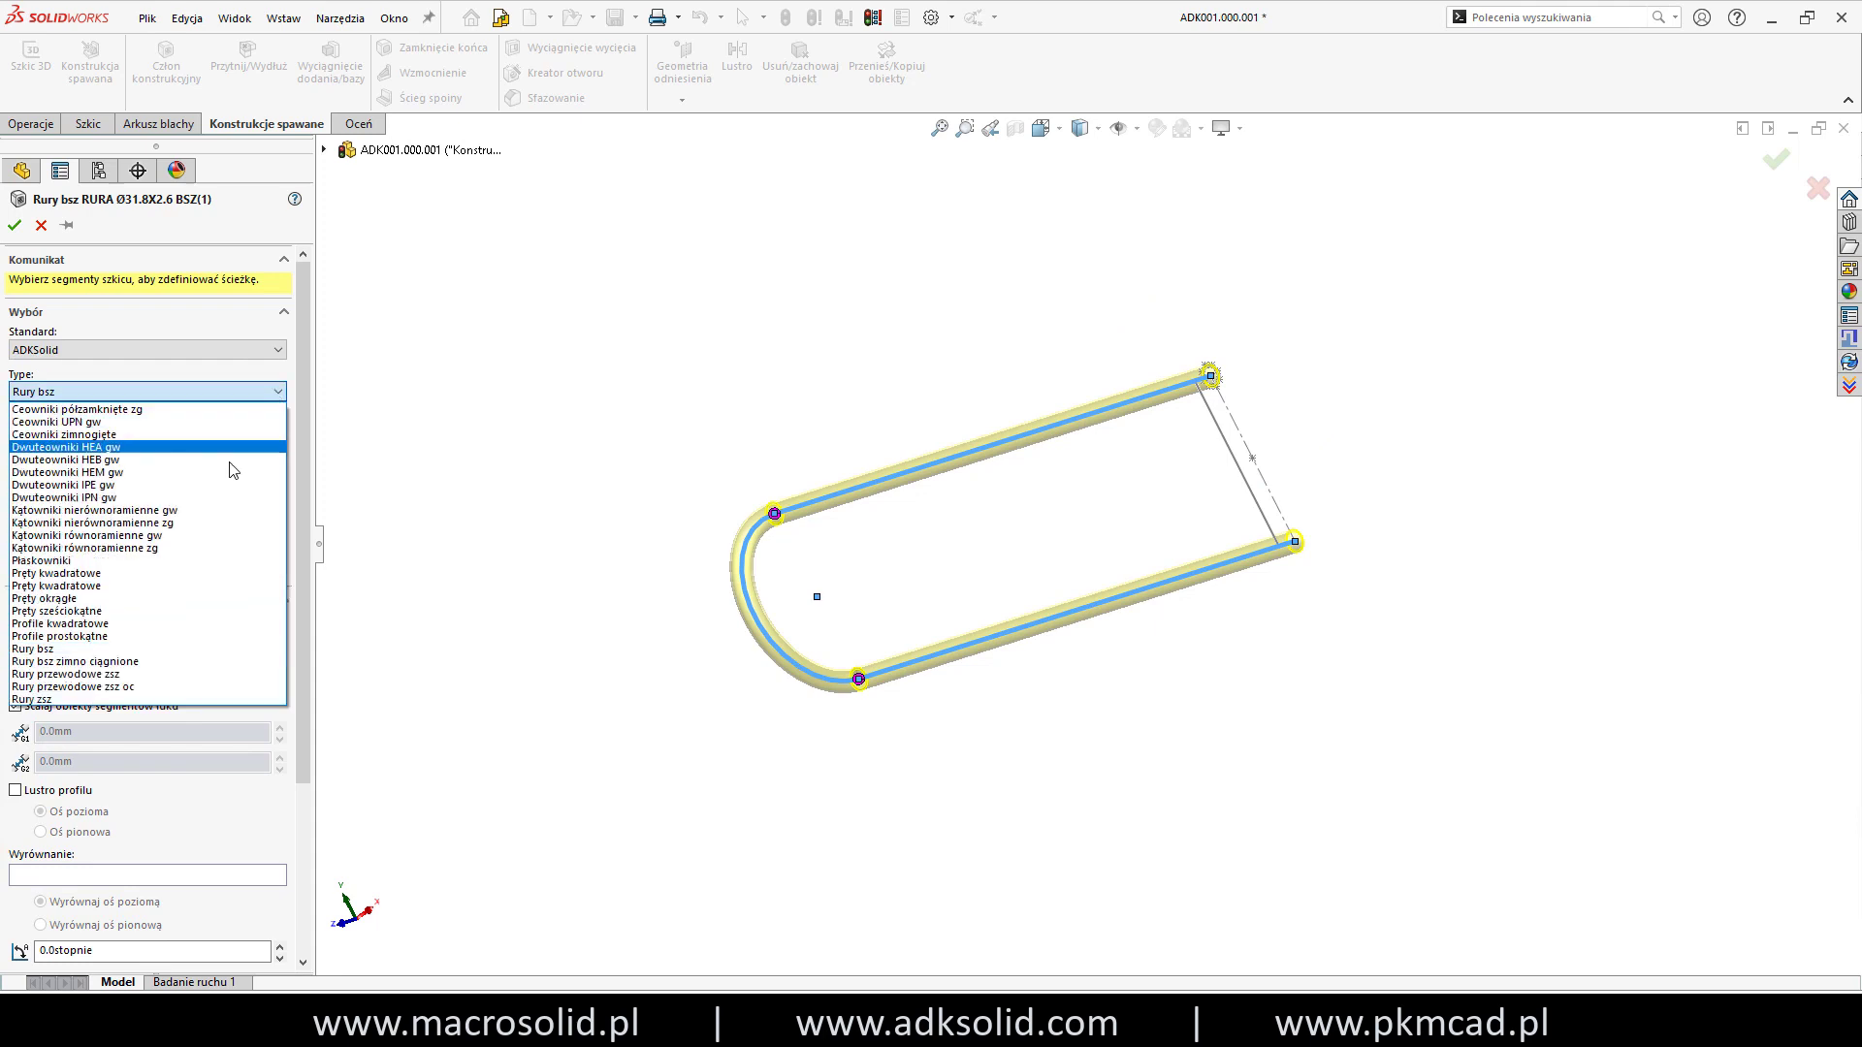
click(242, 309)
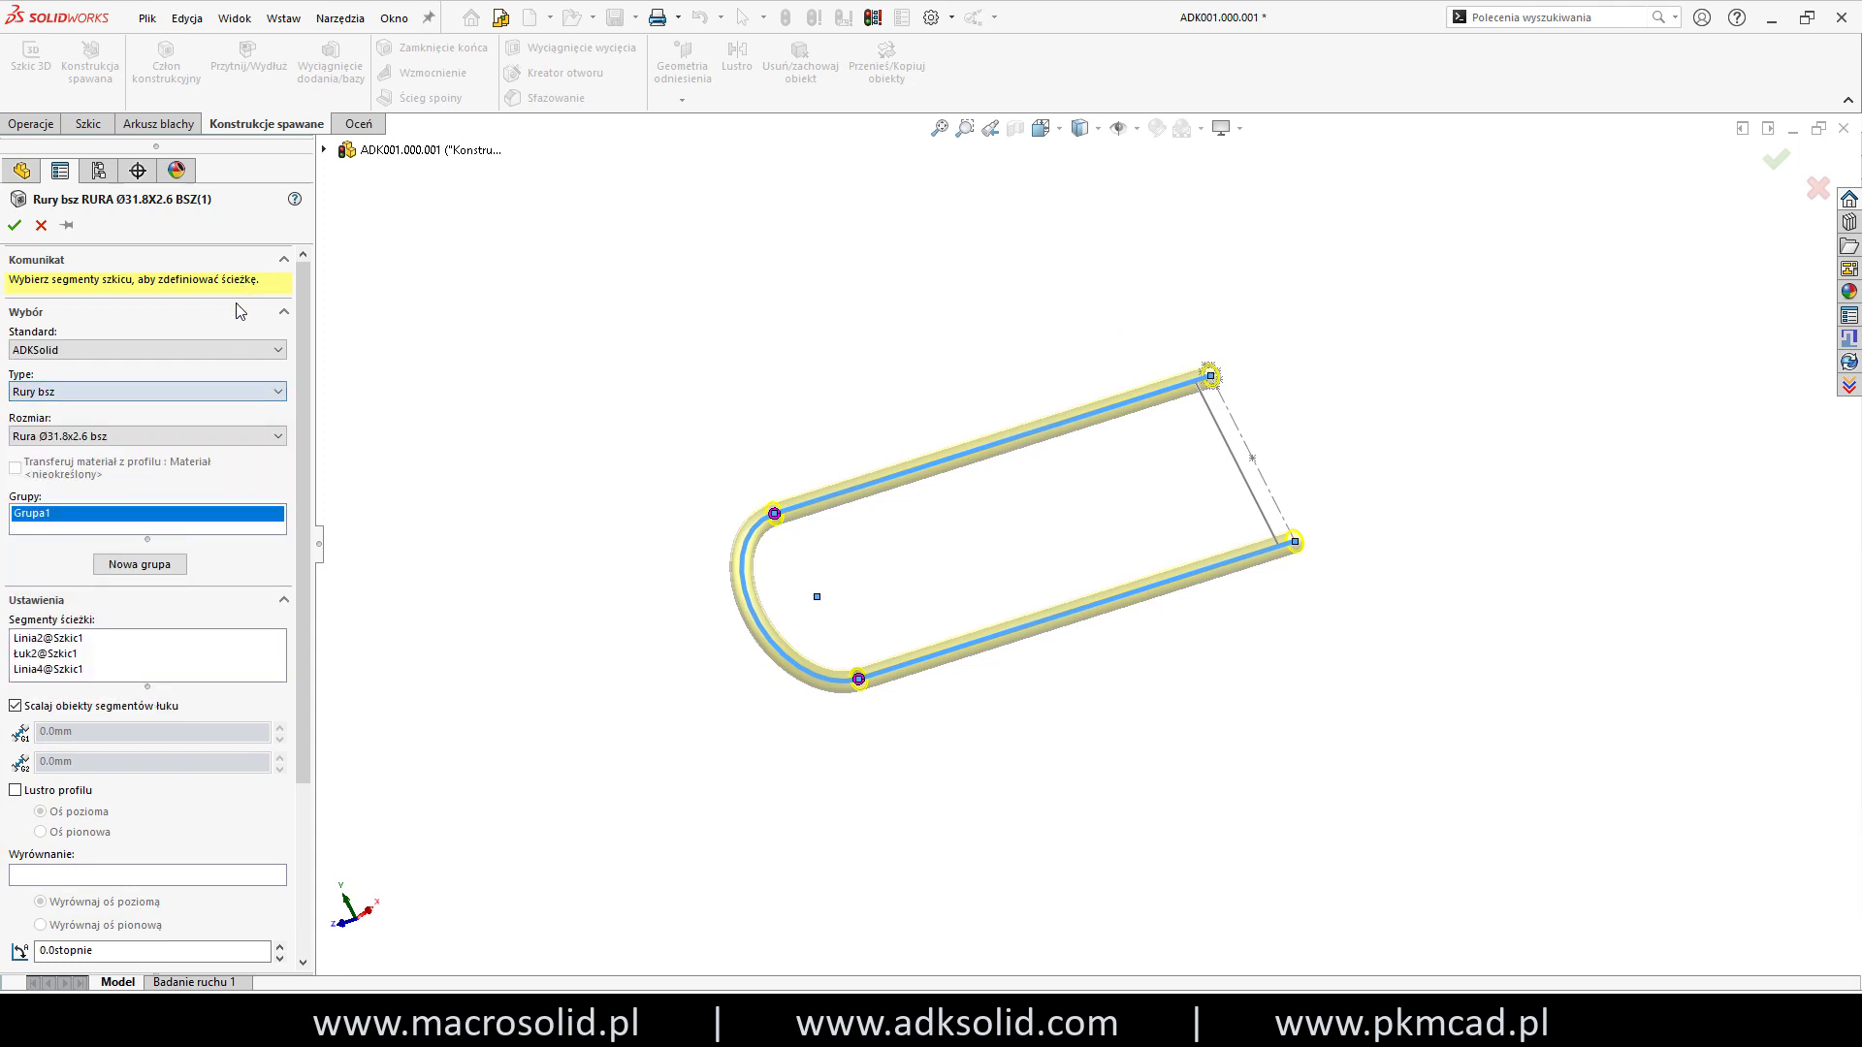
Browse from STANDARDY SW through Profile into ADKSolid to view the .SLDLFP files, then close Explorer.
click(1438, 1024)
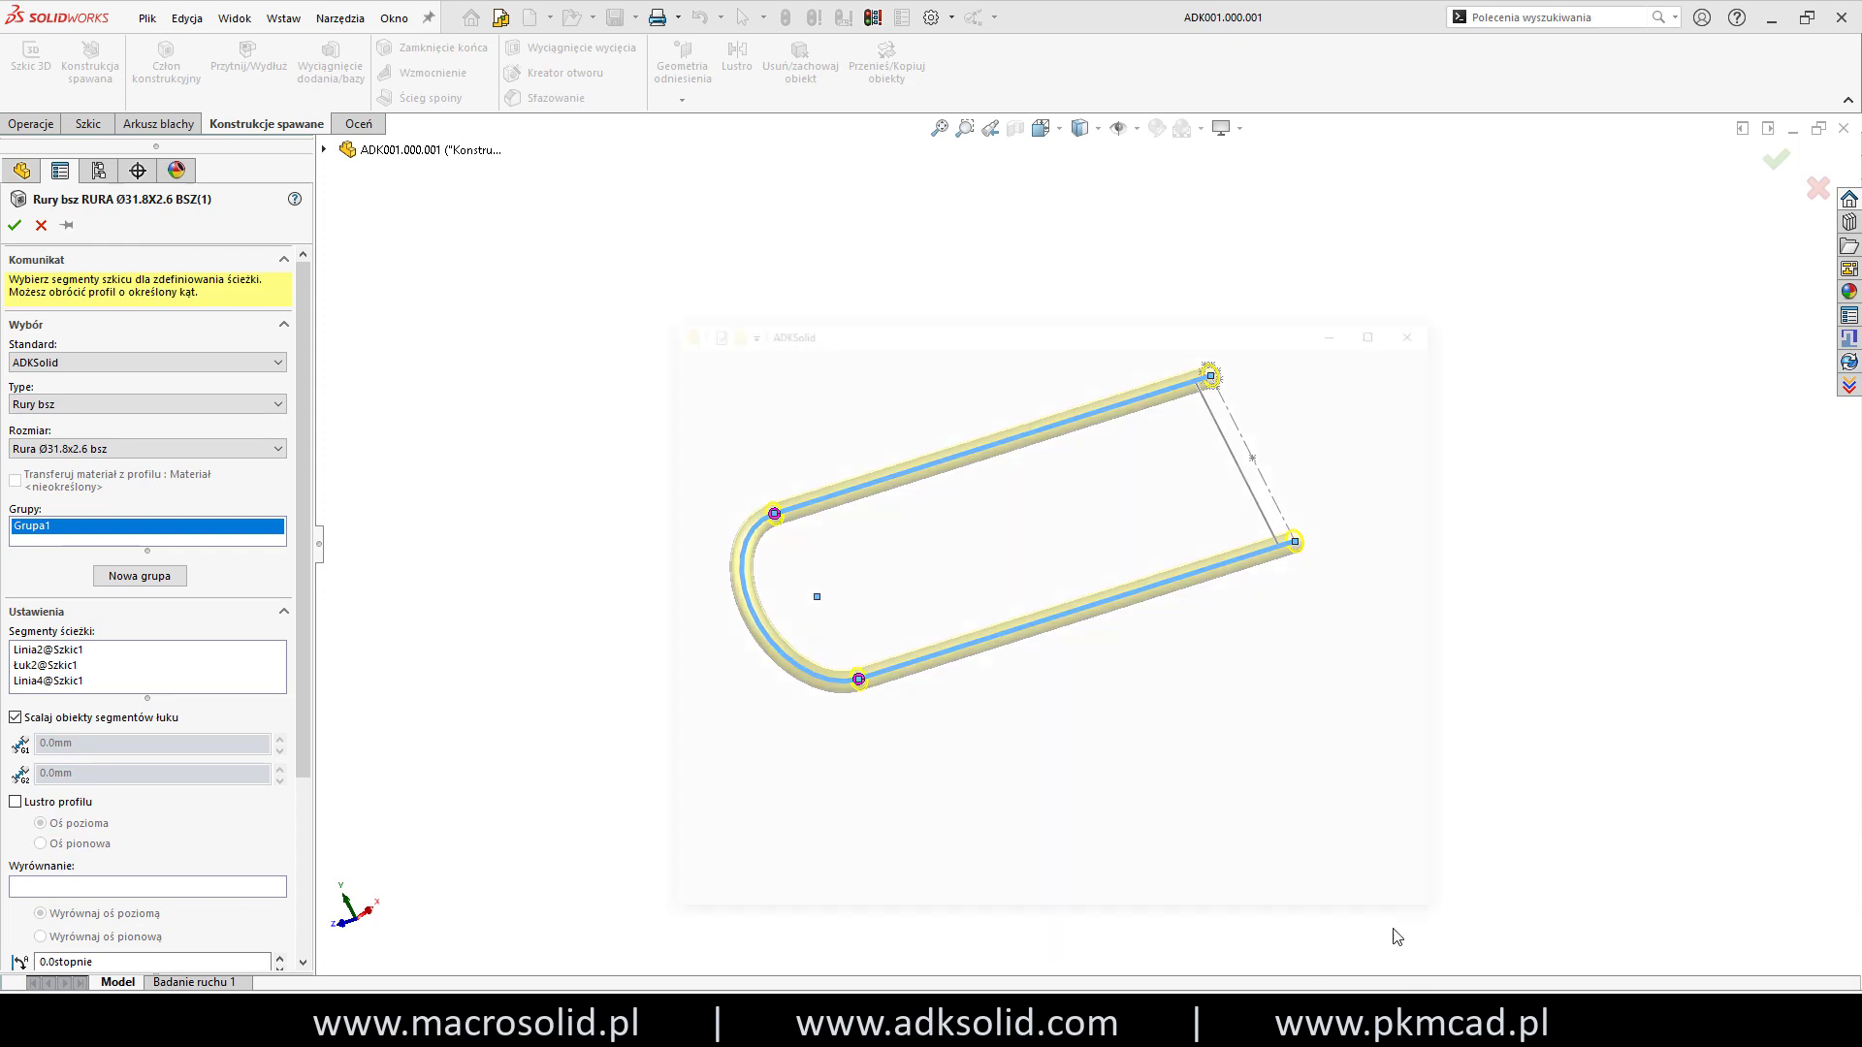
click(1053, 225)
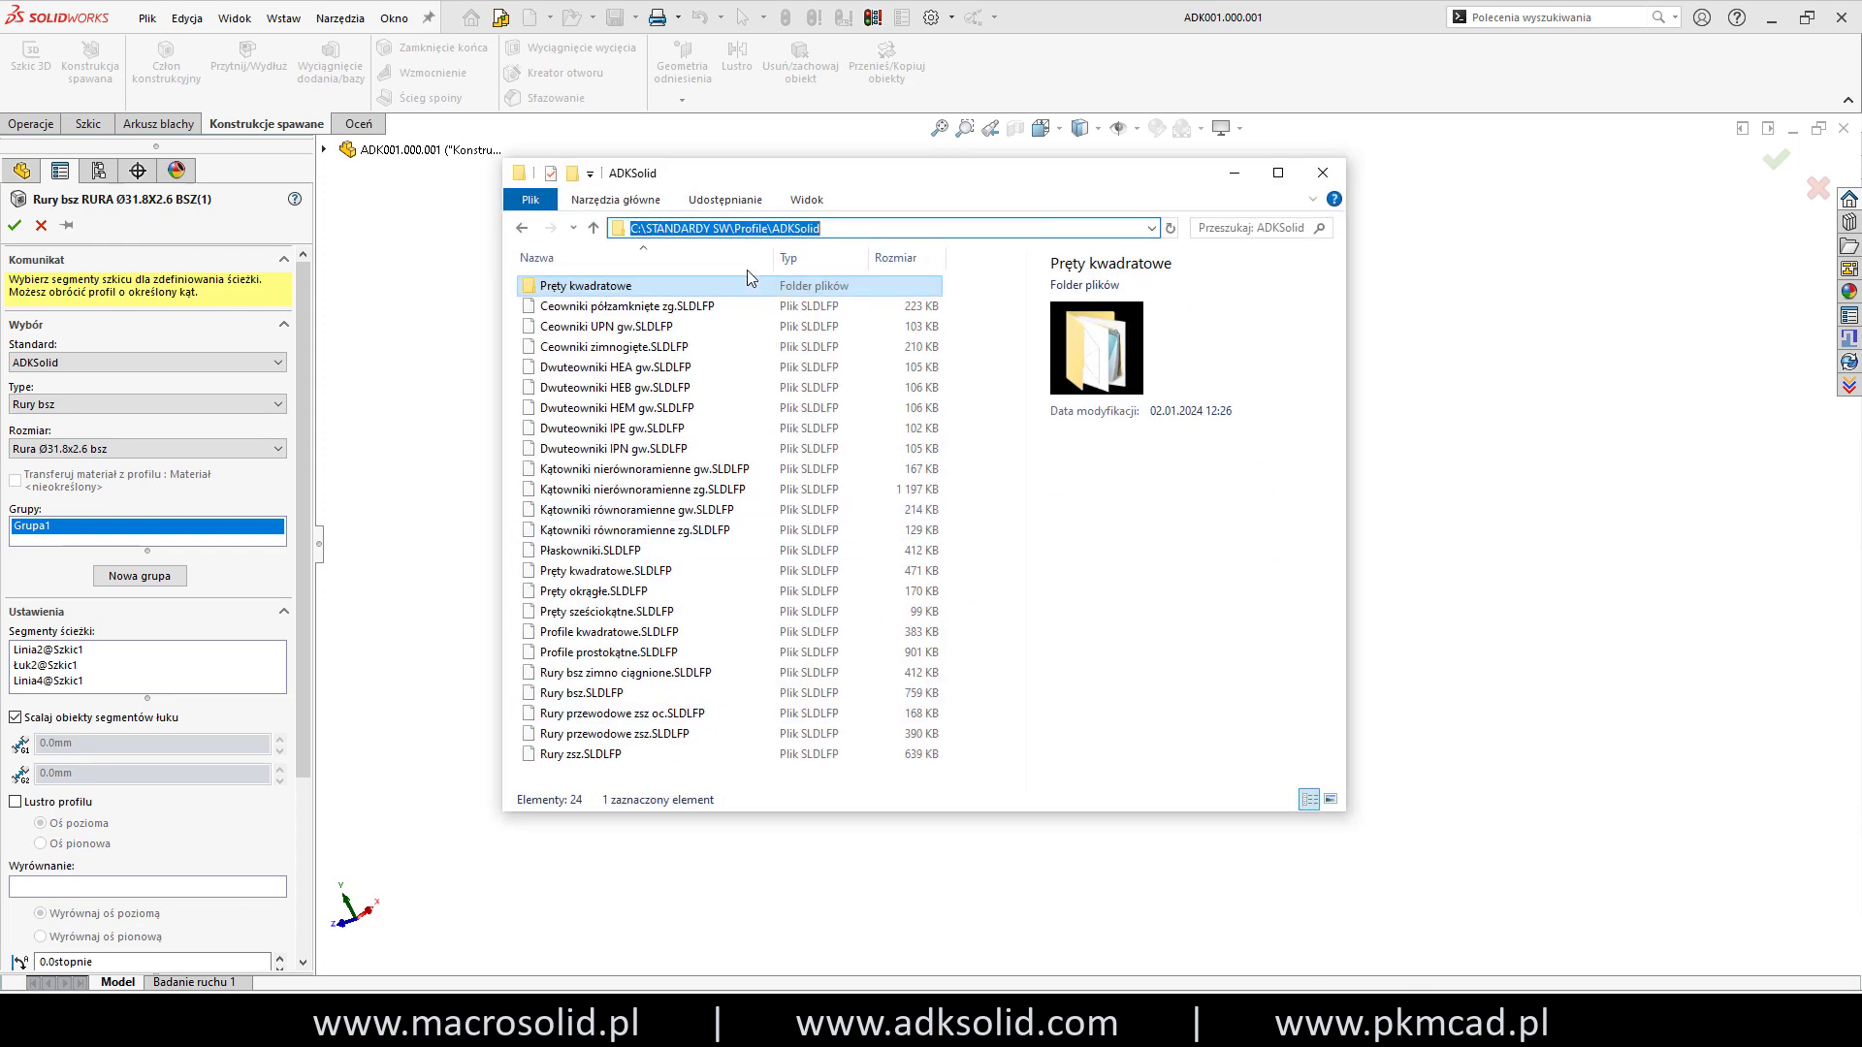
click(595, 229)
click(594, 229)
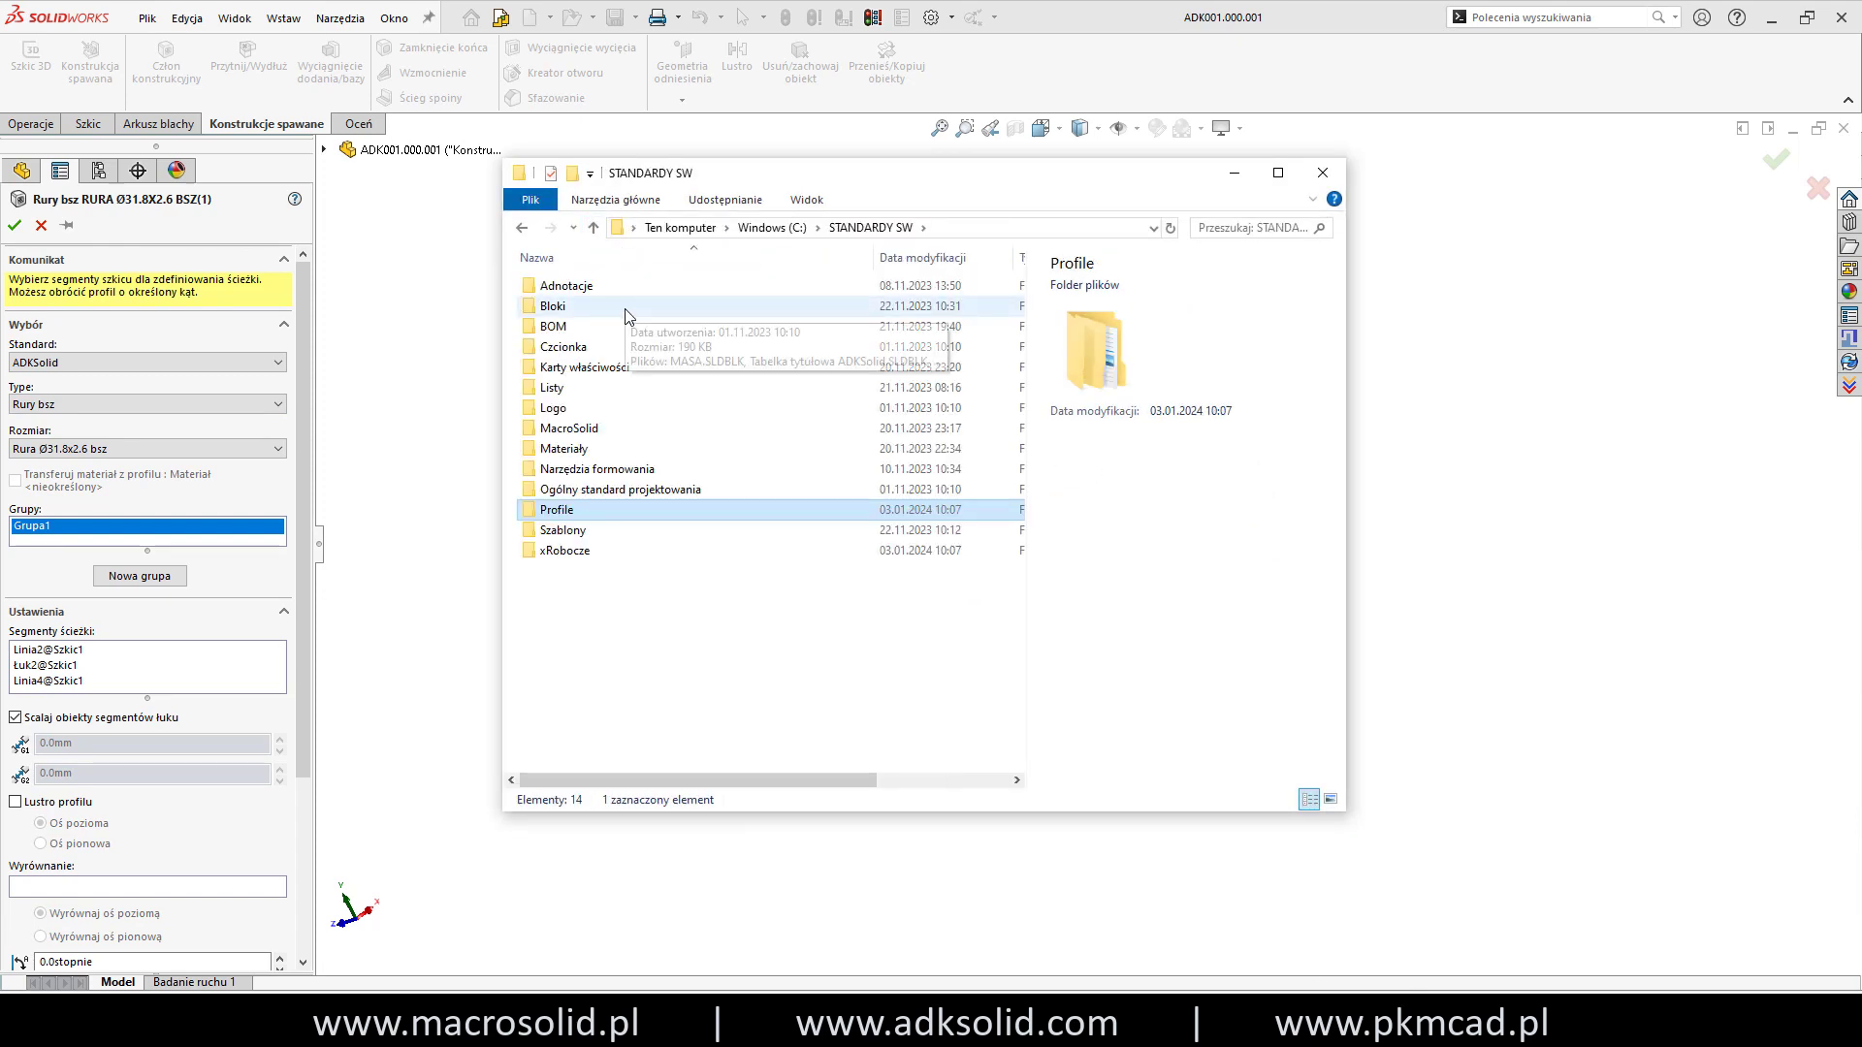
double_click(572, 512)
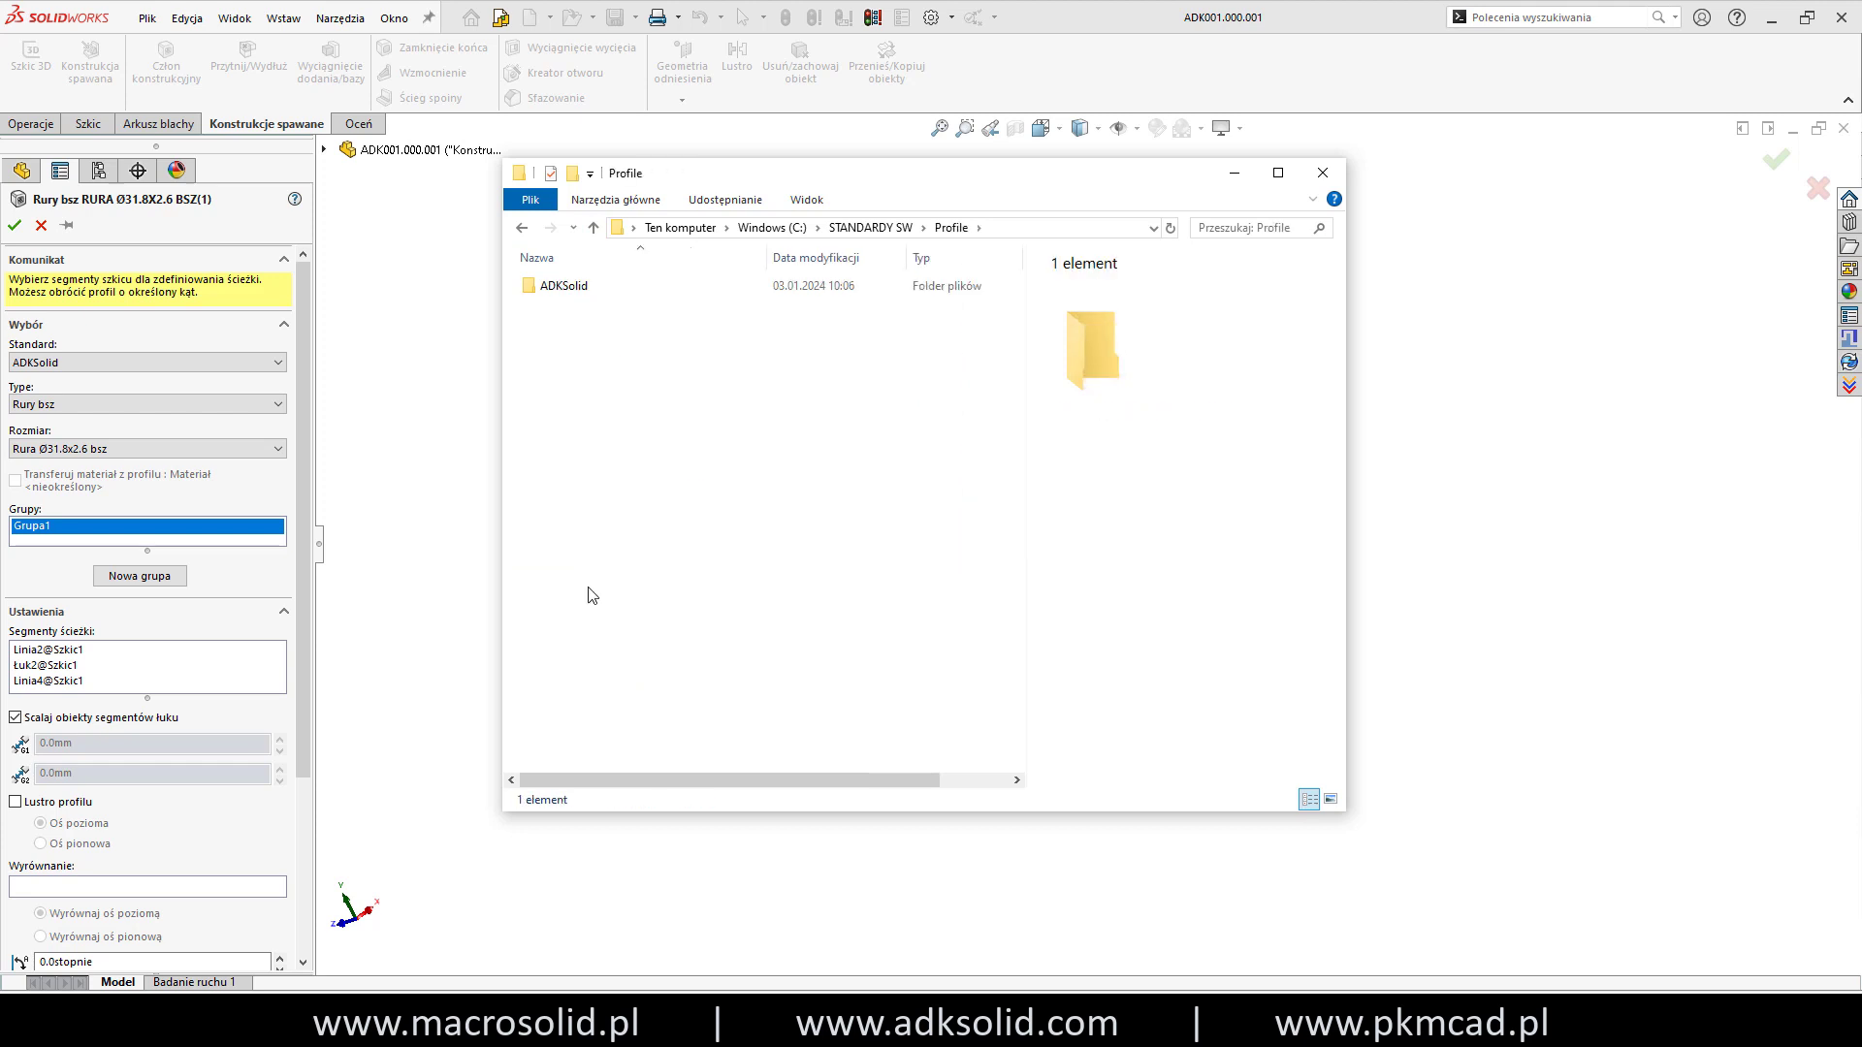
double_click(584, 286)
click(948, 231)
click(682, 480)
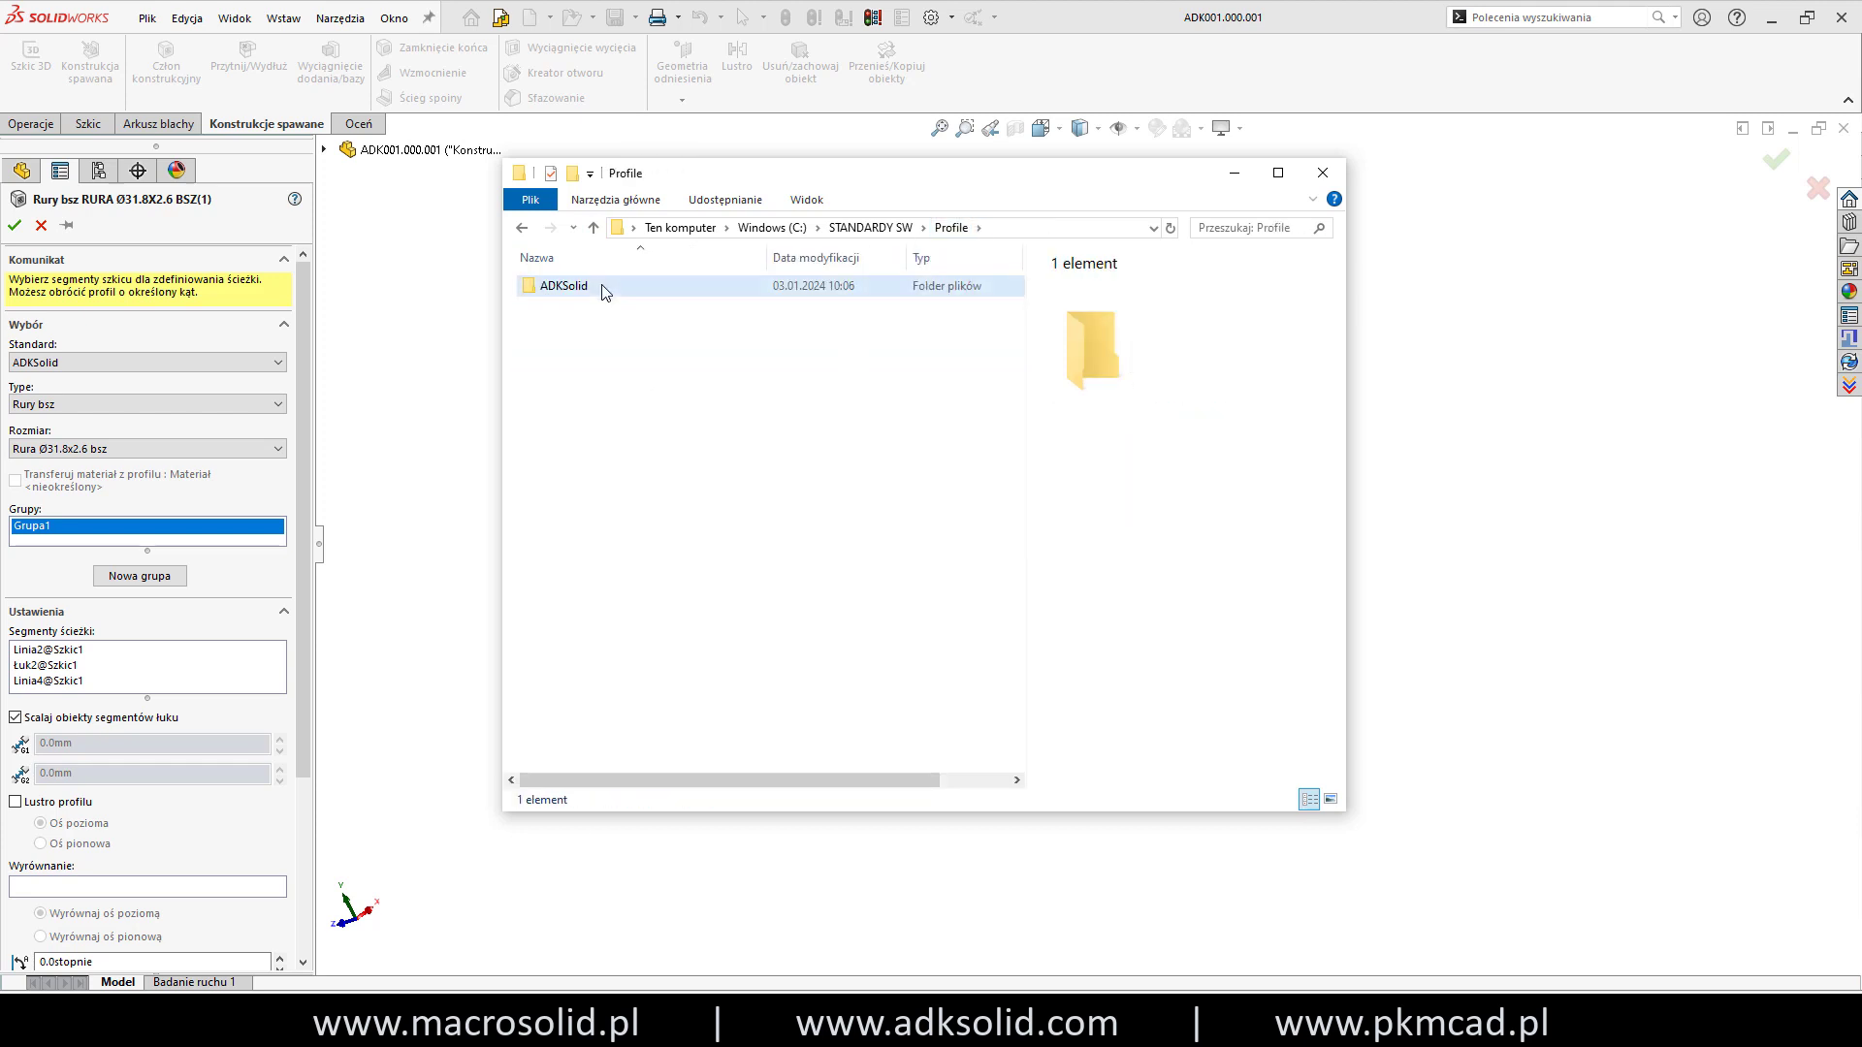
double_click(602, 287)
click(1323, 173)
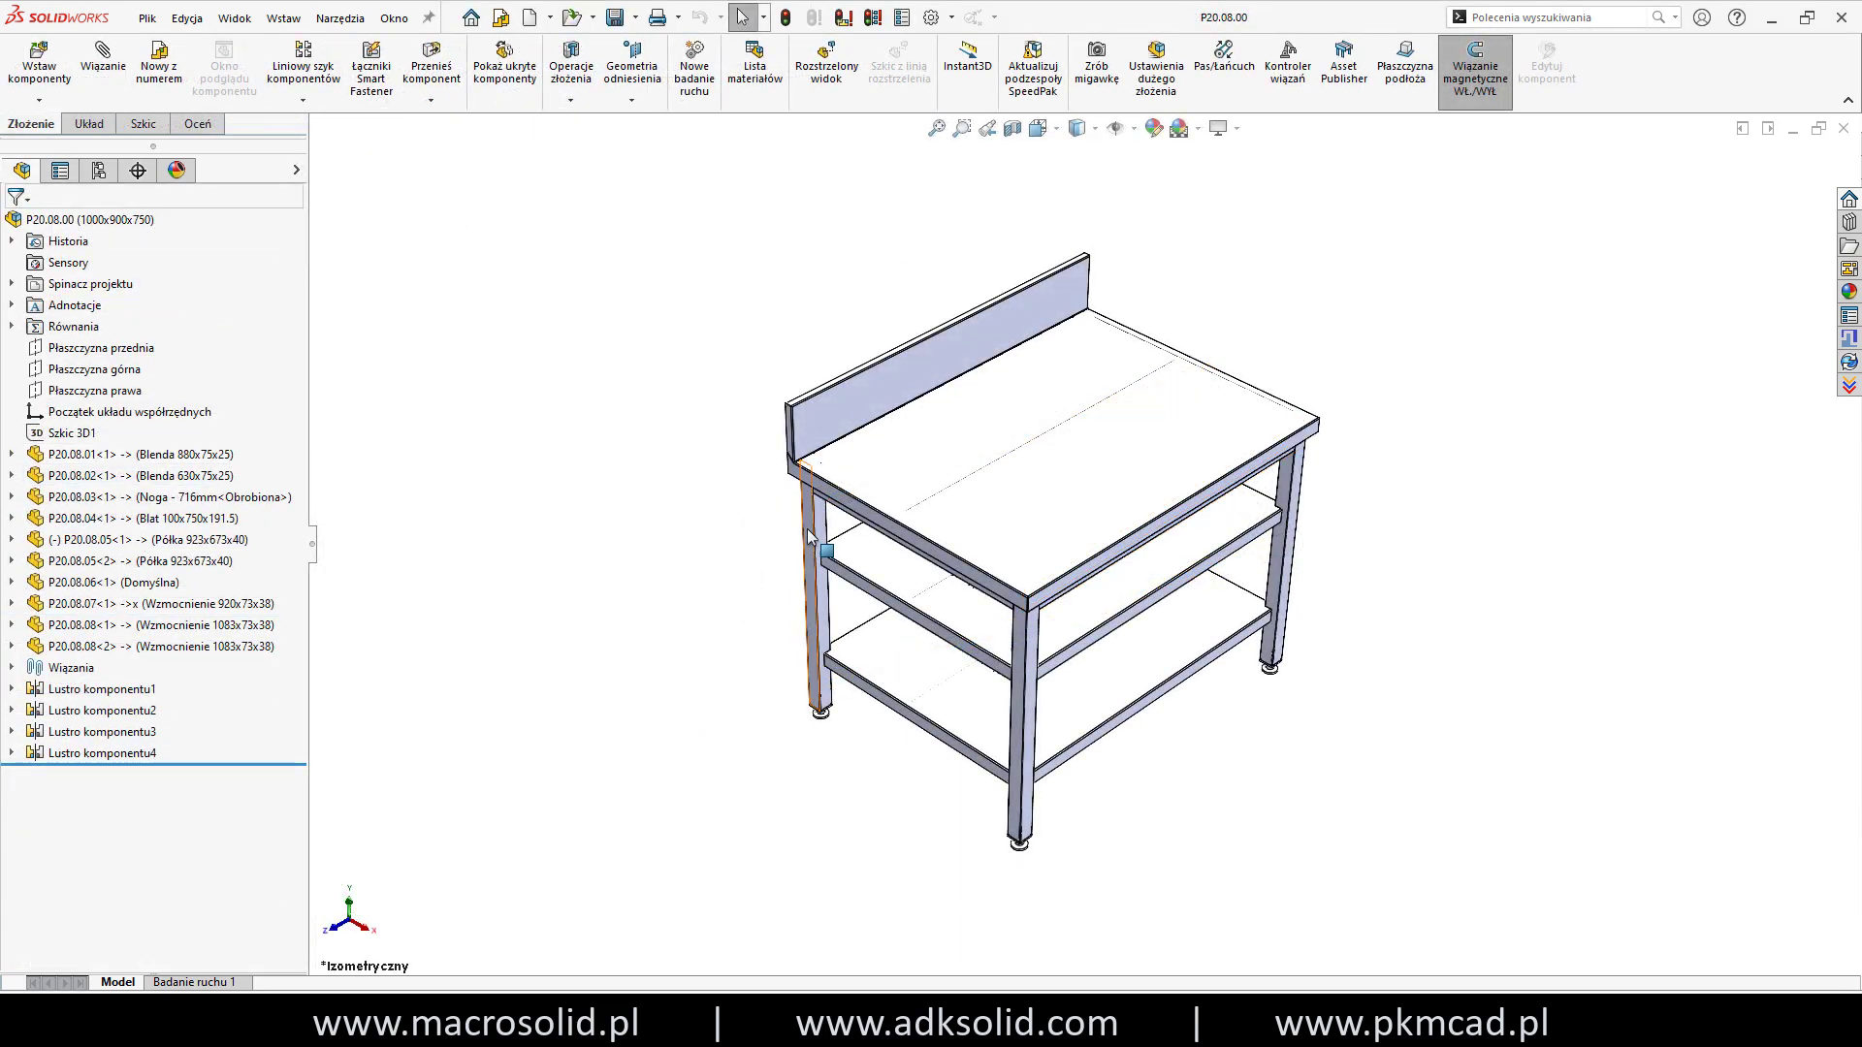
Open leg P20.08.03 and read the profile file path of its Rury kwadratowe PROFIL 40X40X1.5 member.
click(811, 537)
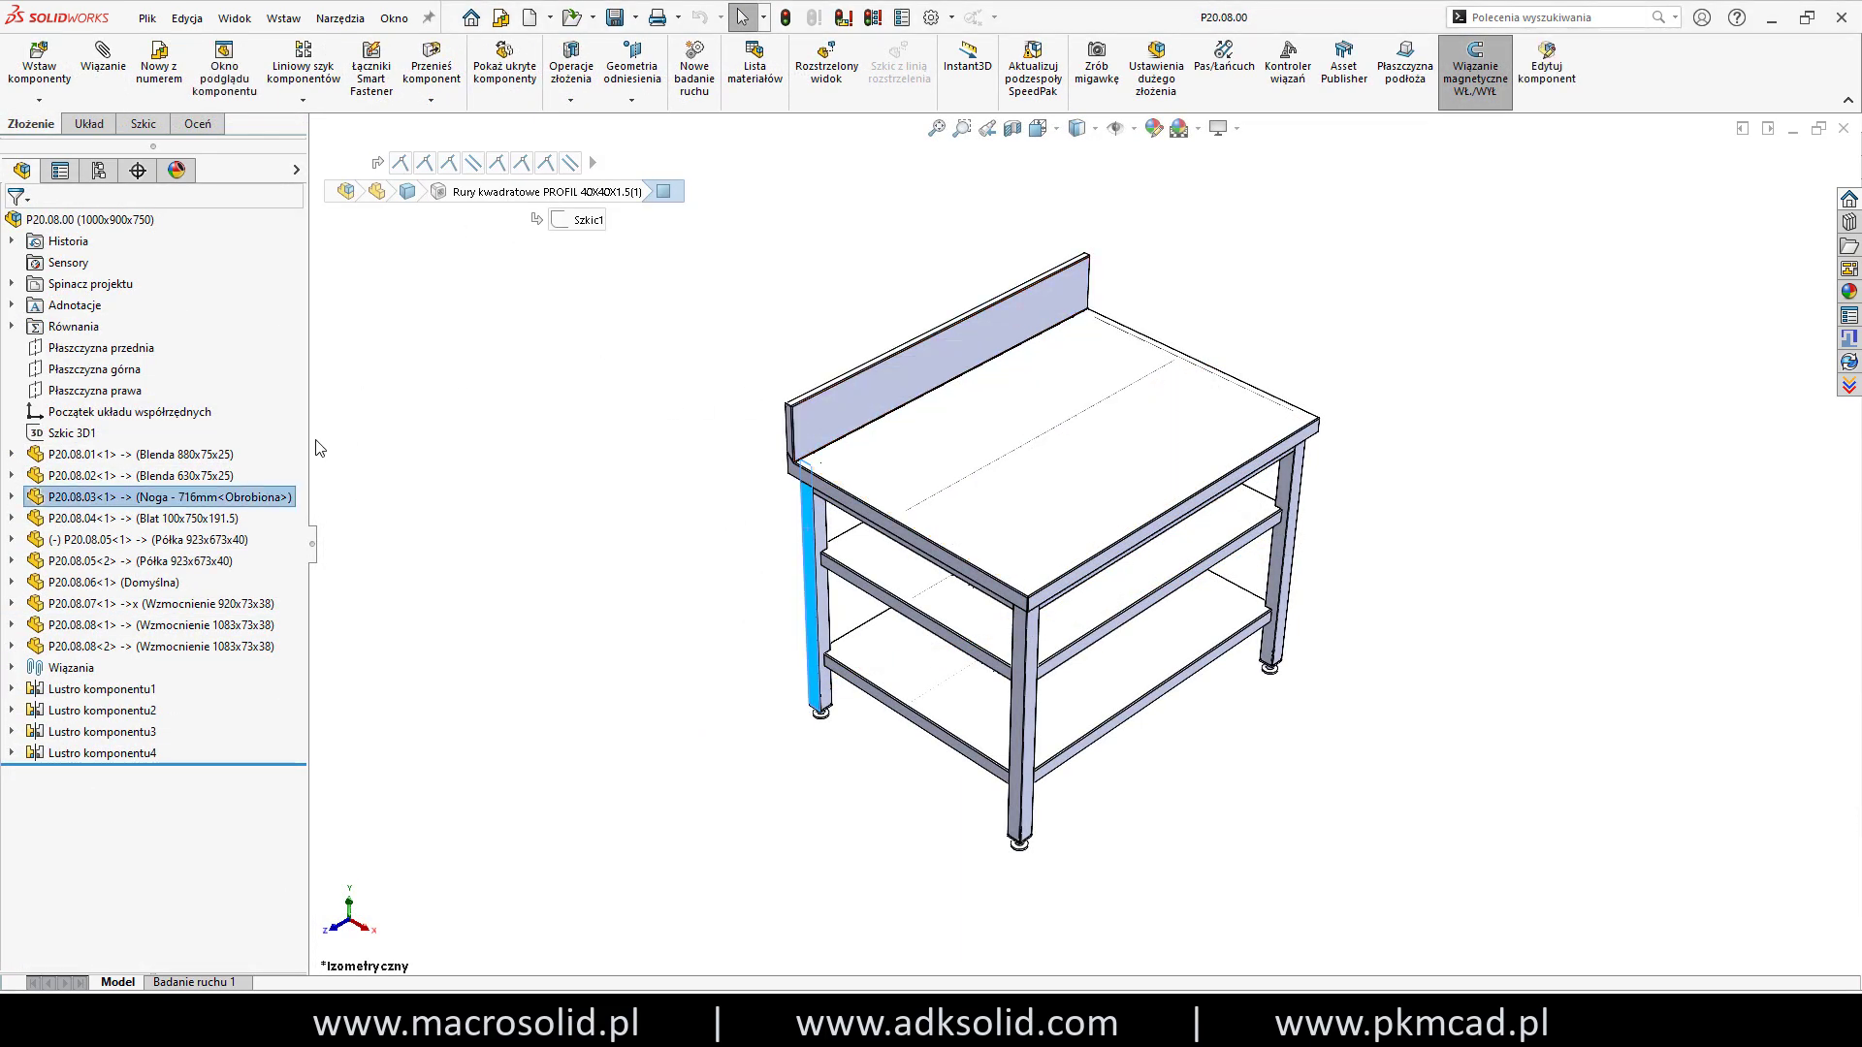
click(21, 171)
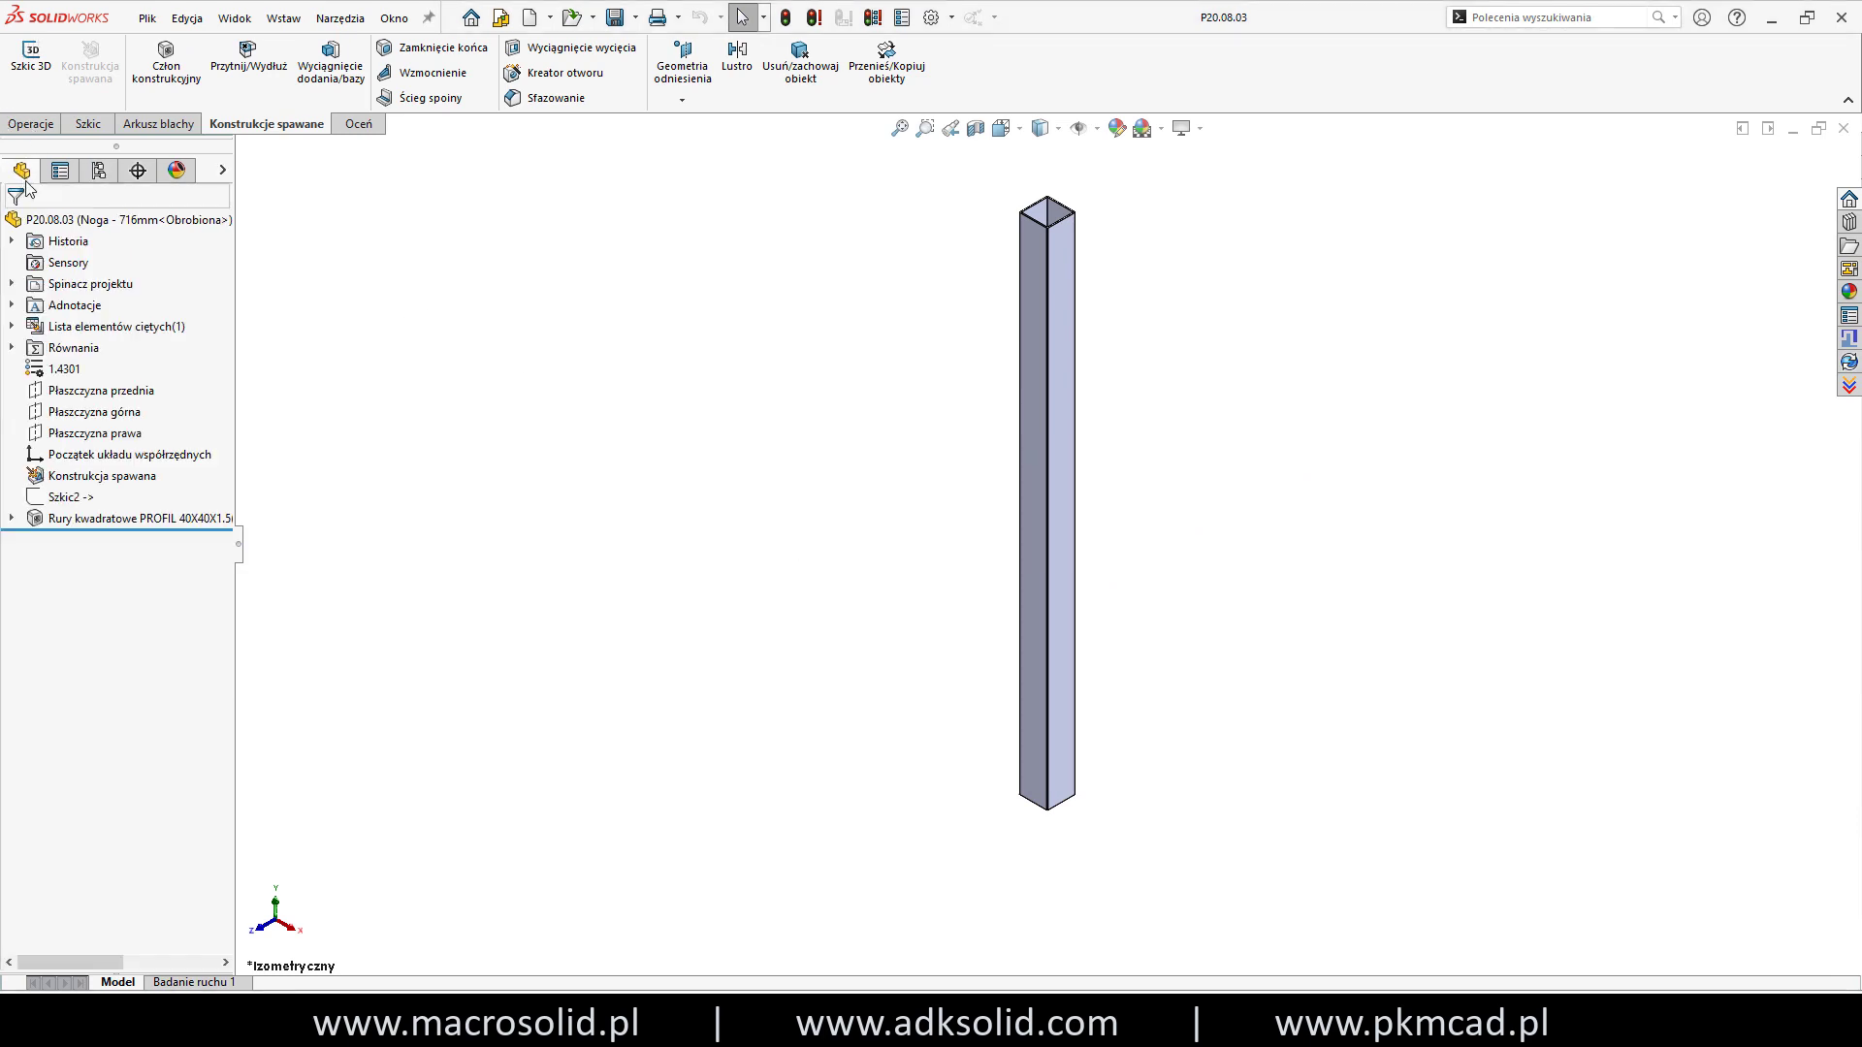
click(89, 514)
click(97, 459)
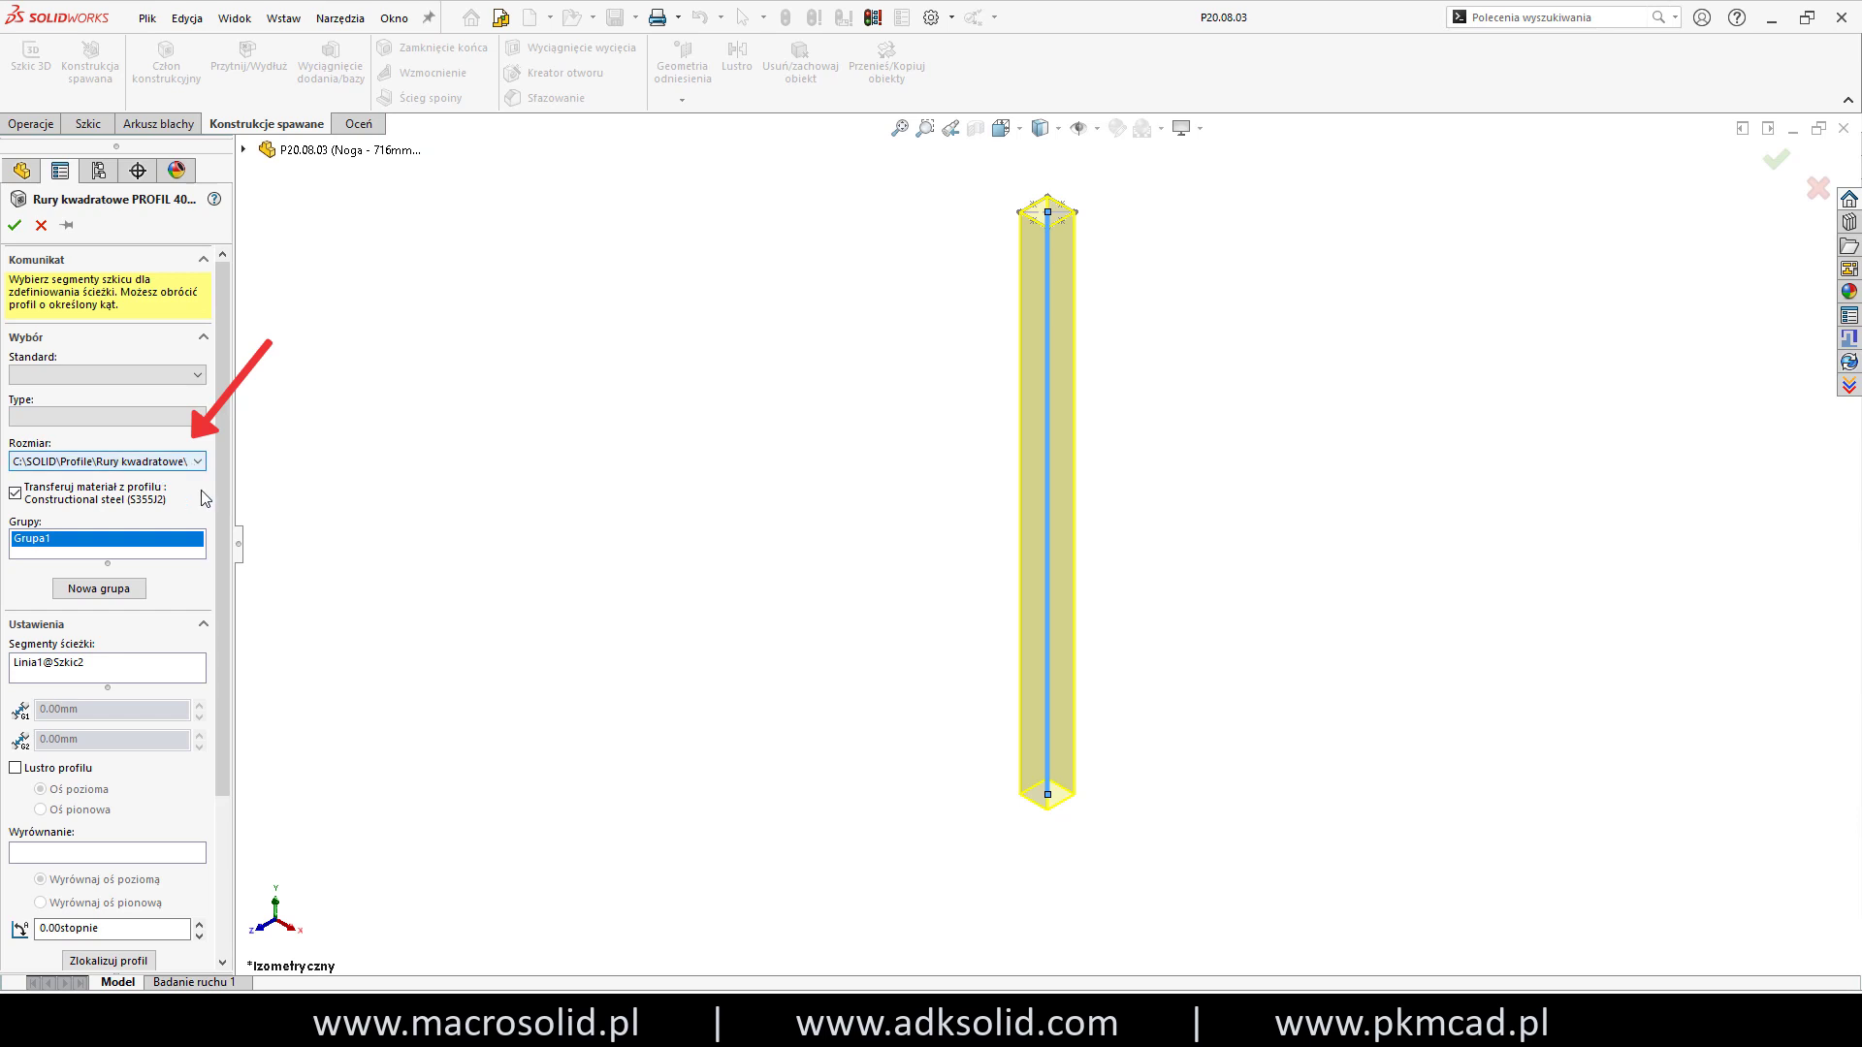
drag(242, 553, 430, 551)
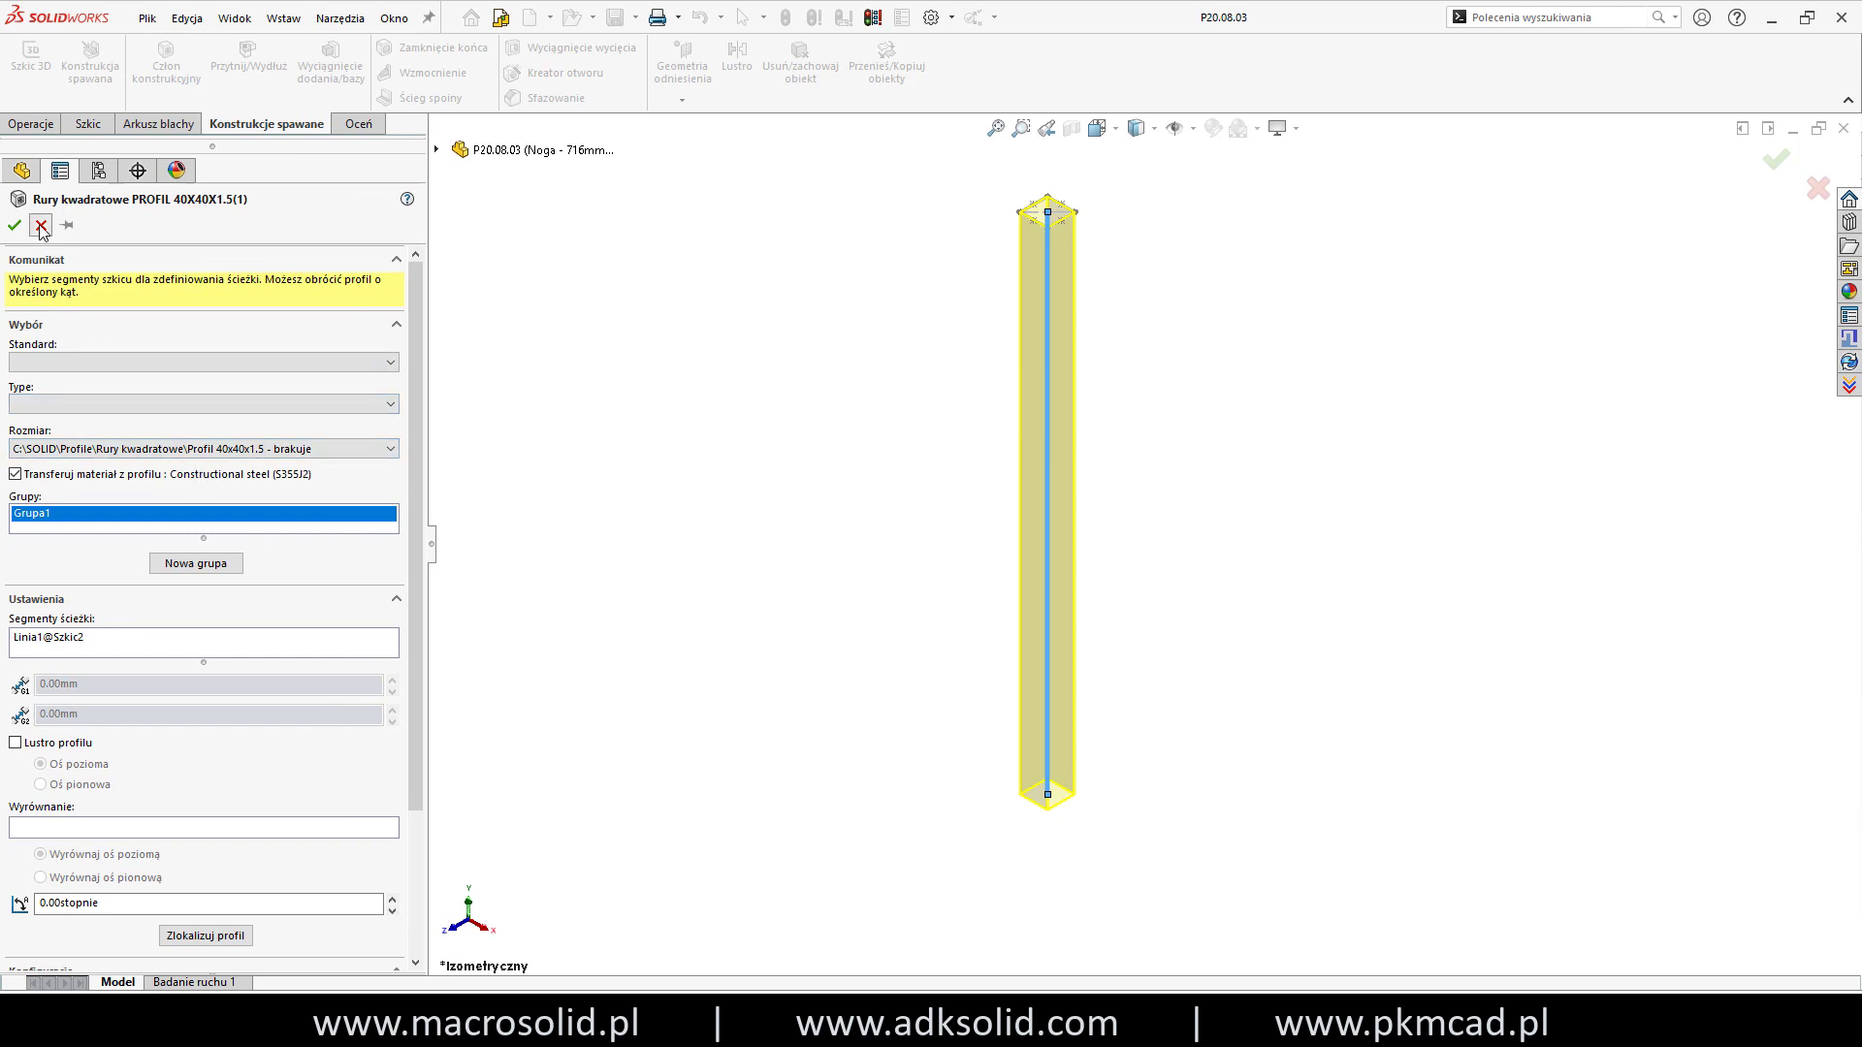
click(1843, 128)
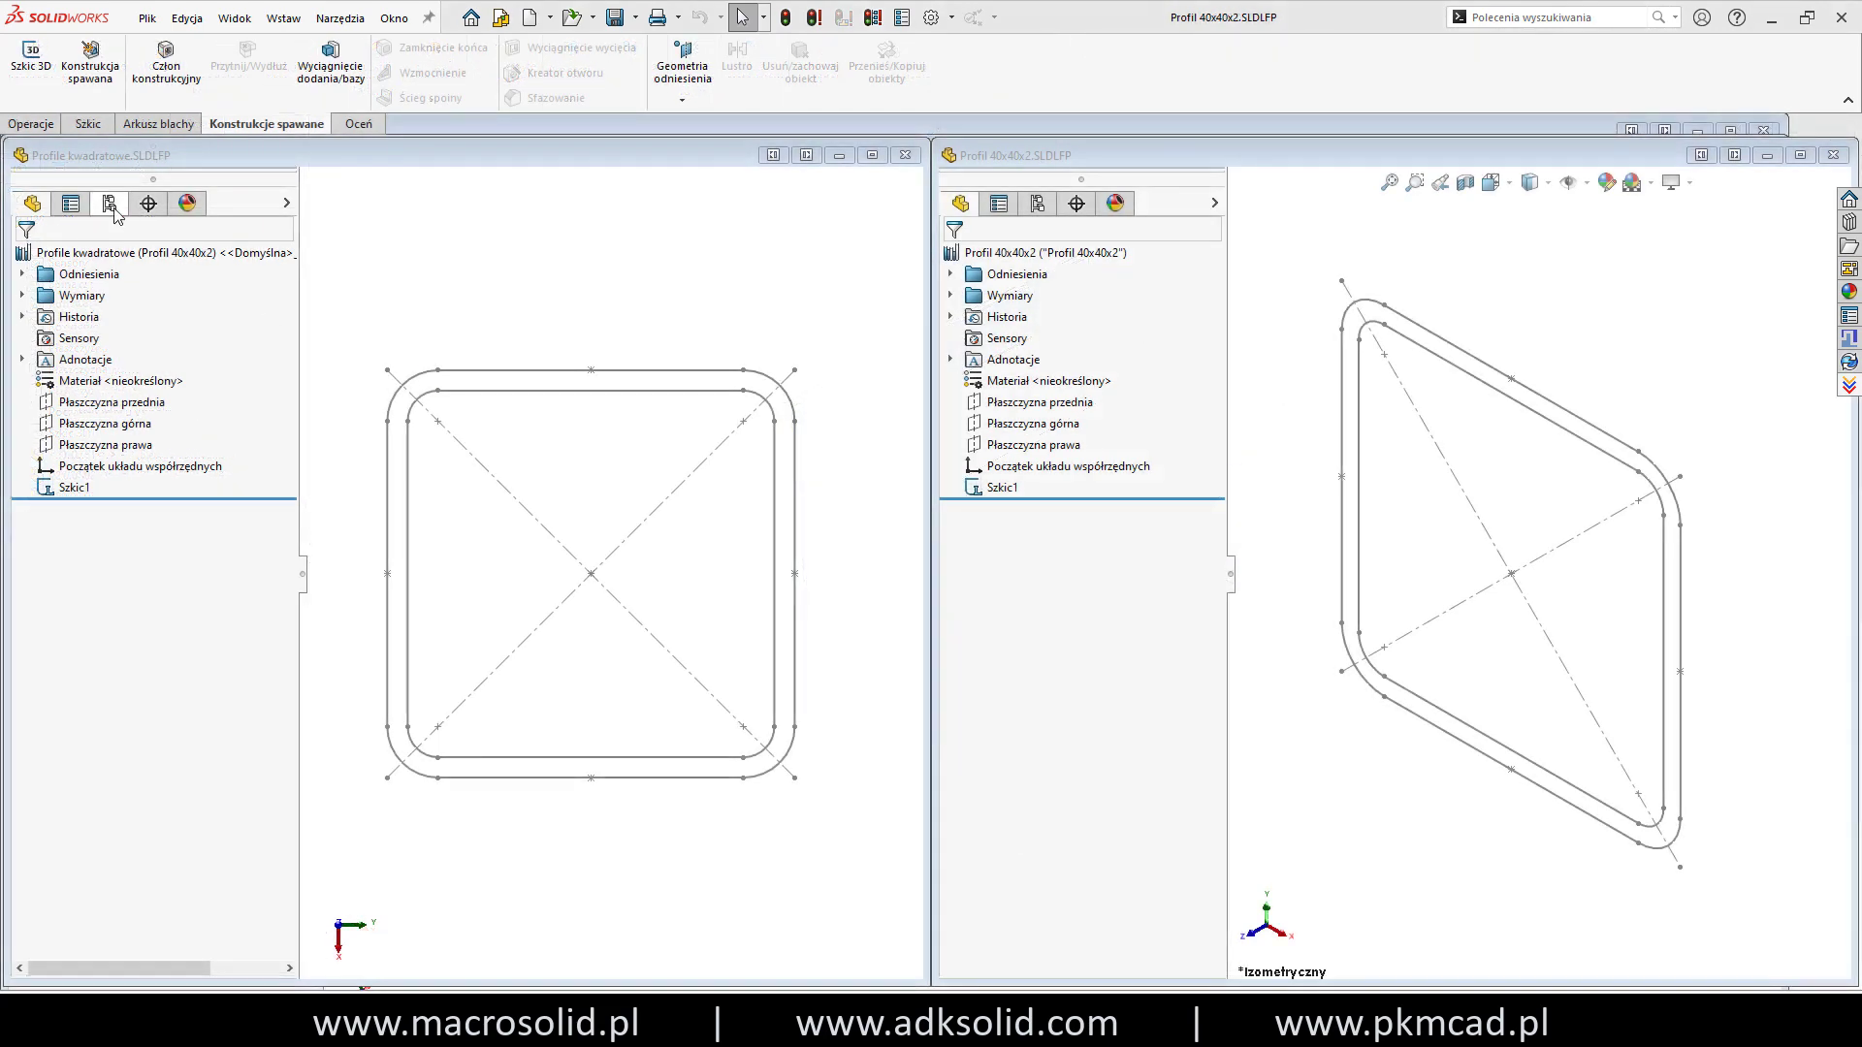
Show the configuration lists of Profile kwadratowe and Profil 40x40x2.
click(109, 203)
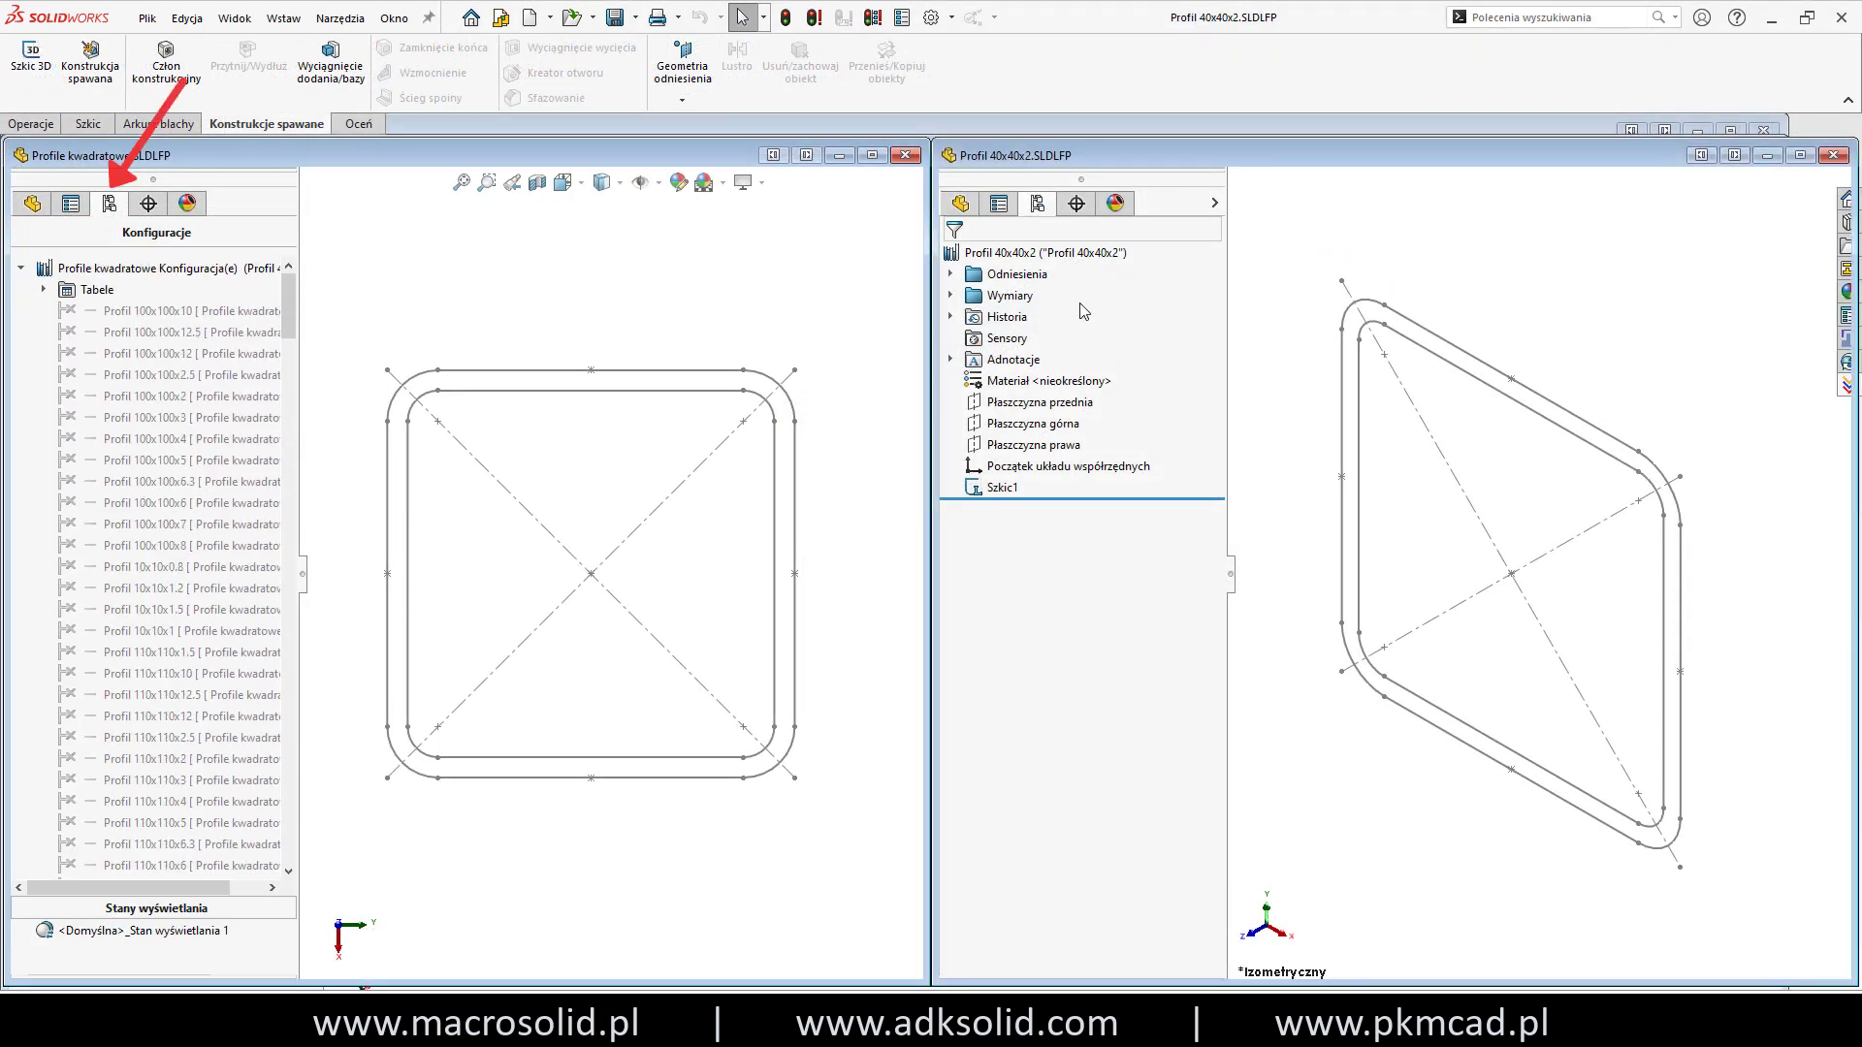
click(1038, 203)
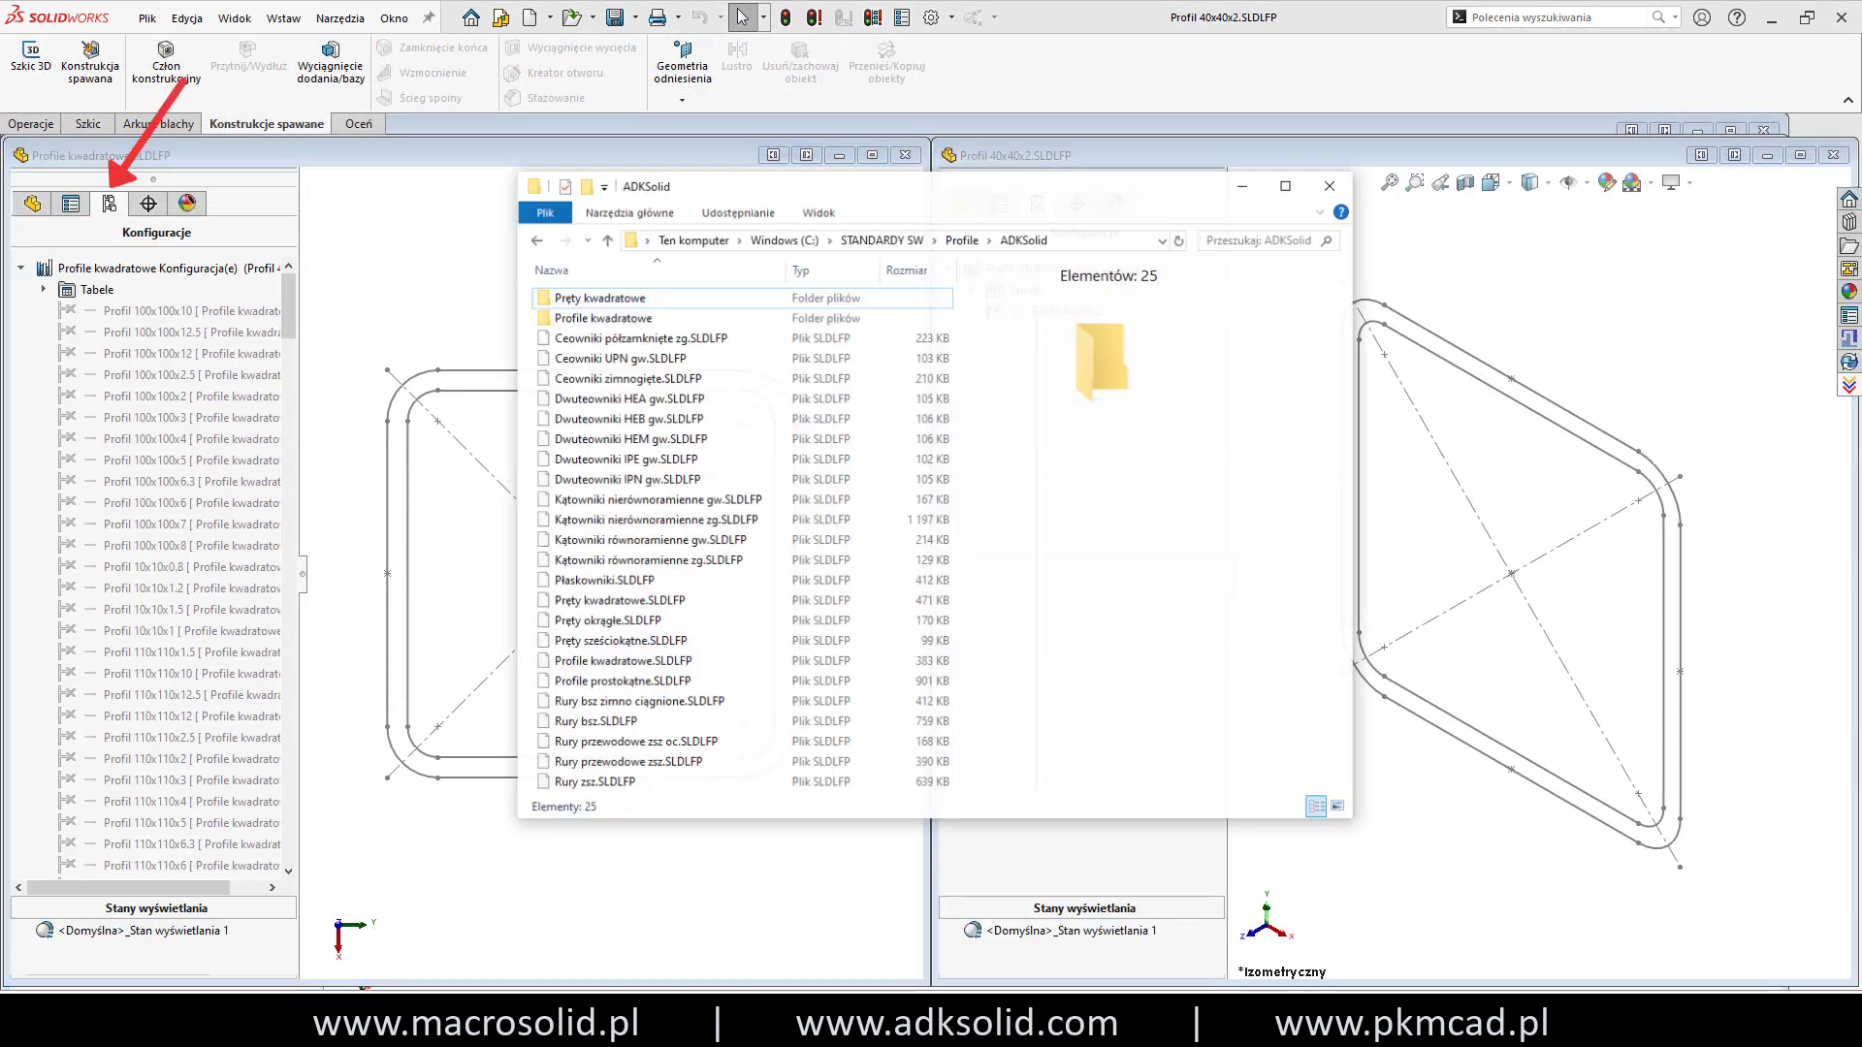
drag(1079, 184, 1095, 447)
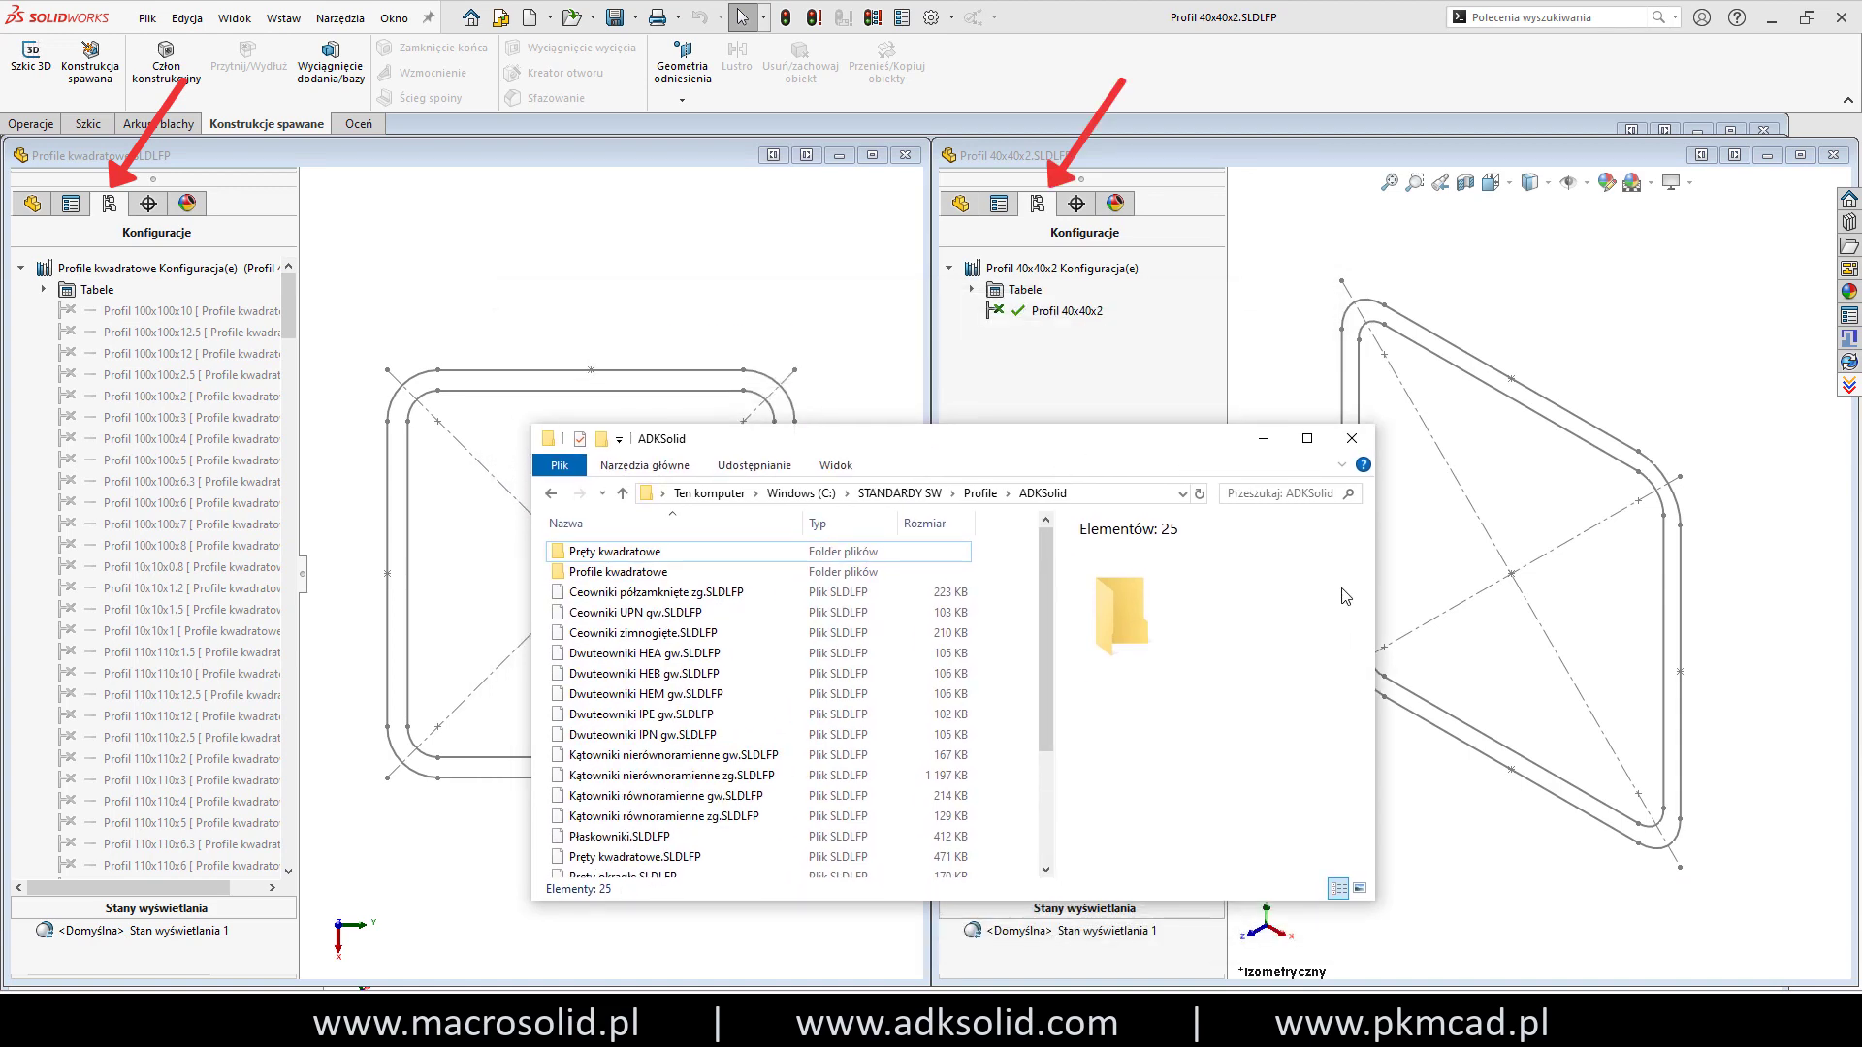
Browse the Profile kwadratowe folder with full file names, minimize Explorer, and select the grab bar component.
drag(1375, 582, 1222, 591)
scroll(698, 679, down, 1)
scroll(623, 792, down, 3)
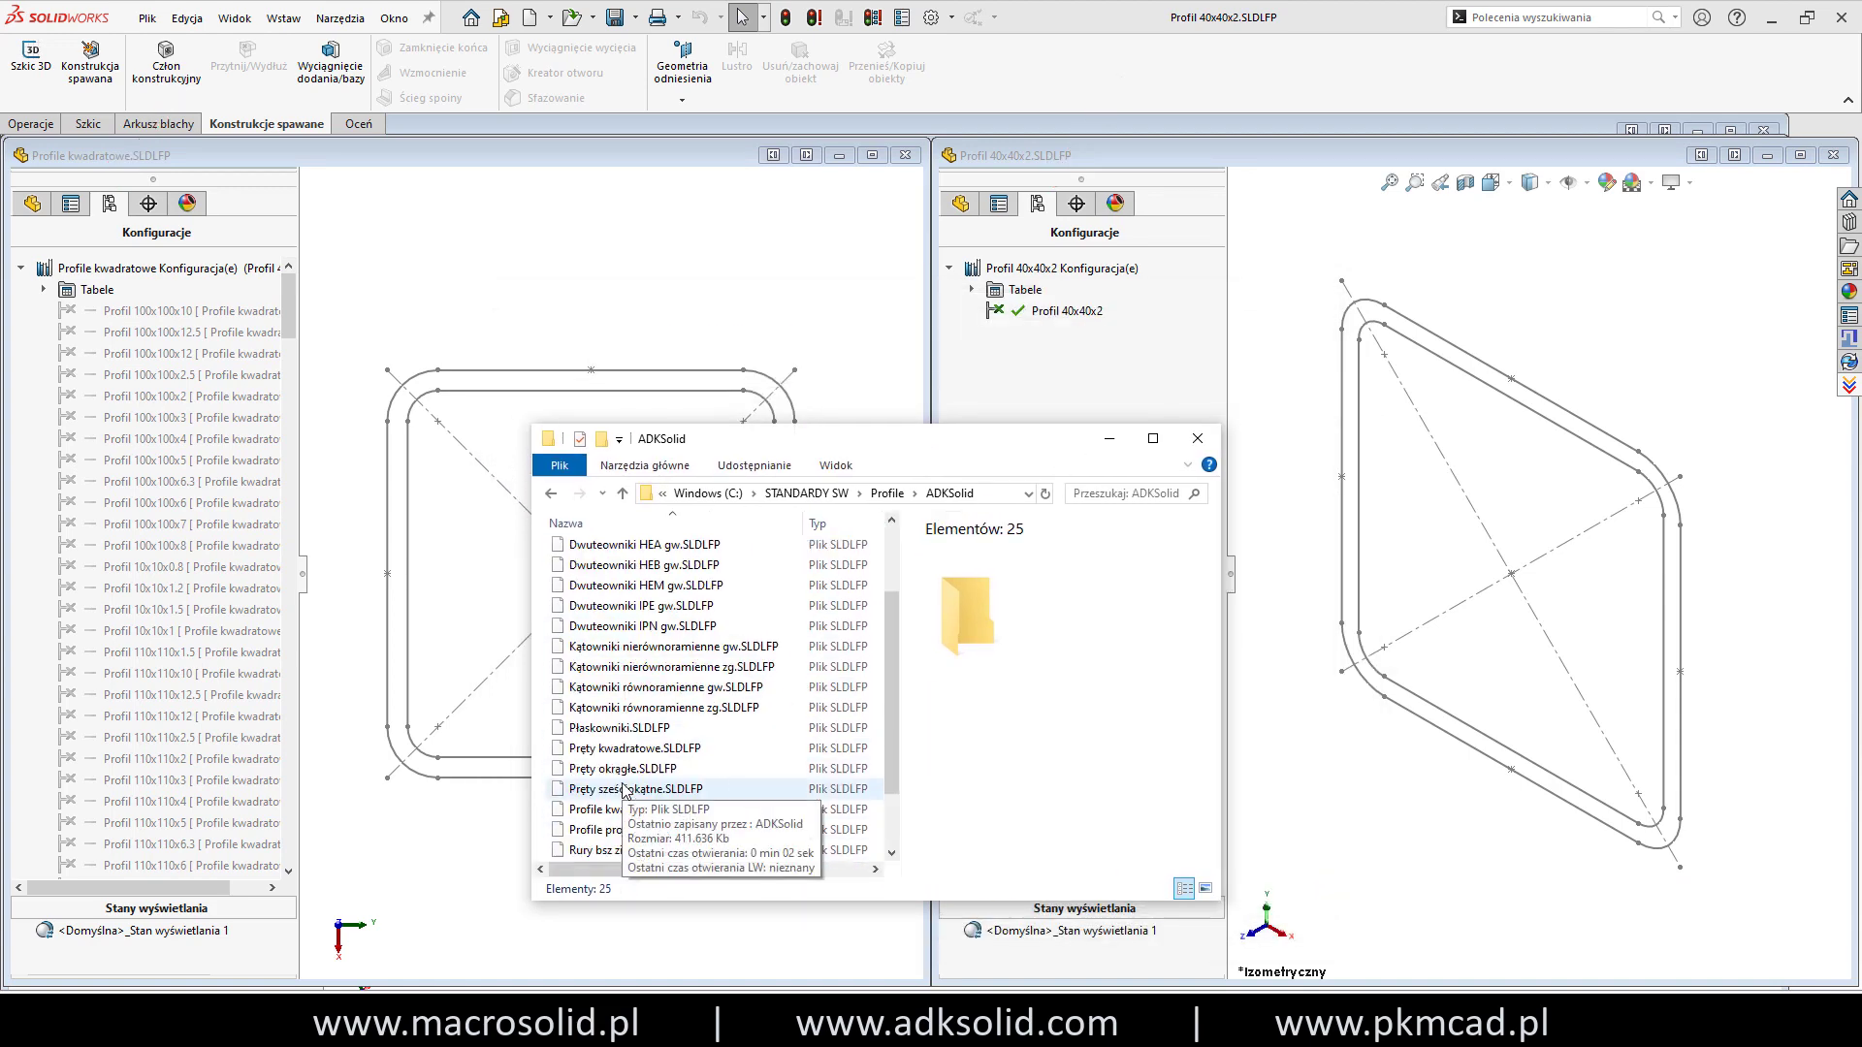
click(594, 729)
scroll(676, 732, up, 4)
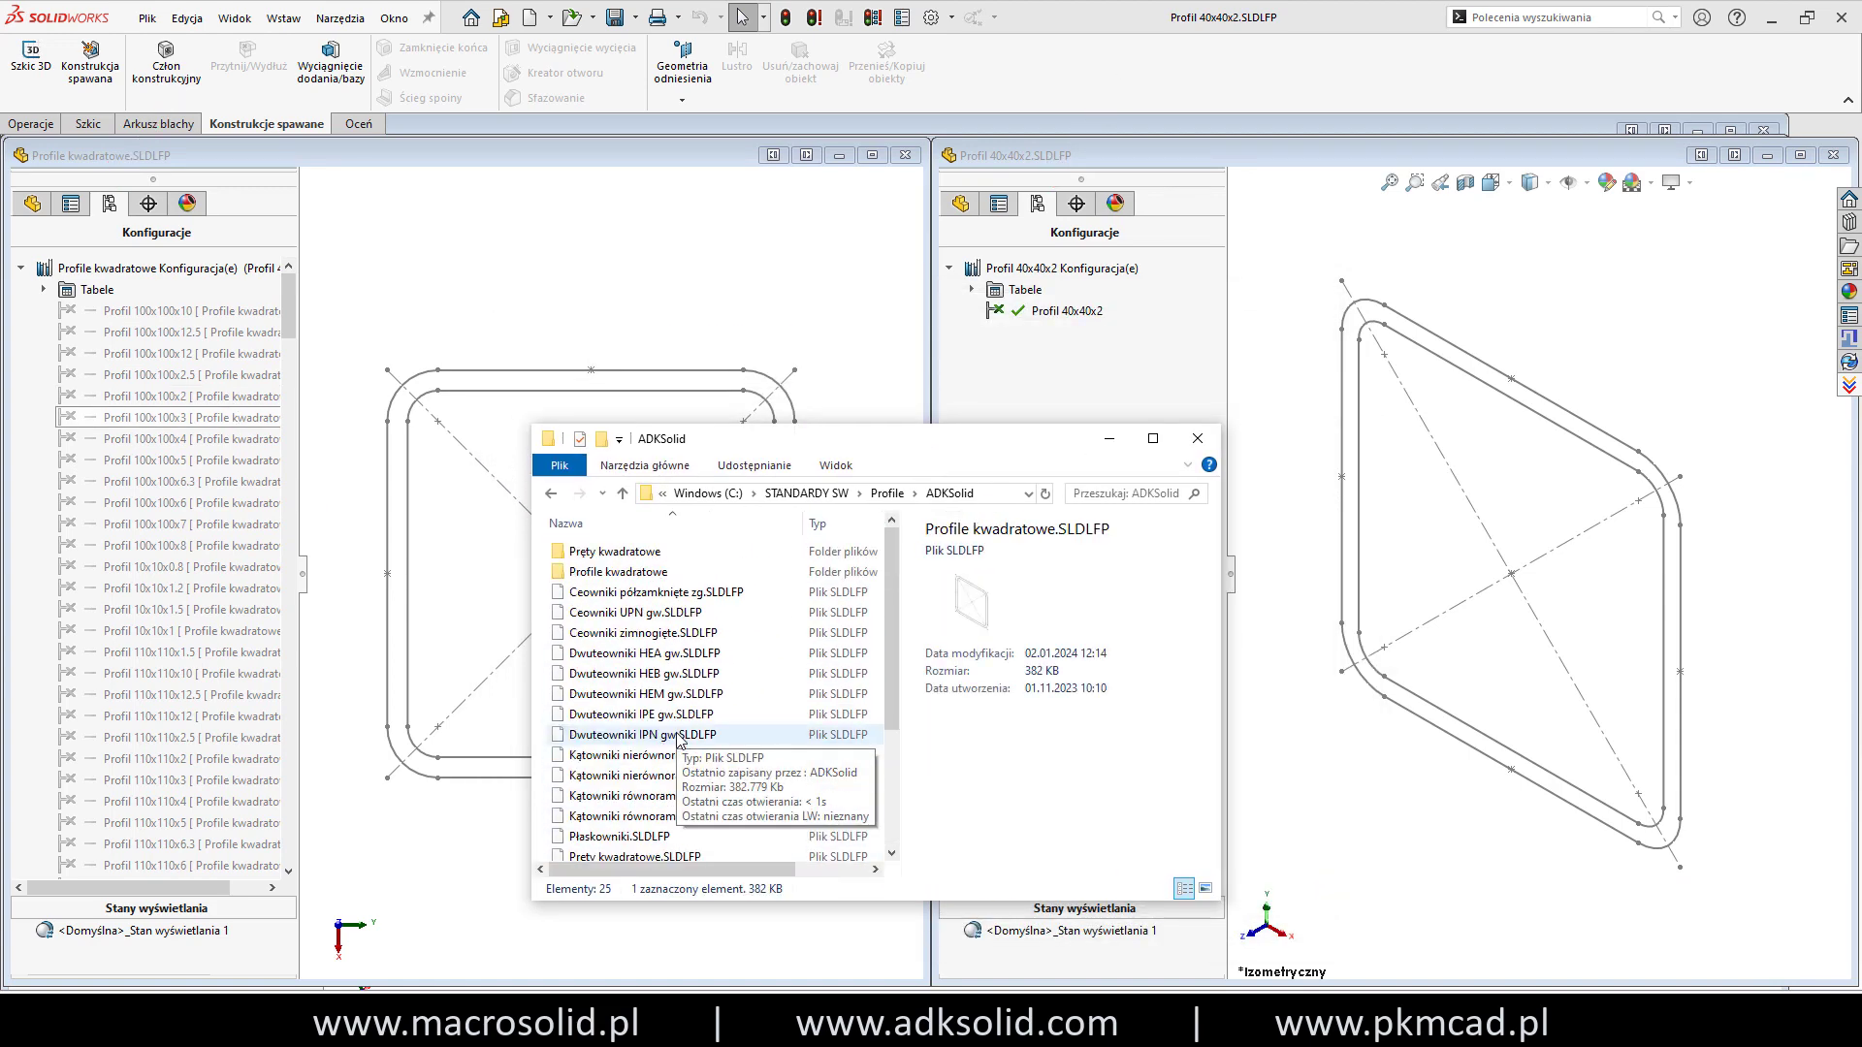
double_click(609, 575)
drag(796, 524, 854, 524)
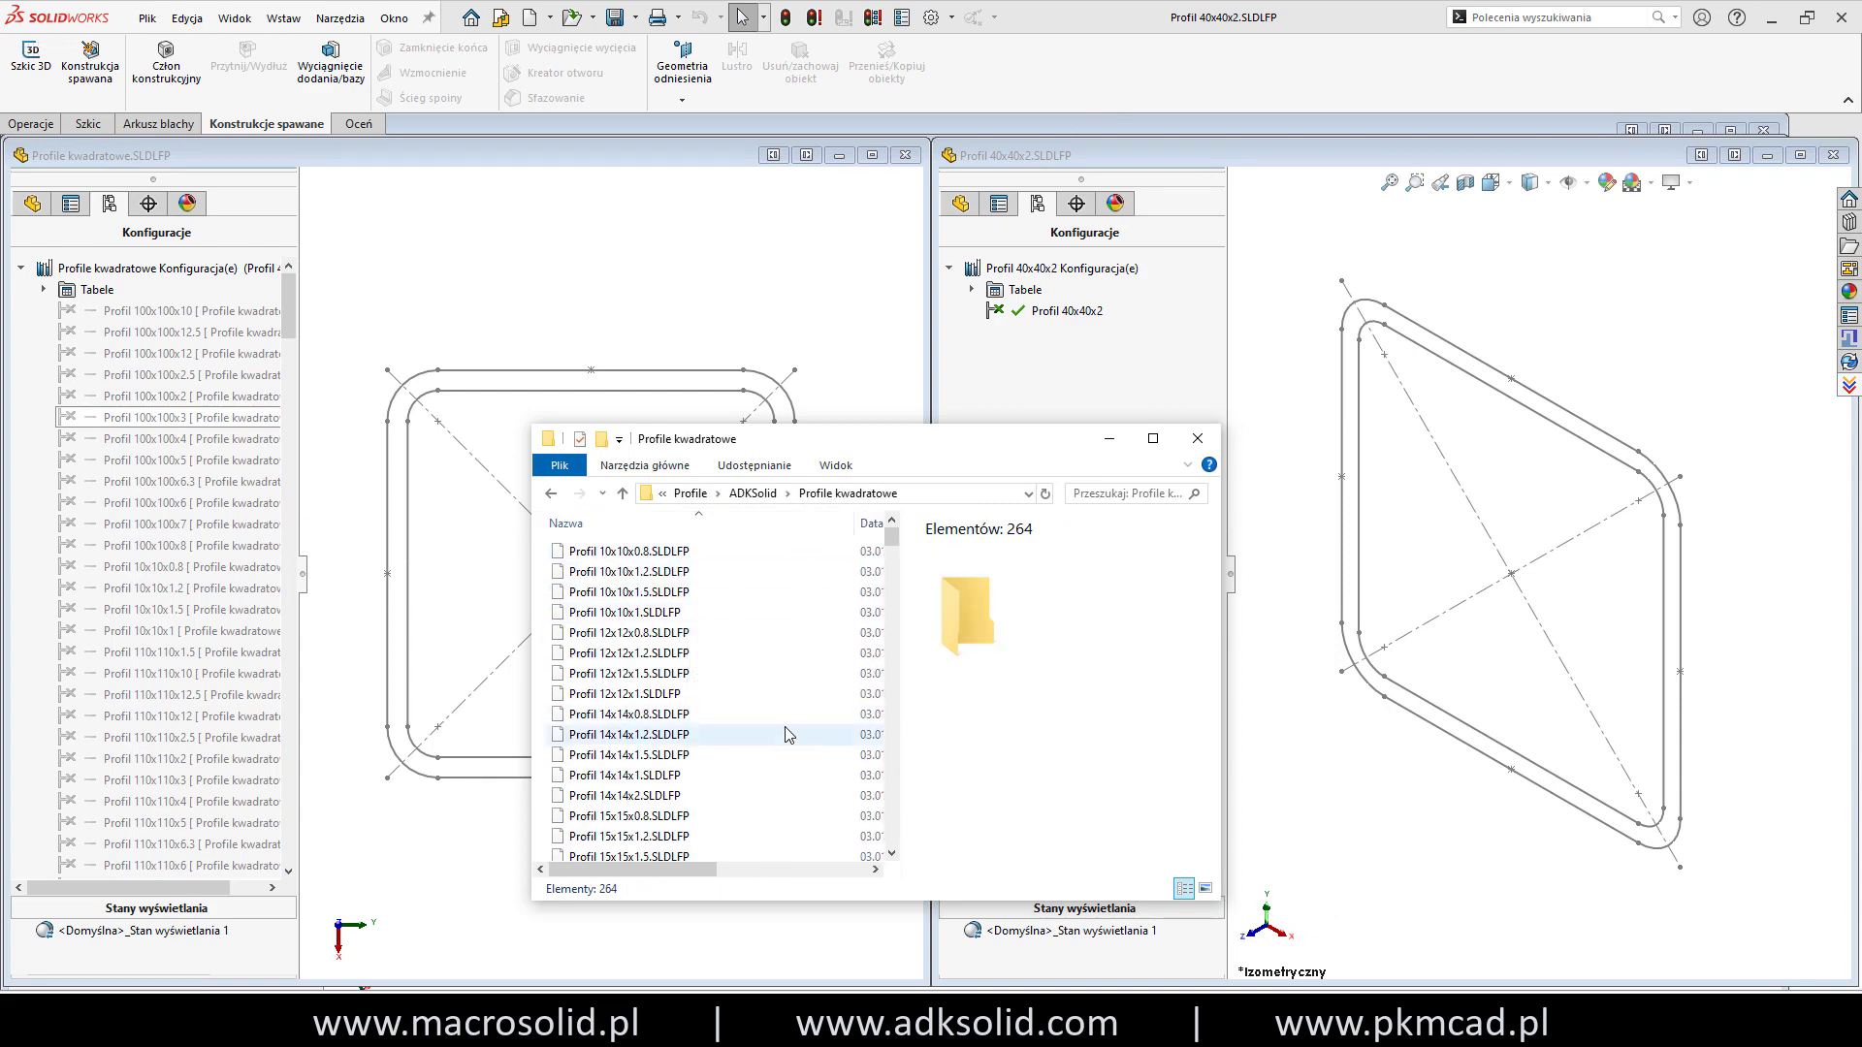
click(1109, 438)
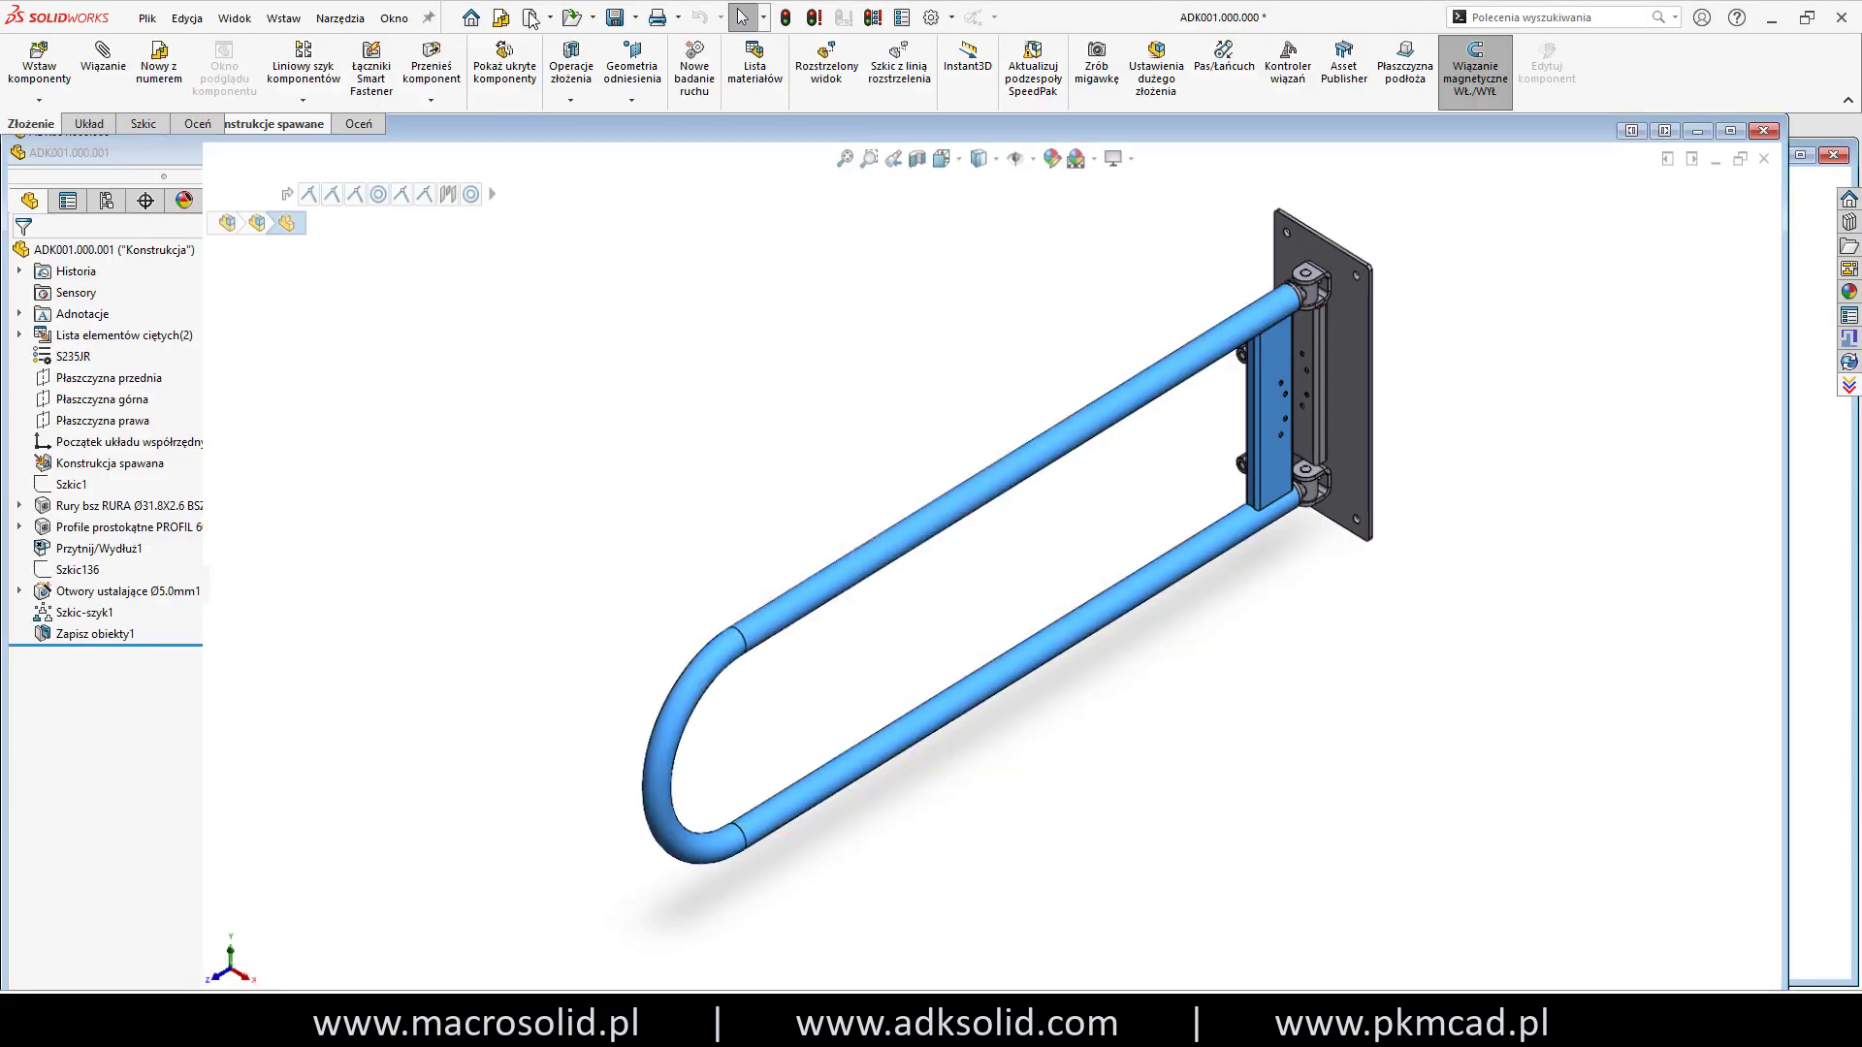
click(101, 613)
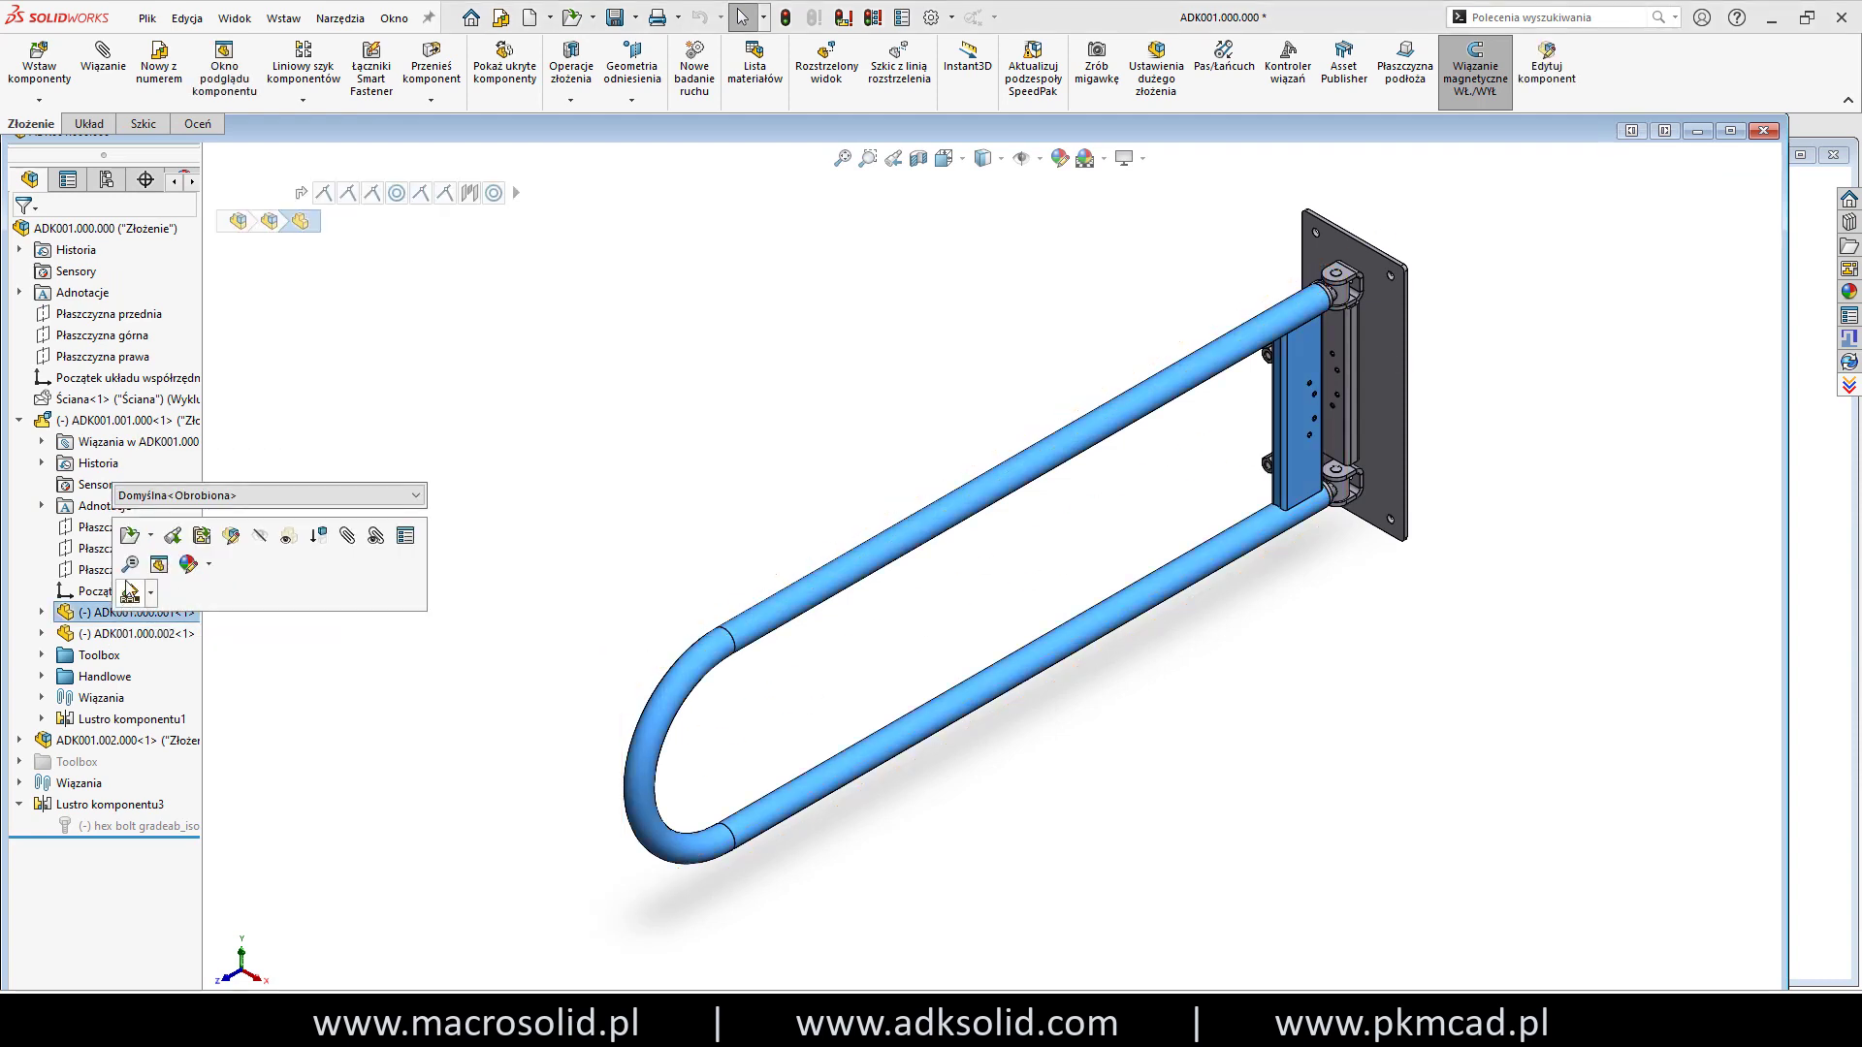
Open part ADK001.000.001 and confirm its crossbar keeps Profile prostokątne, Profil 60x20x2.
click(132, 535)
click(147, 530)
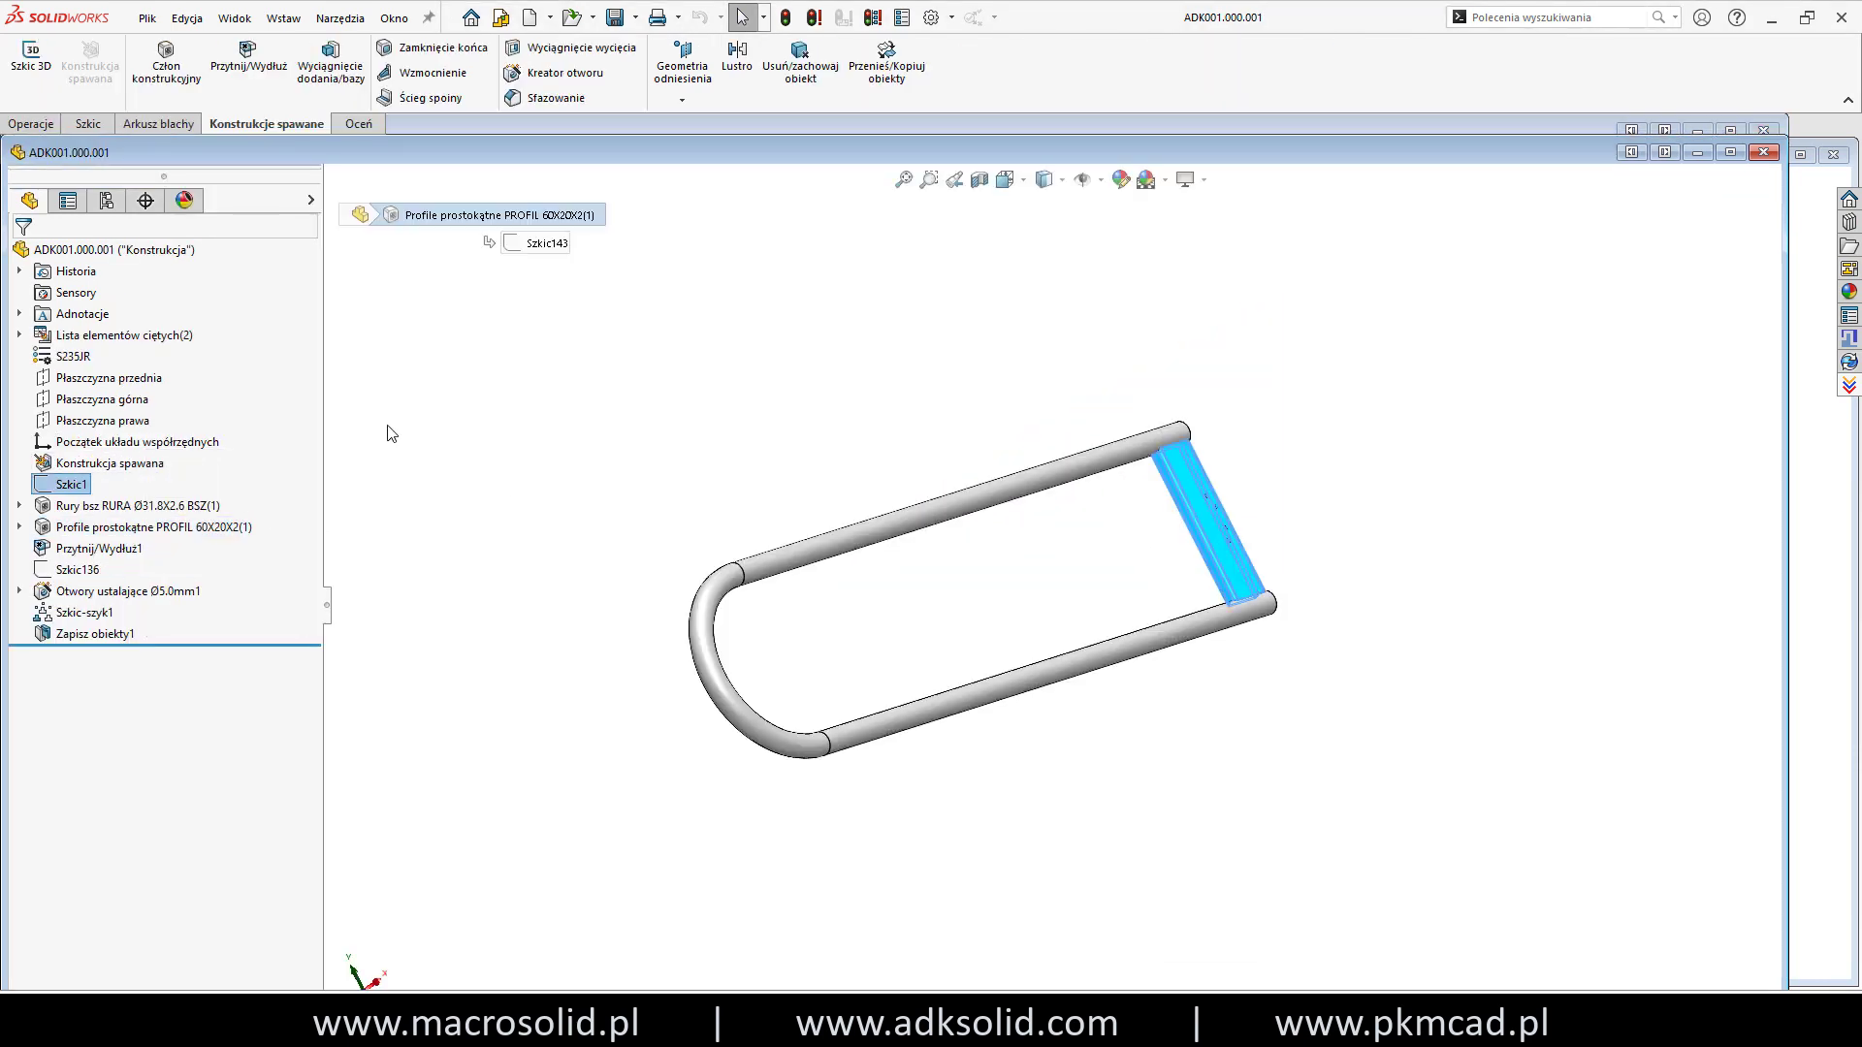
click(194, 434)
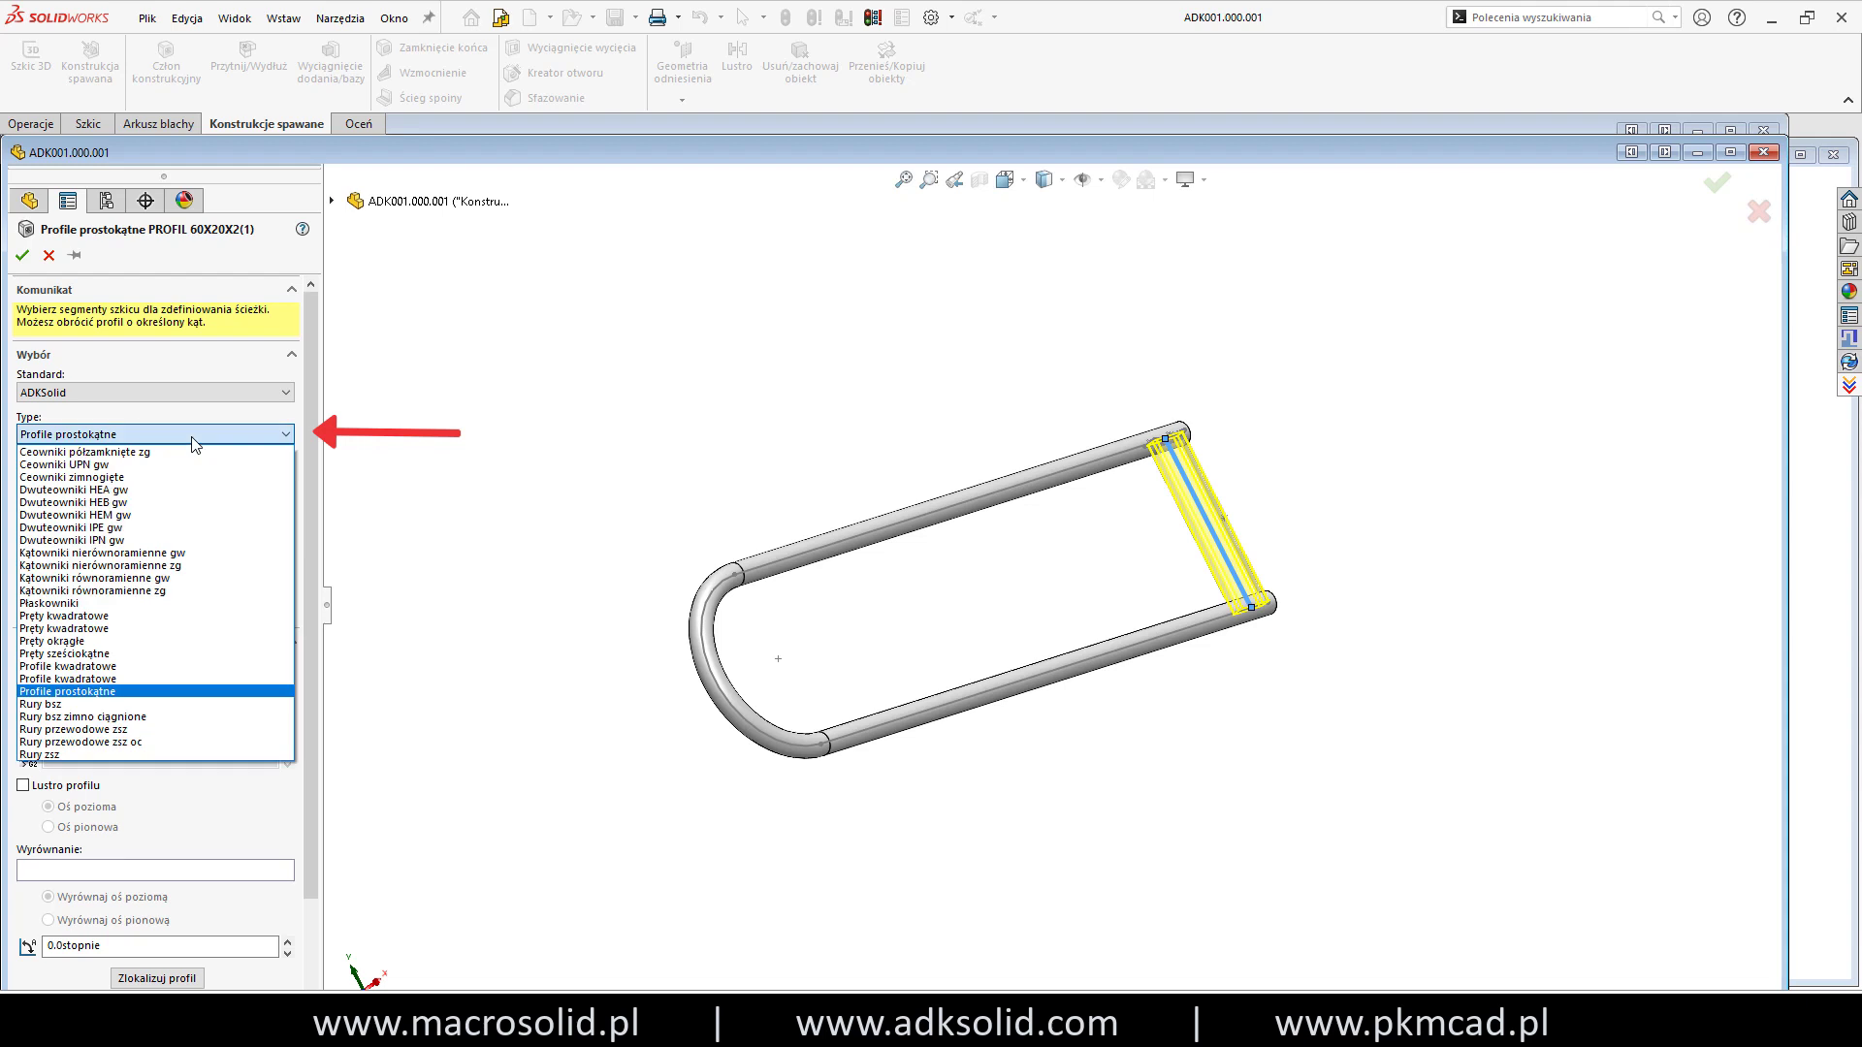
click(194, 437)
click(186, 480)
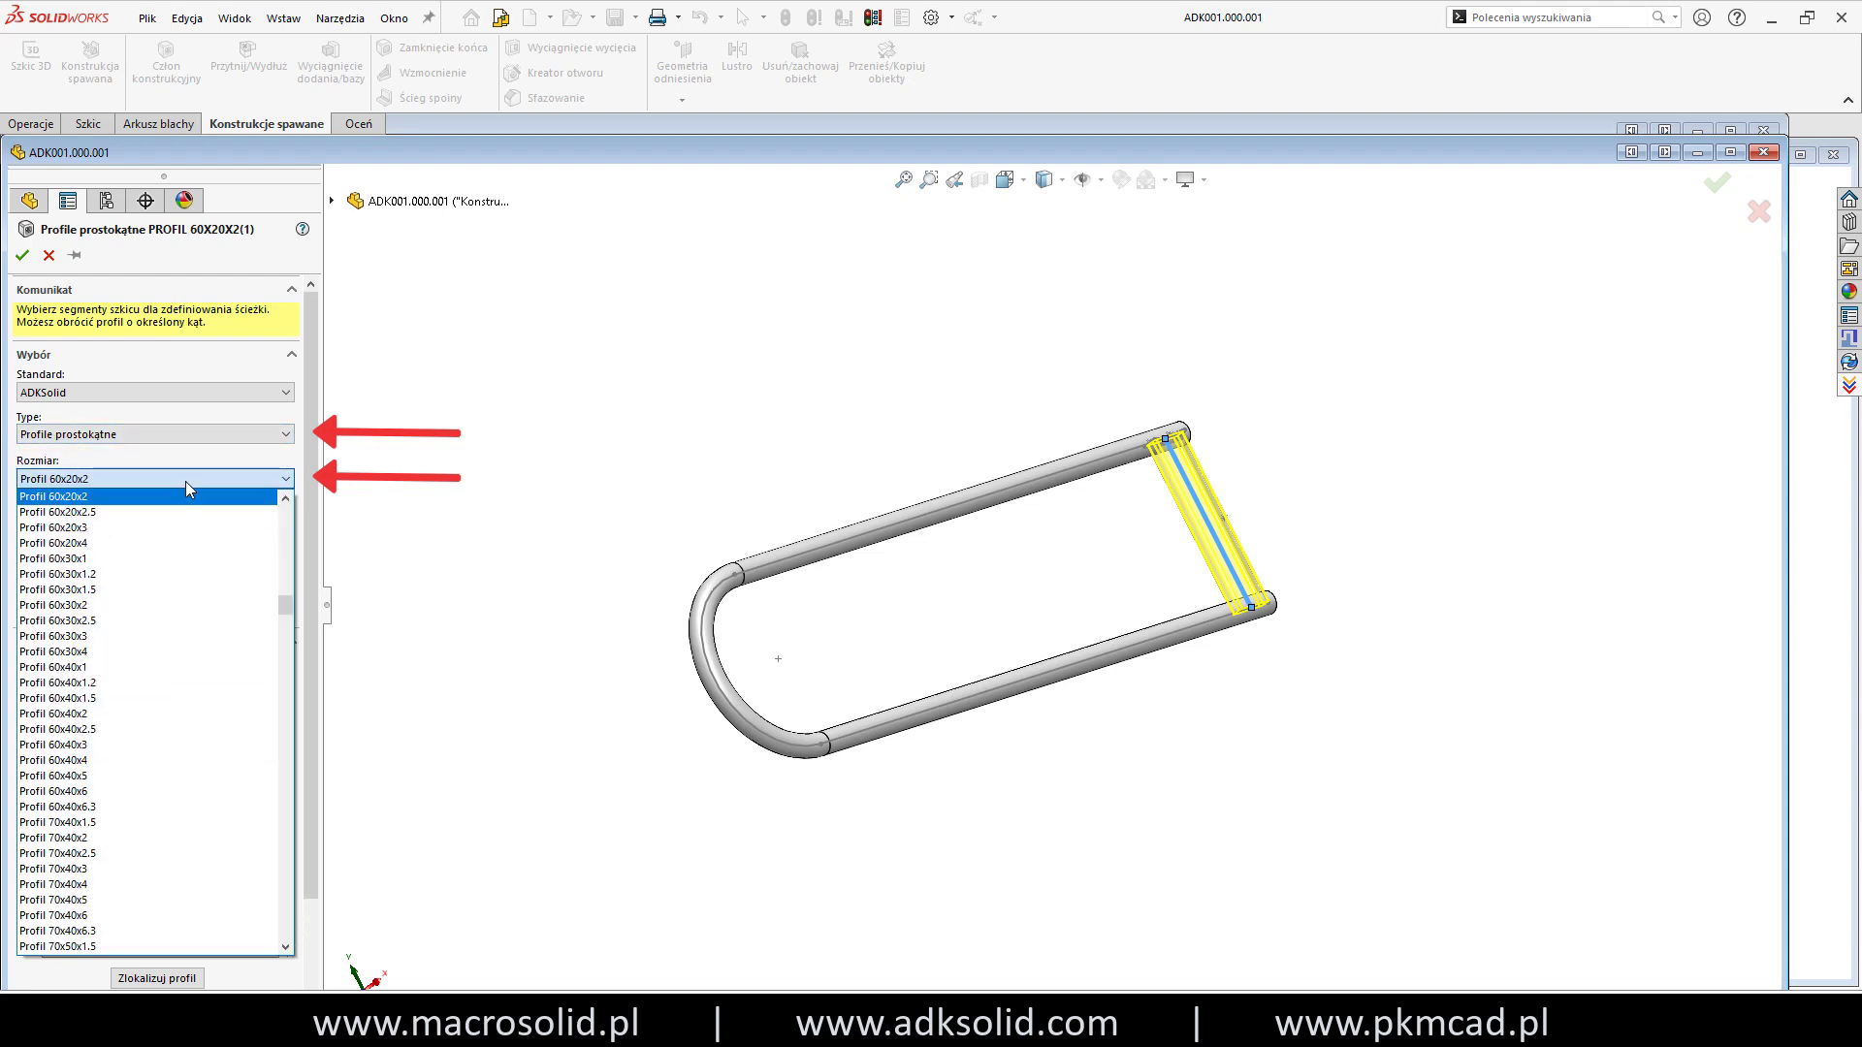
click(184, 482)
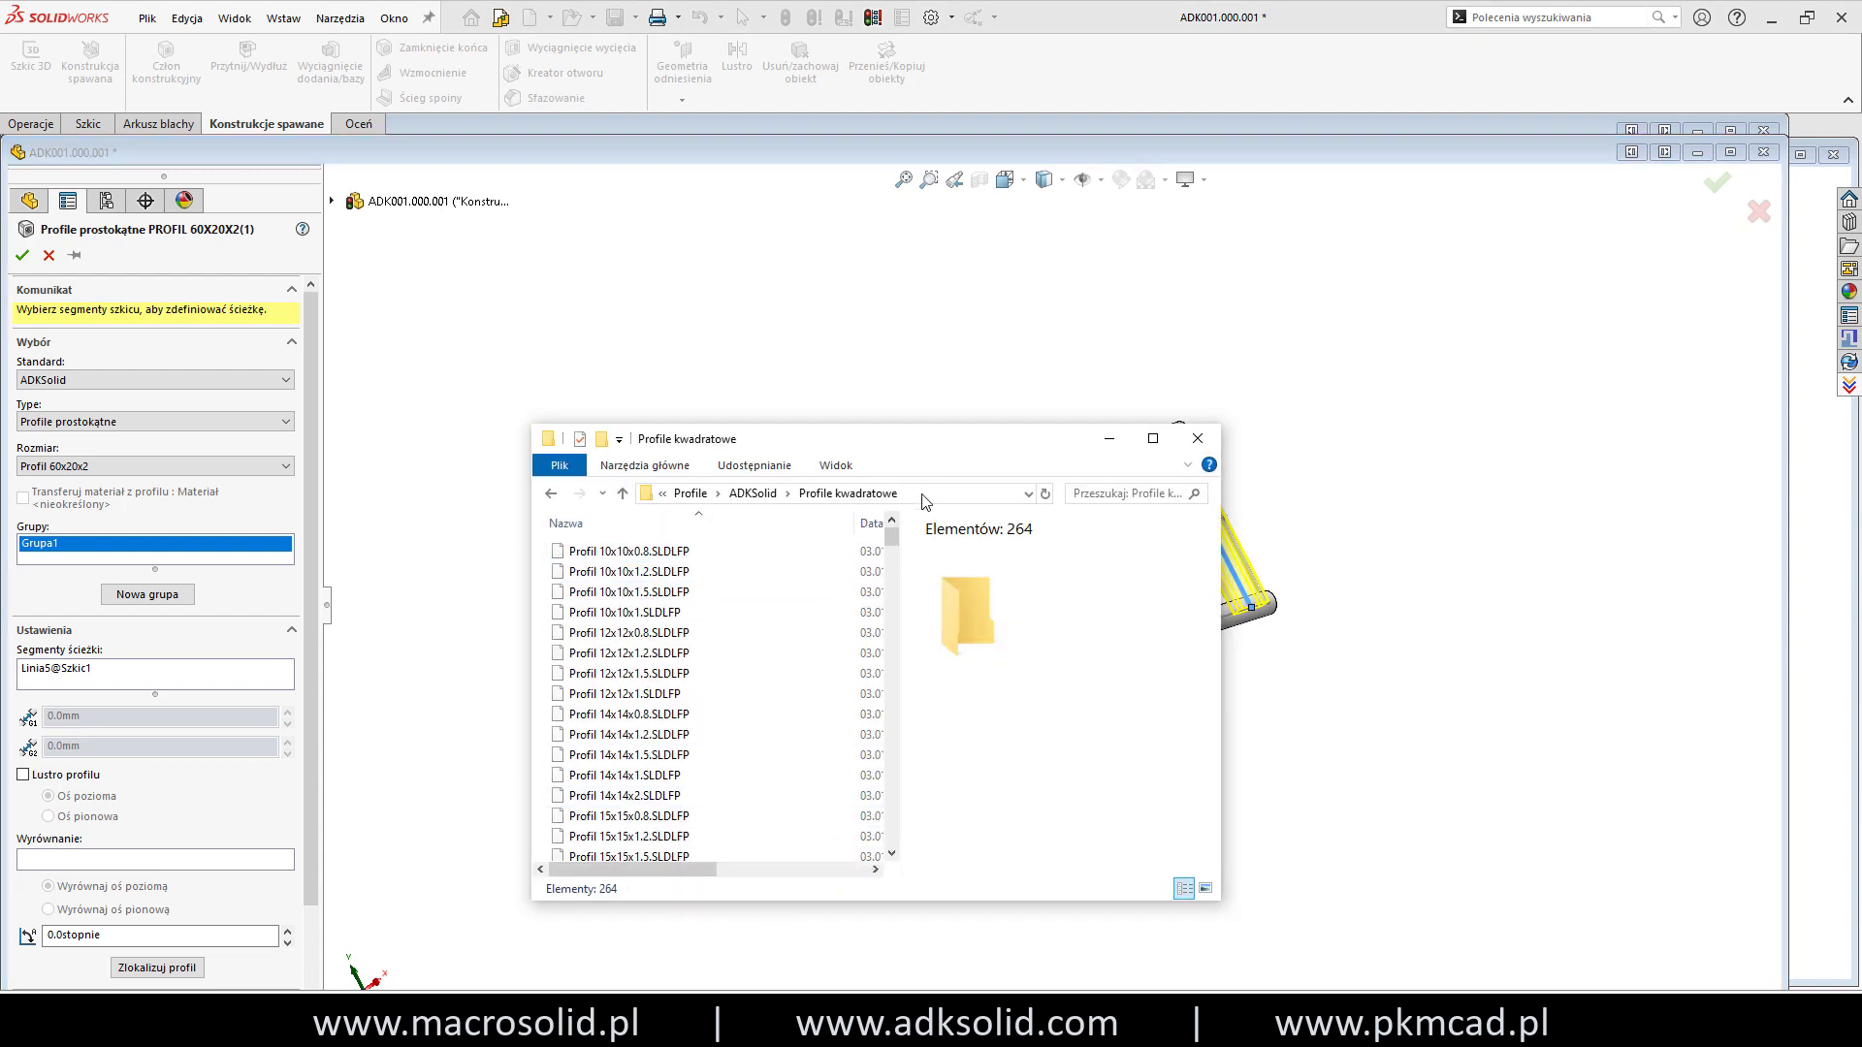
click(858, 494)
click(857, 494)
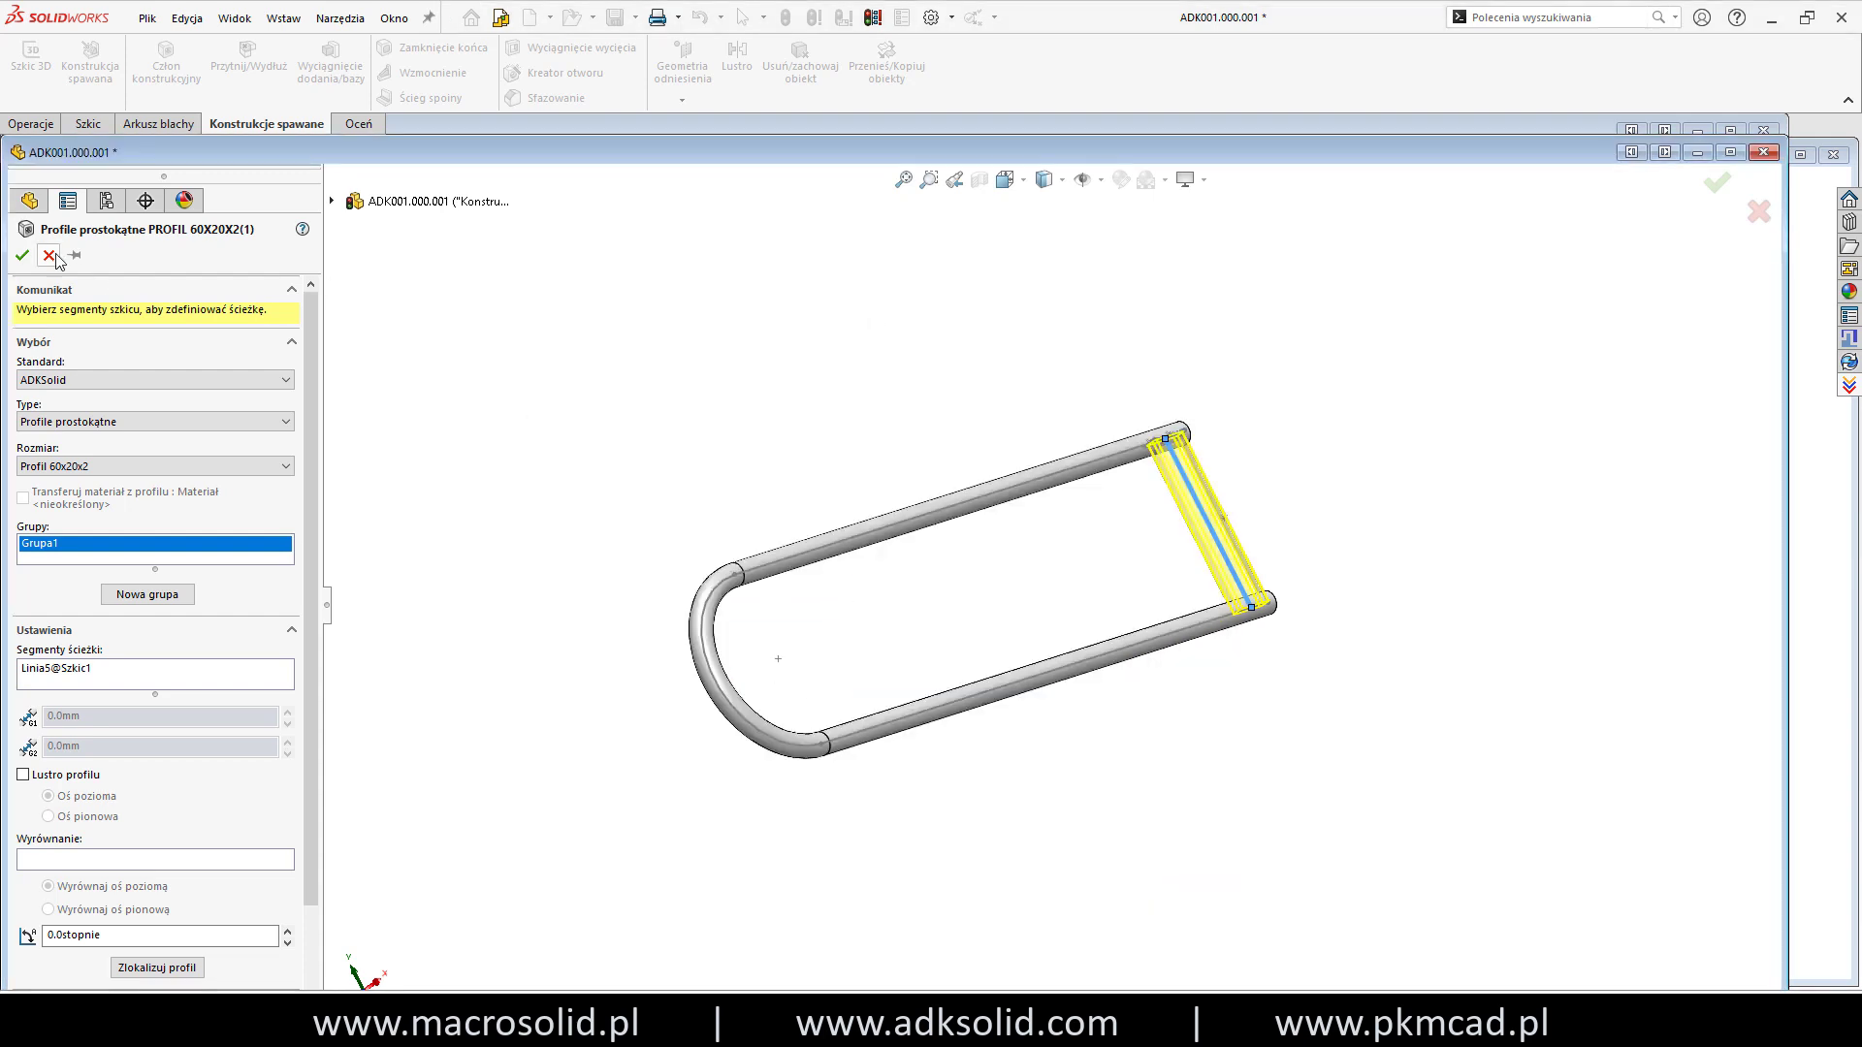
key(Return)
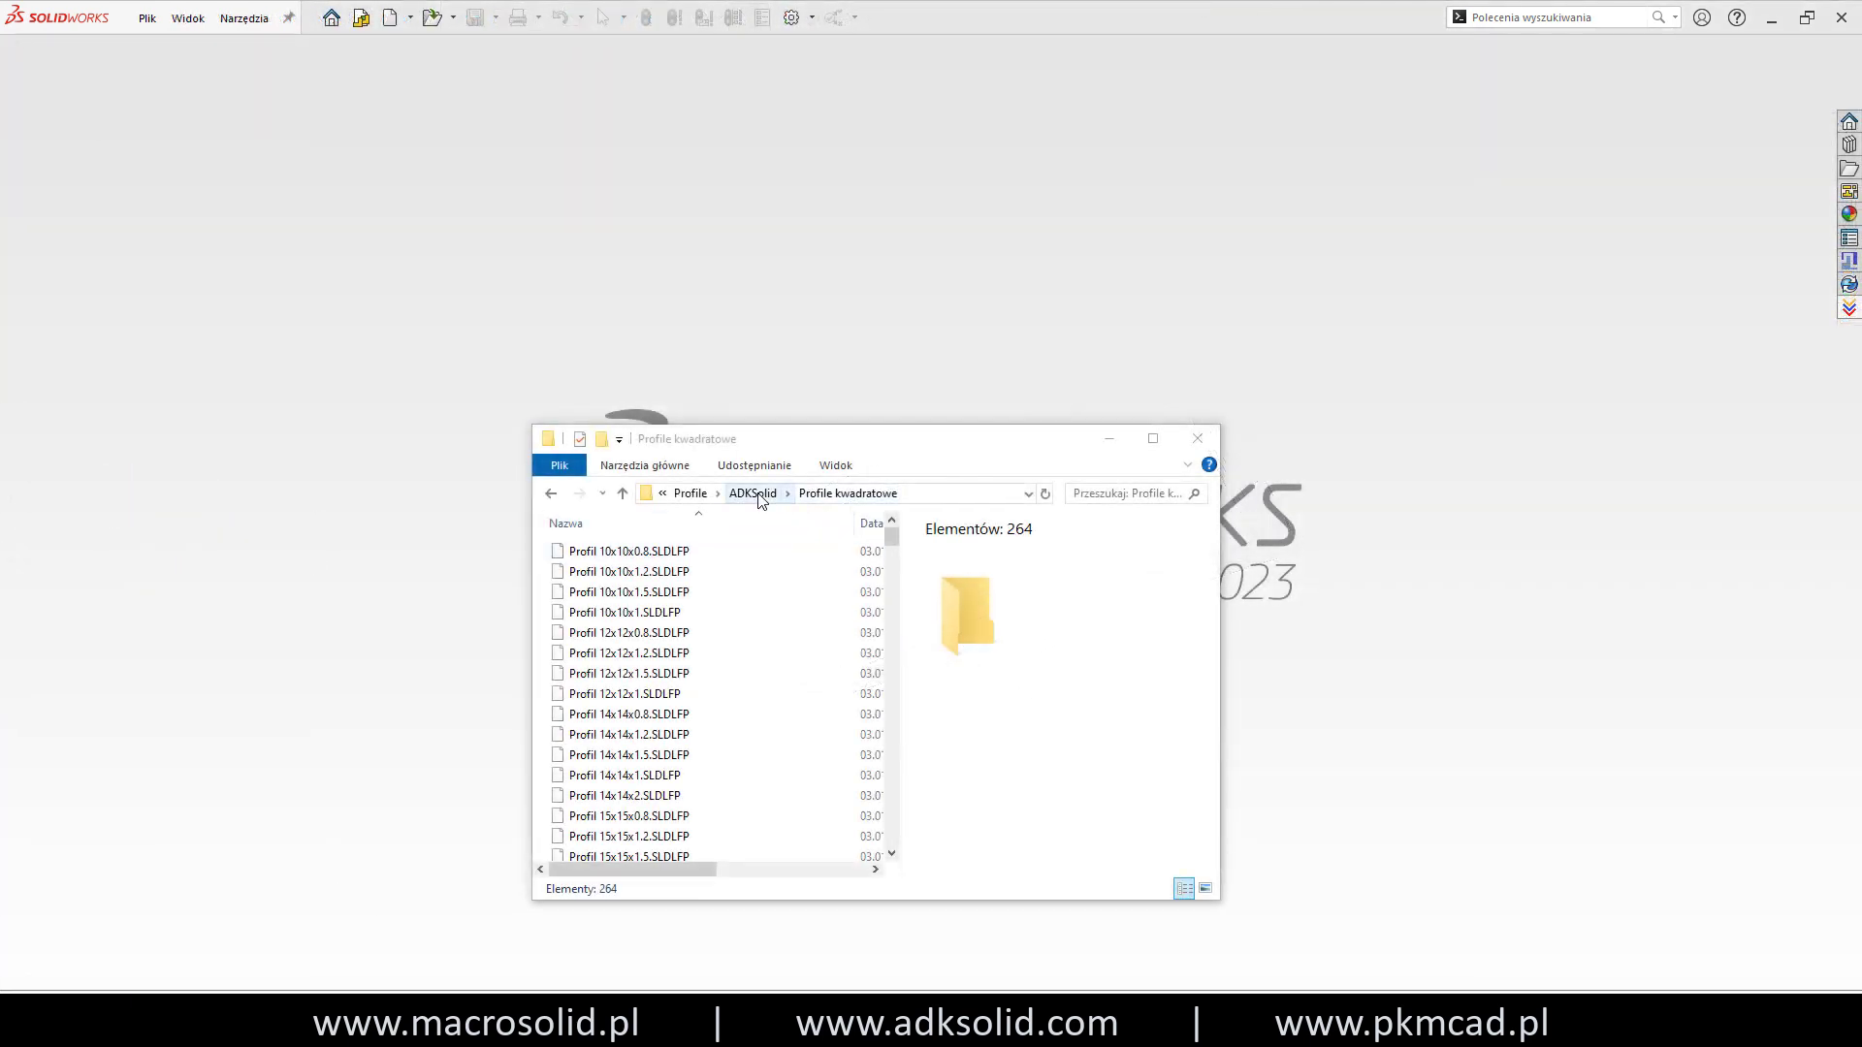
Drag Ceowniki UPN gw.SLDLFP from the ADKSolid folder into SOLIDWORKS to open it.
click(753, 493)
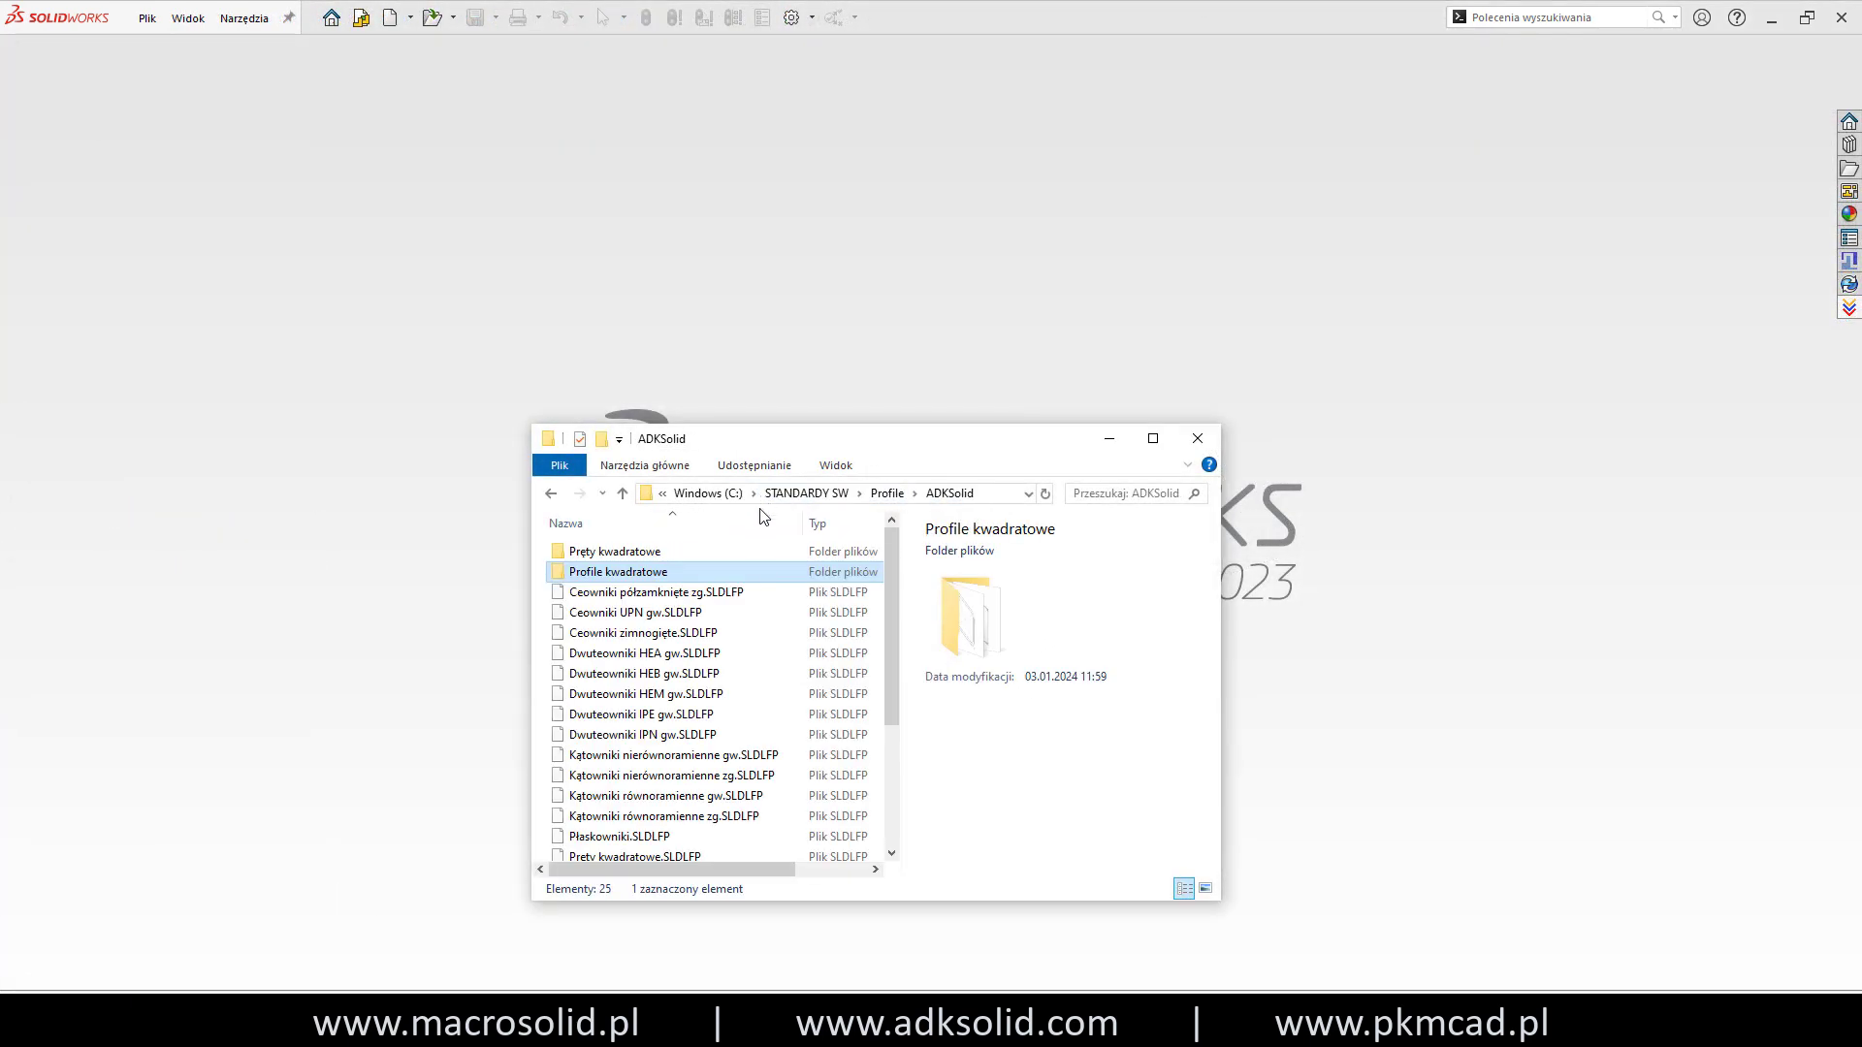
click(633, 614)
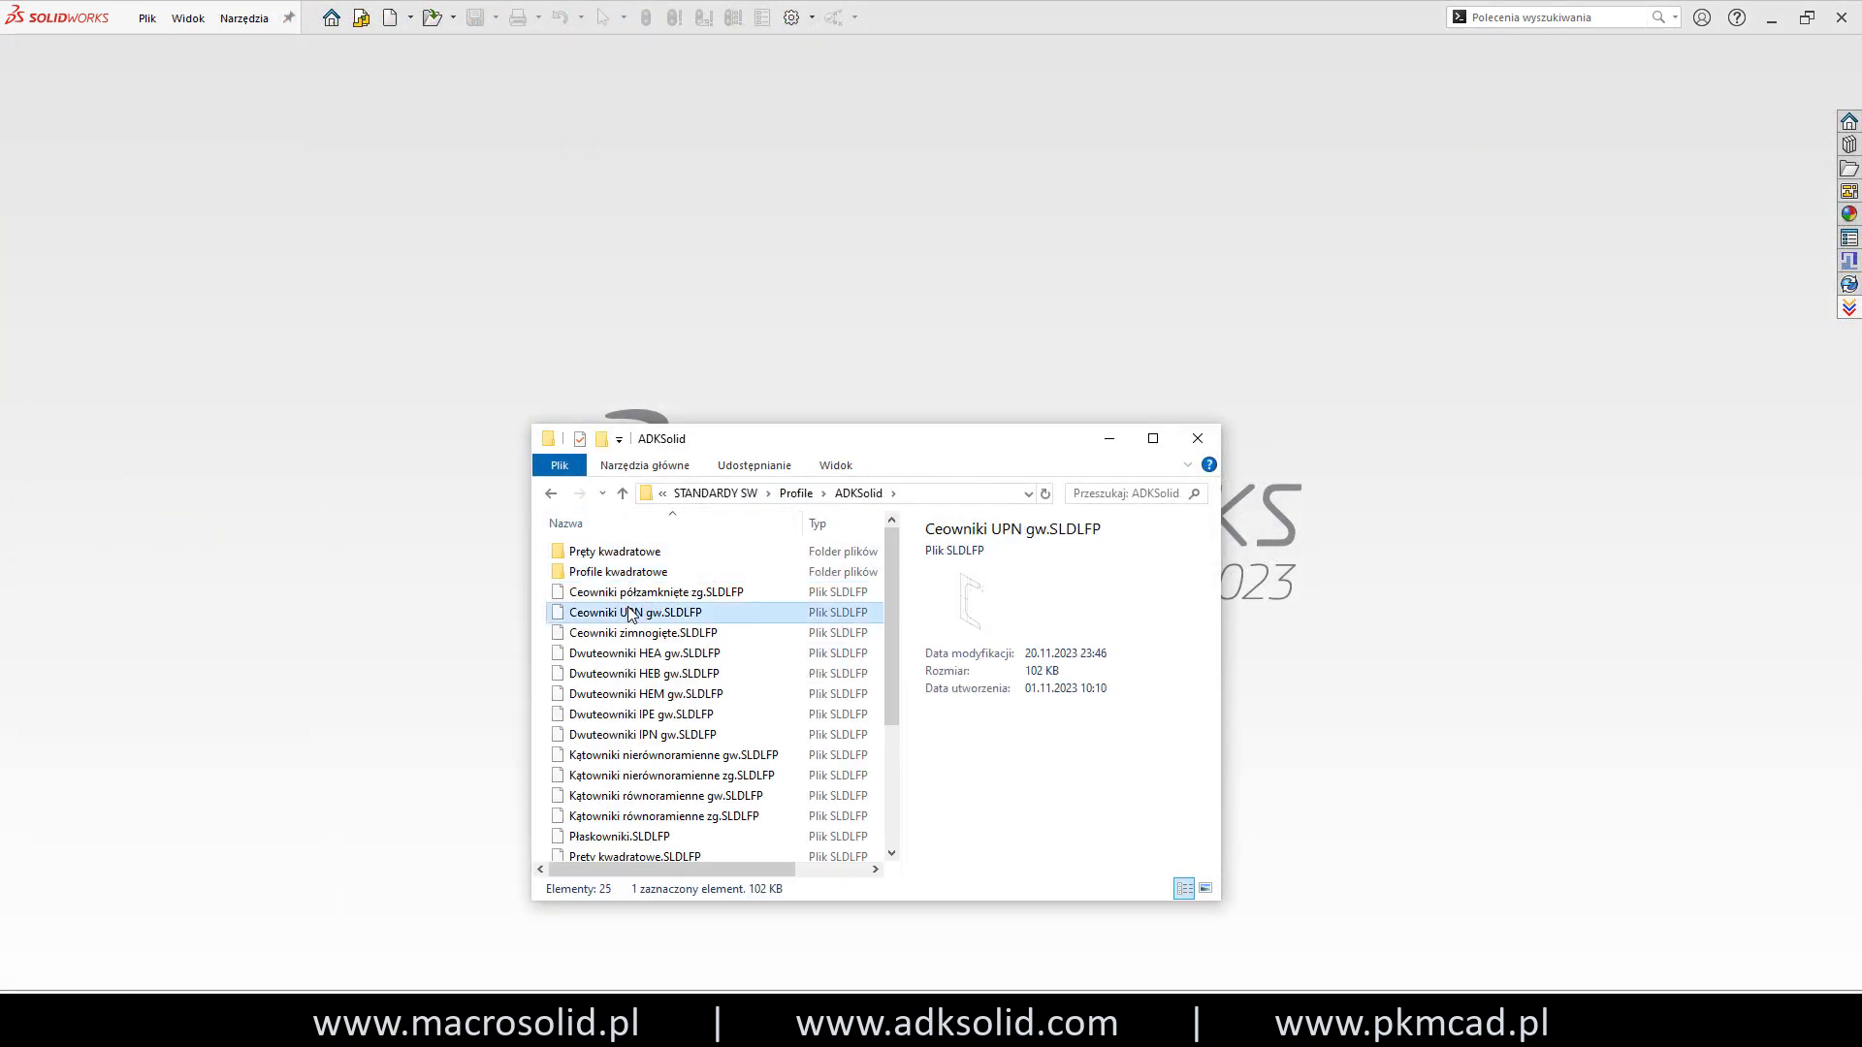
drag(411, 602, 411, 601)
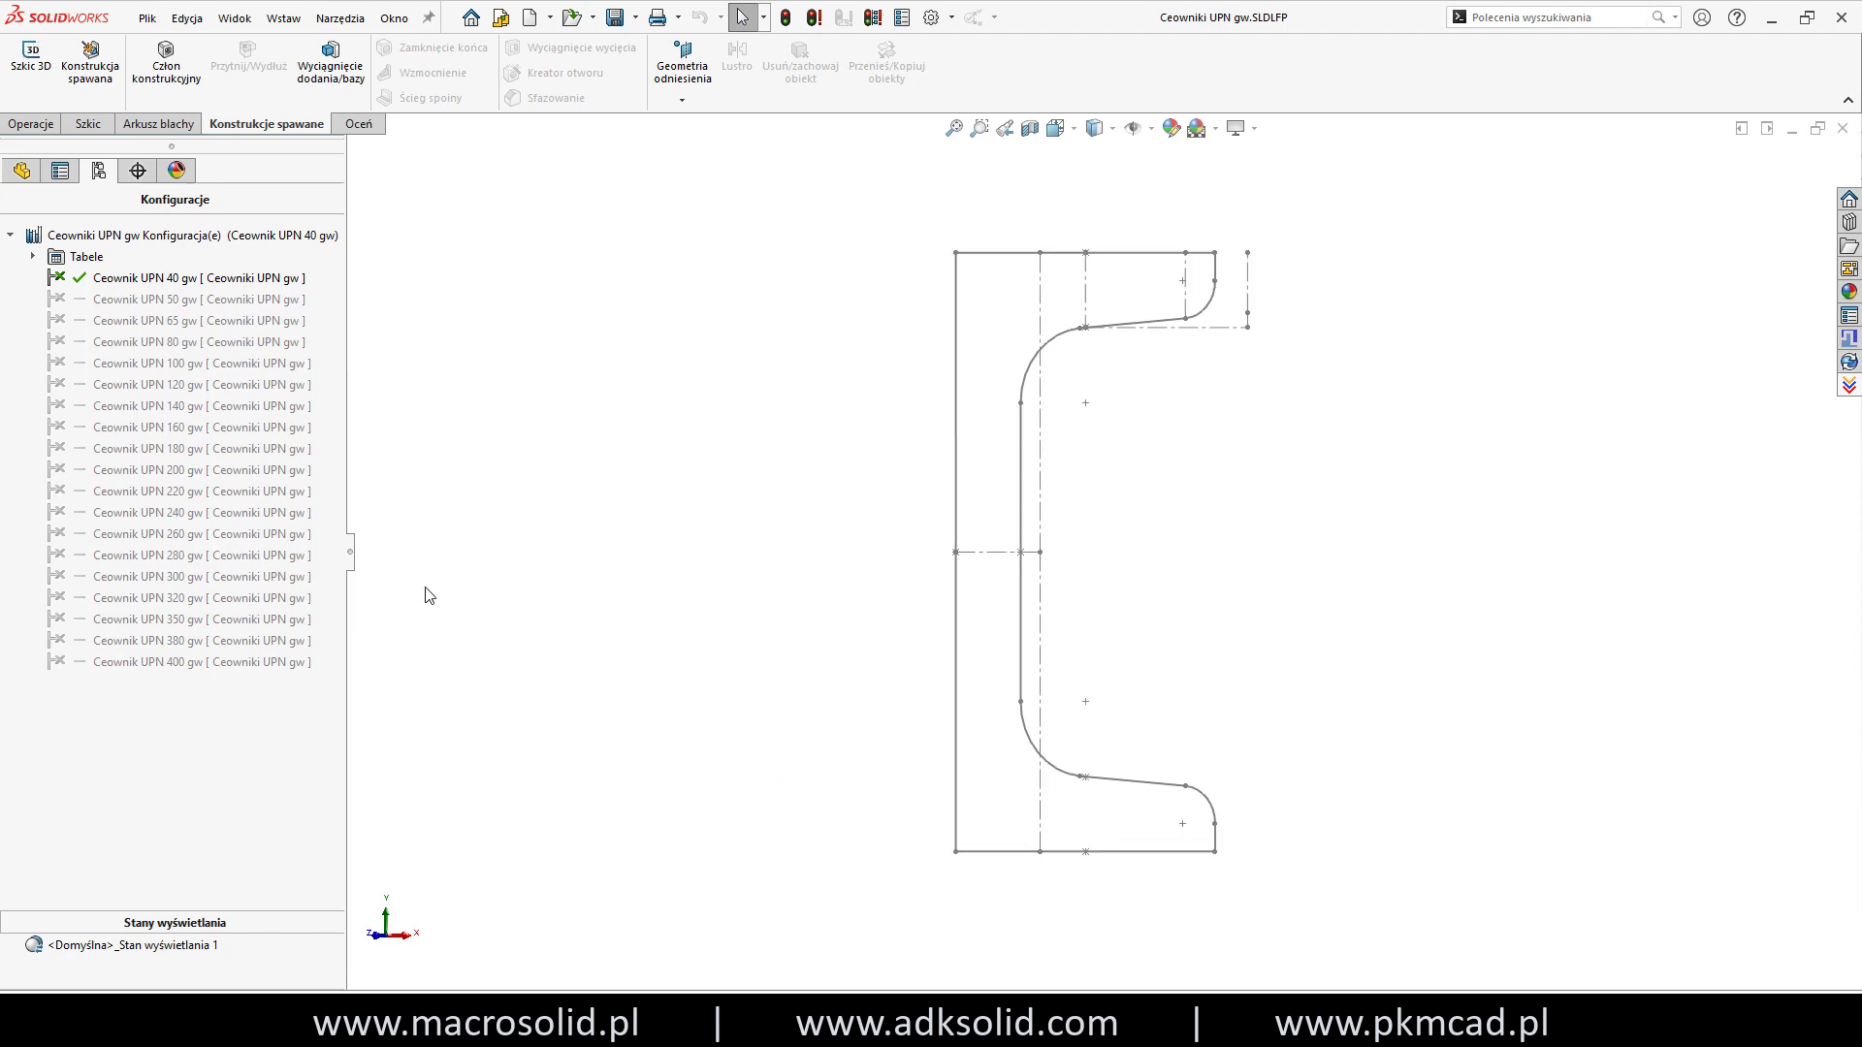
Run the MacroSolid SaveConfigAs macro to export UPN 40 through 400 as separate .SLDLFP files.
key(ctrl+7)
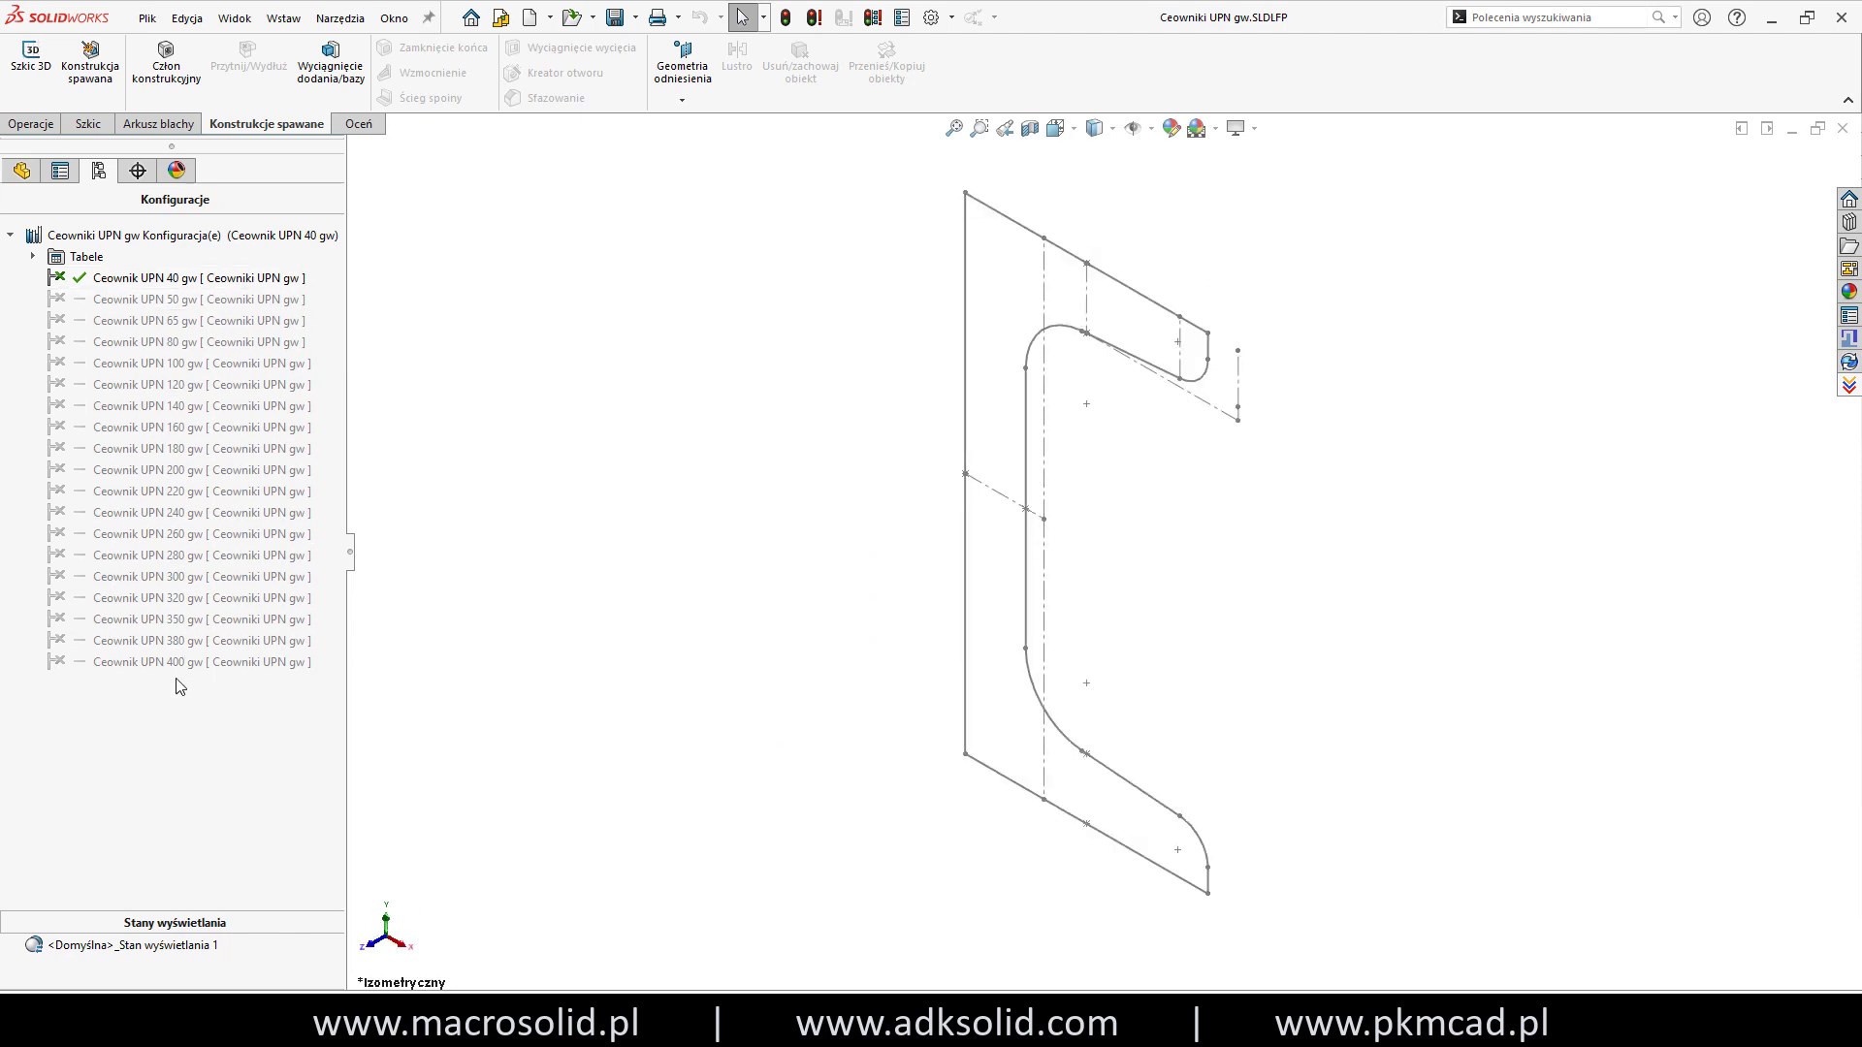
click(1851, 388)
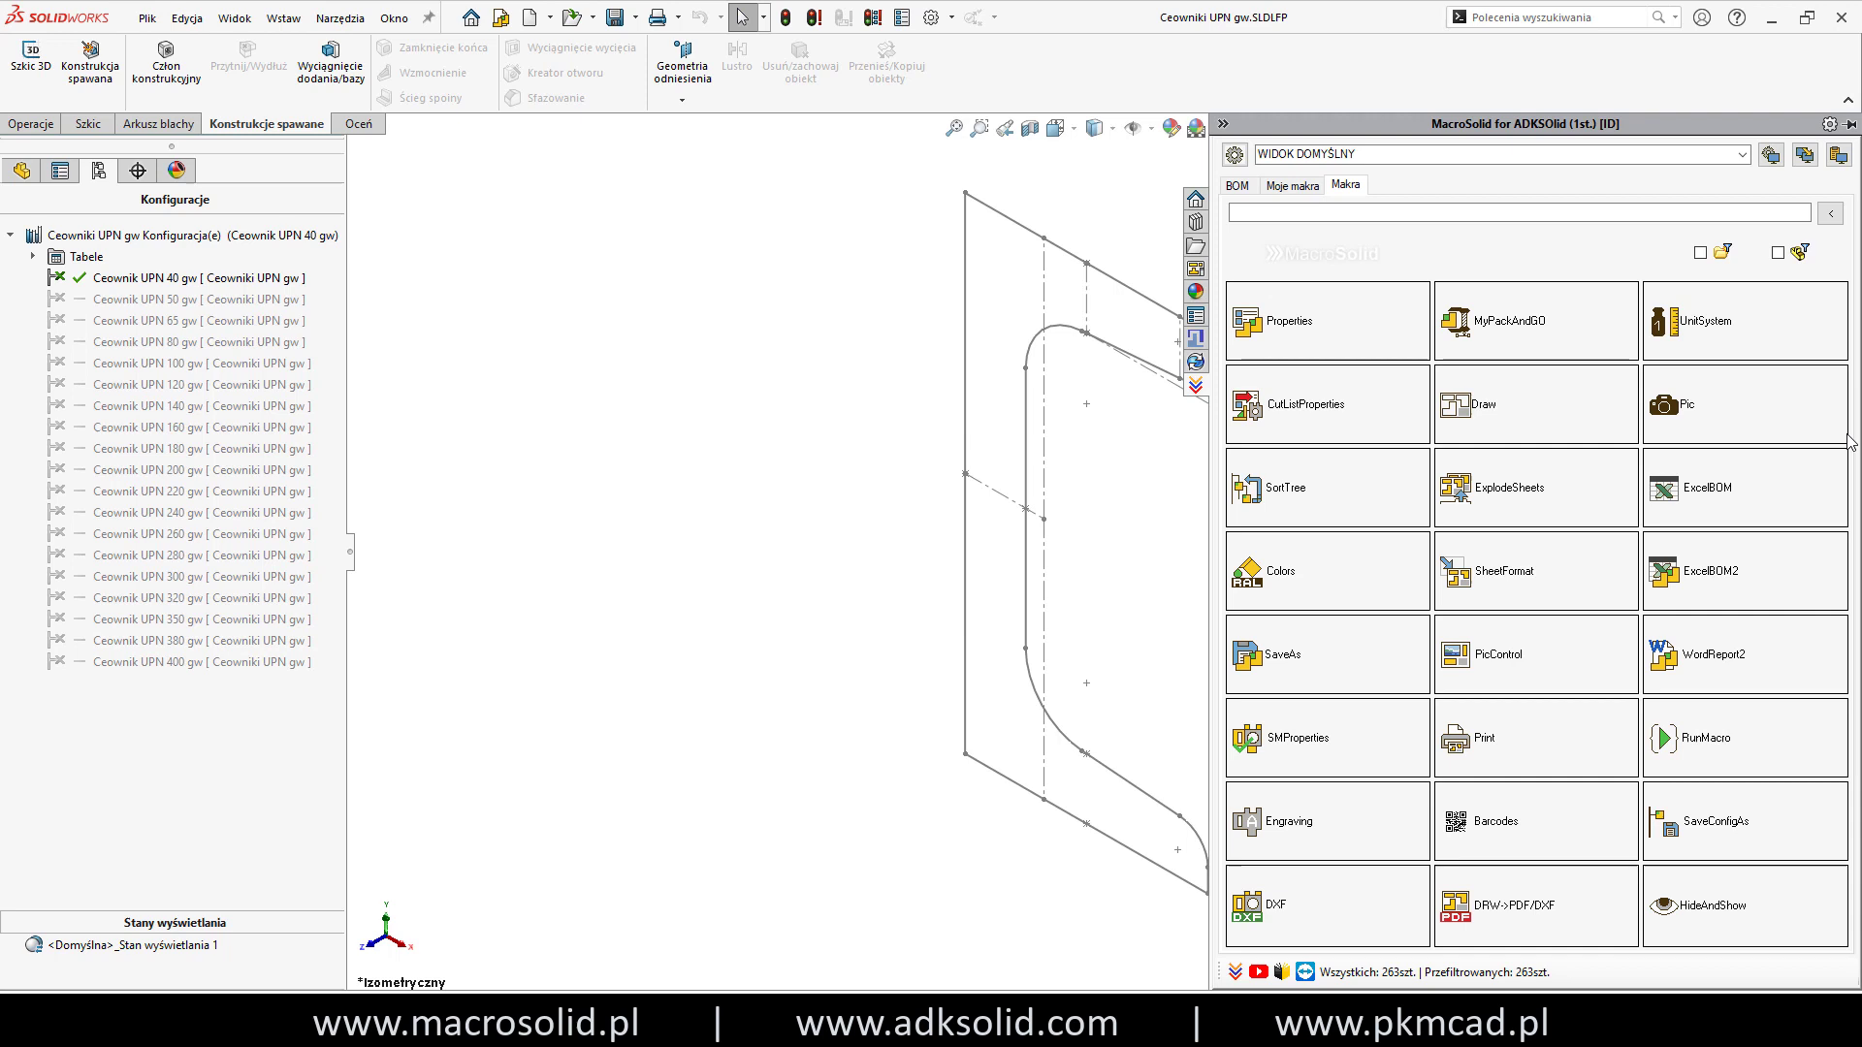
right_click(1755, 799)
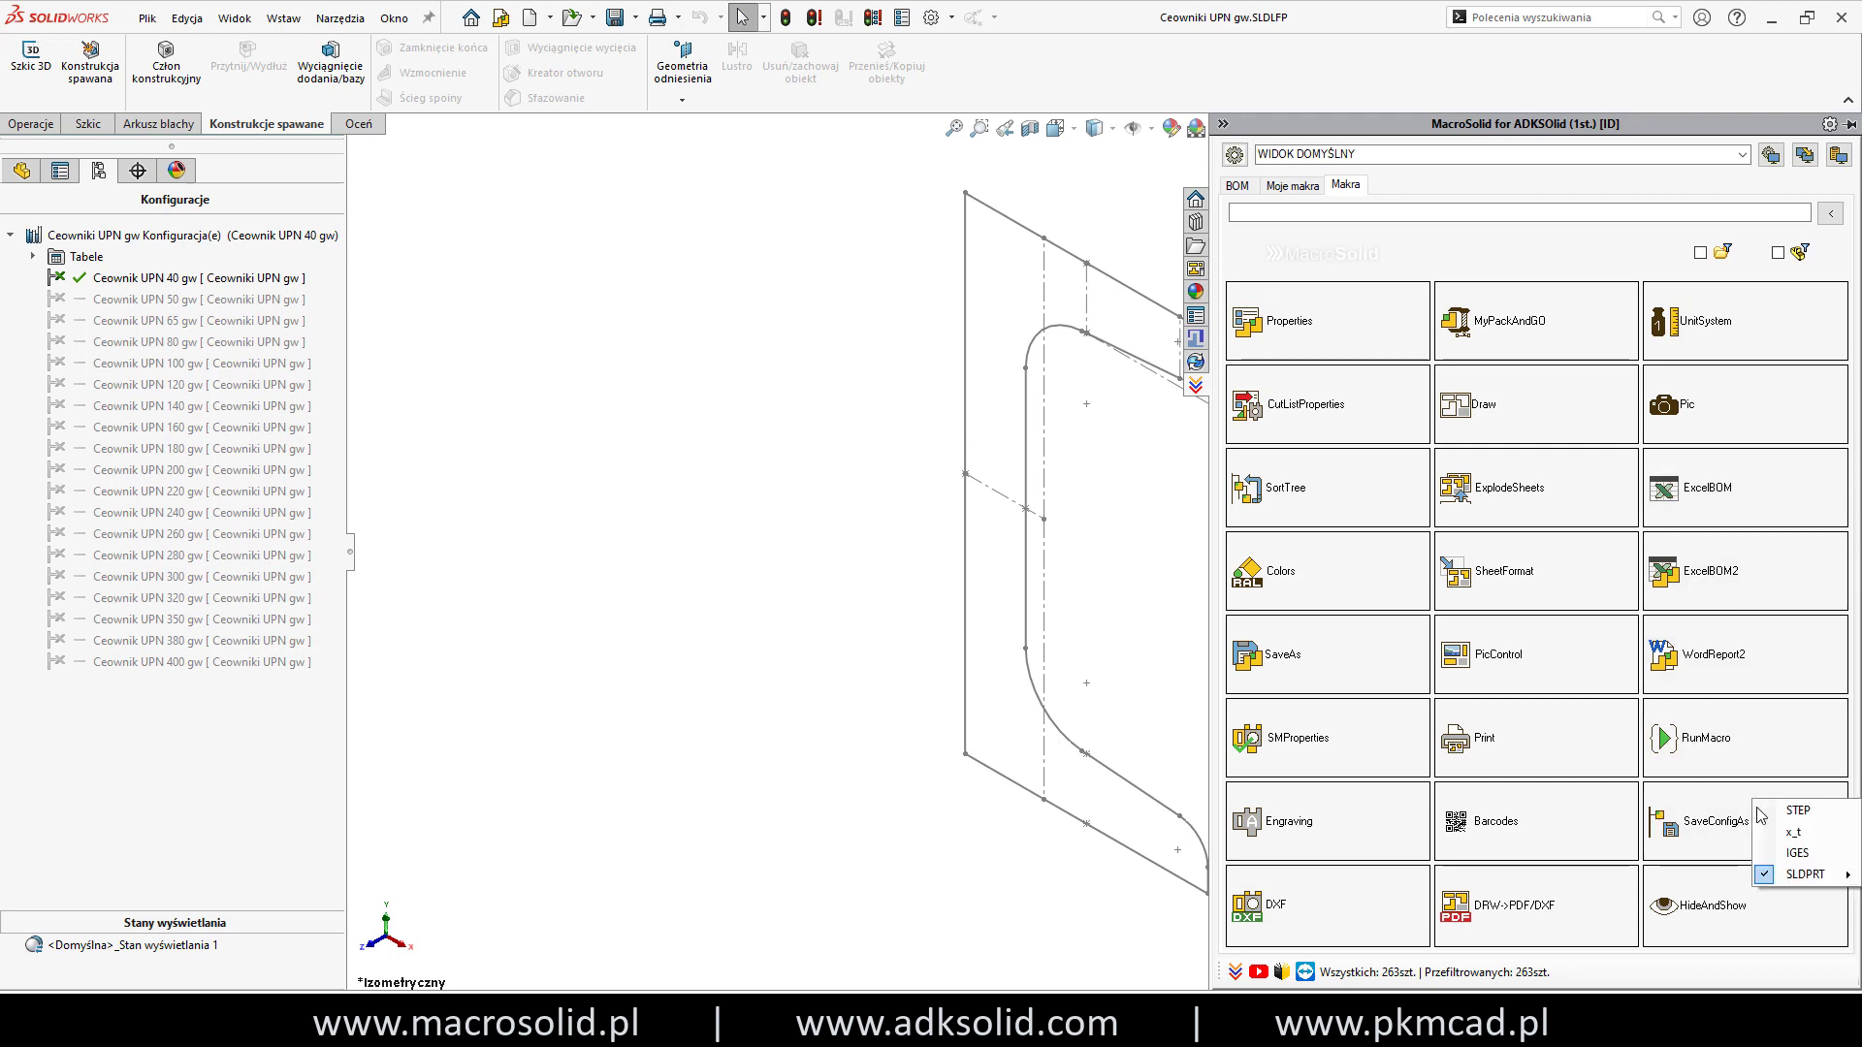
click(1709, 826)
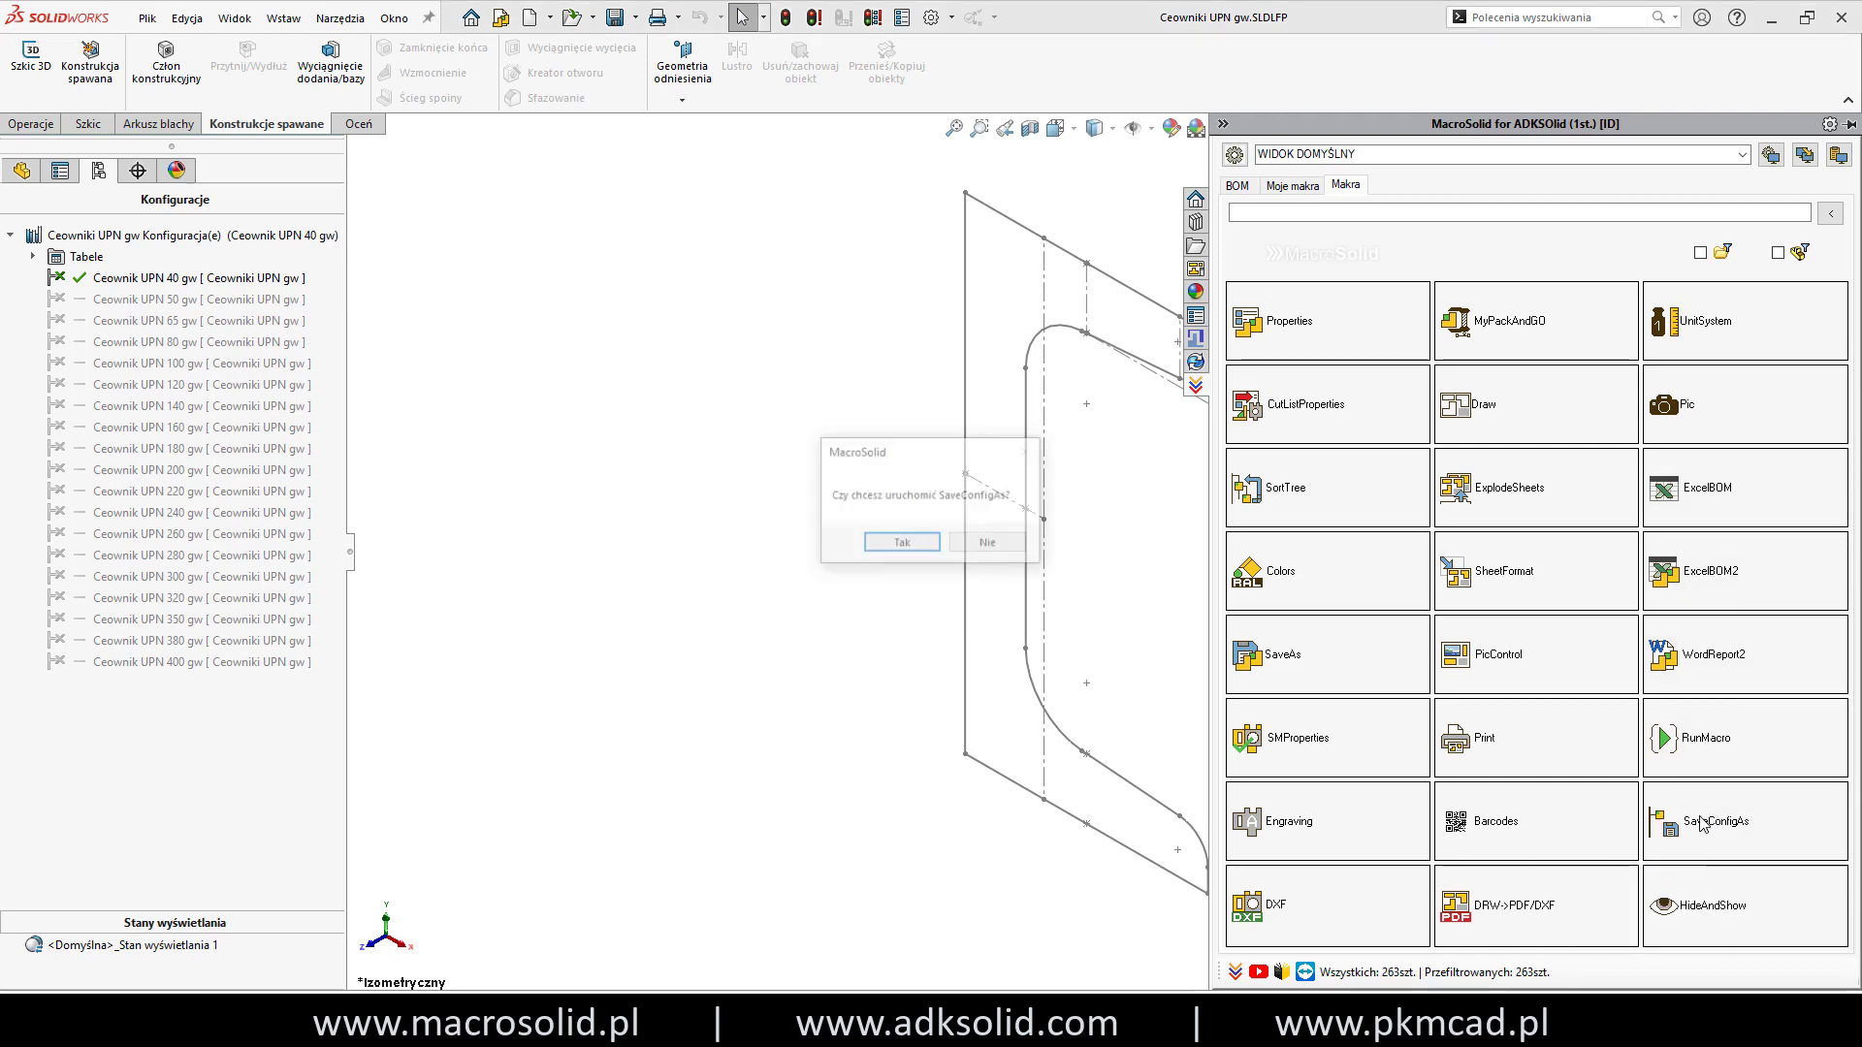
click(902, 544)
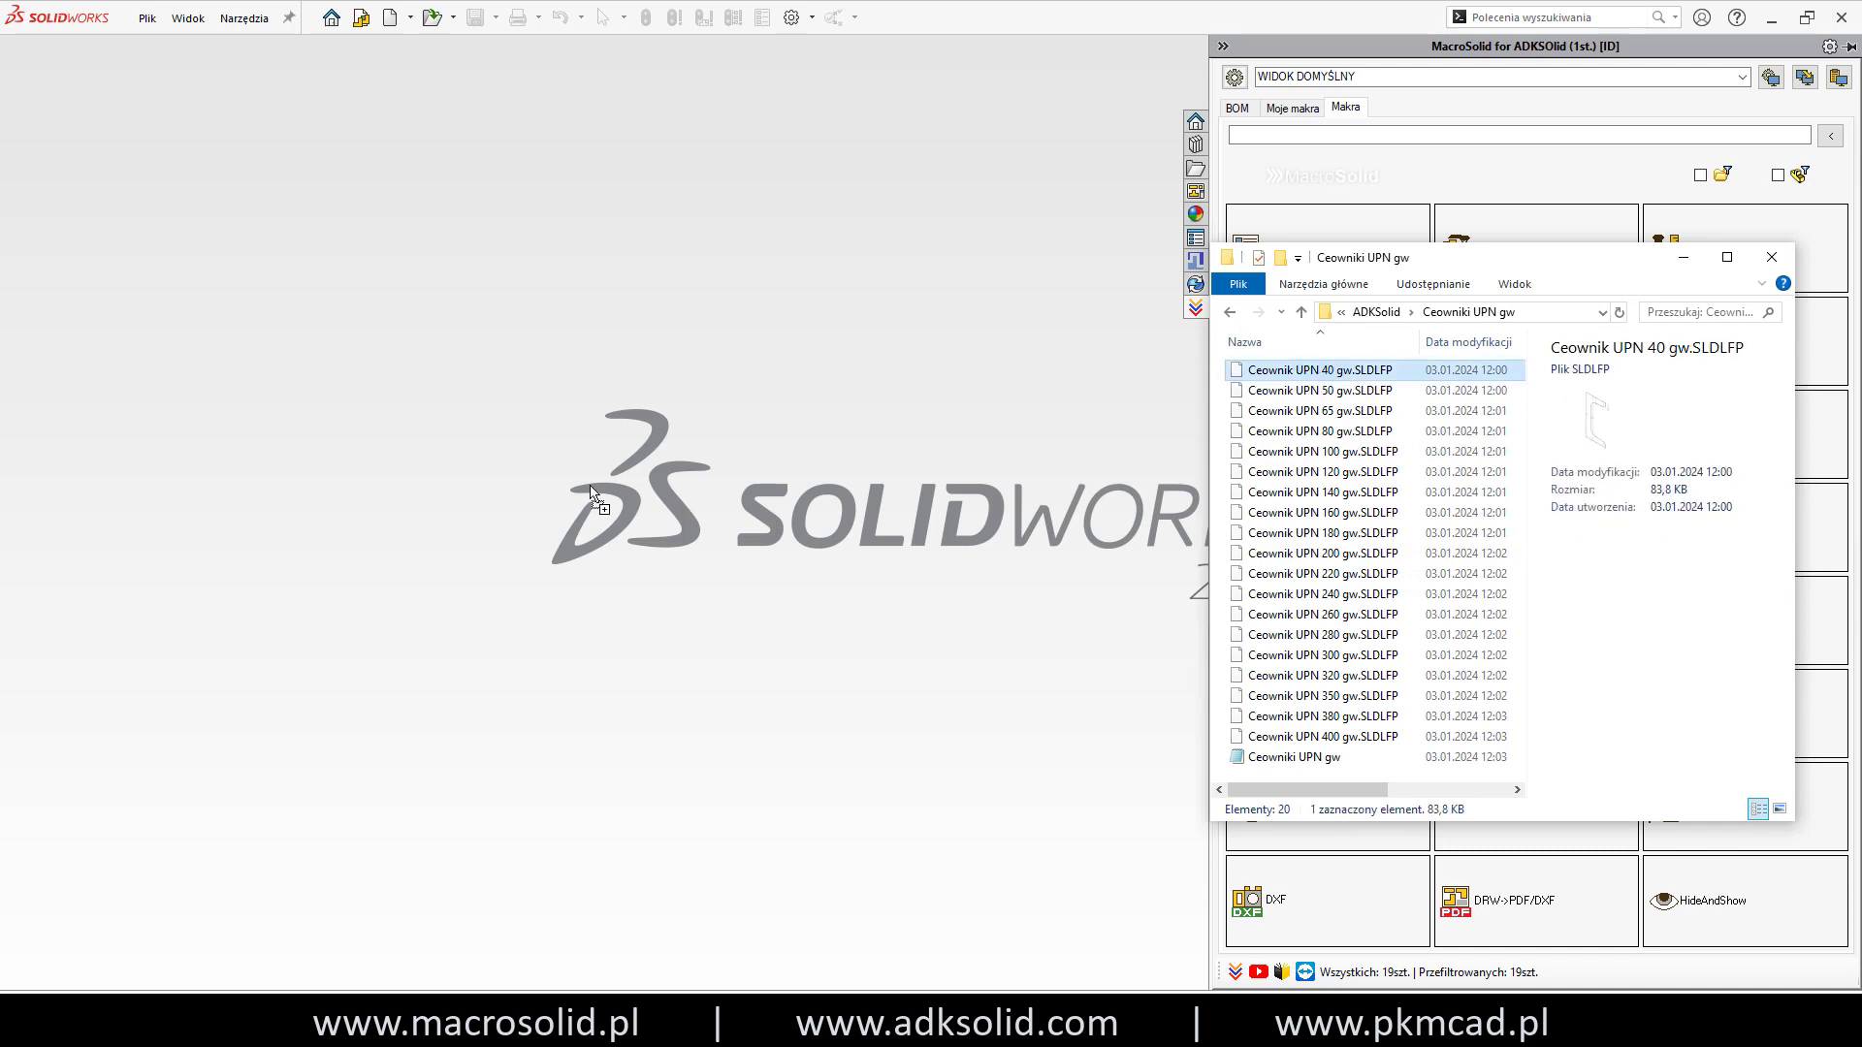
Add a Rura Ø13.5x2.3 bsz pipe structural member along the 500 mm line in Część2.
click(101, 173)
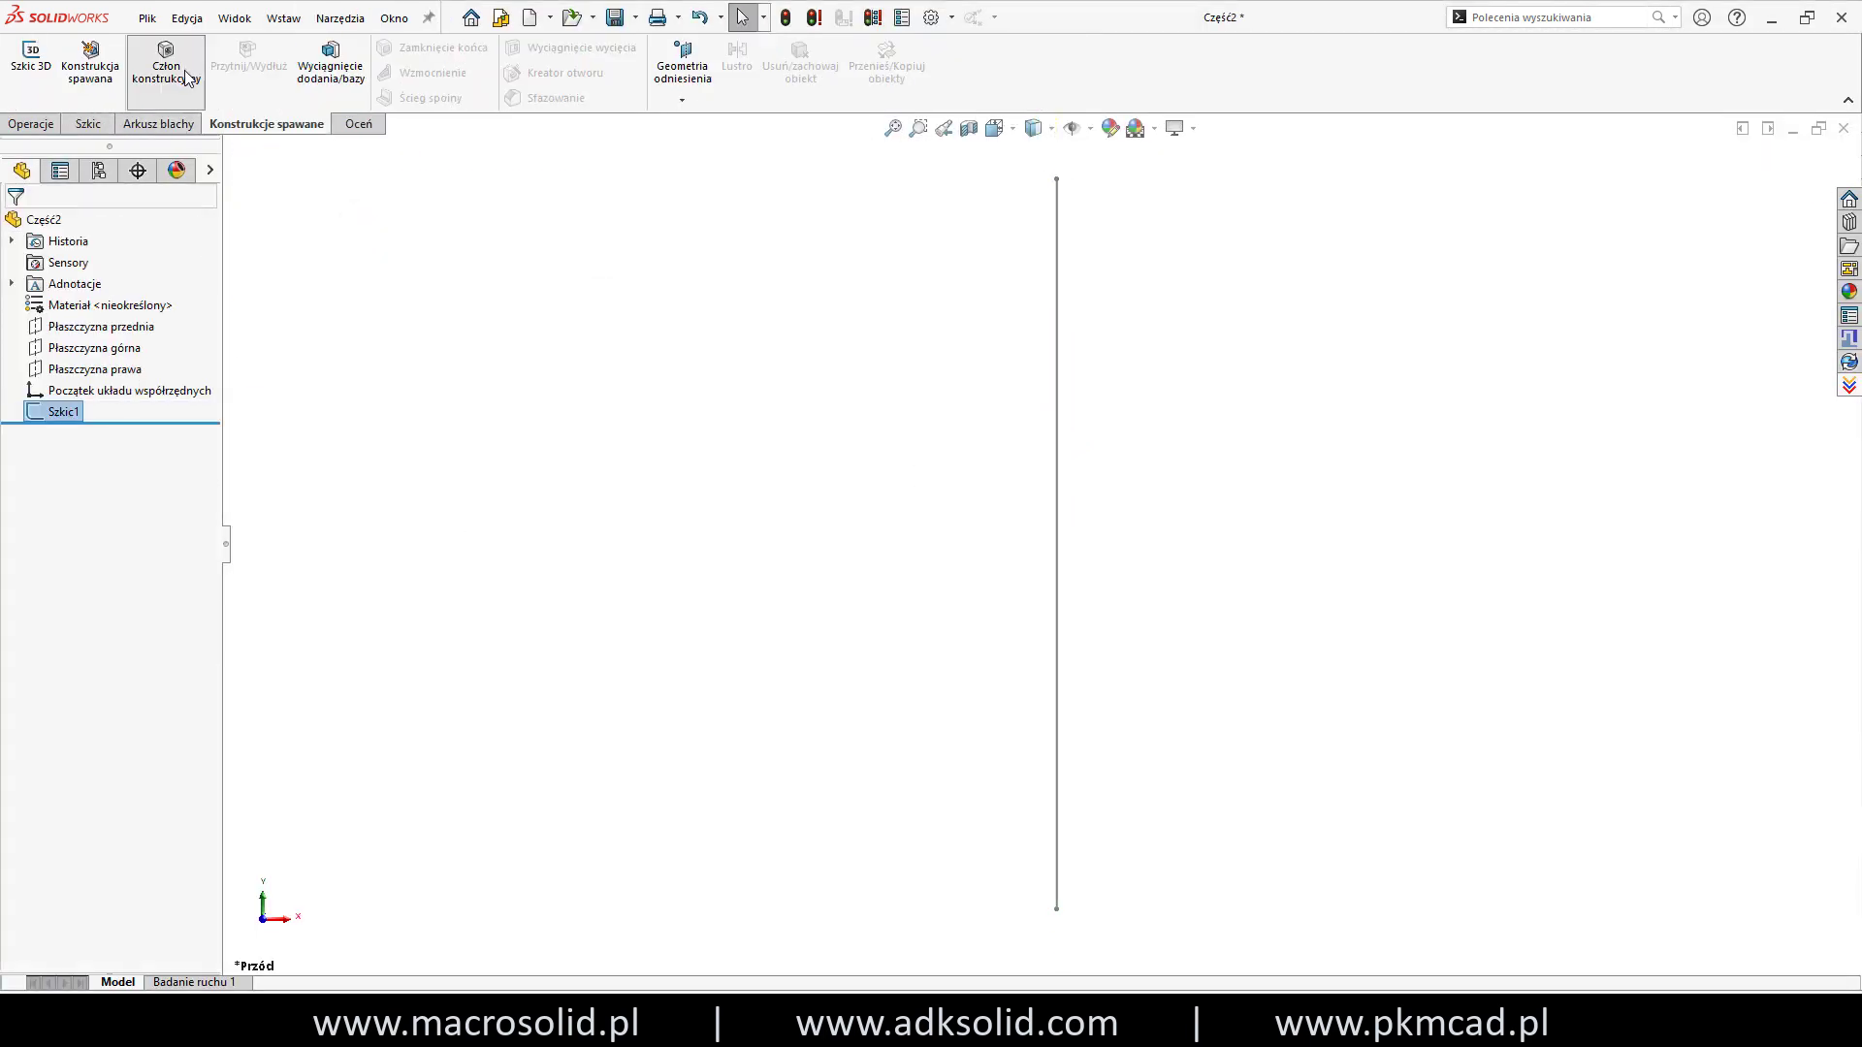
click(180, 73)
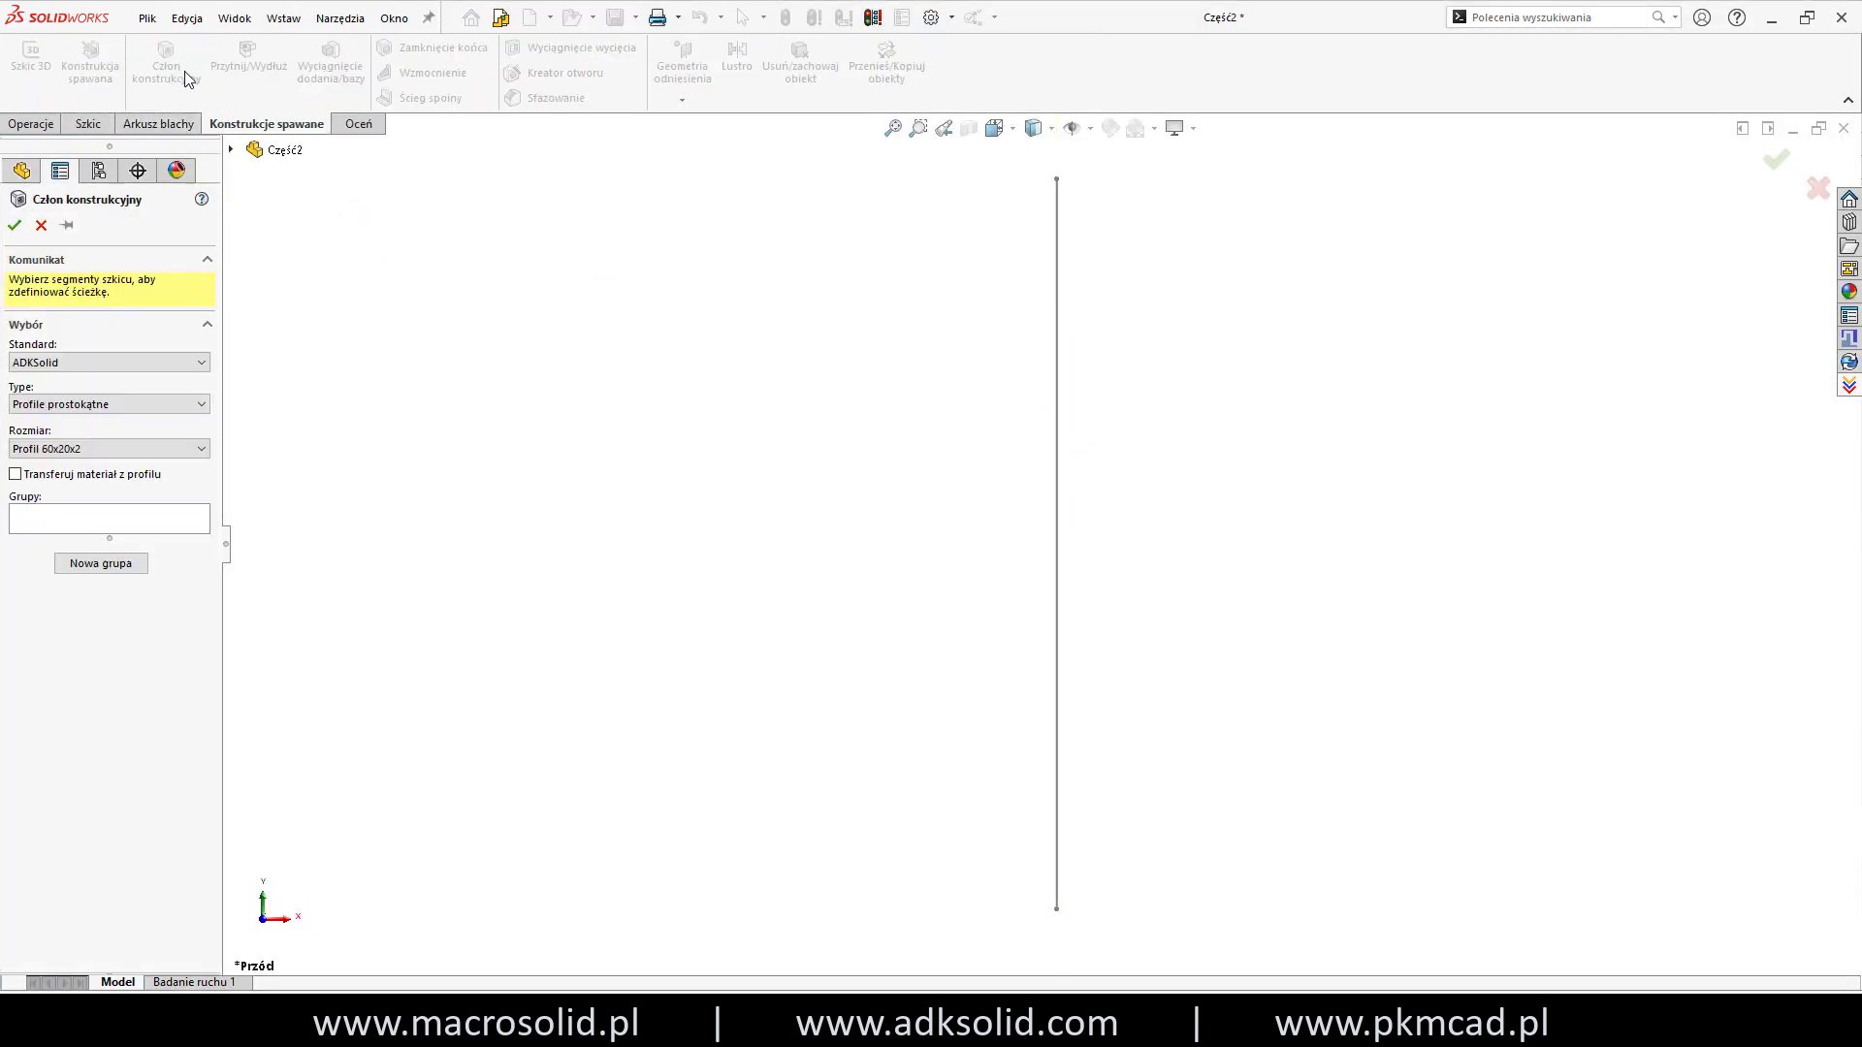
click(73, 447)
click(67, 483)
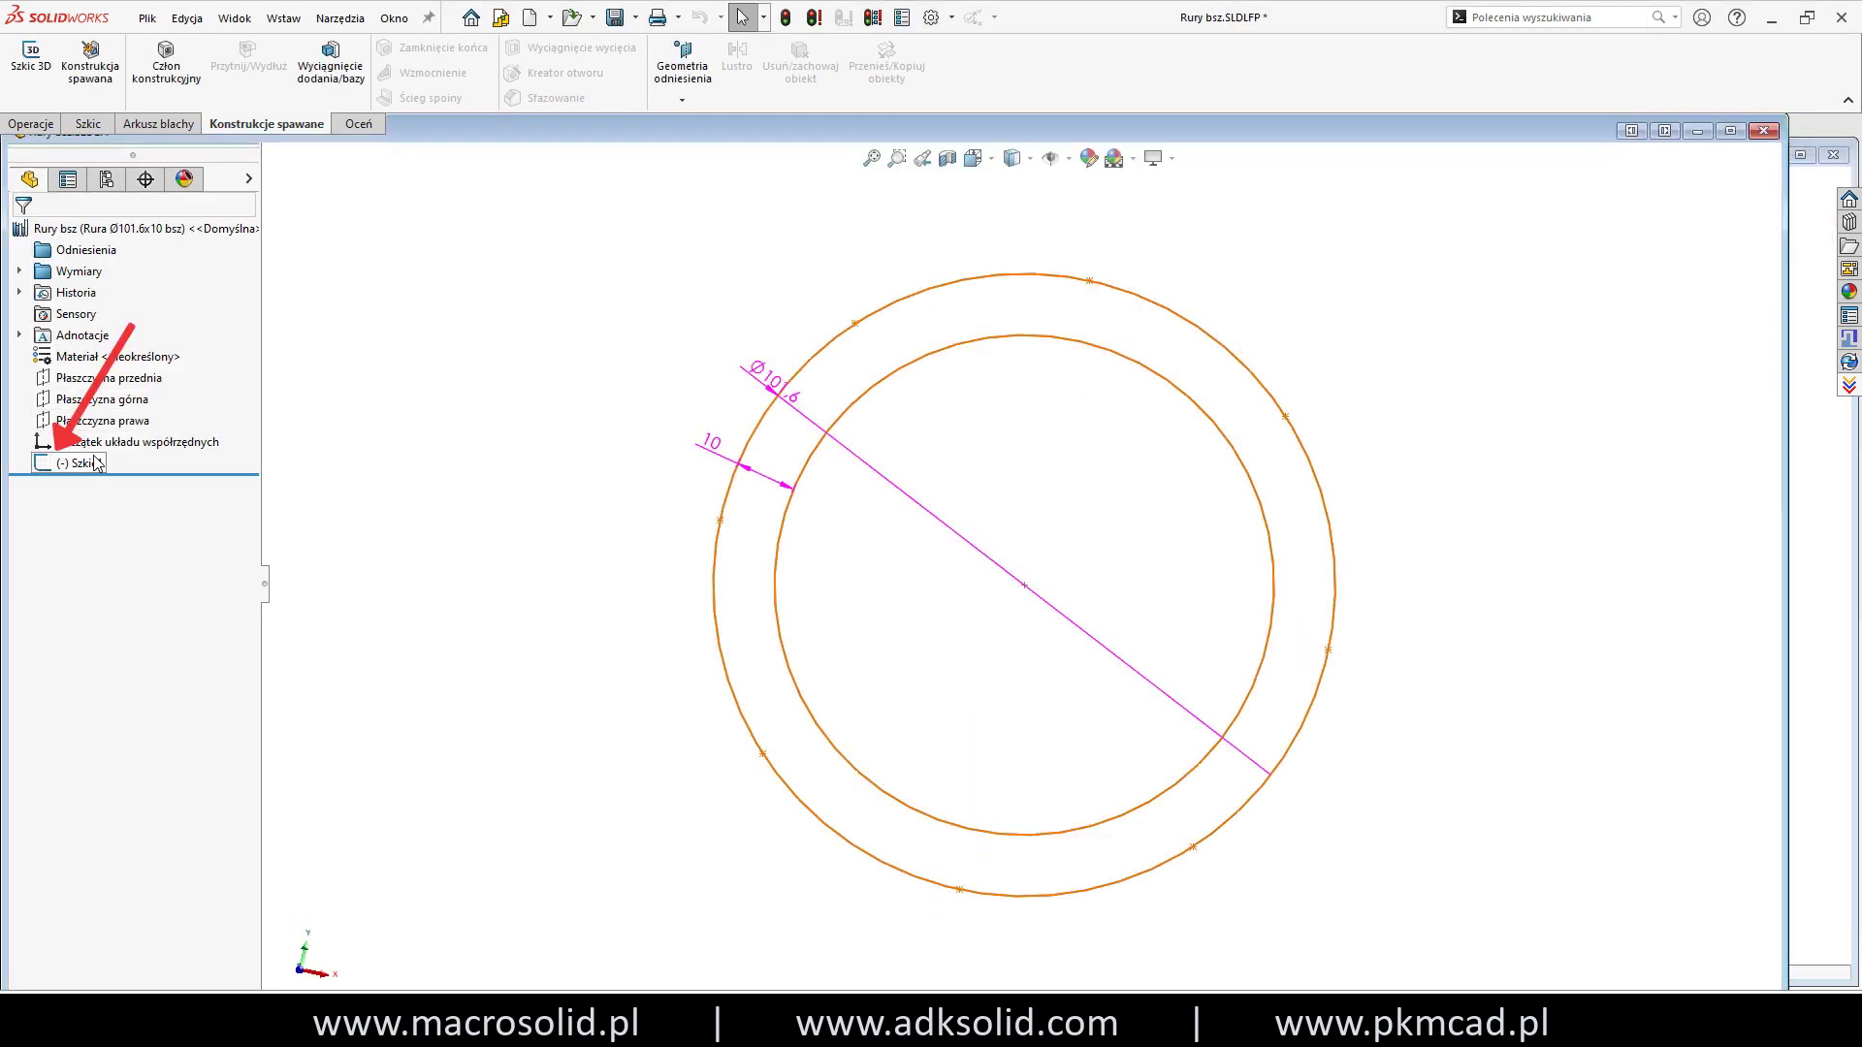
right_click(76, 464)
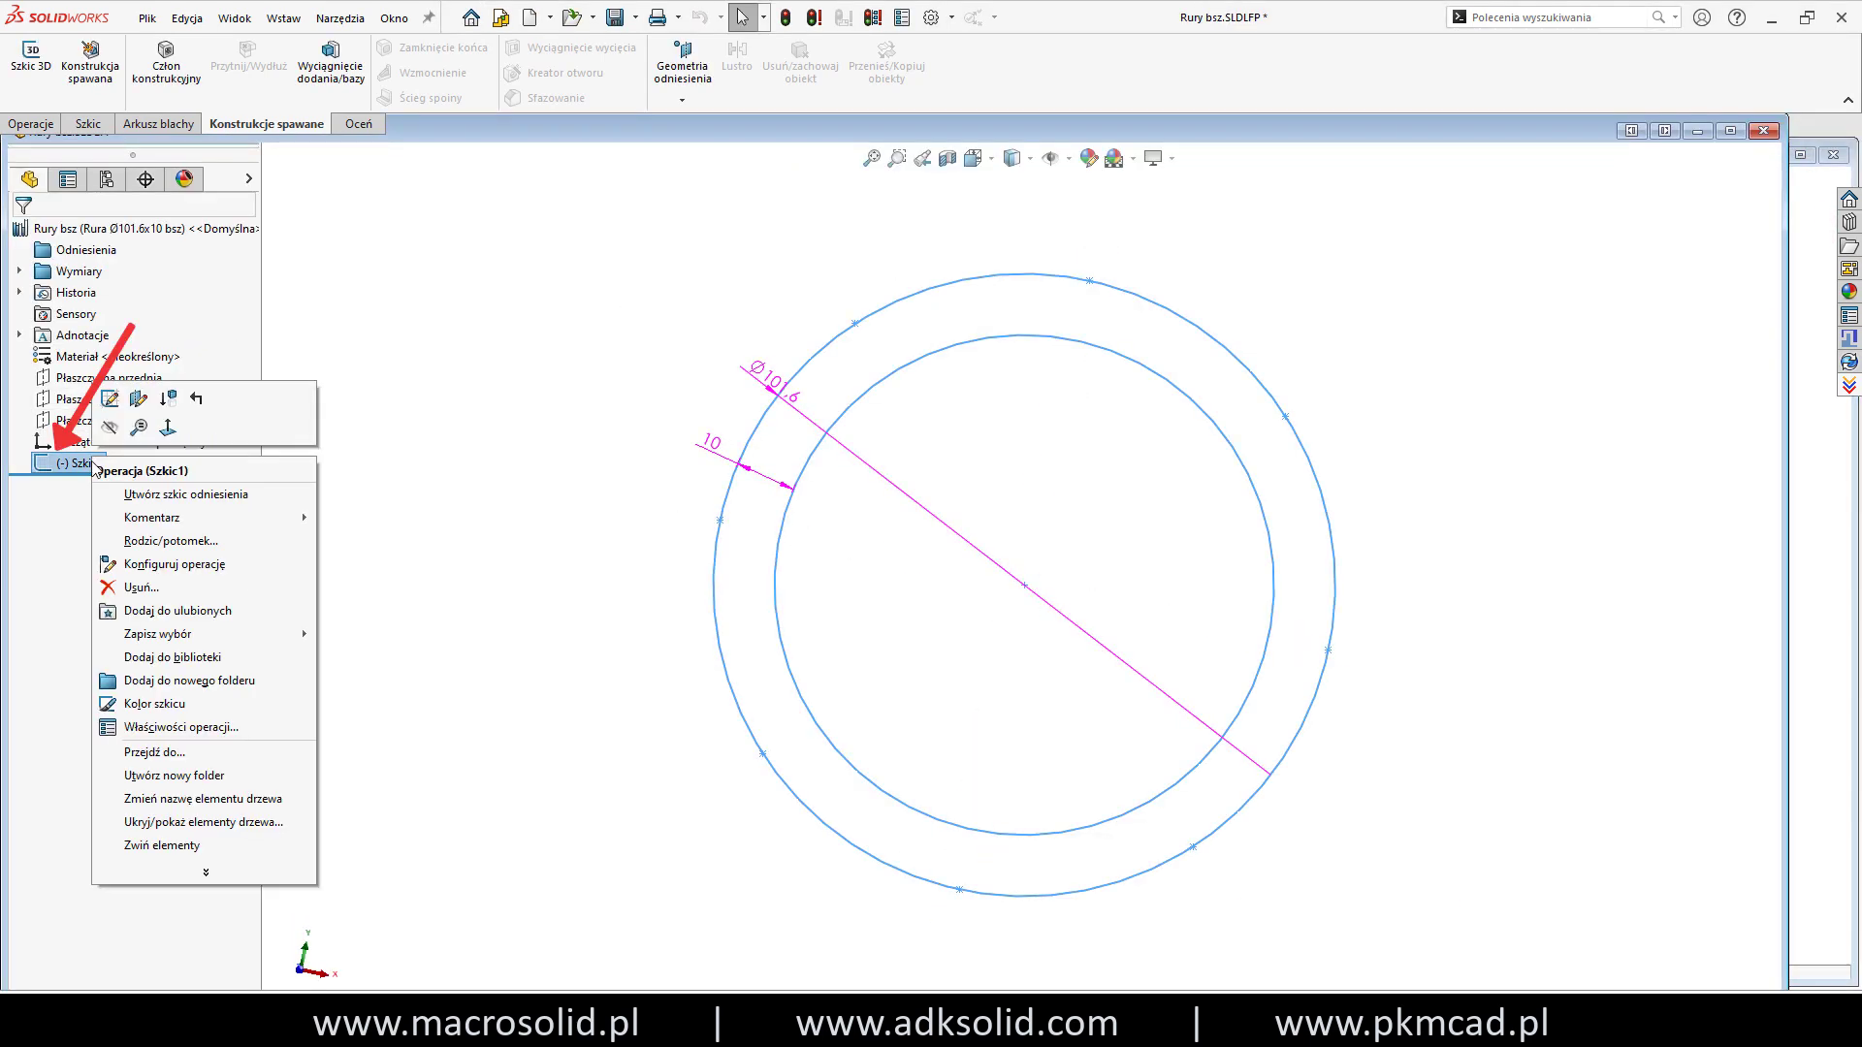
click(375, 508)
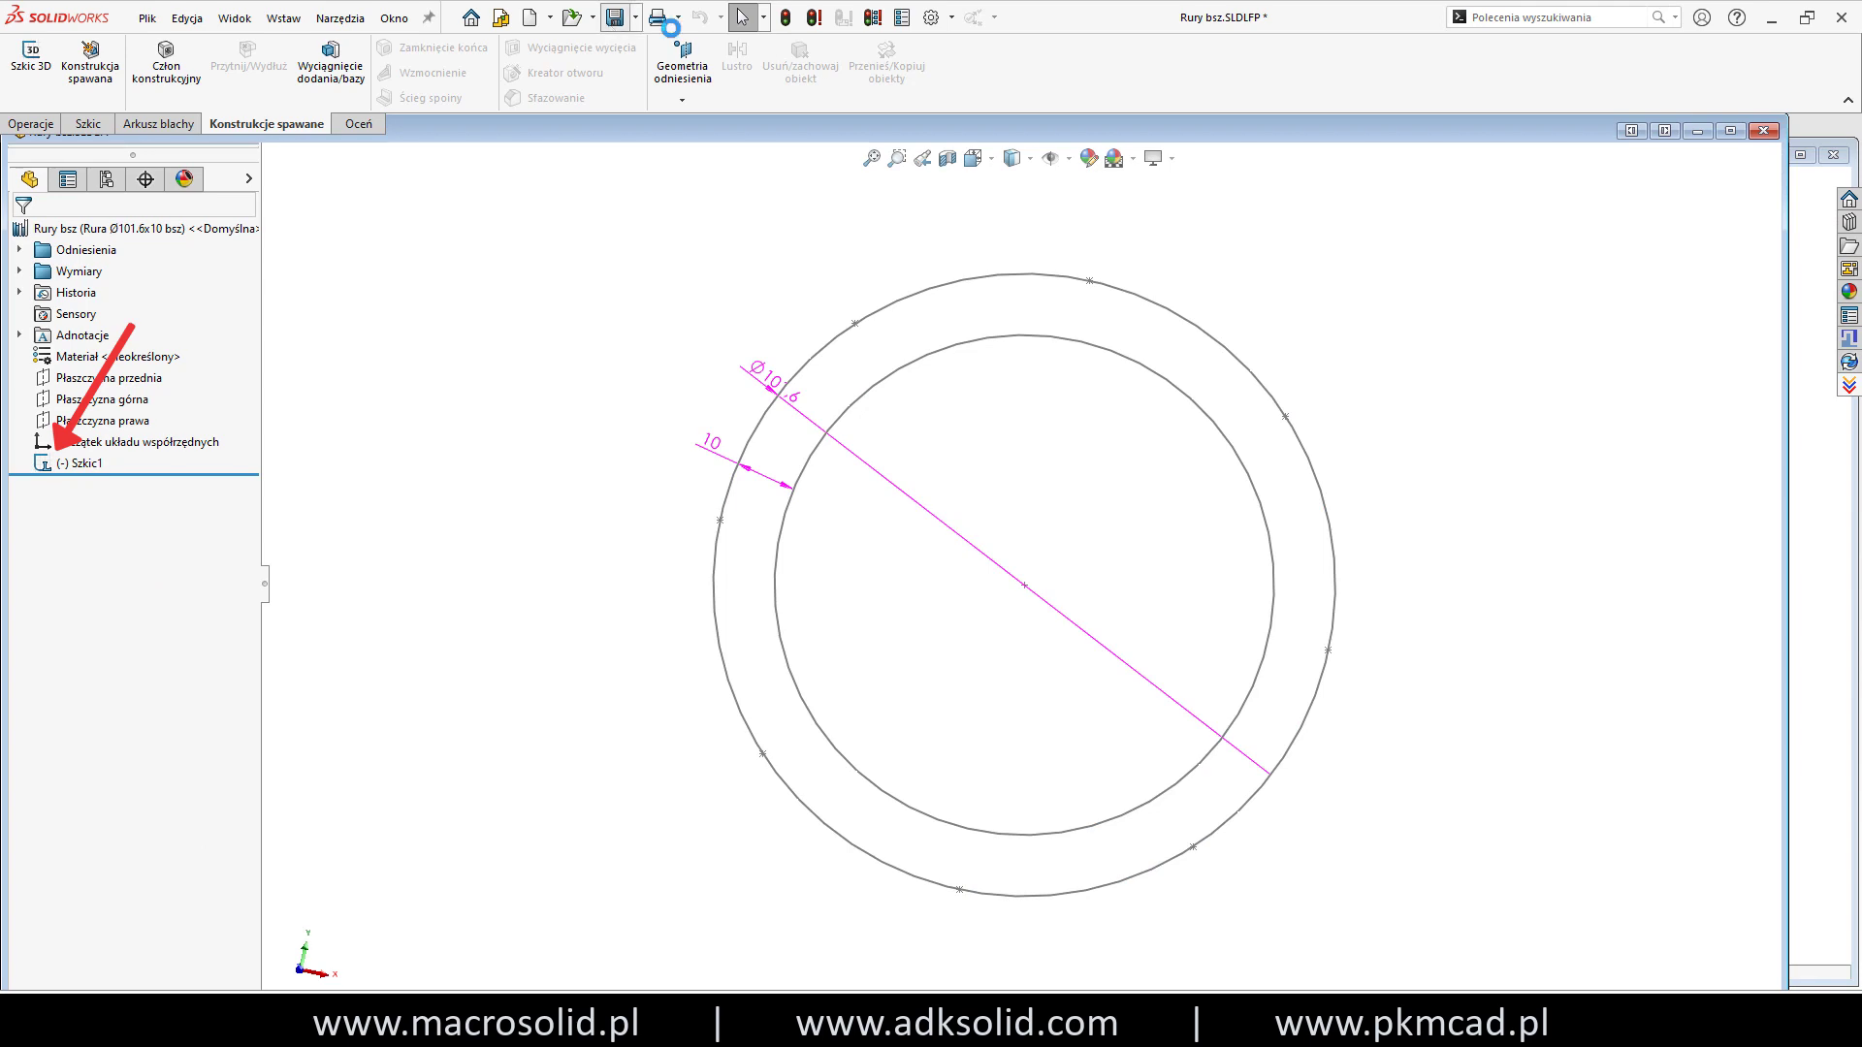
click(1800, 154)
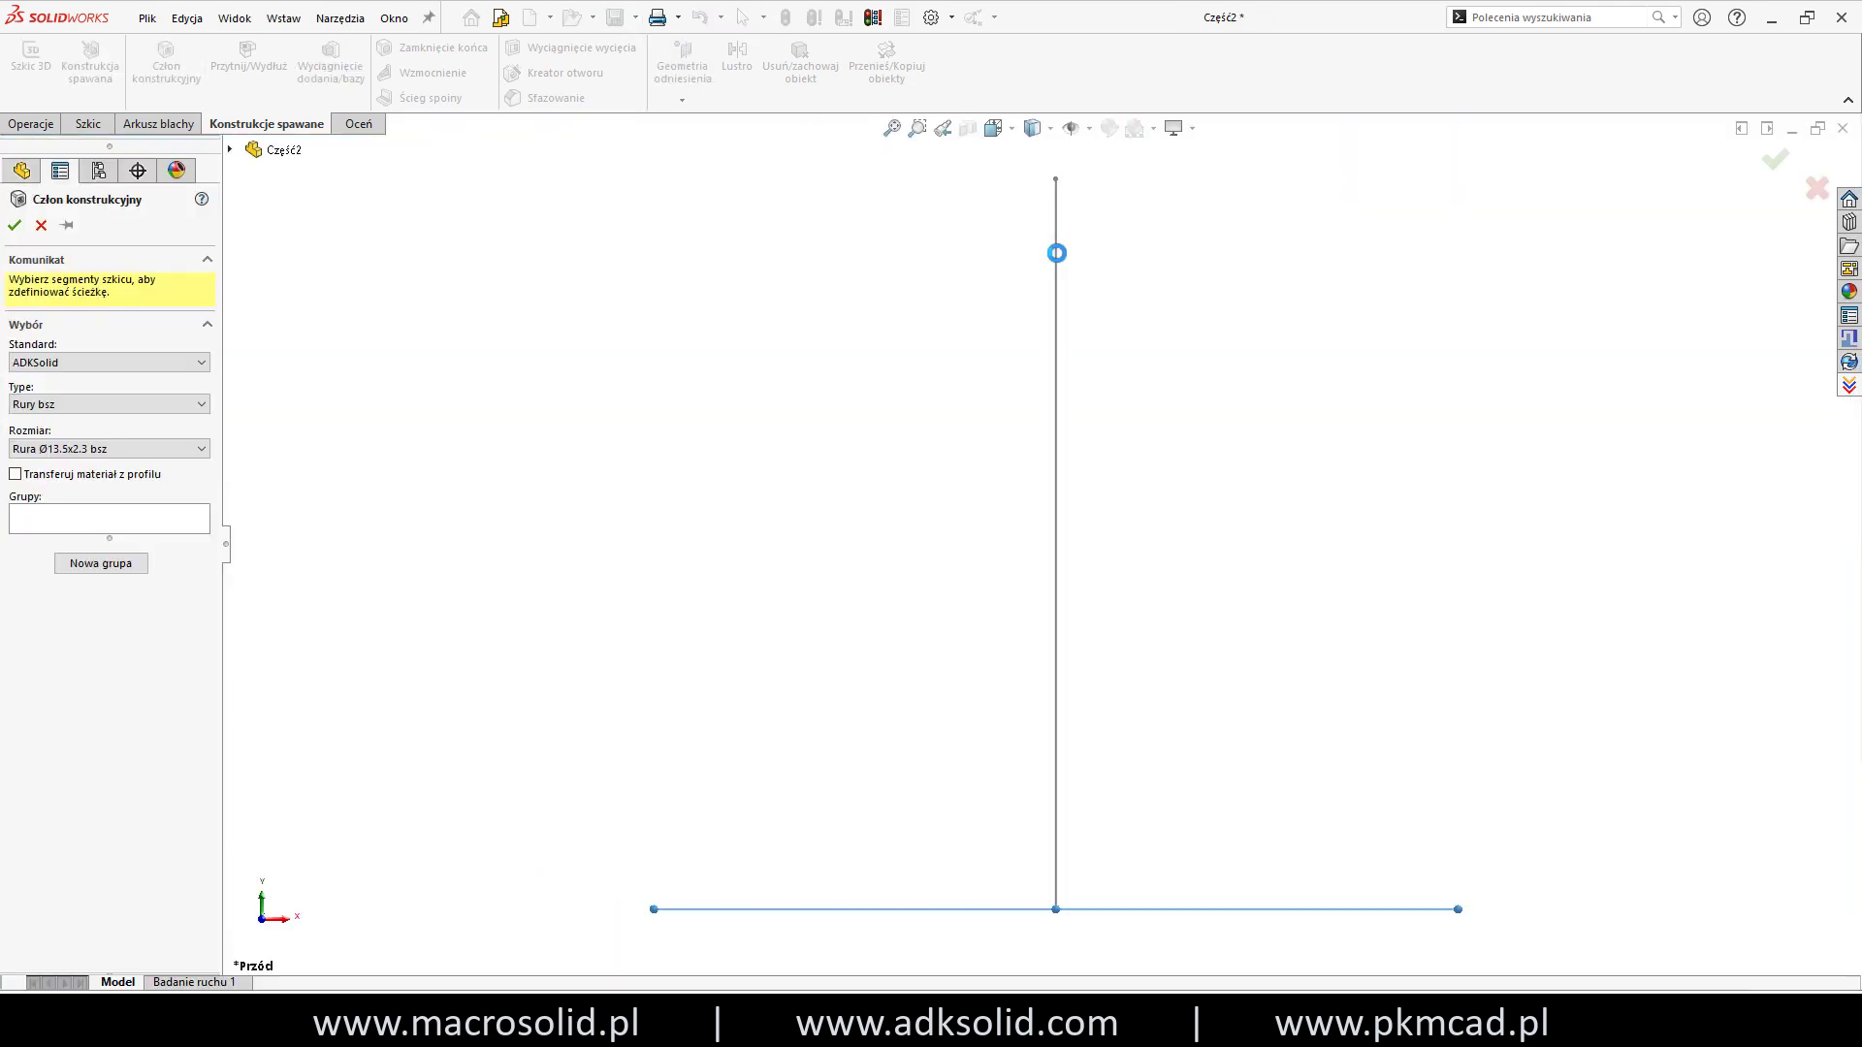
click(1056, 254)
key(Return)
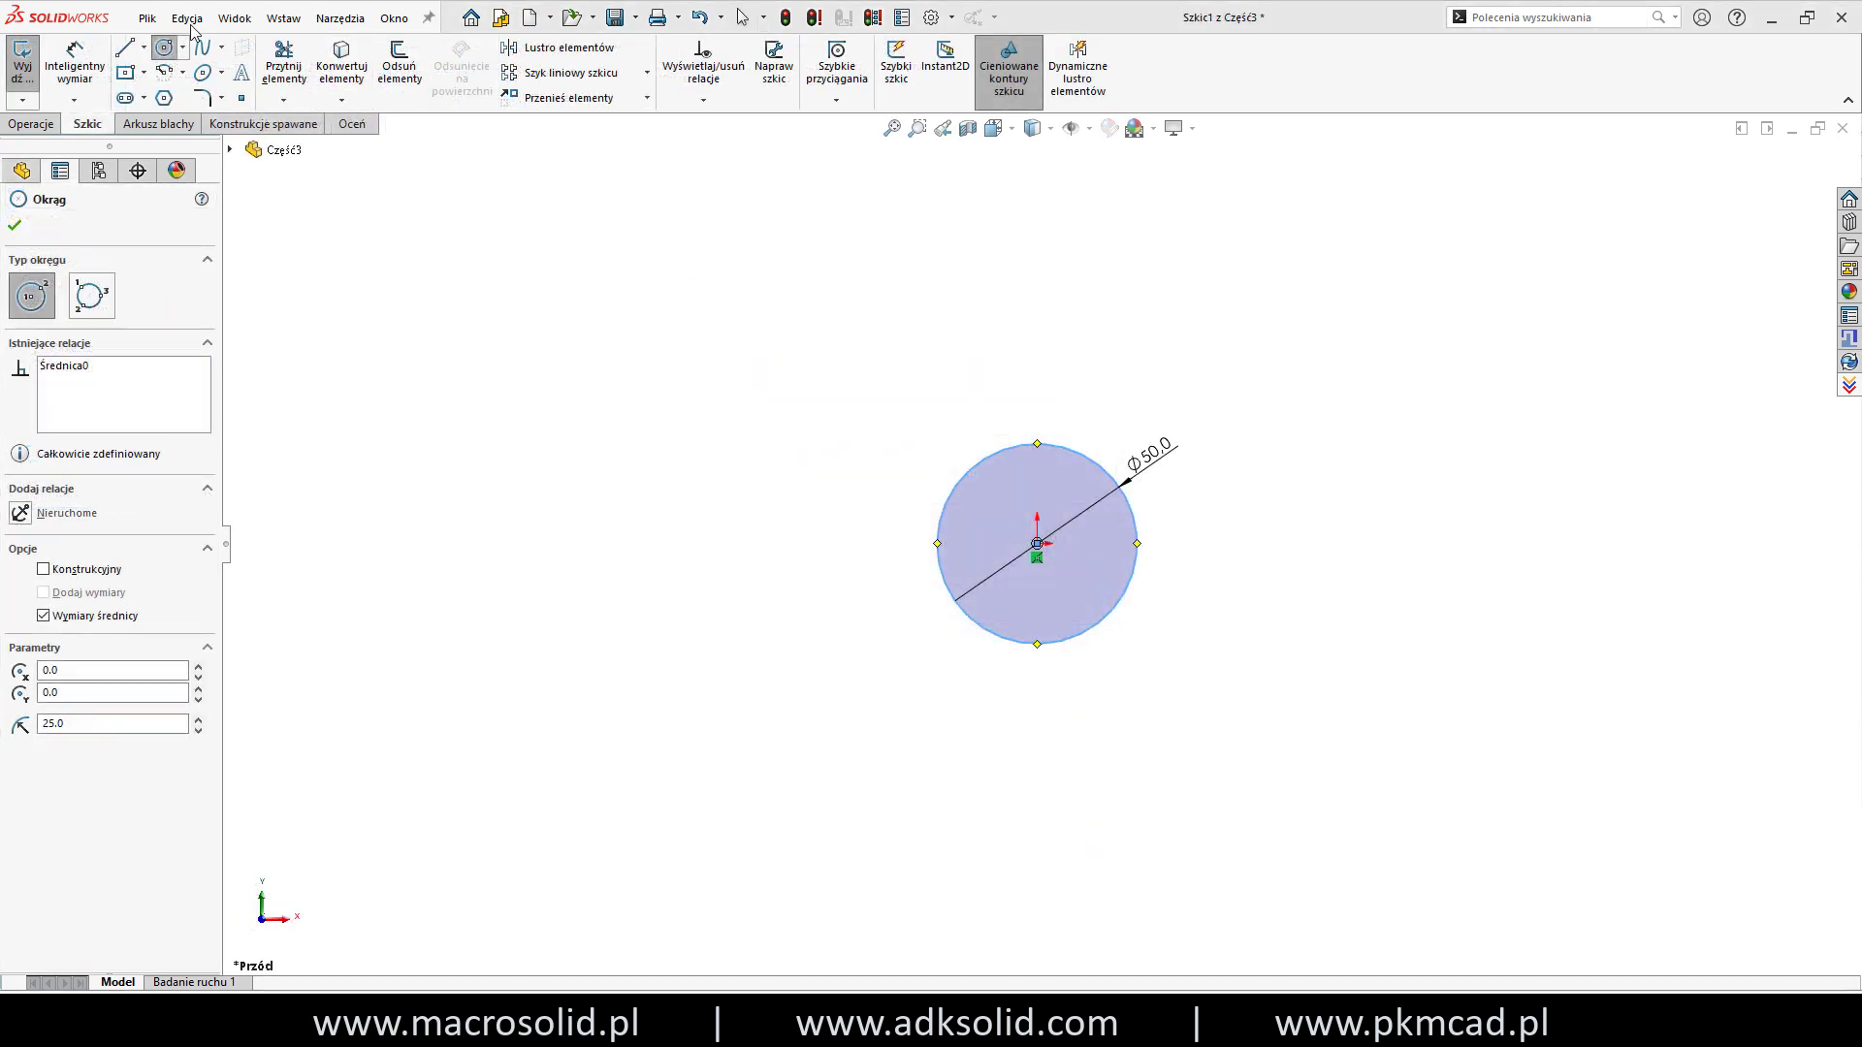
Save the part as Lib Feat Part 'Pręt.SLDLFP' in the ADKSolid folder, accepting the warning.
click(148, 17)
click(194, 259)
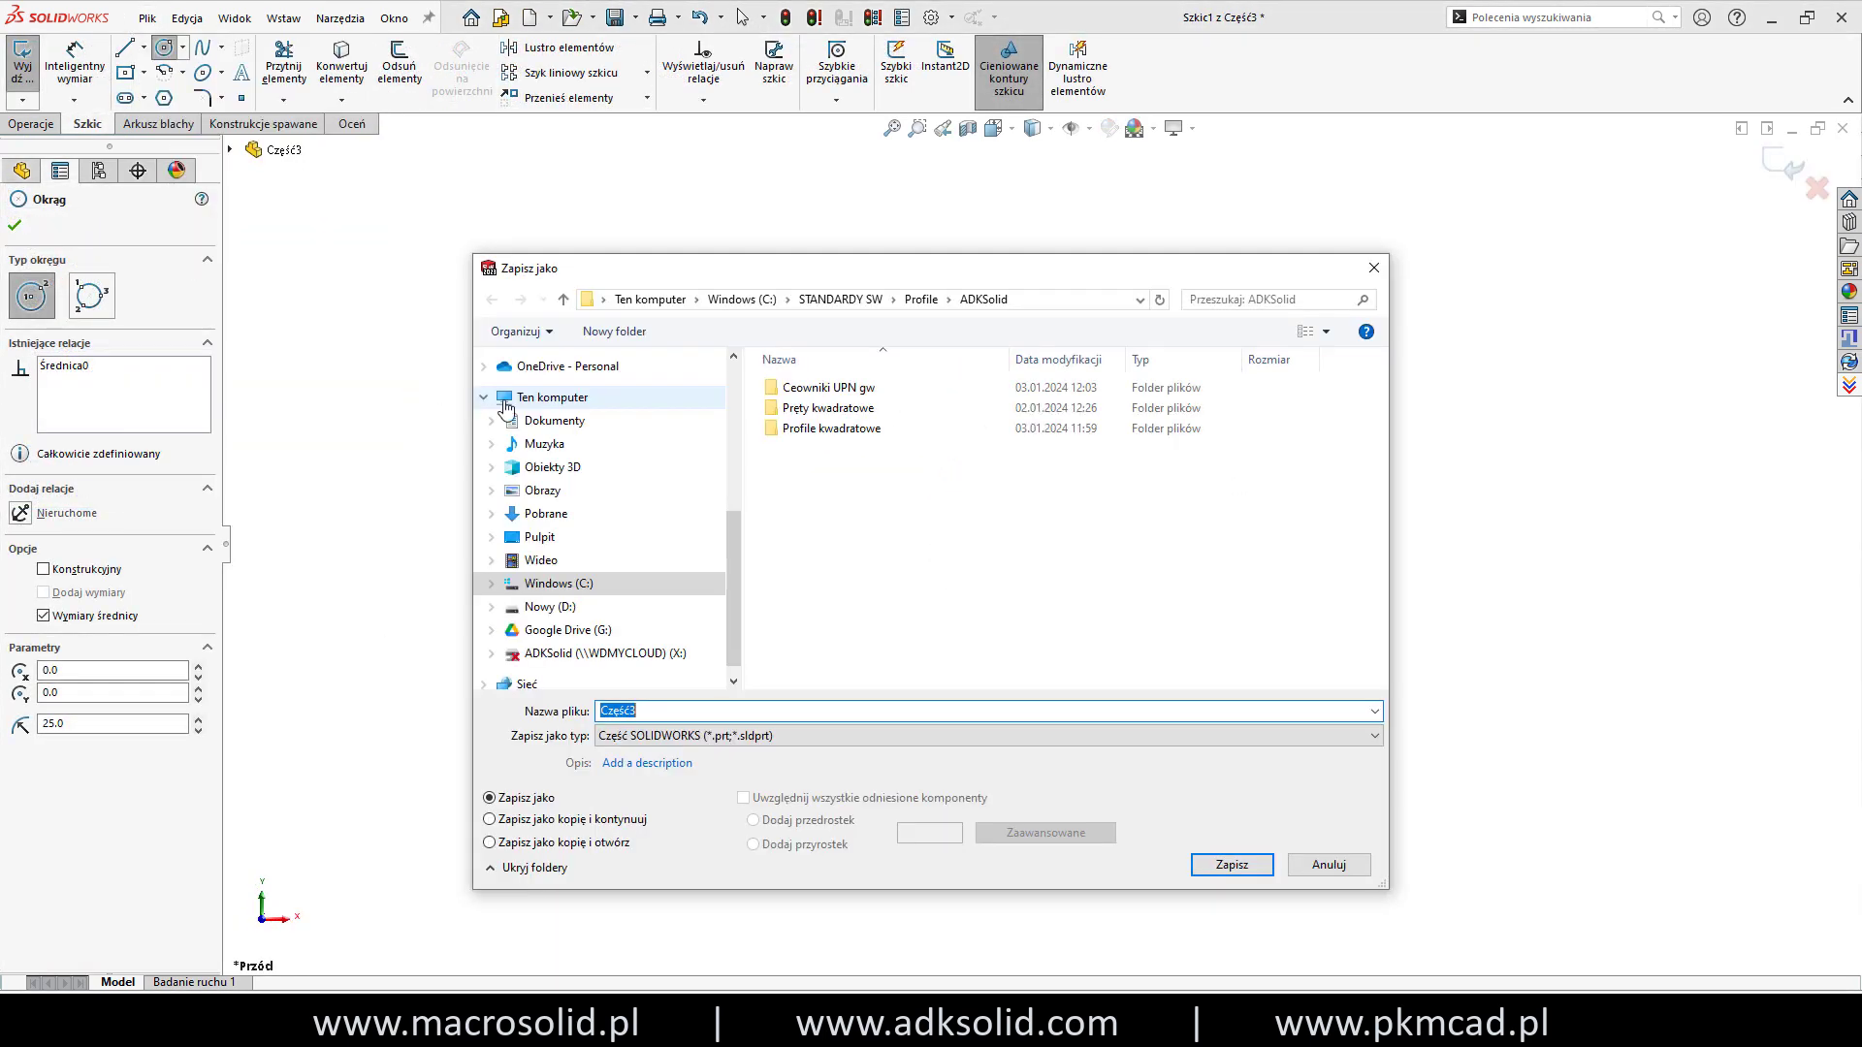
click(696, 735)
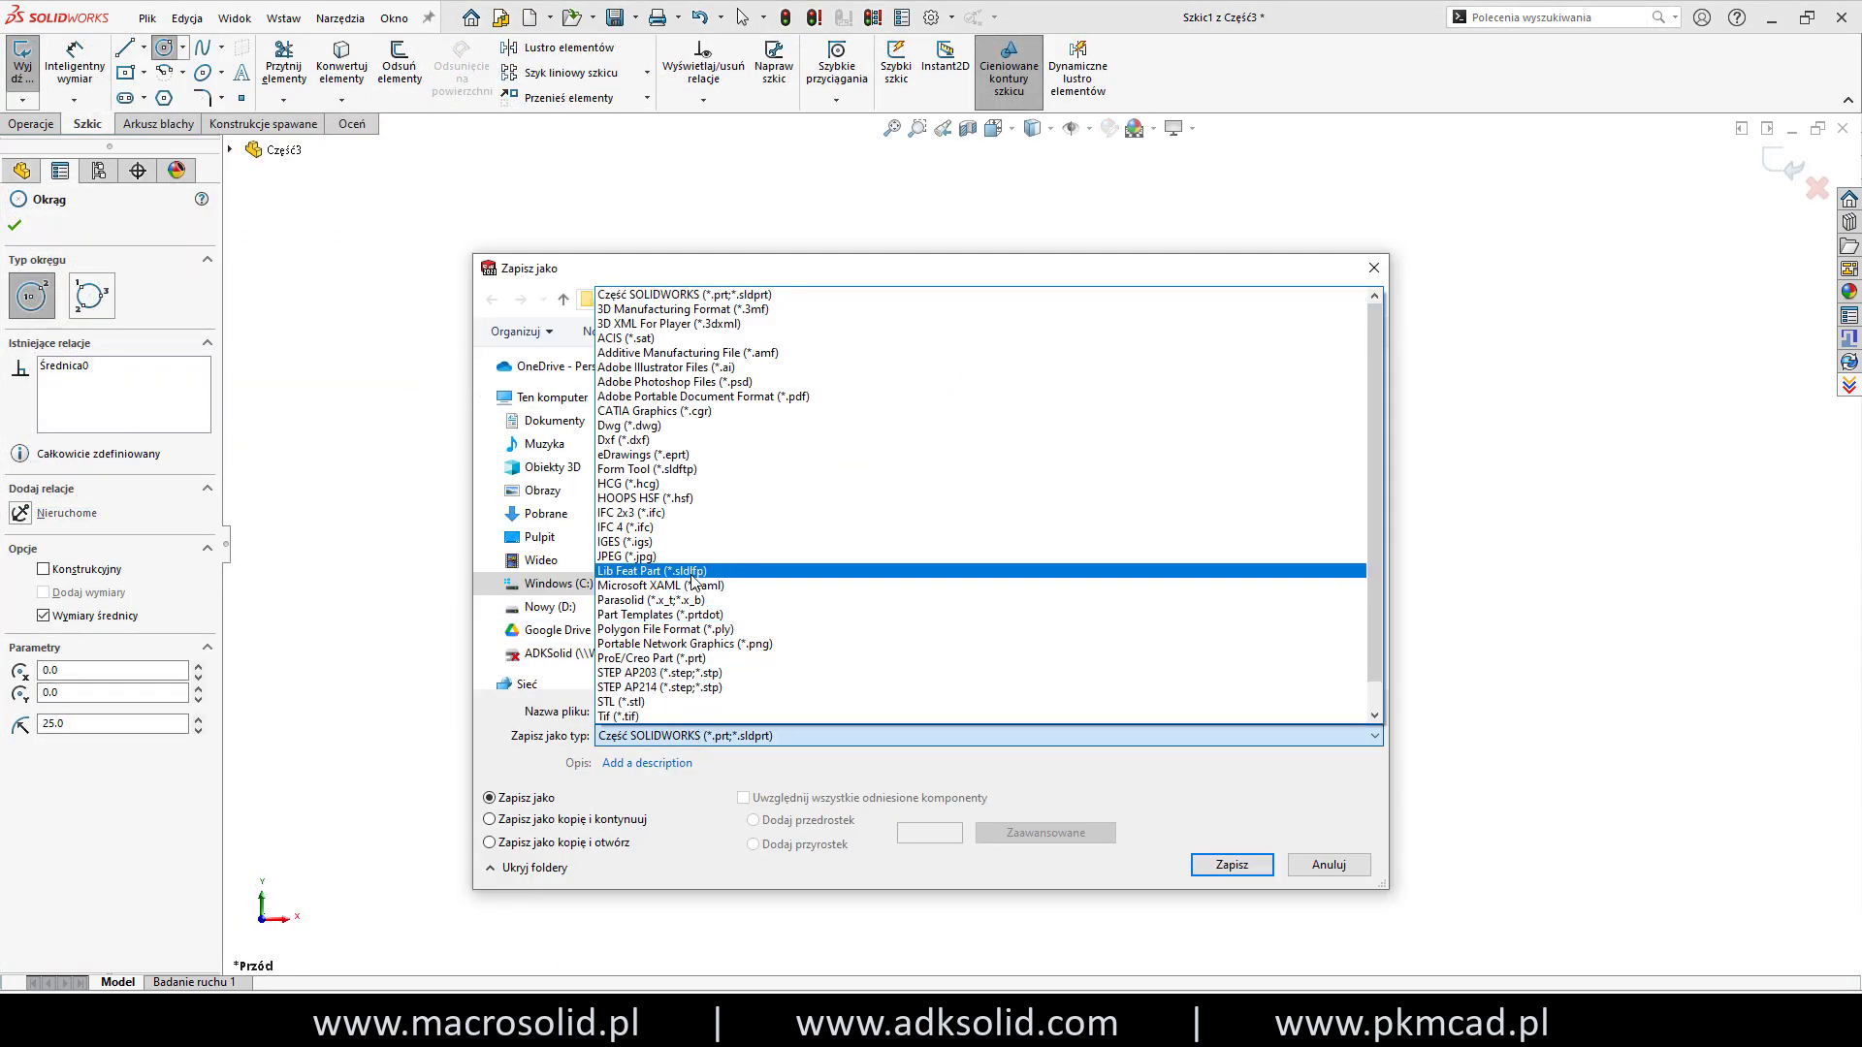
click(652, 570)
click(659, 712)
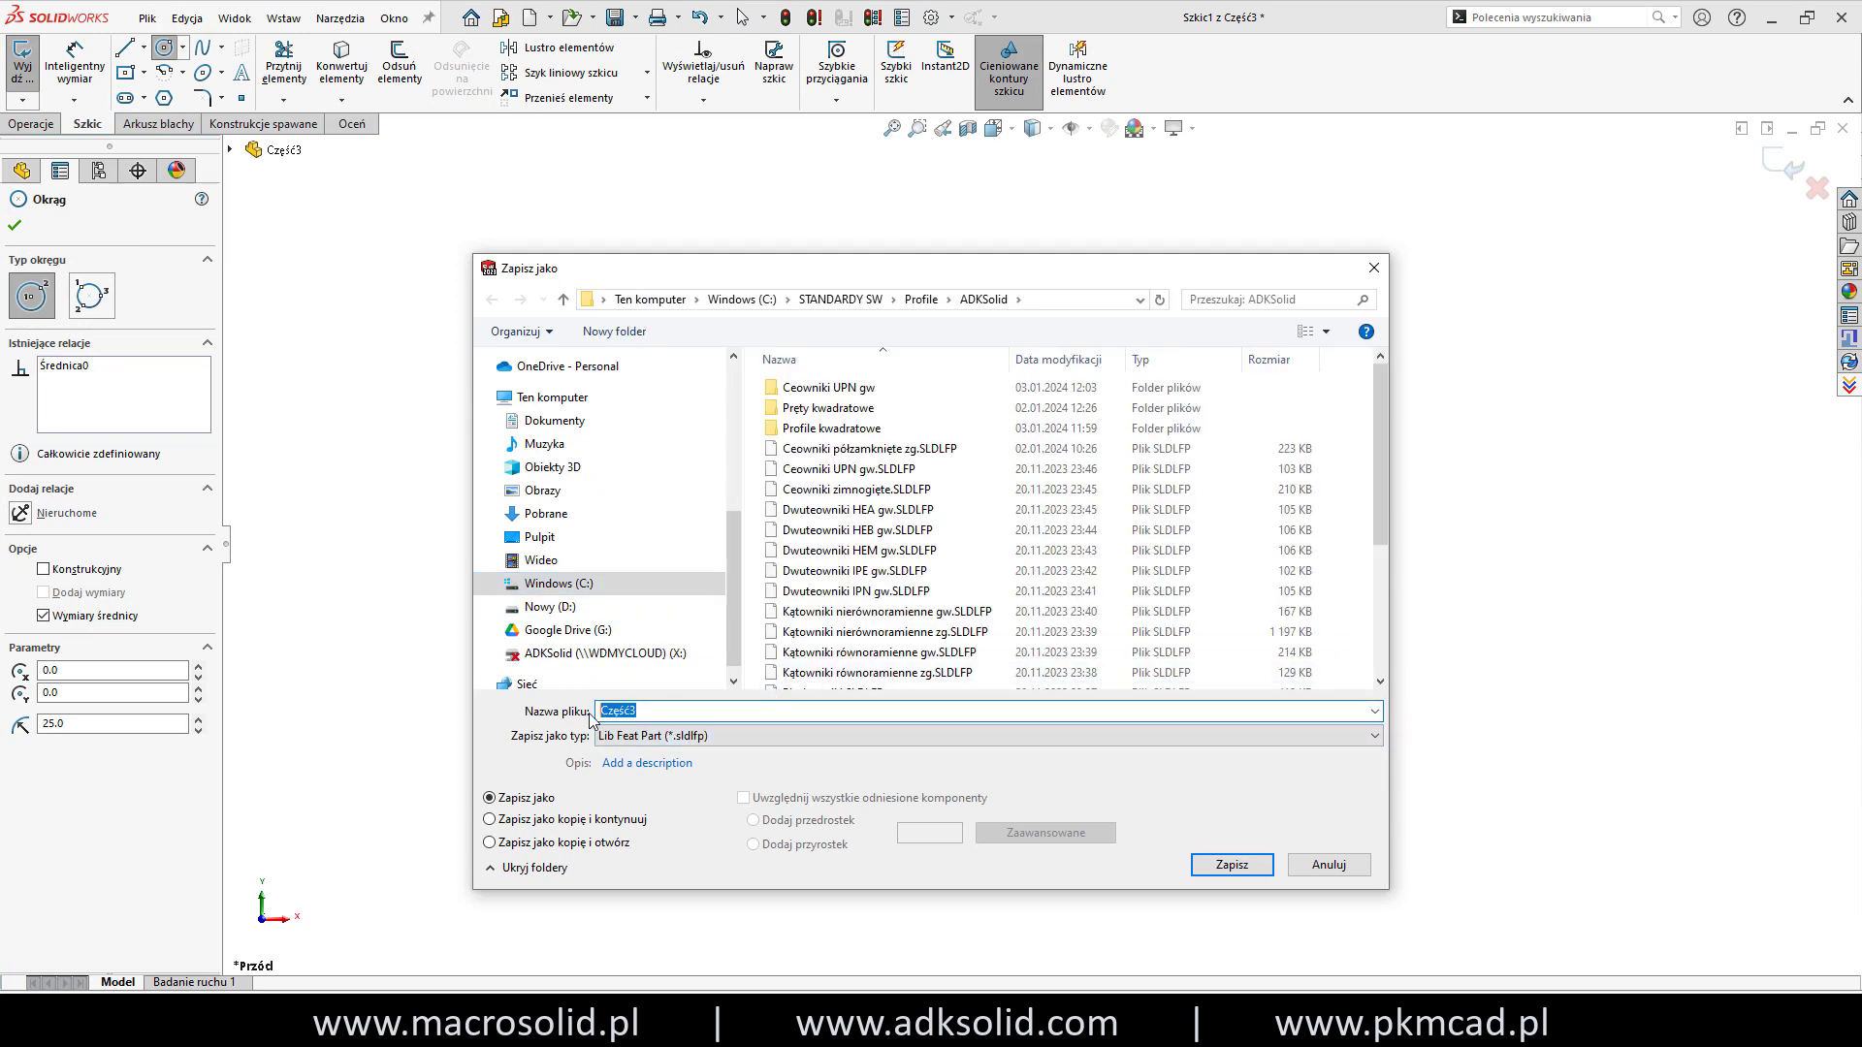
text(Pręt)
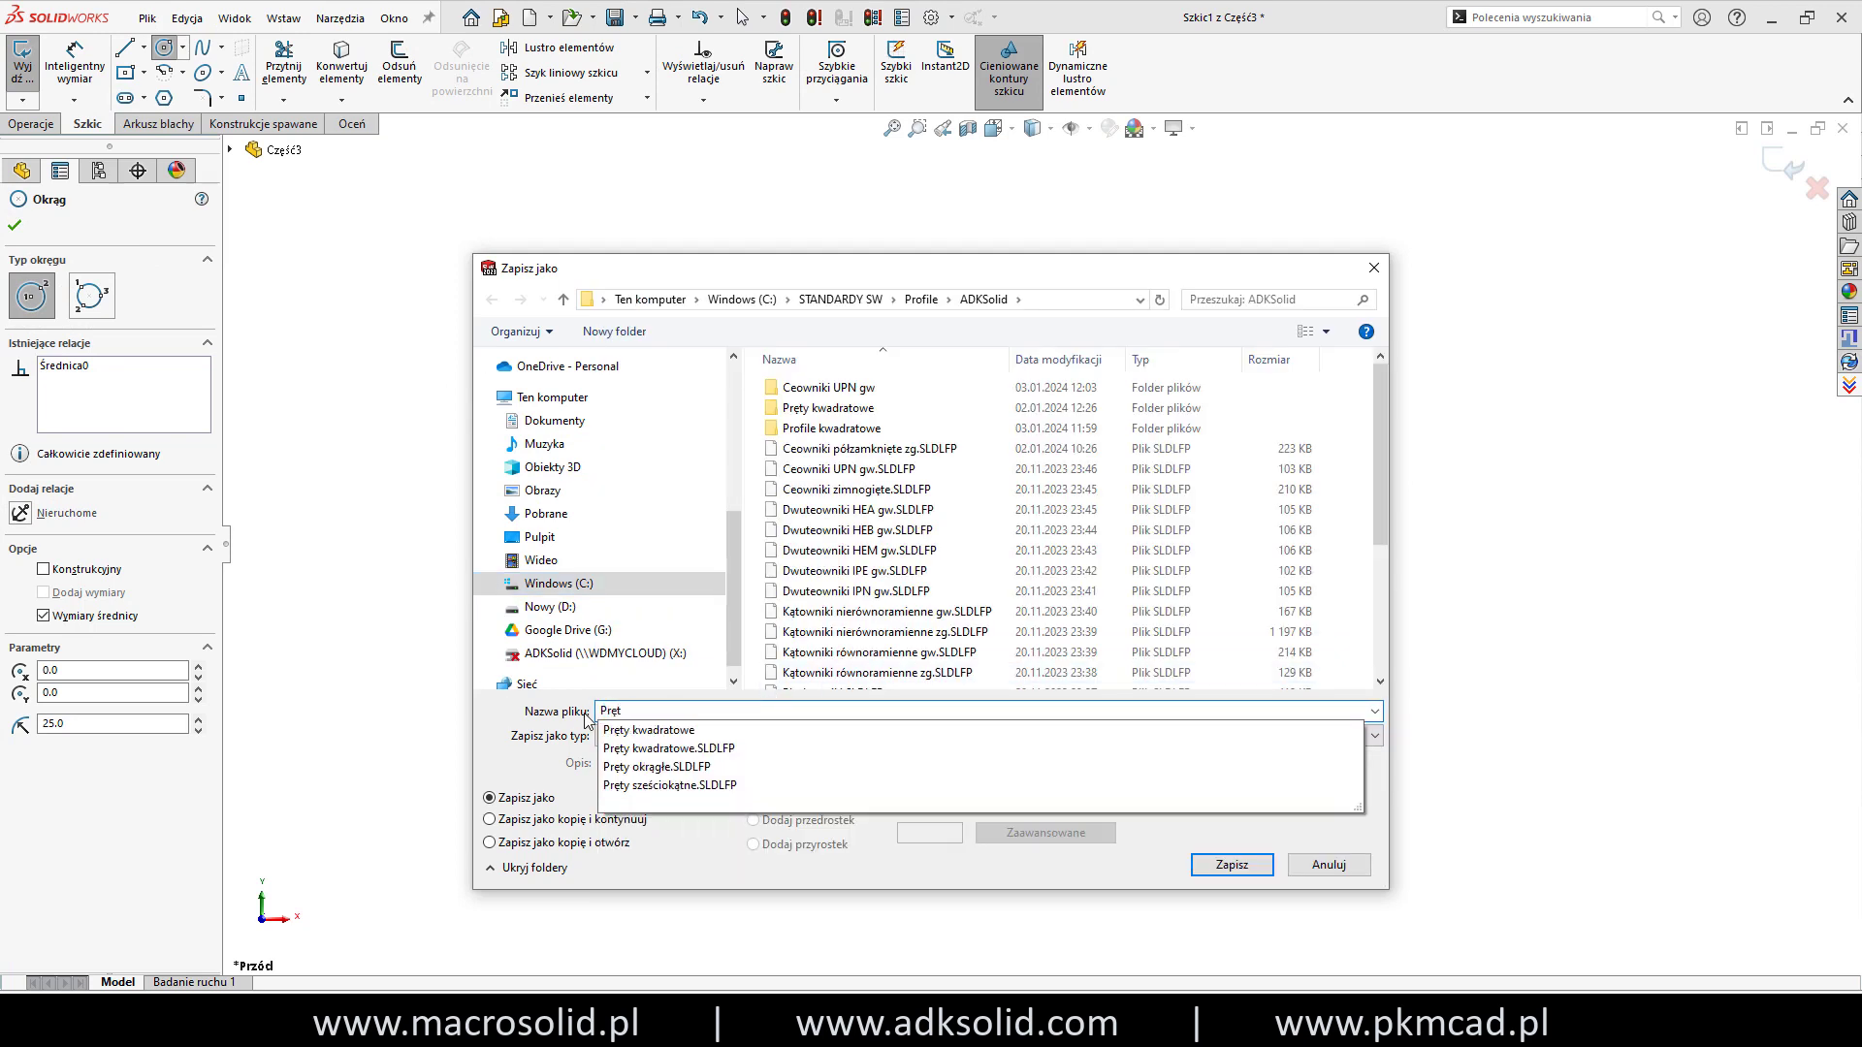
click(493, 727)
click(1230, 876)
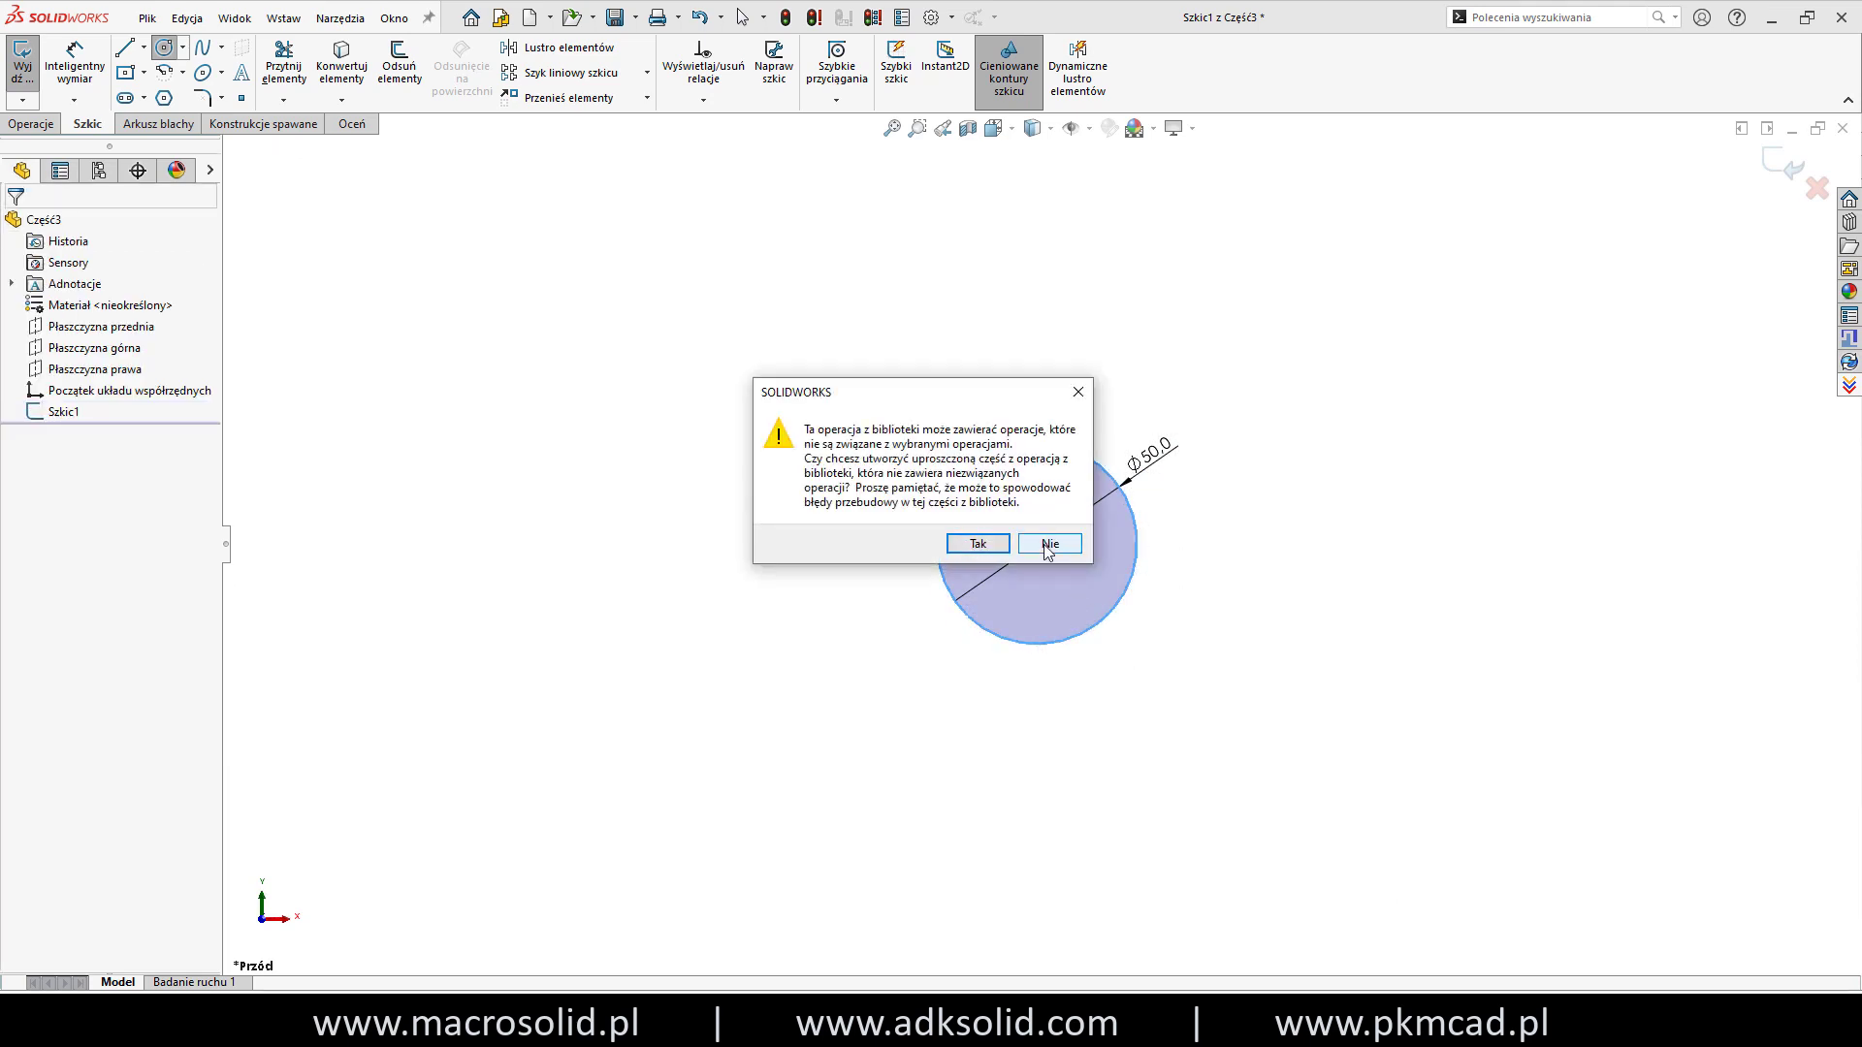
click(969, 548)
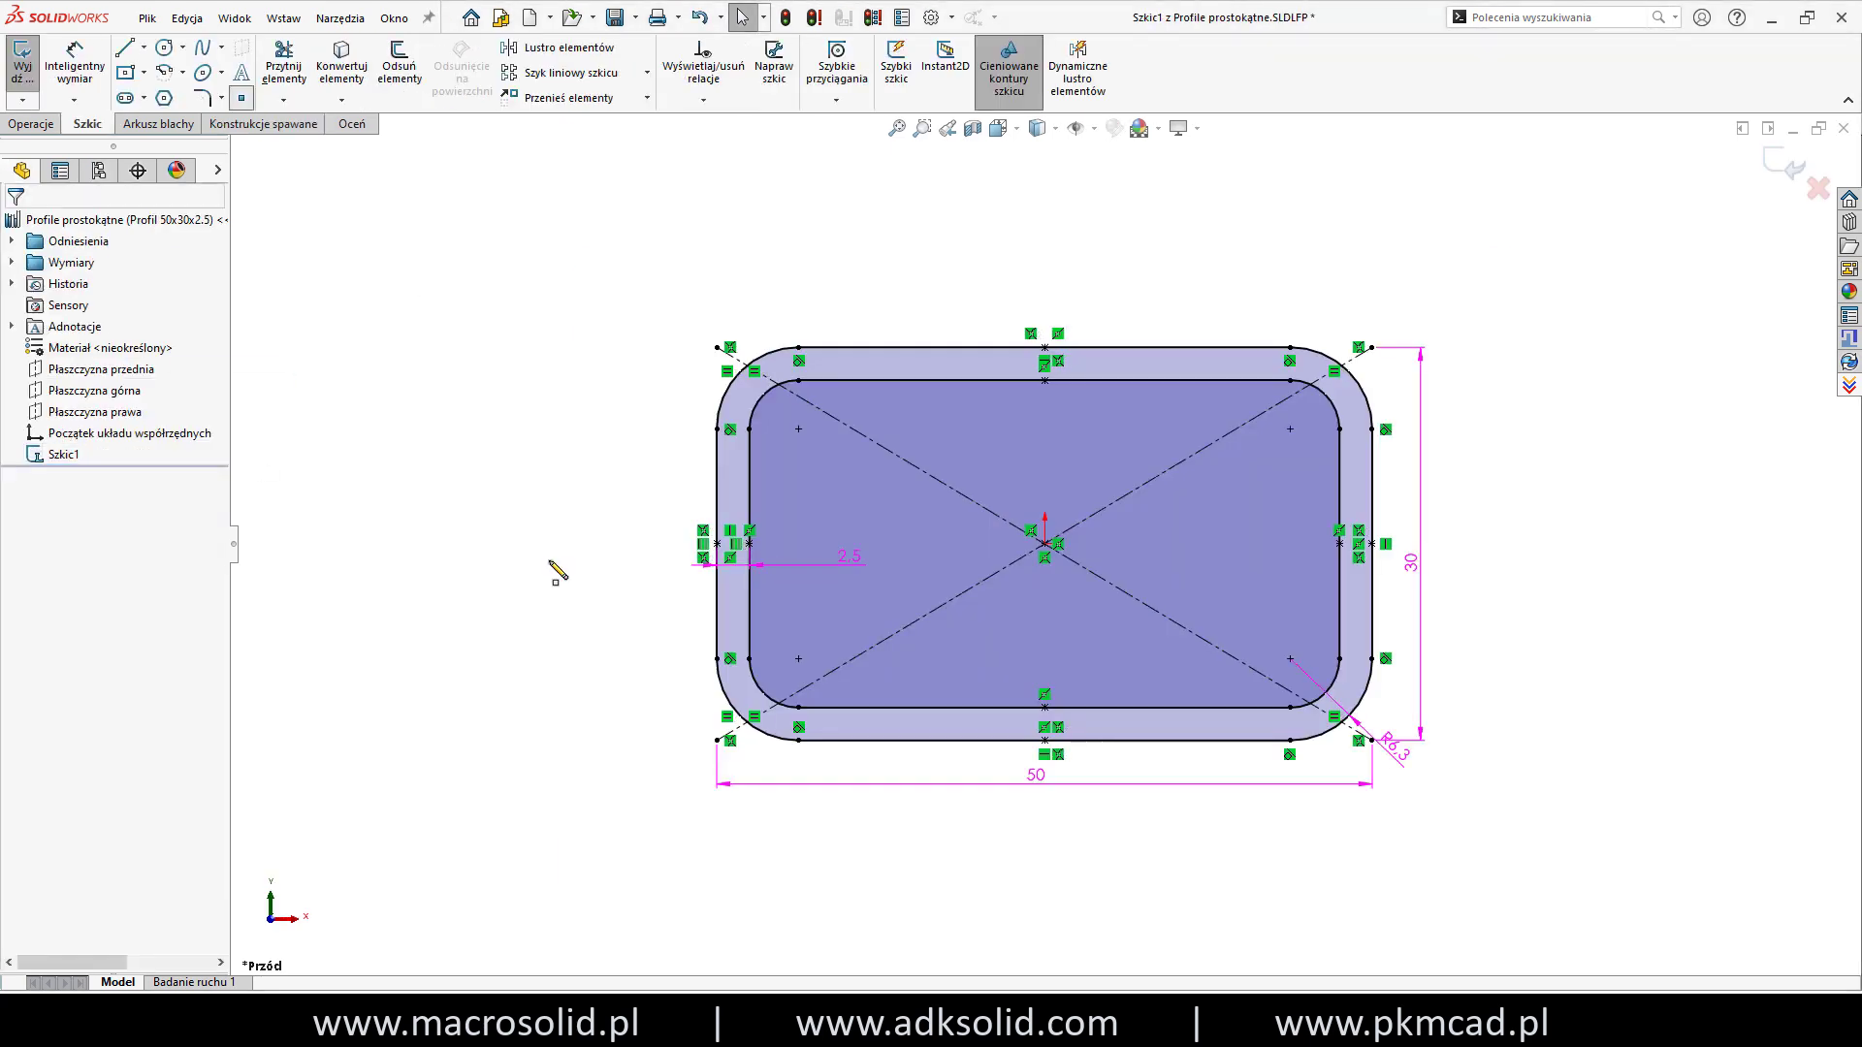
Add four sketch points around Profil 50x30x2.5 with horizontal/vertical relations and a 5 mm offset, then close it.
click(563, 543)
click(654, 544)
click(1045, 257)
click(1045, 307)
click(1438, 543)
click(1511, 543)
click(1044, 801)
click(1044, 860)
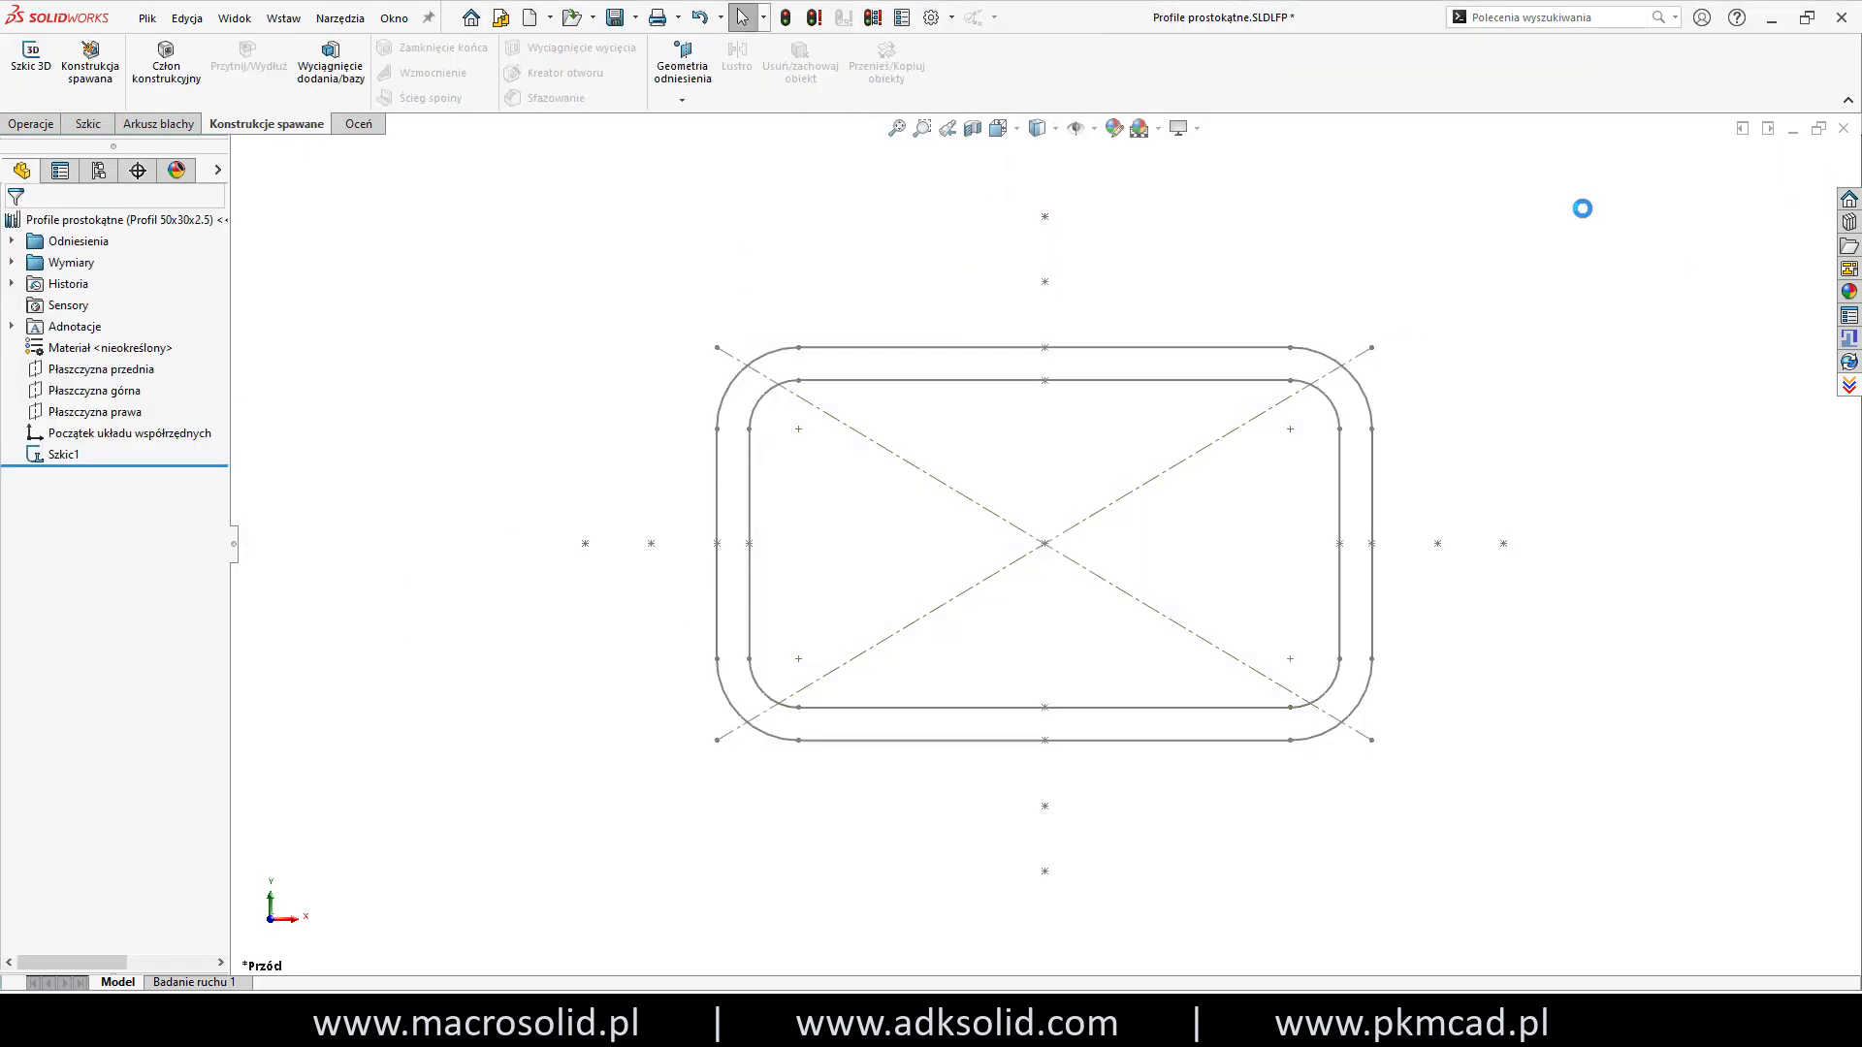
click(1844, 129)
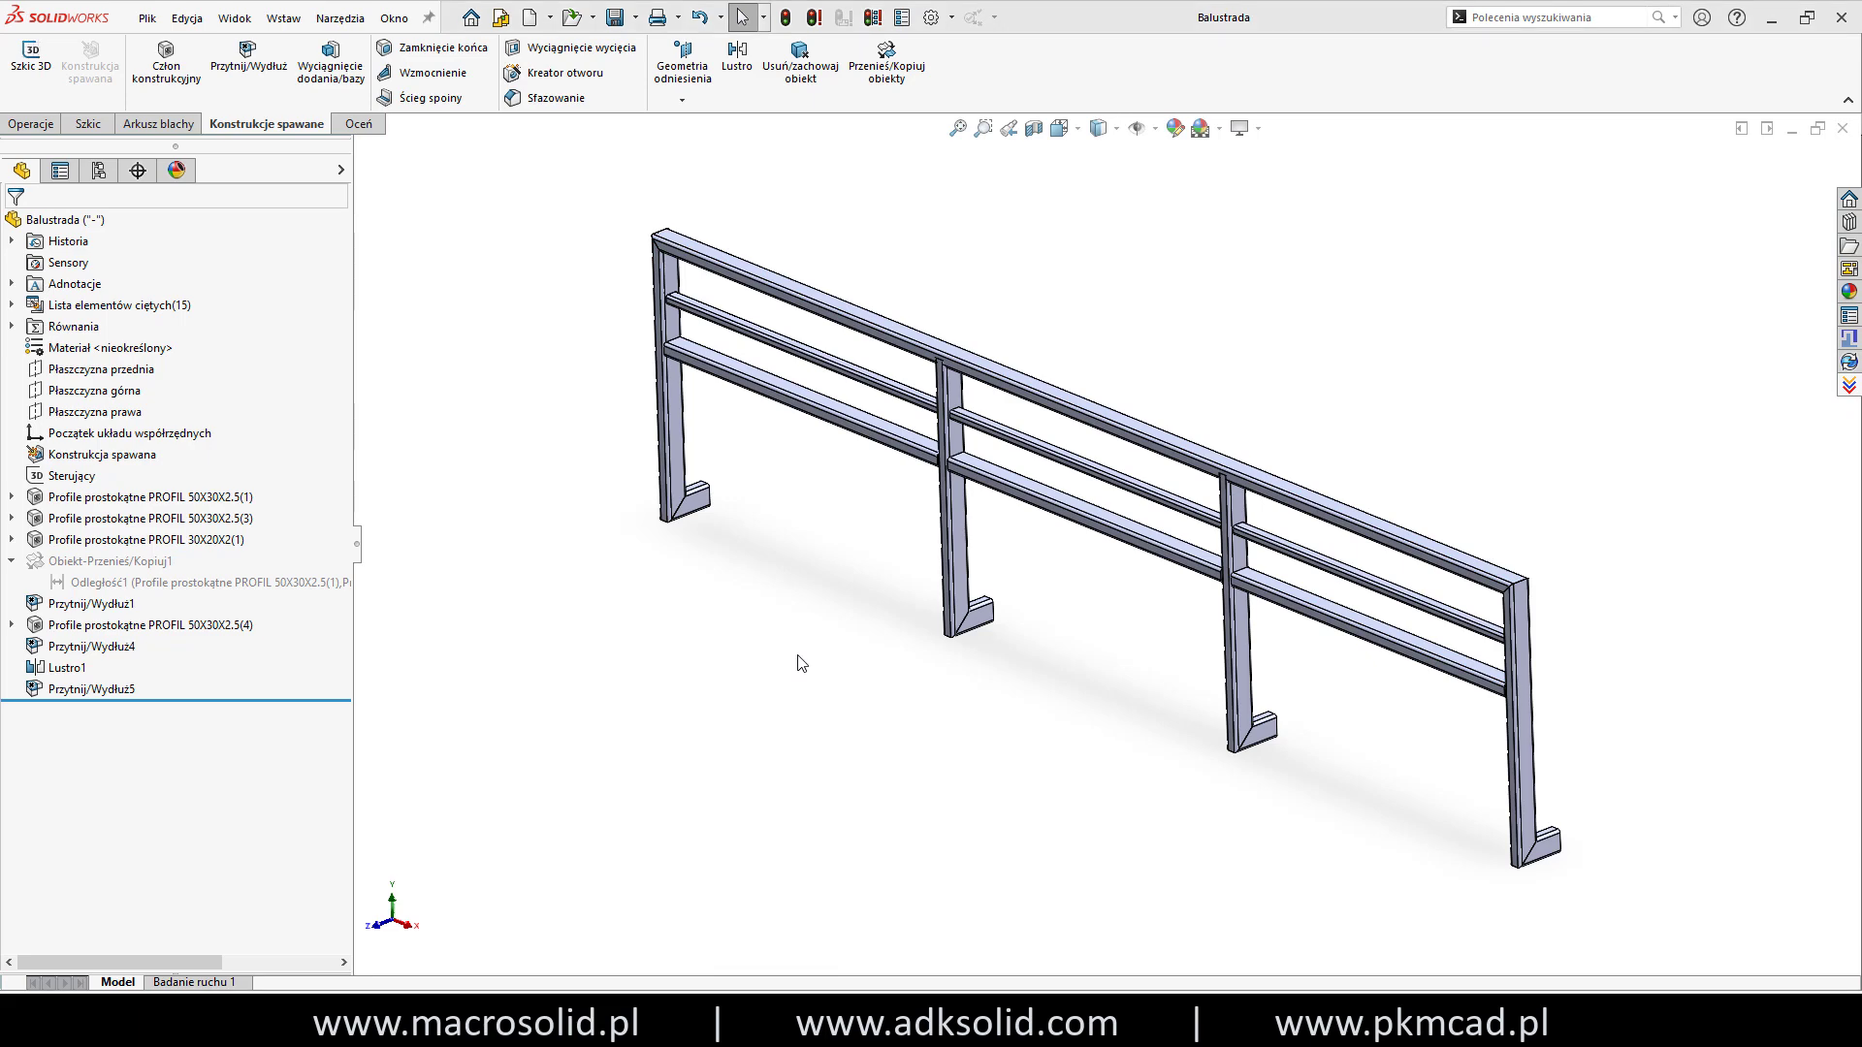
Review cut-list item properties of the railing's three profile bodies, then cancel without changes.
click(12, 305)
right_click(91, 330)
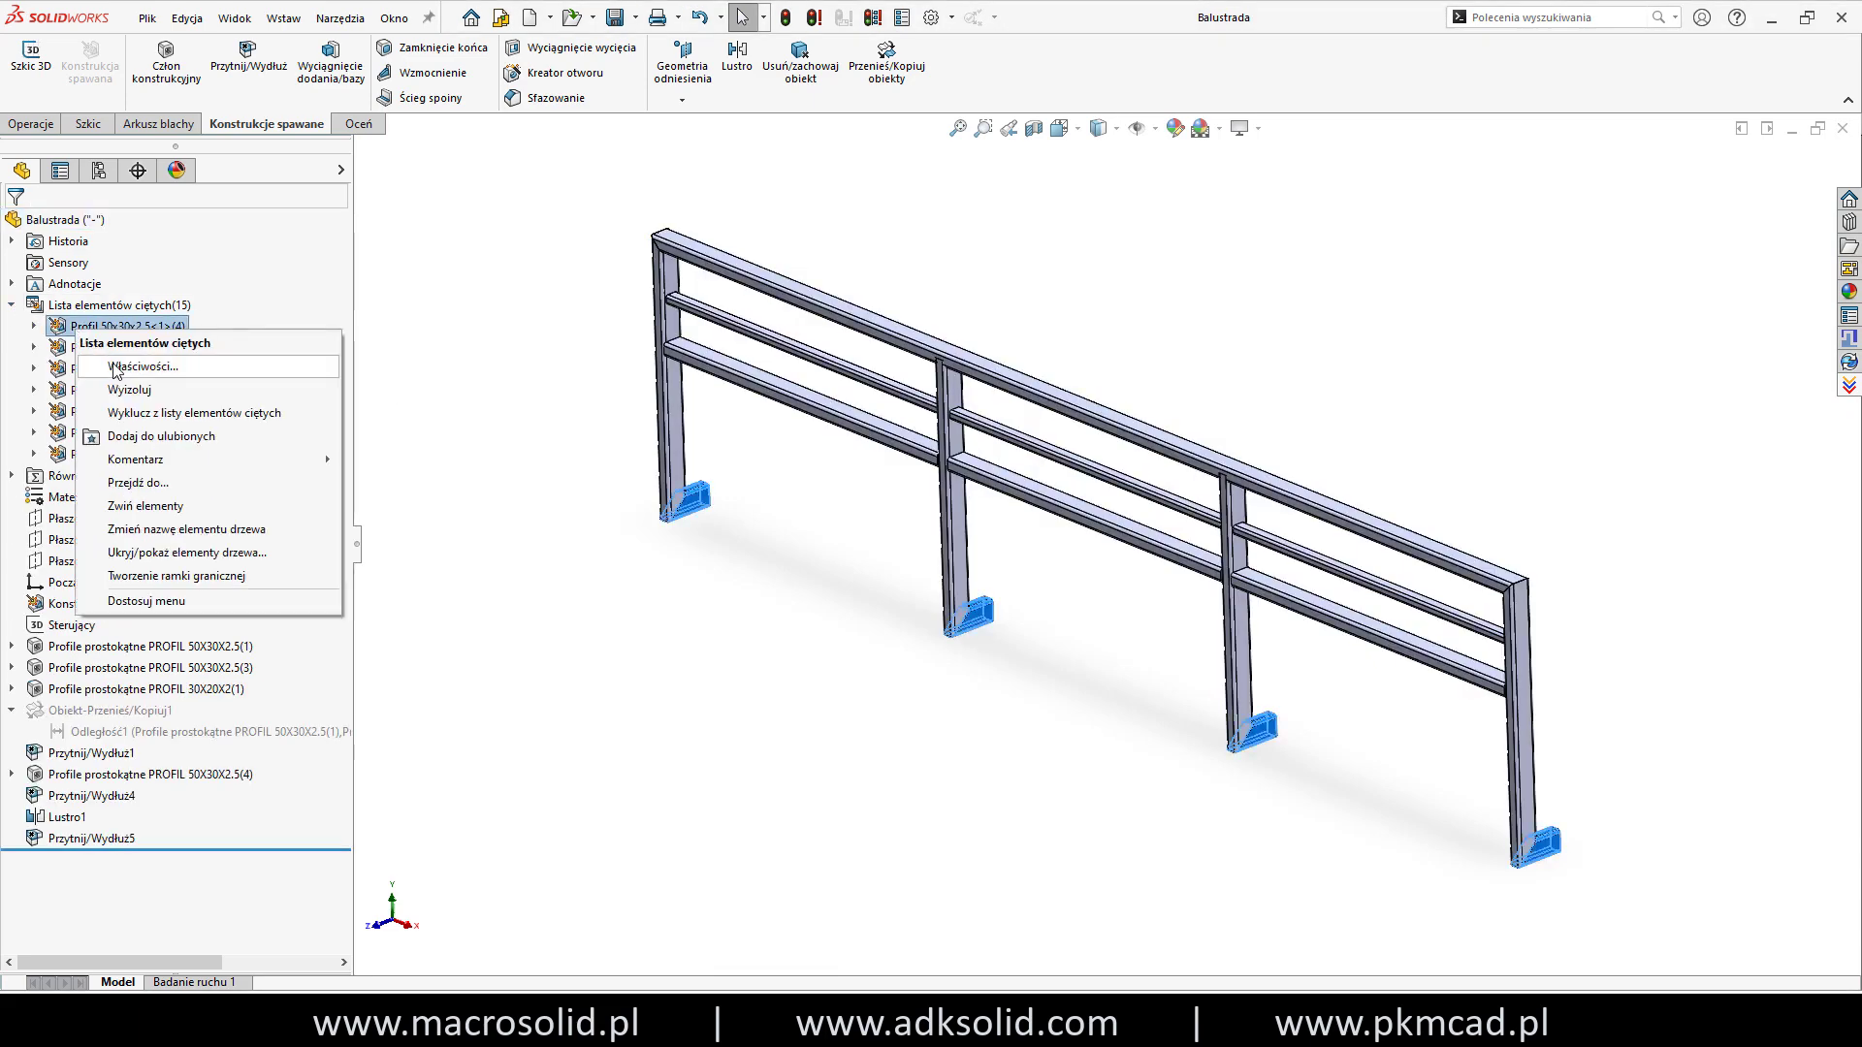
click(136, 367)
drag(519, 572, 519, 652)
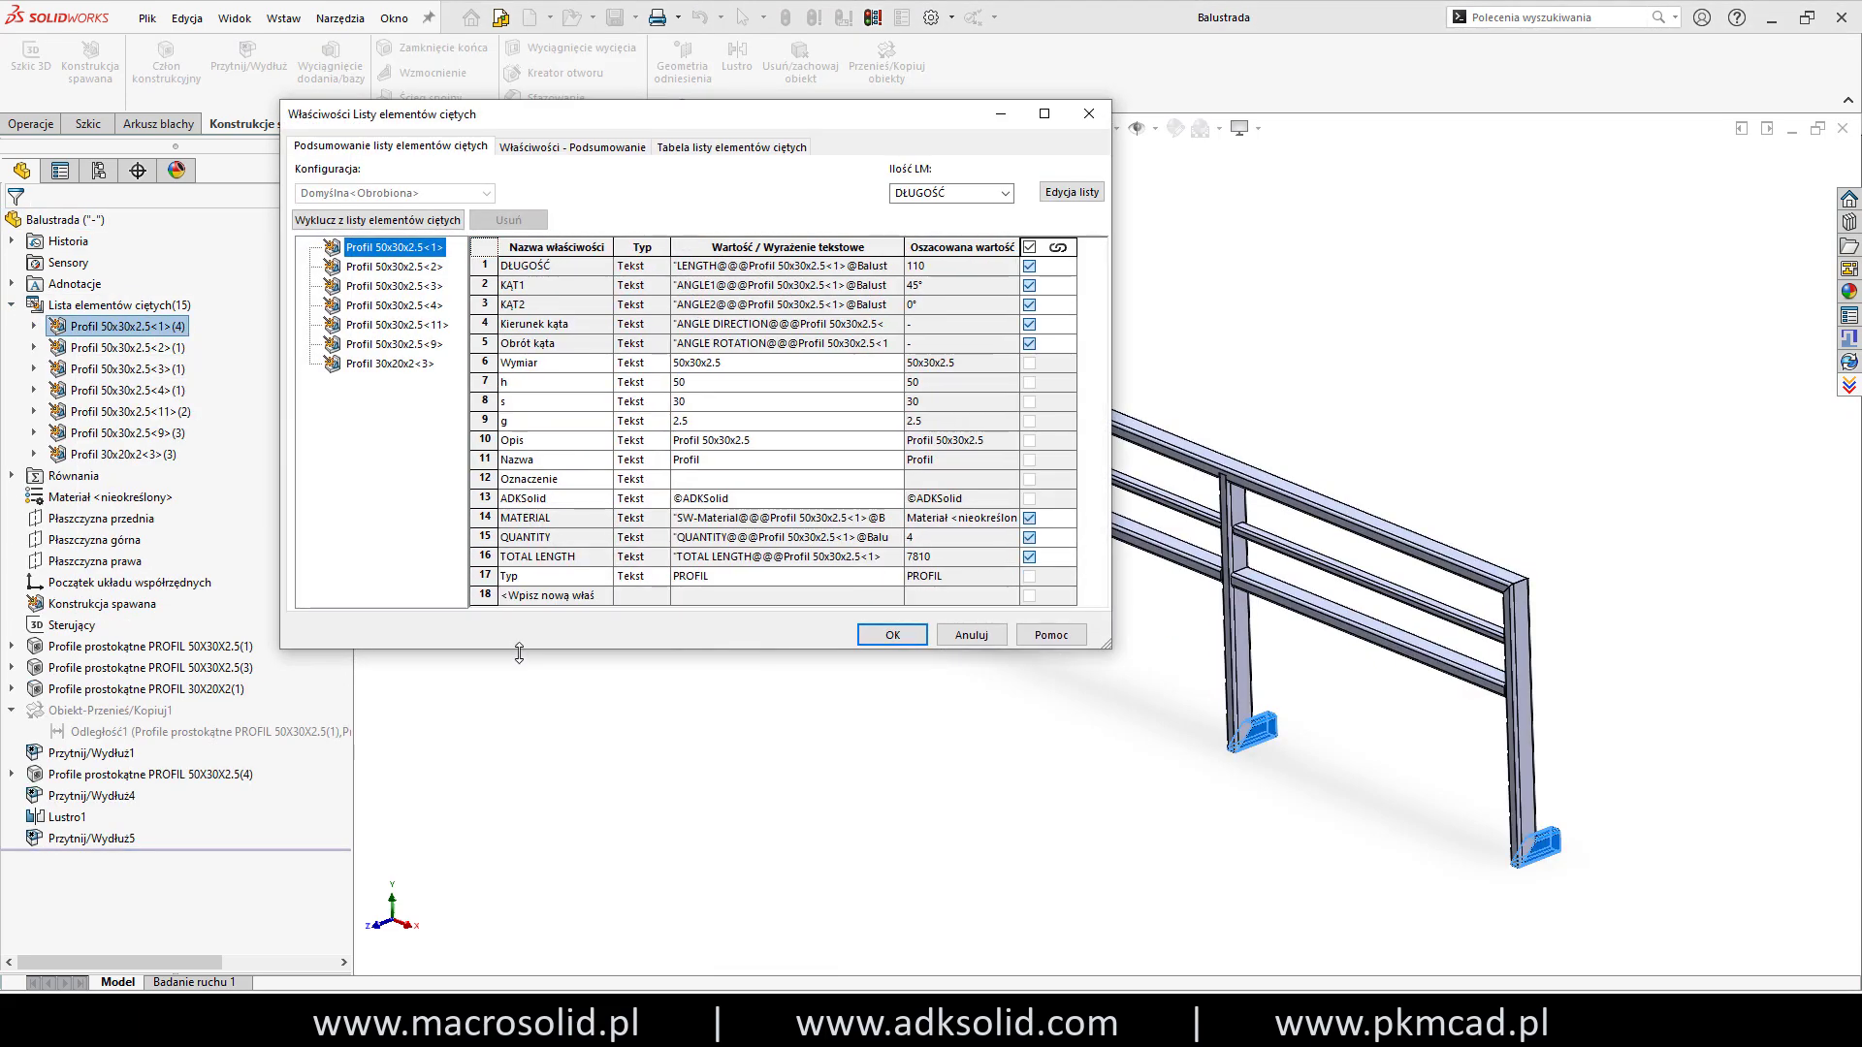
click(425, 267)
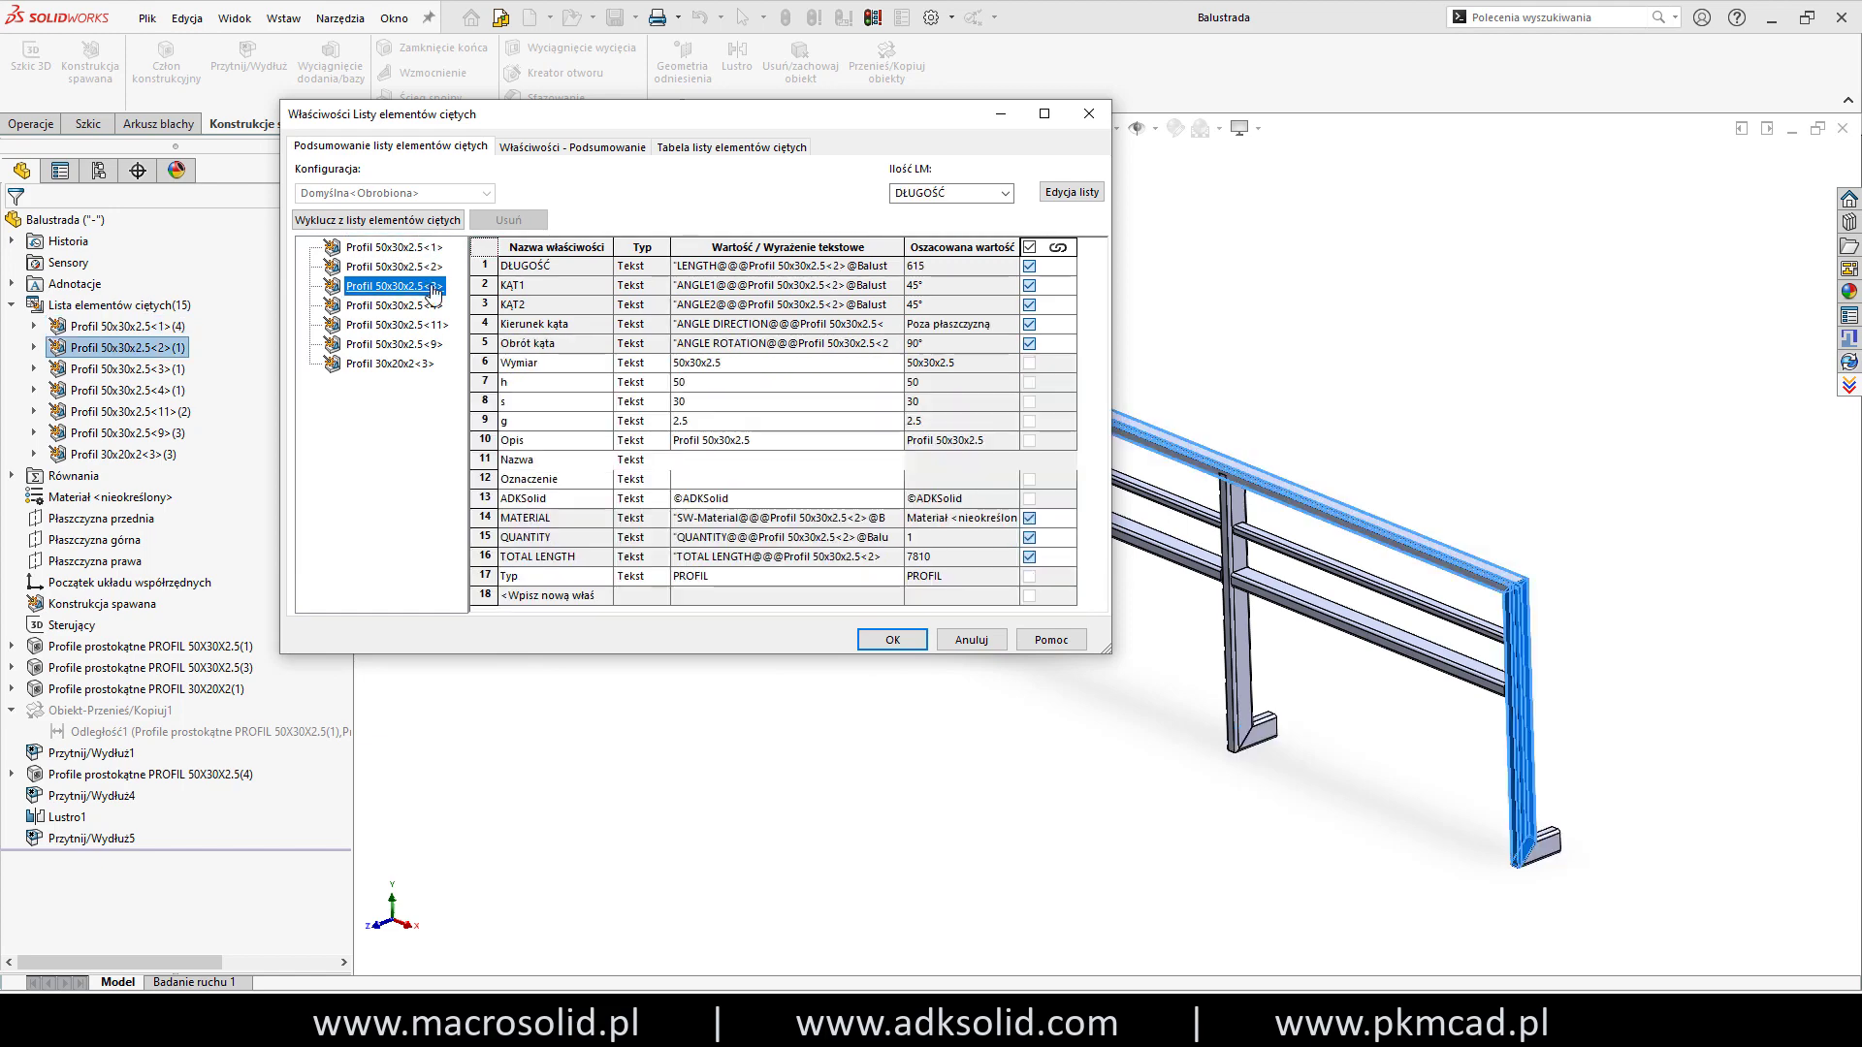
click(412, 286)
click(971, 642)
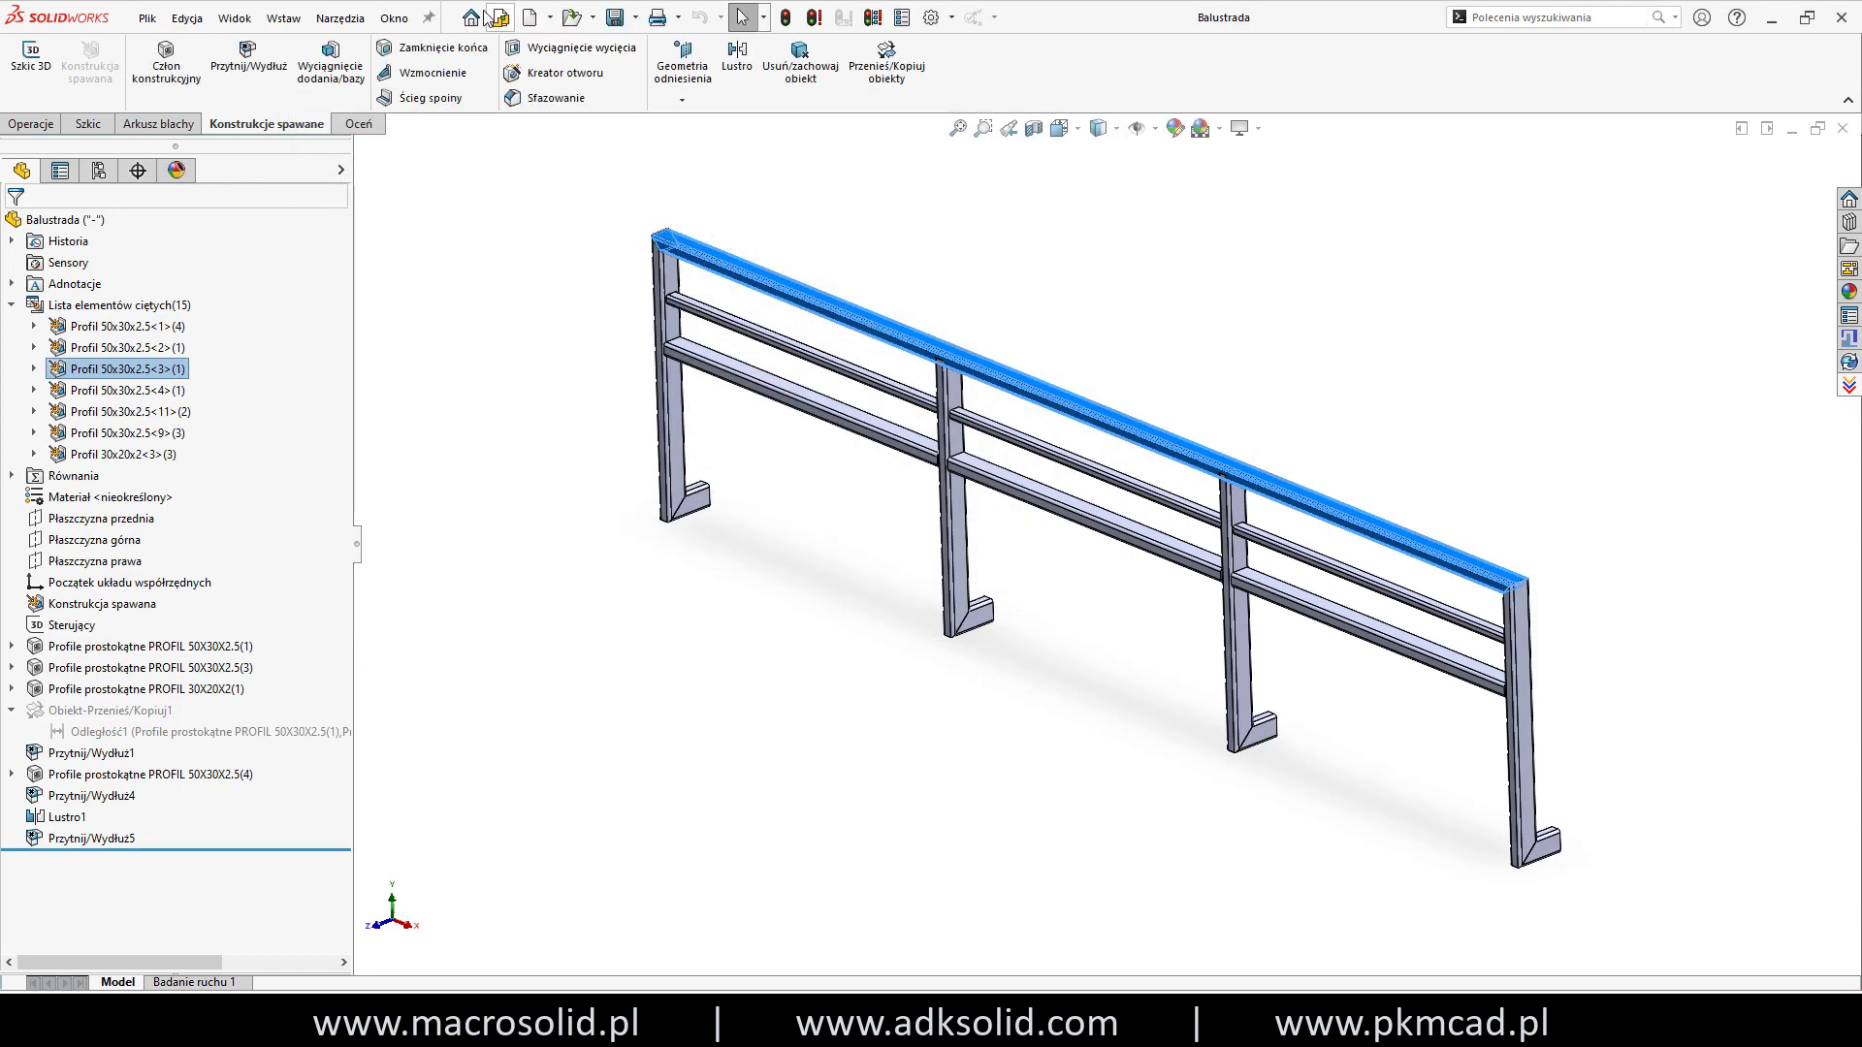
click(571, 25)
Open Profile prostokątne.SLDLFP and review Profil 30x20x2's configuration properties: h 30, s 20, g 2, Typ PROFIL.
double_click(689, 229)
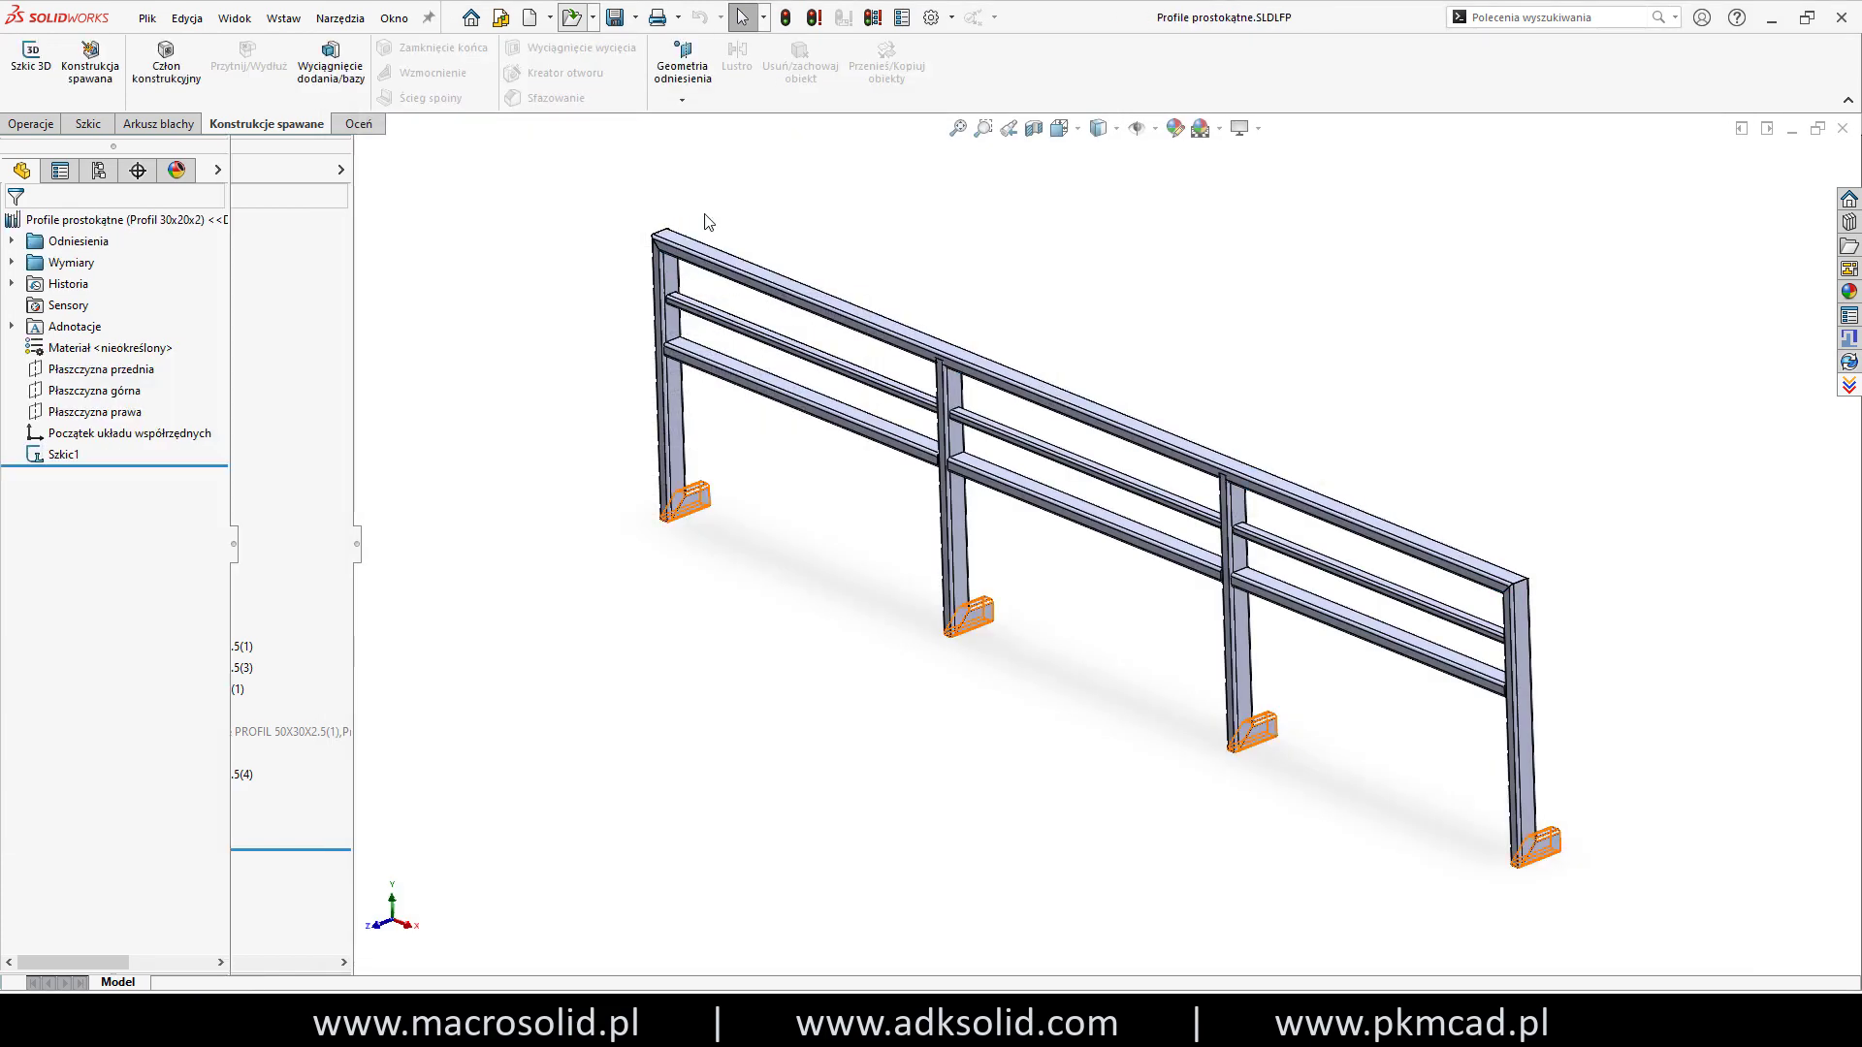
click(903, 17)
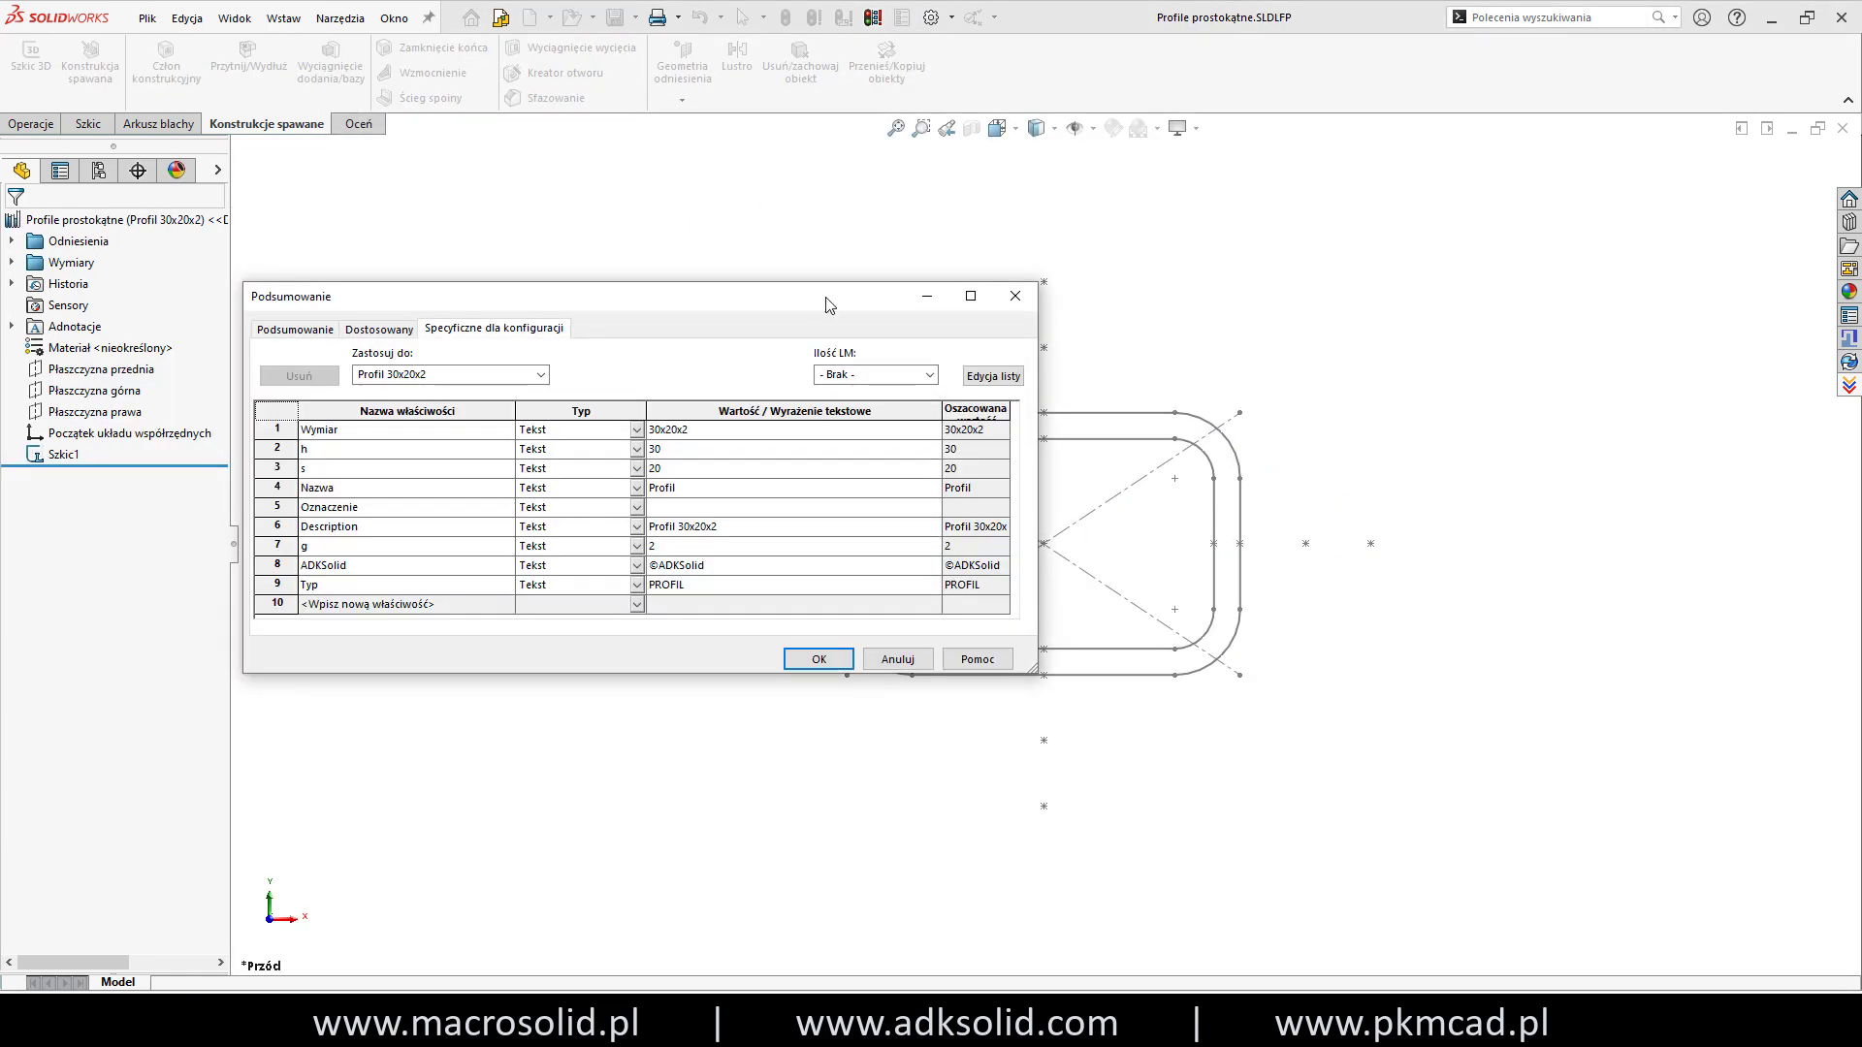
double_click(949, 404)
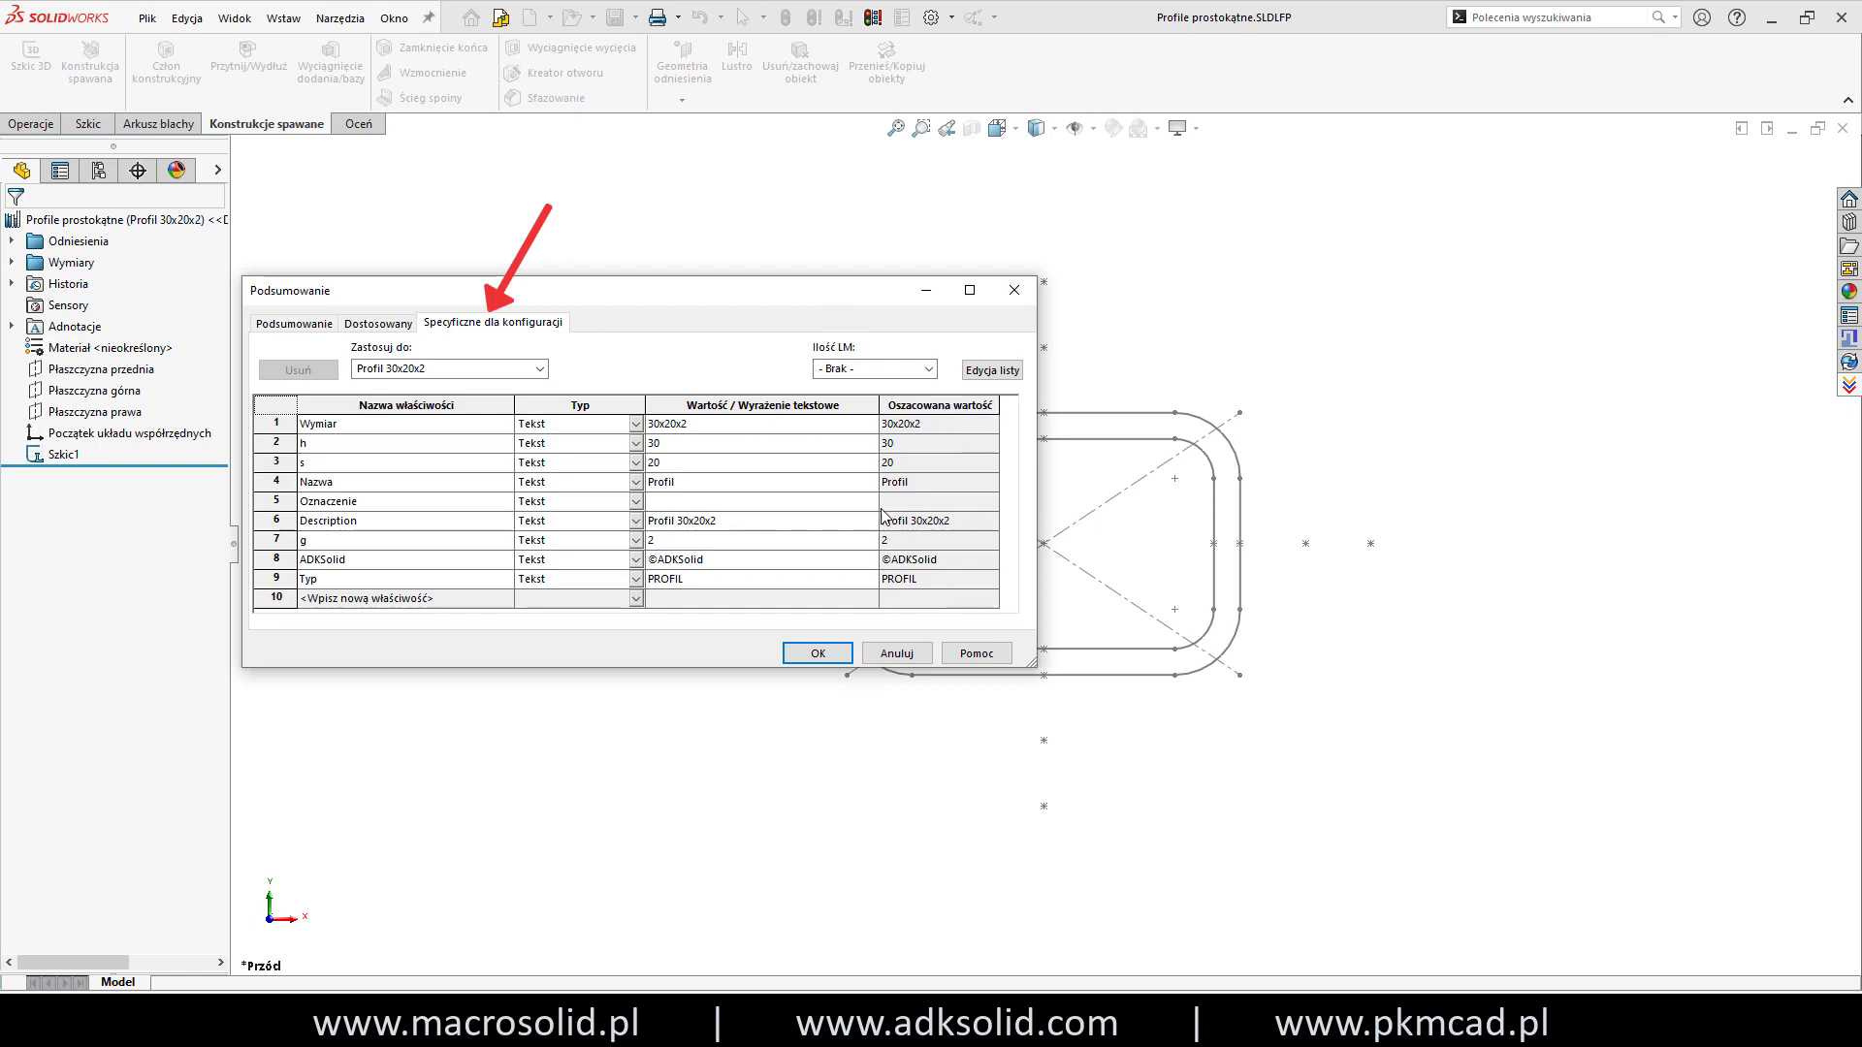
click(99, 172)
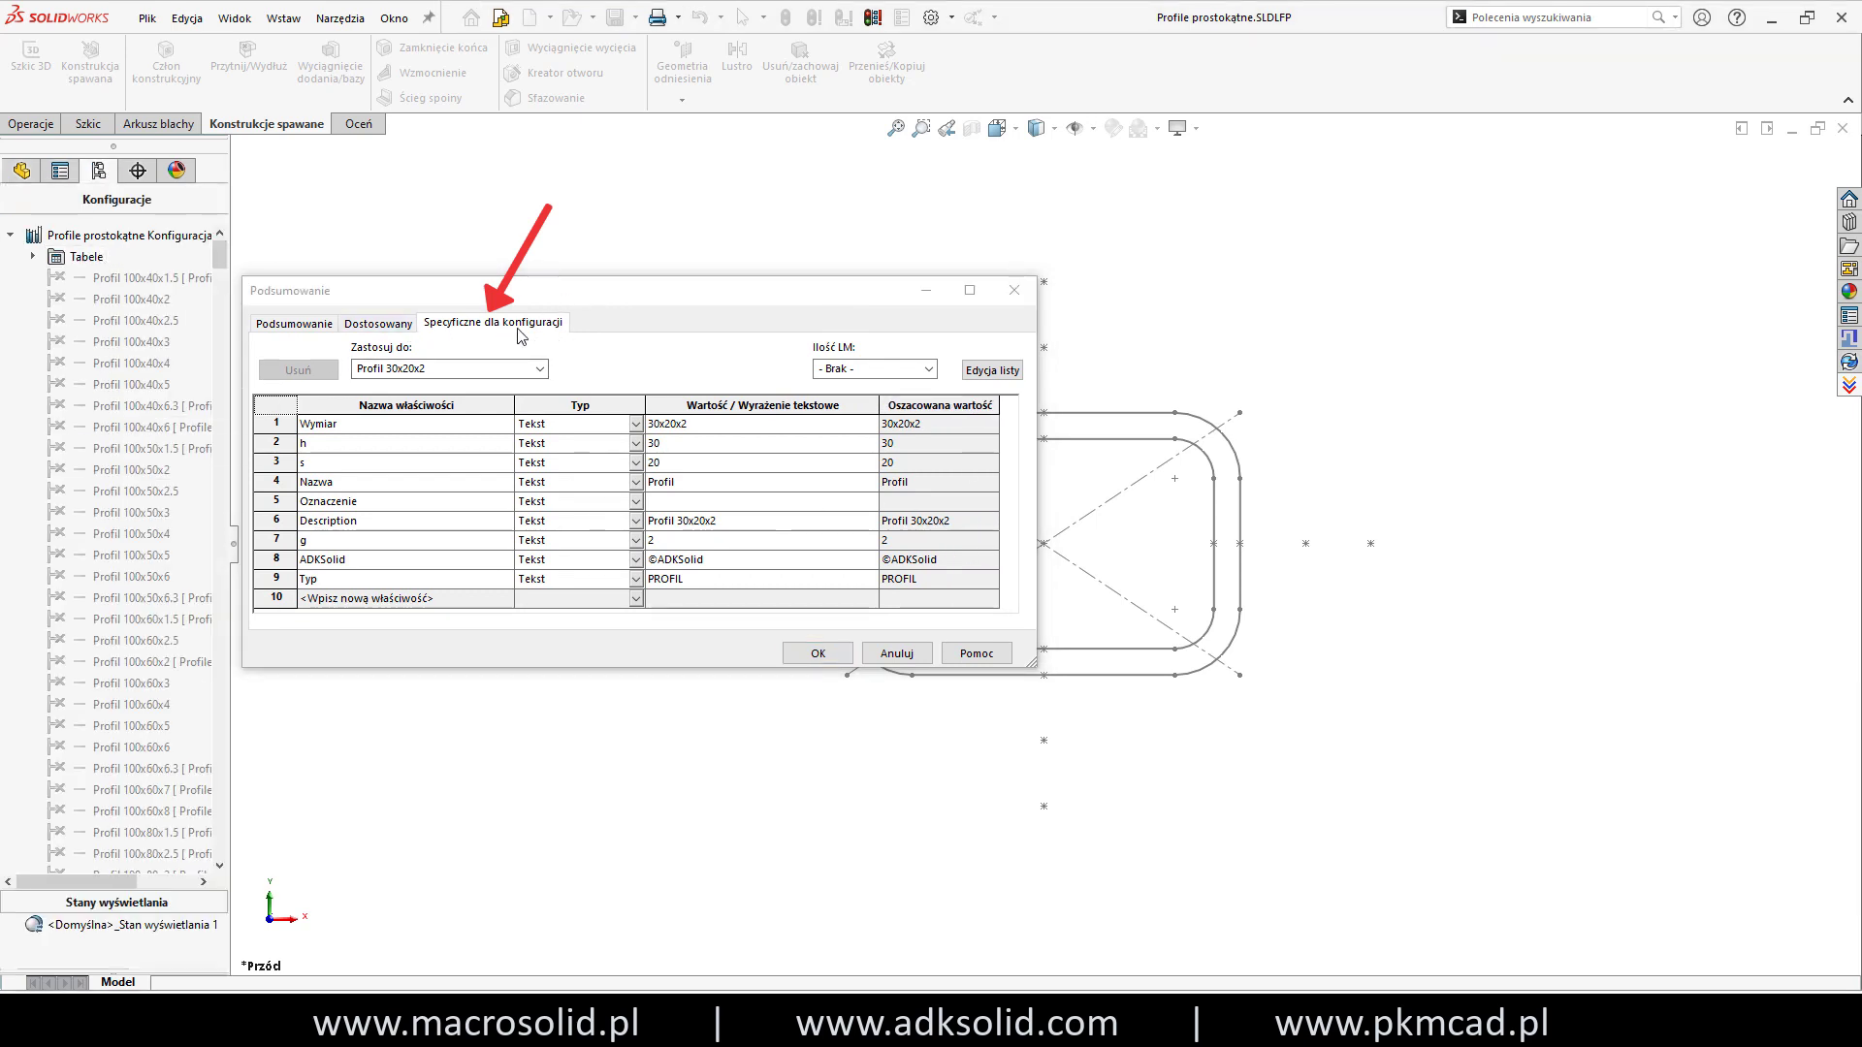
click(379, 324)
click(450, 325)
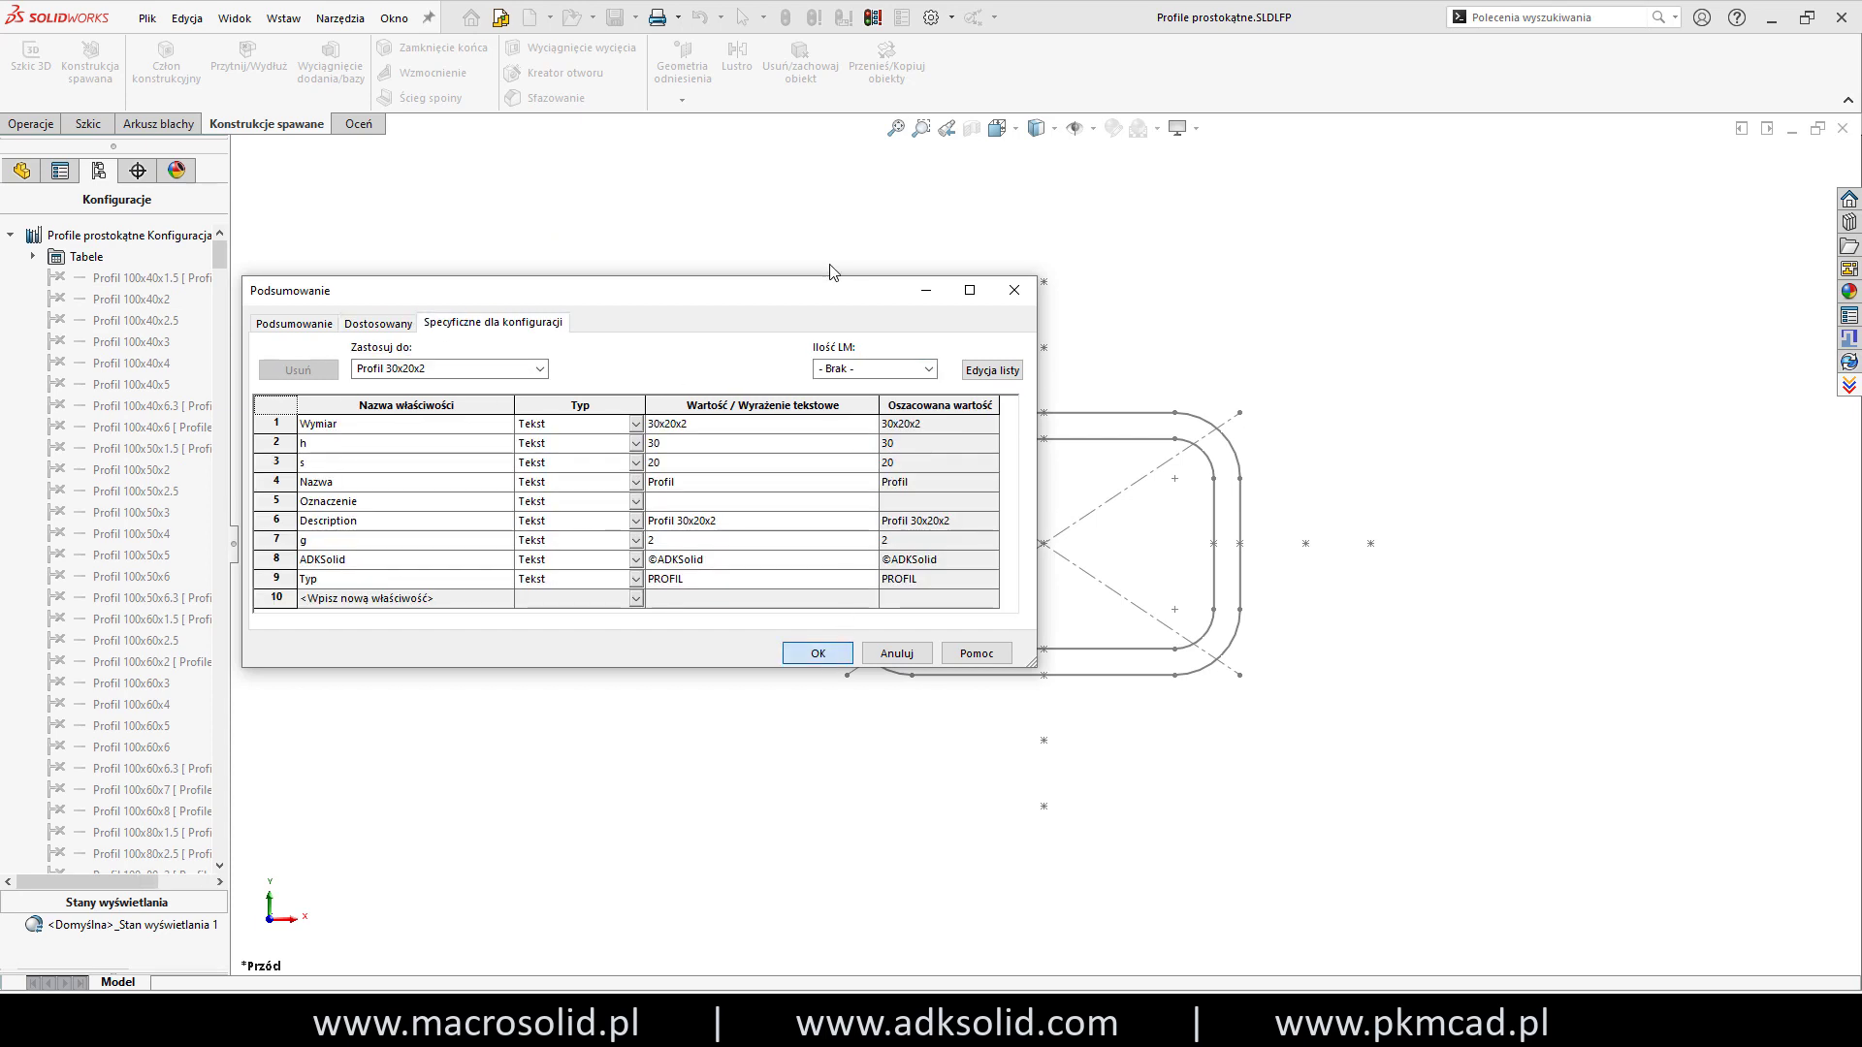
key(Return)
Open the Tabela konfiguracji in Excel to inspect its columns, then close it and answer Nie.
click(34, 258)
right_click(102, 279)
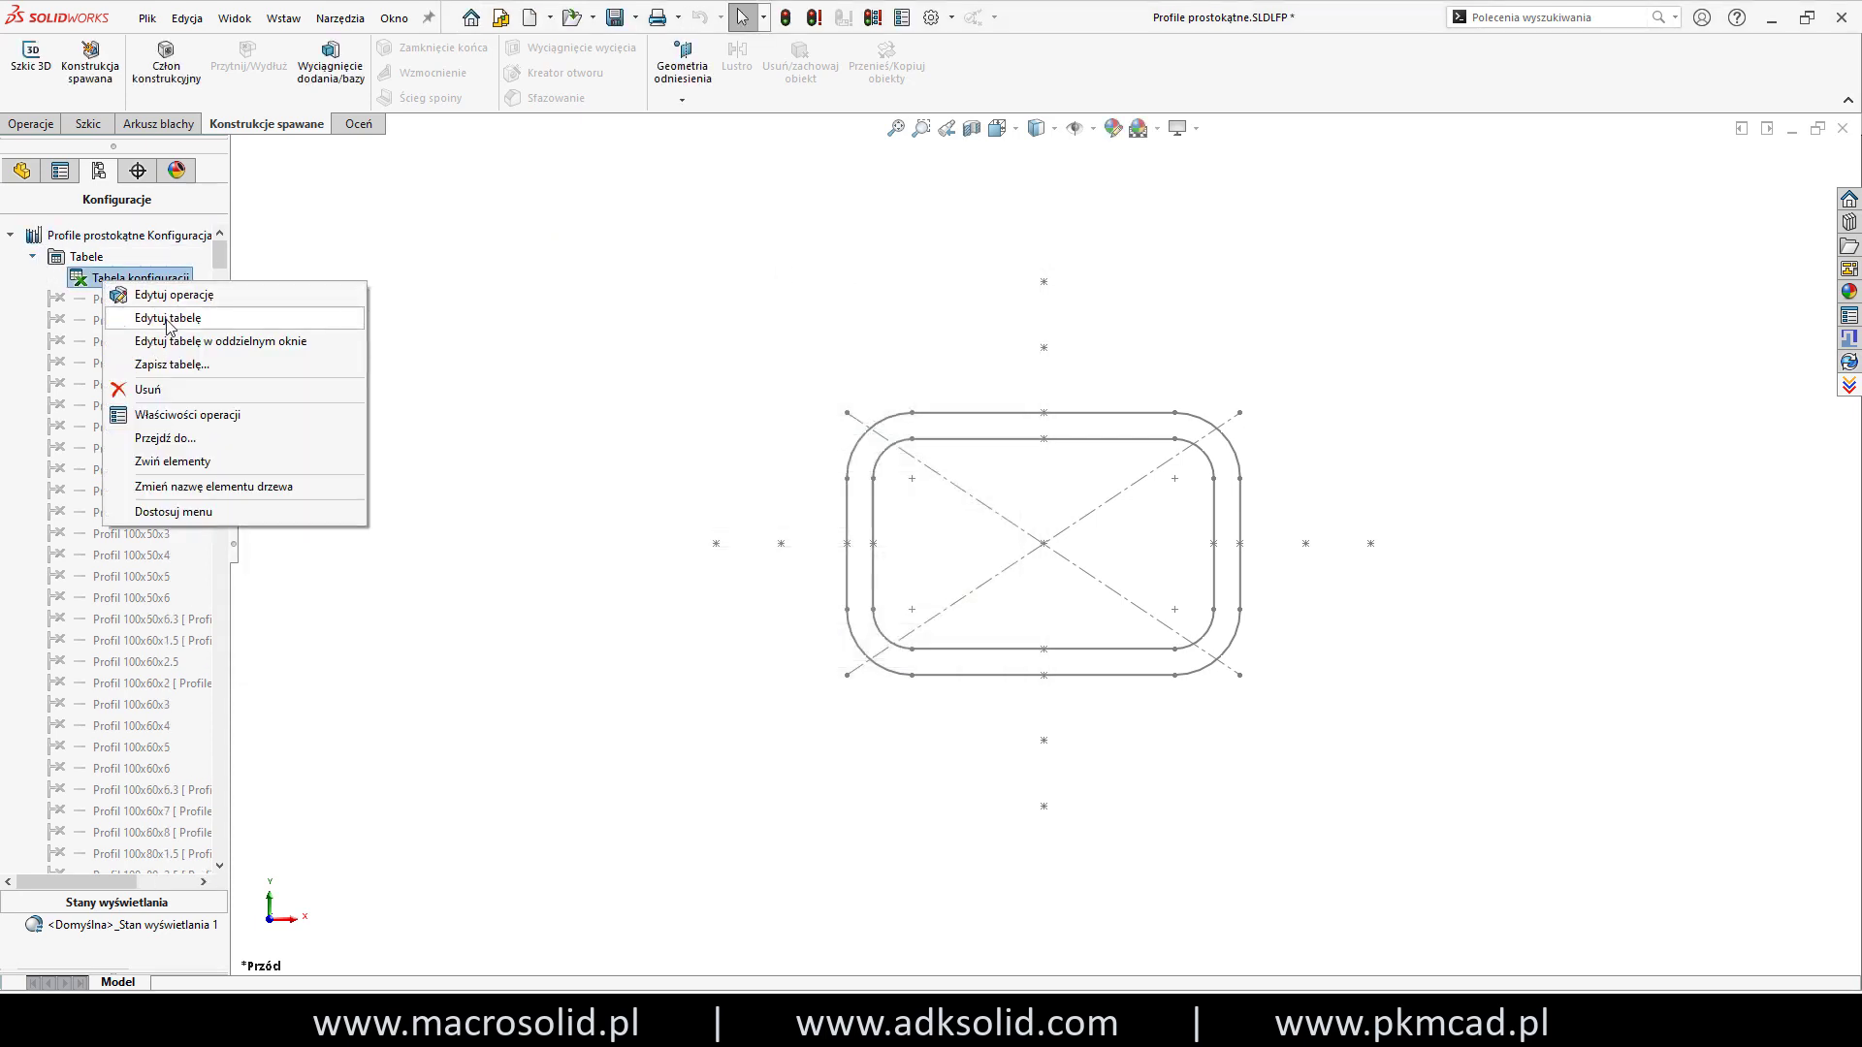
click(165, 319)
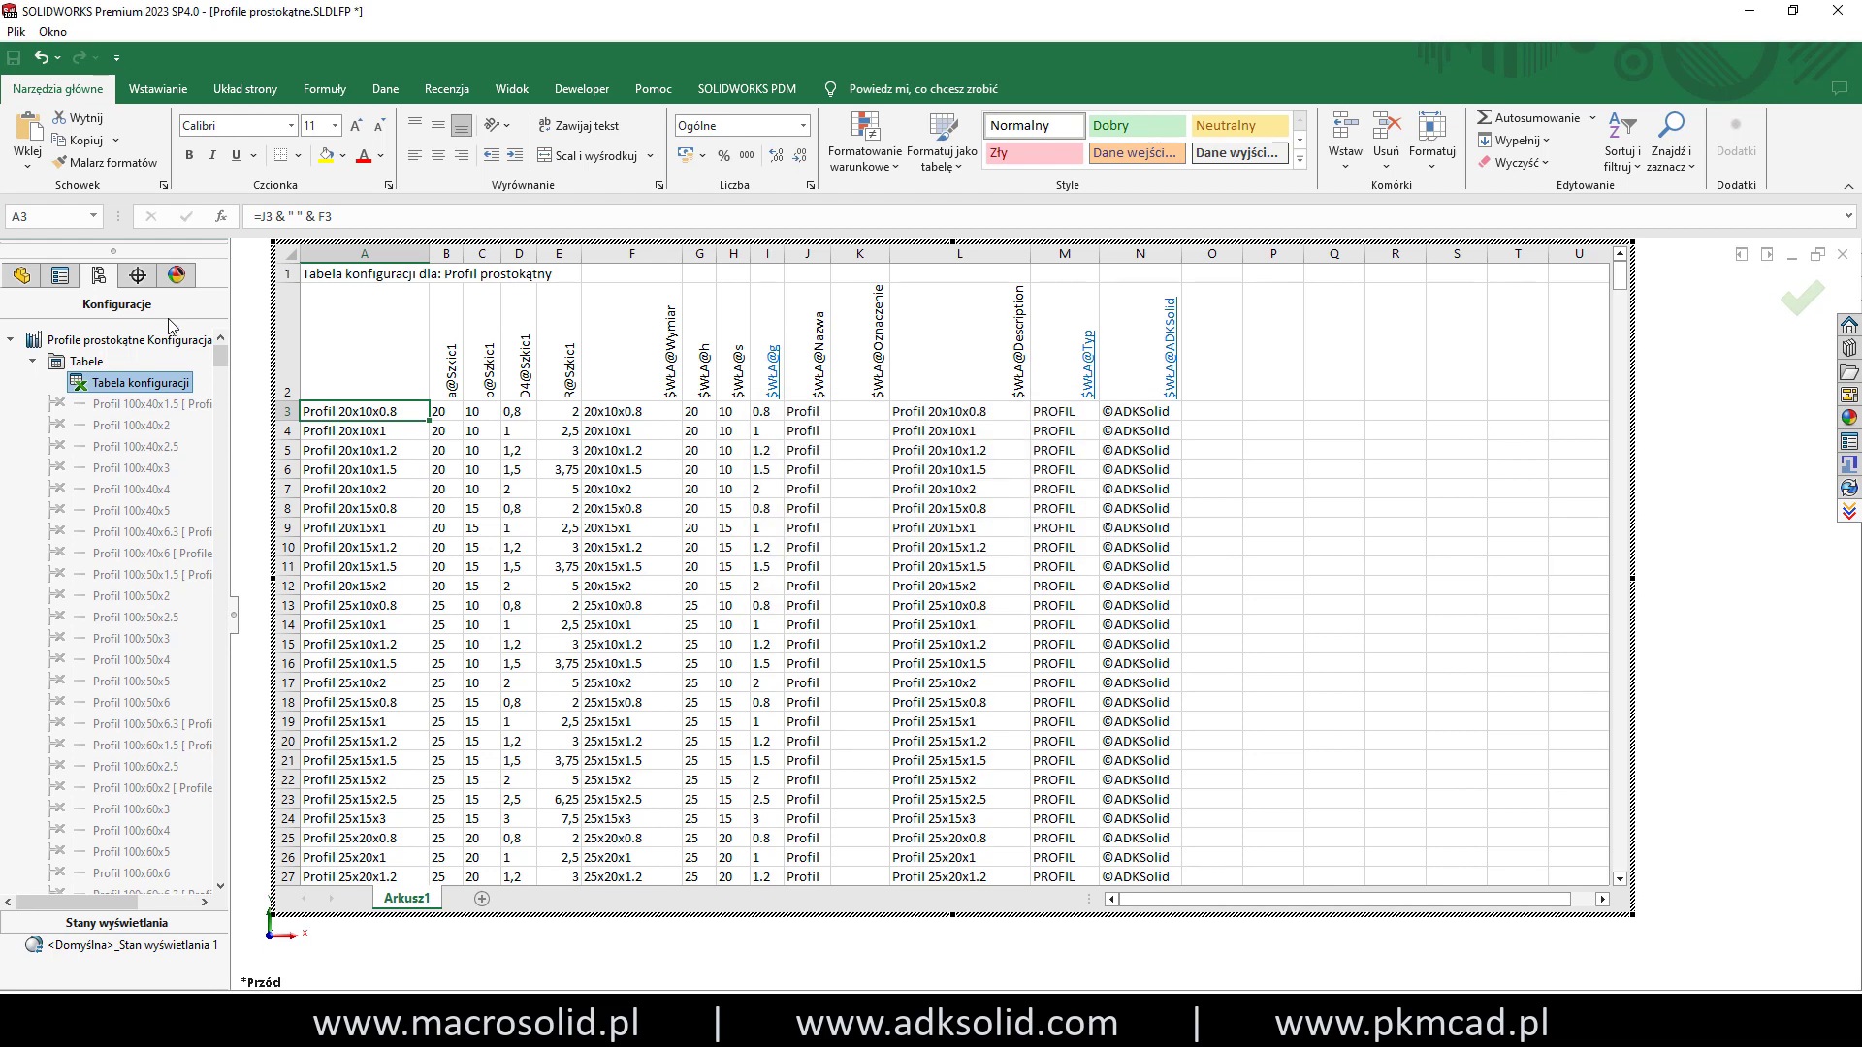
click(169, 325)
click(925, 694)
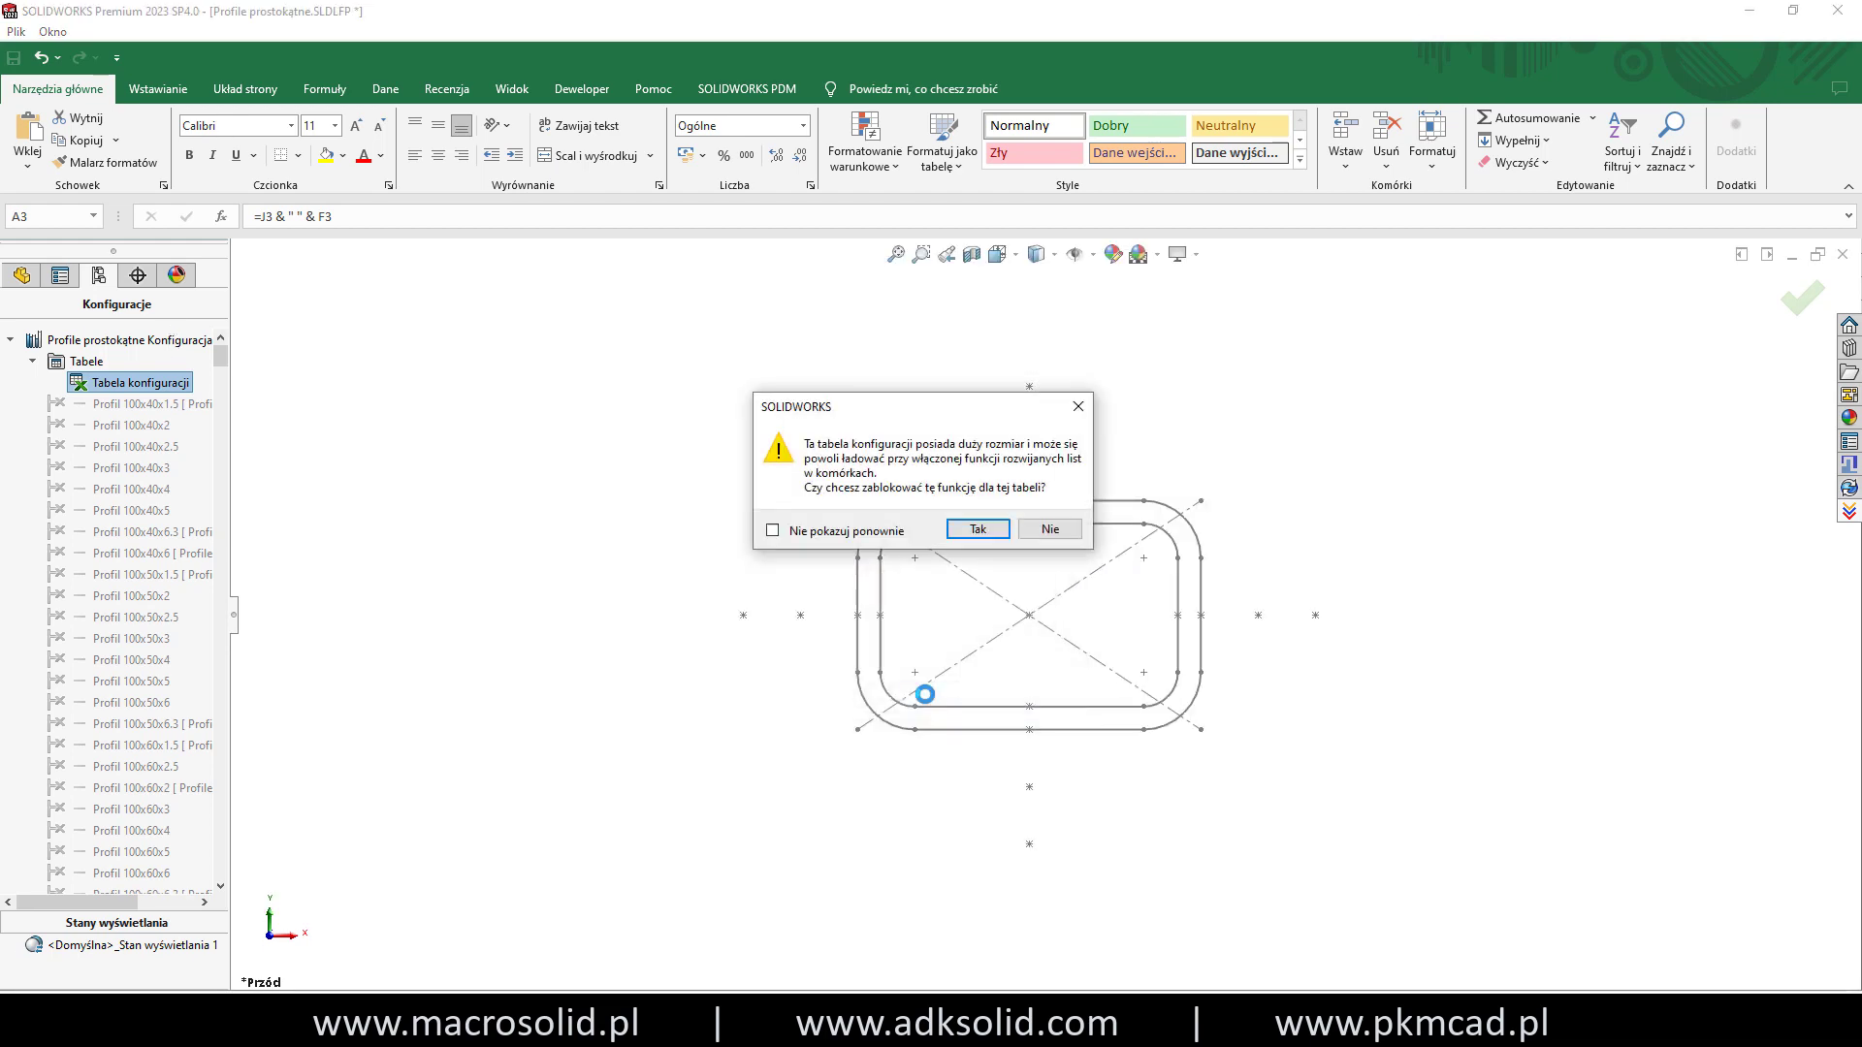
click(1051, 529)
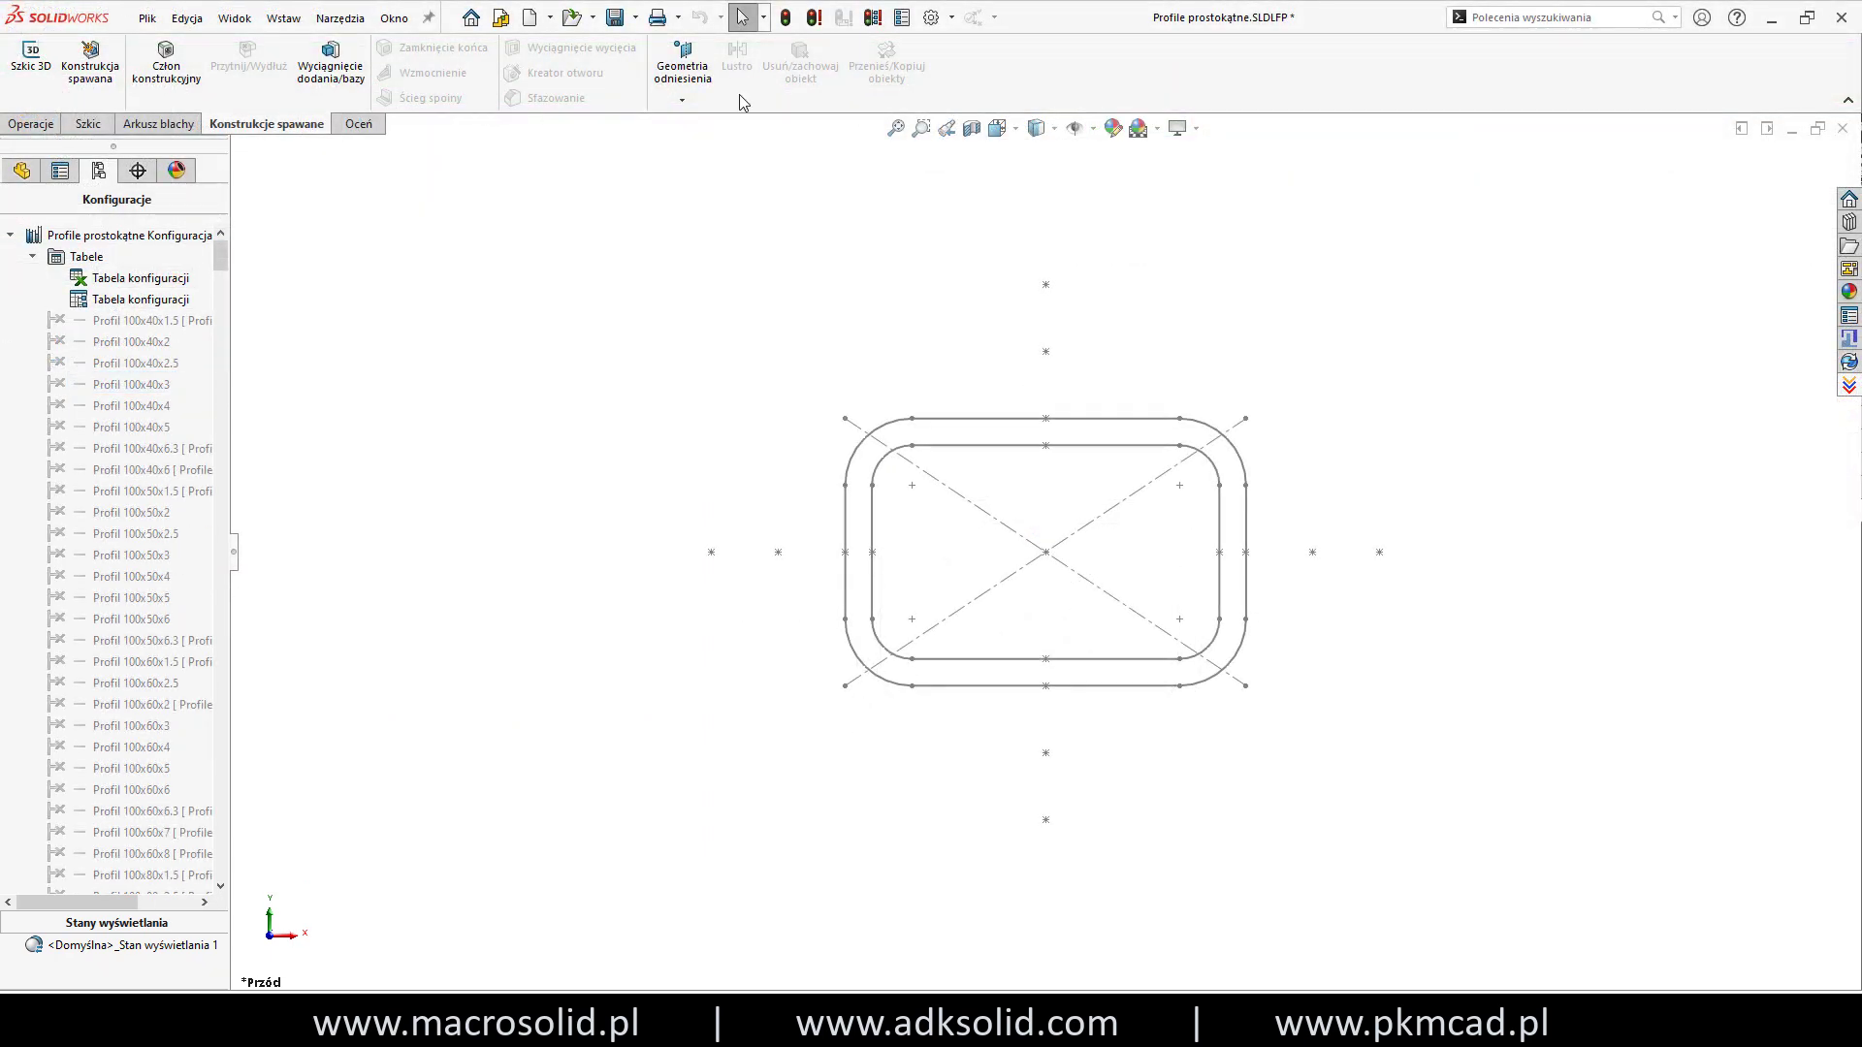
Check in File Properties that Profil 35x15x1.5 carries the same configuration properties.
click(902, 18)
click(540, 369)
click(525, 422)
click(540, 370)
click(482, 531)
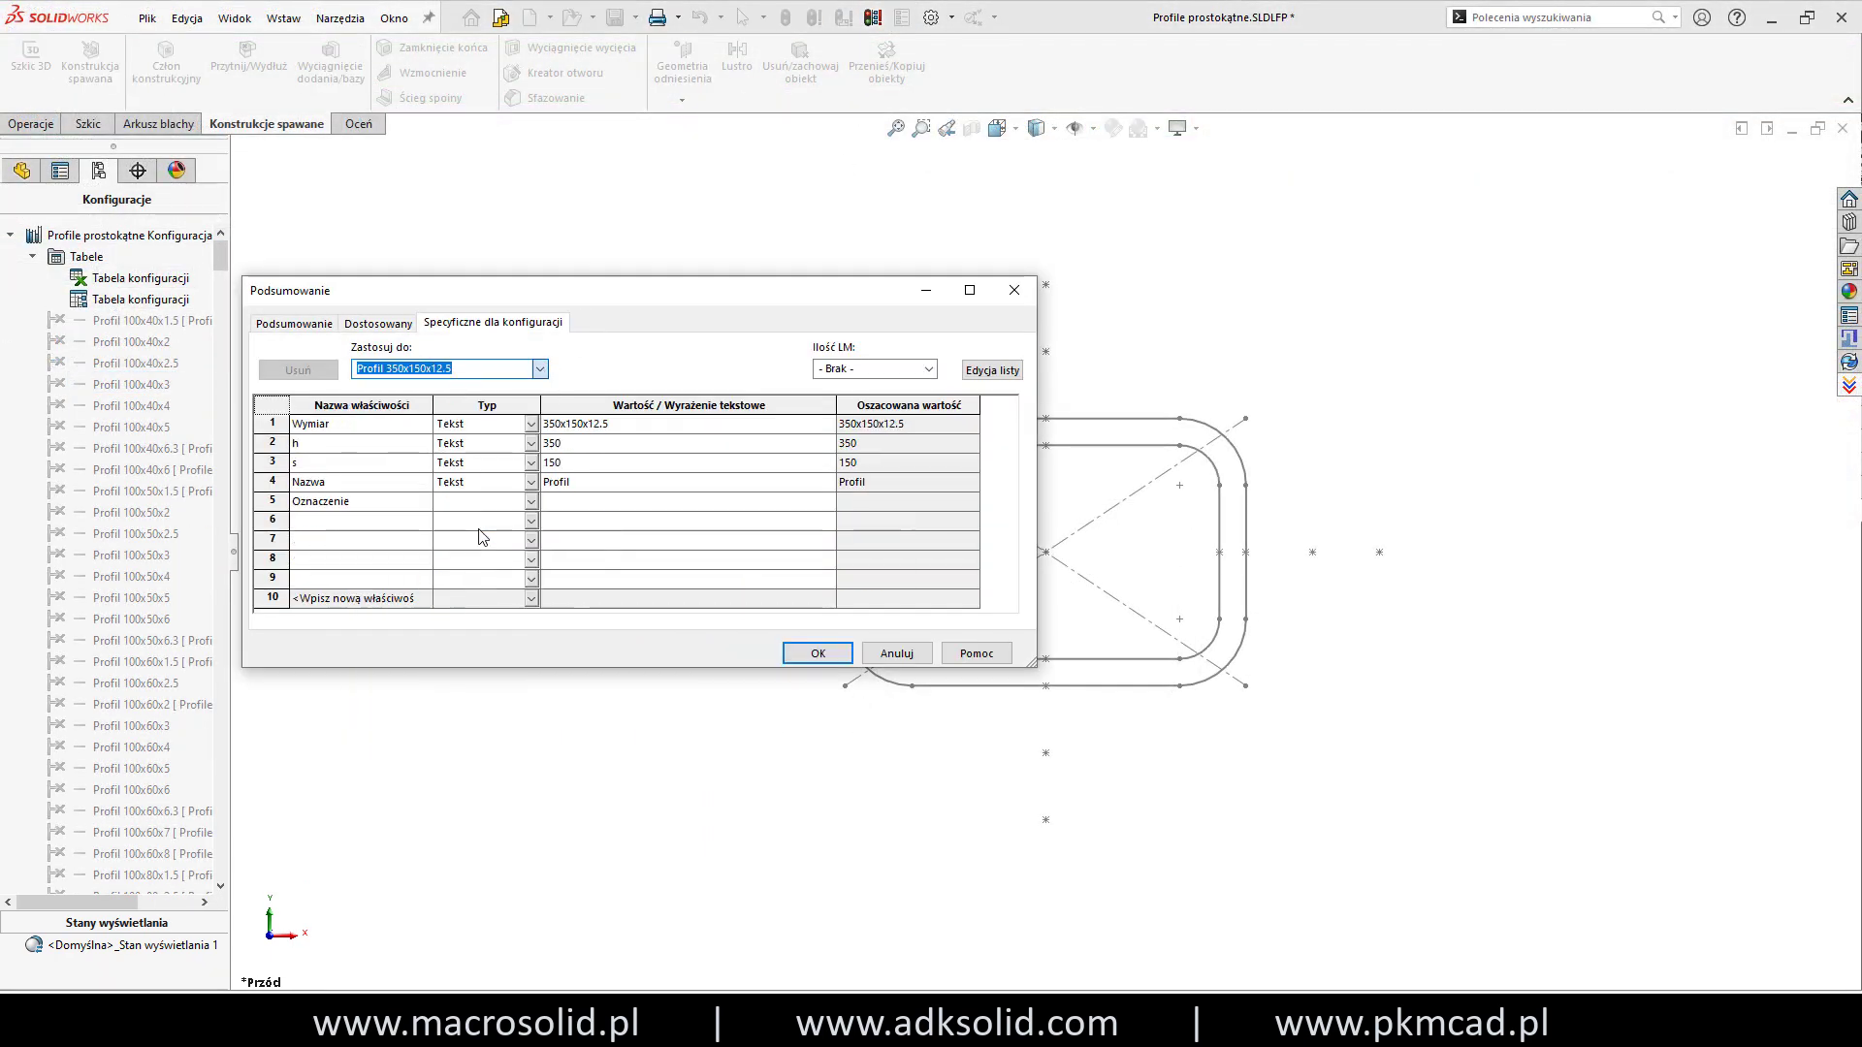
click(540, 369)
click(466, 628)
click(820, 655)
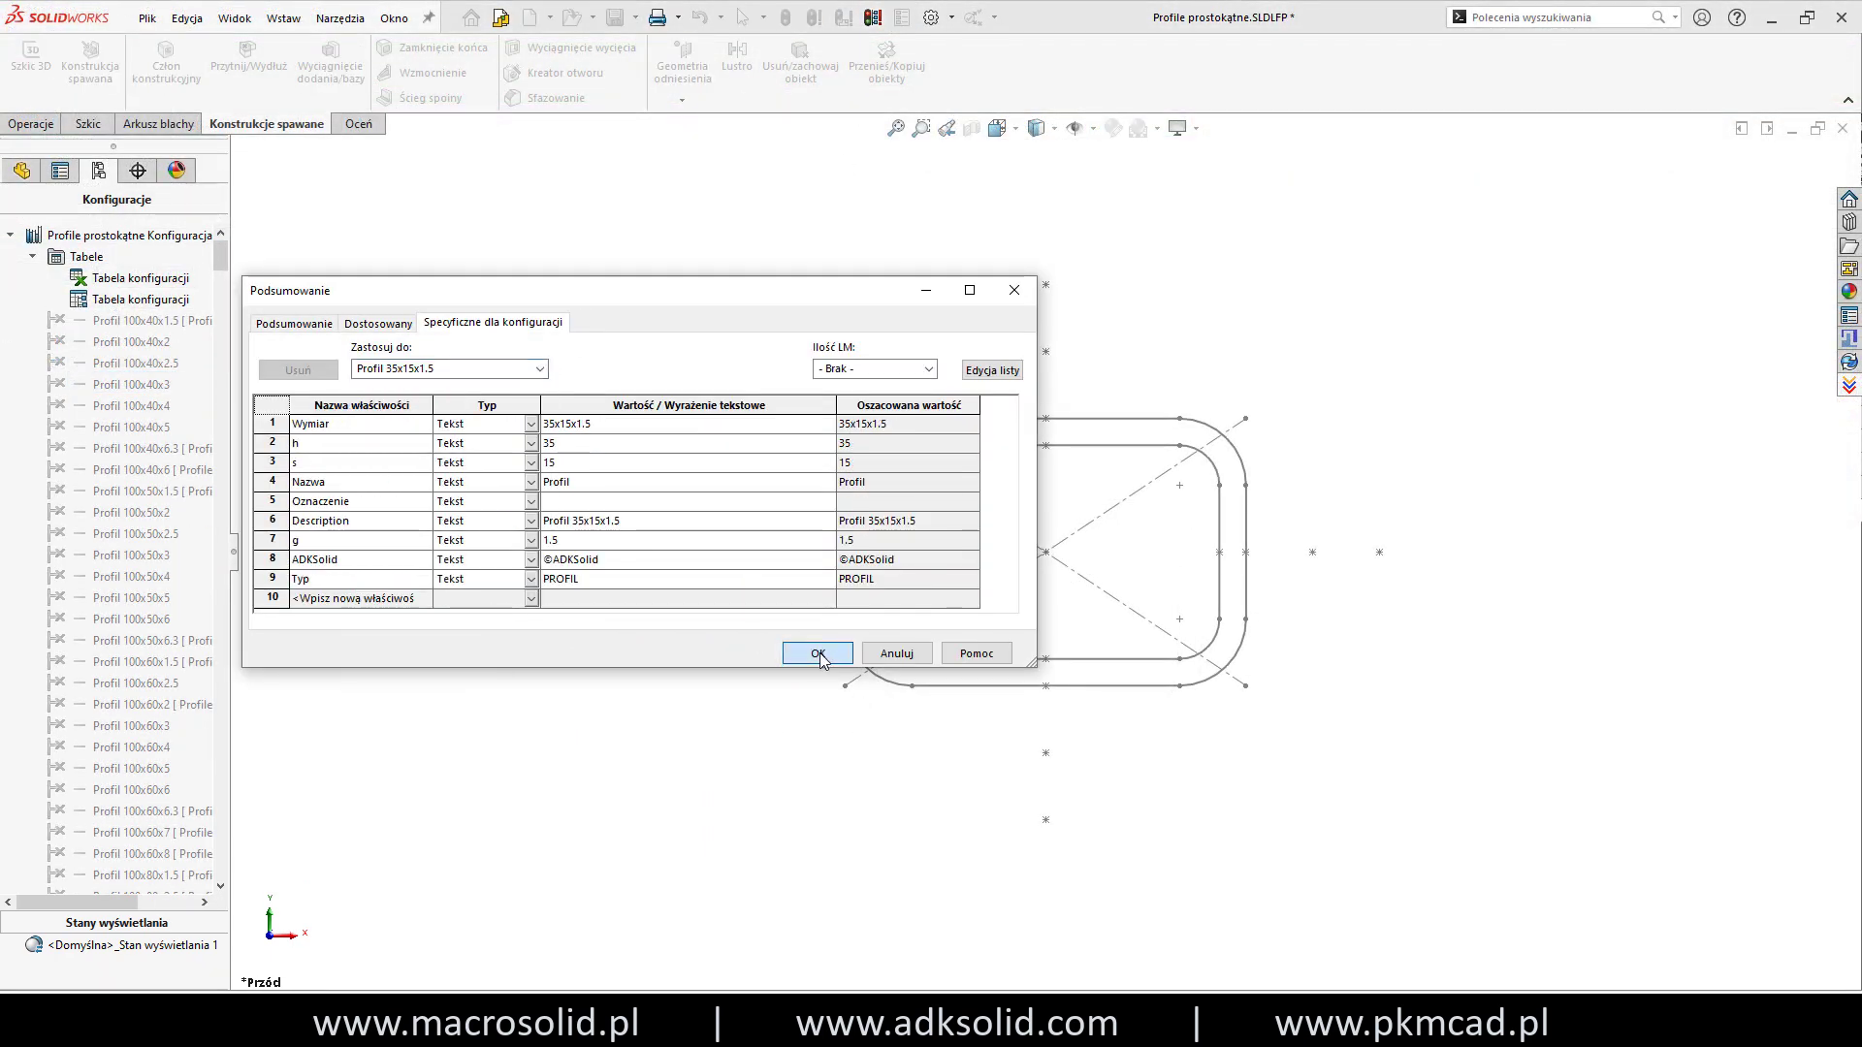
click(817, 653)
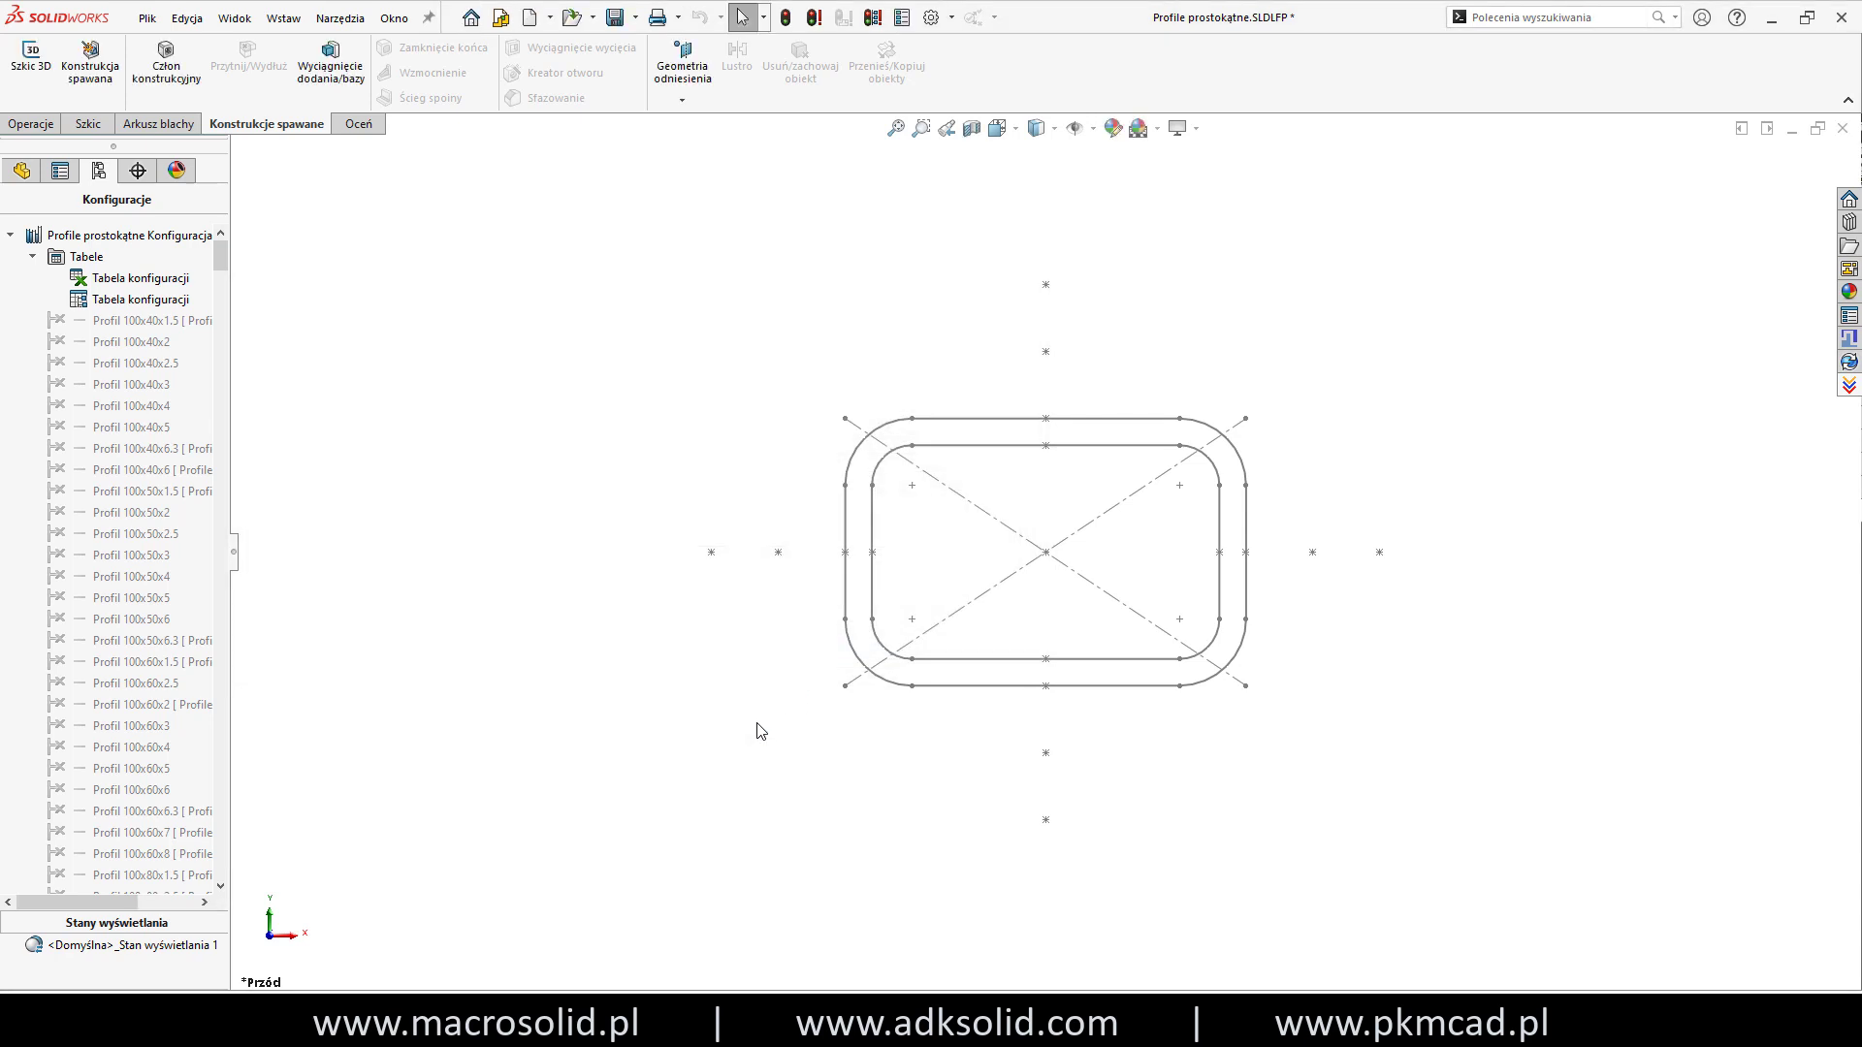
Run the MacroSolid Properties macro to add Materiał and Masa, then verify the new rows in File Properties.
click(1849, 387)
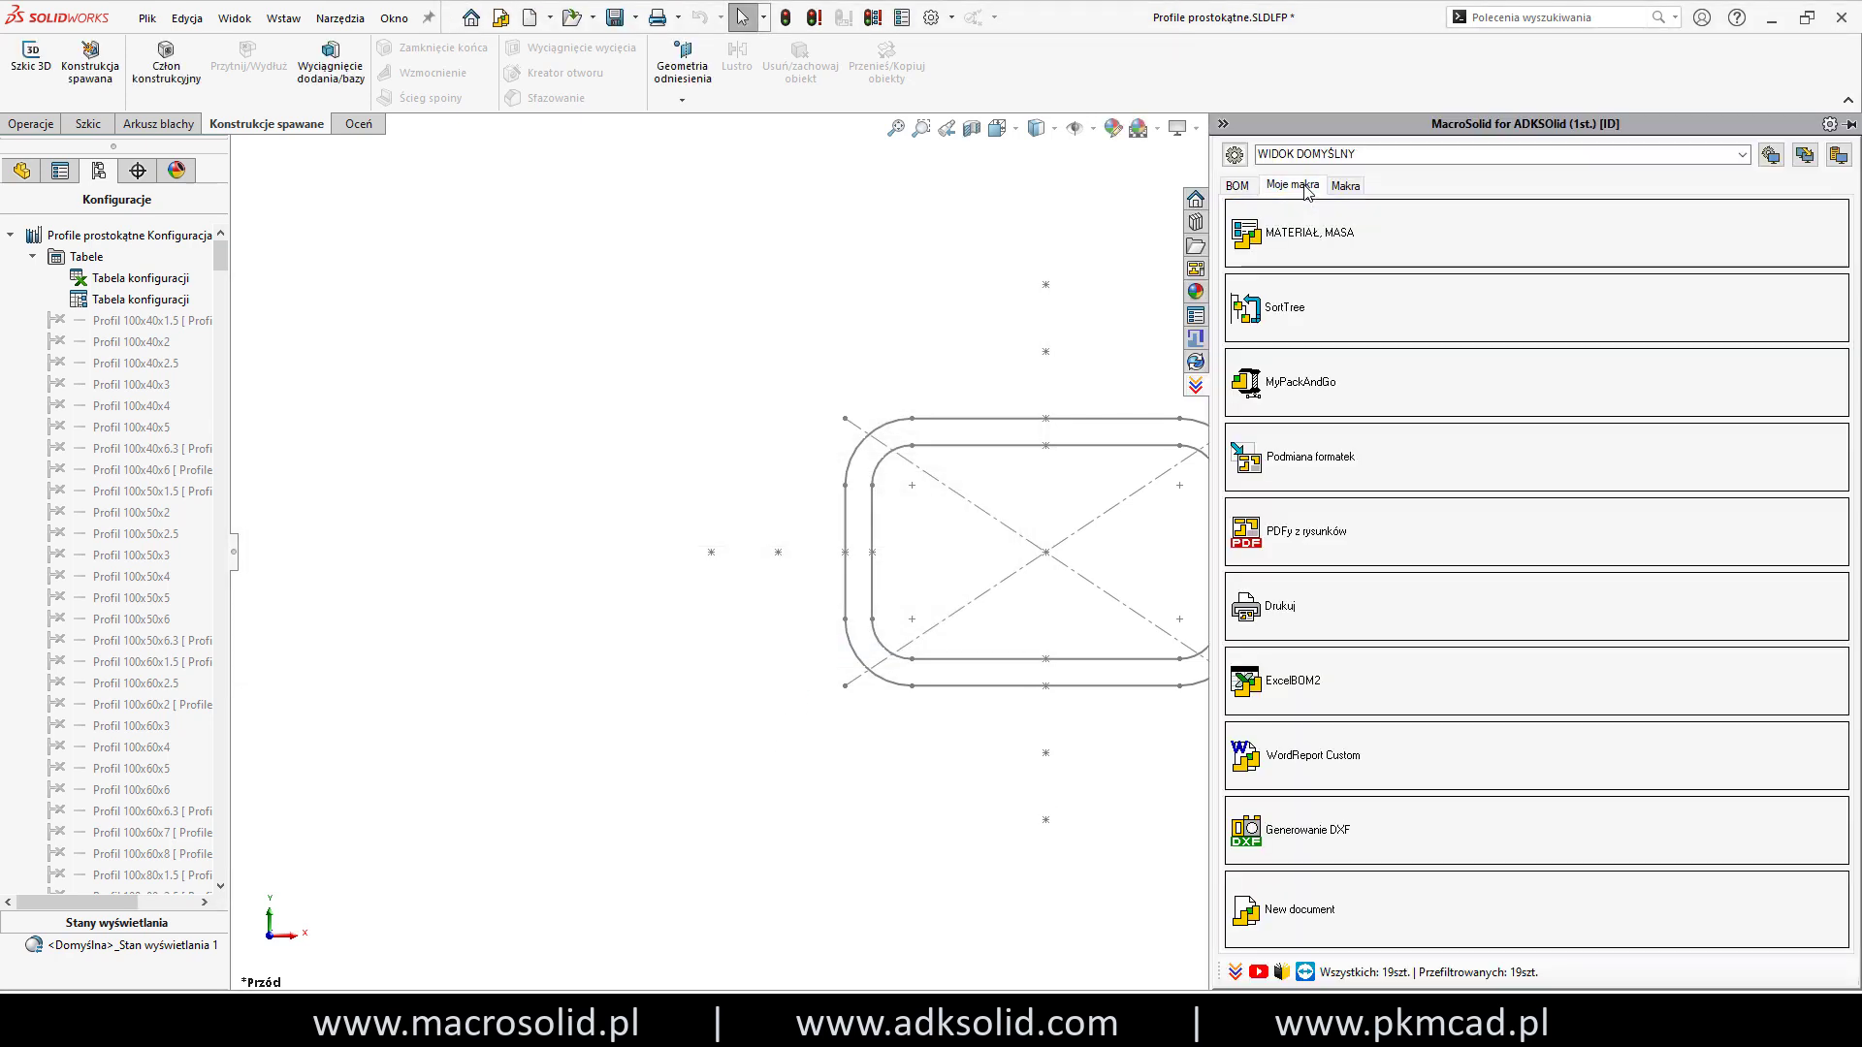
click(1346, 185)
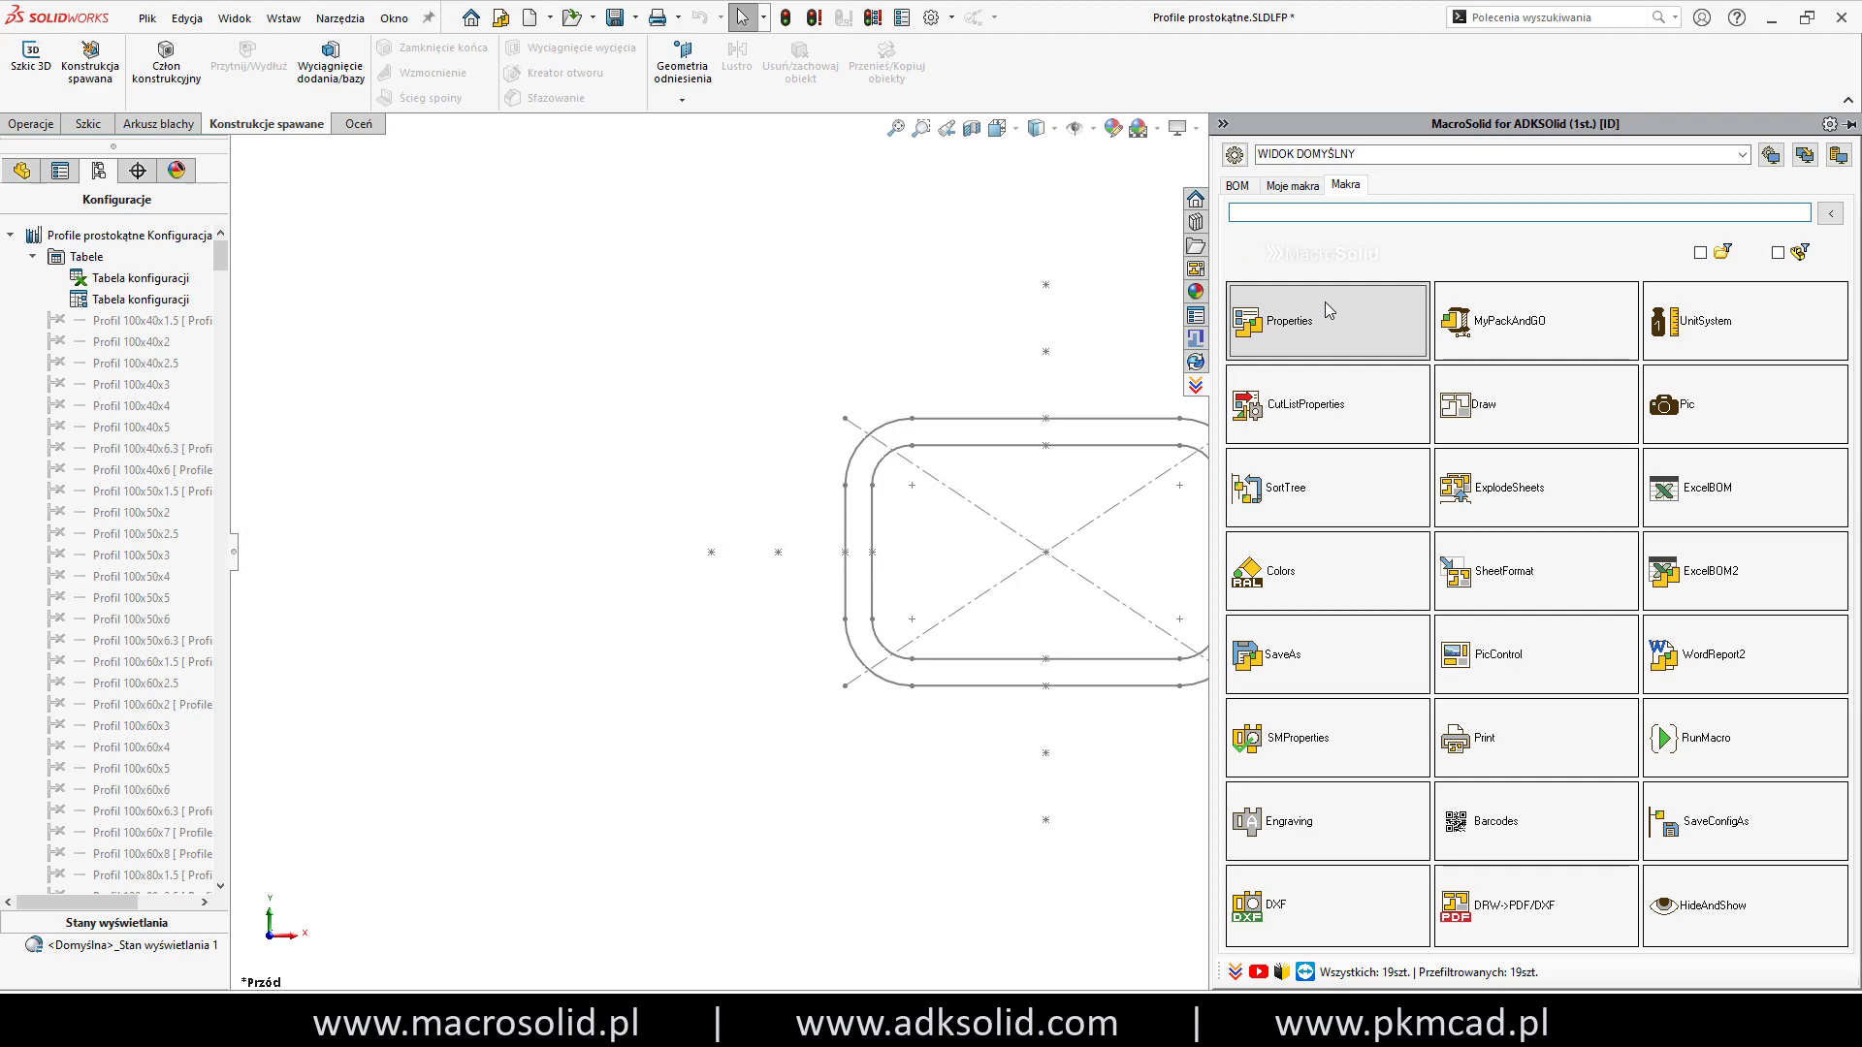
click(1325, 300)
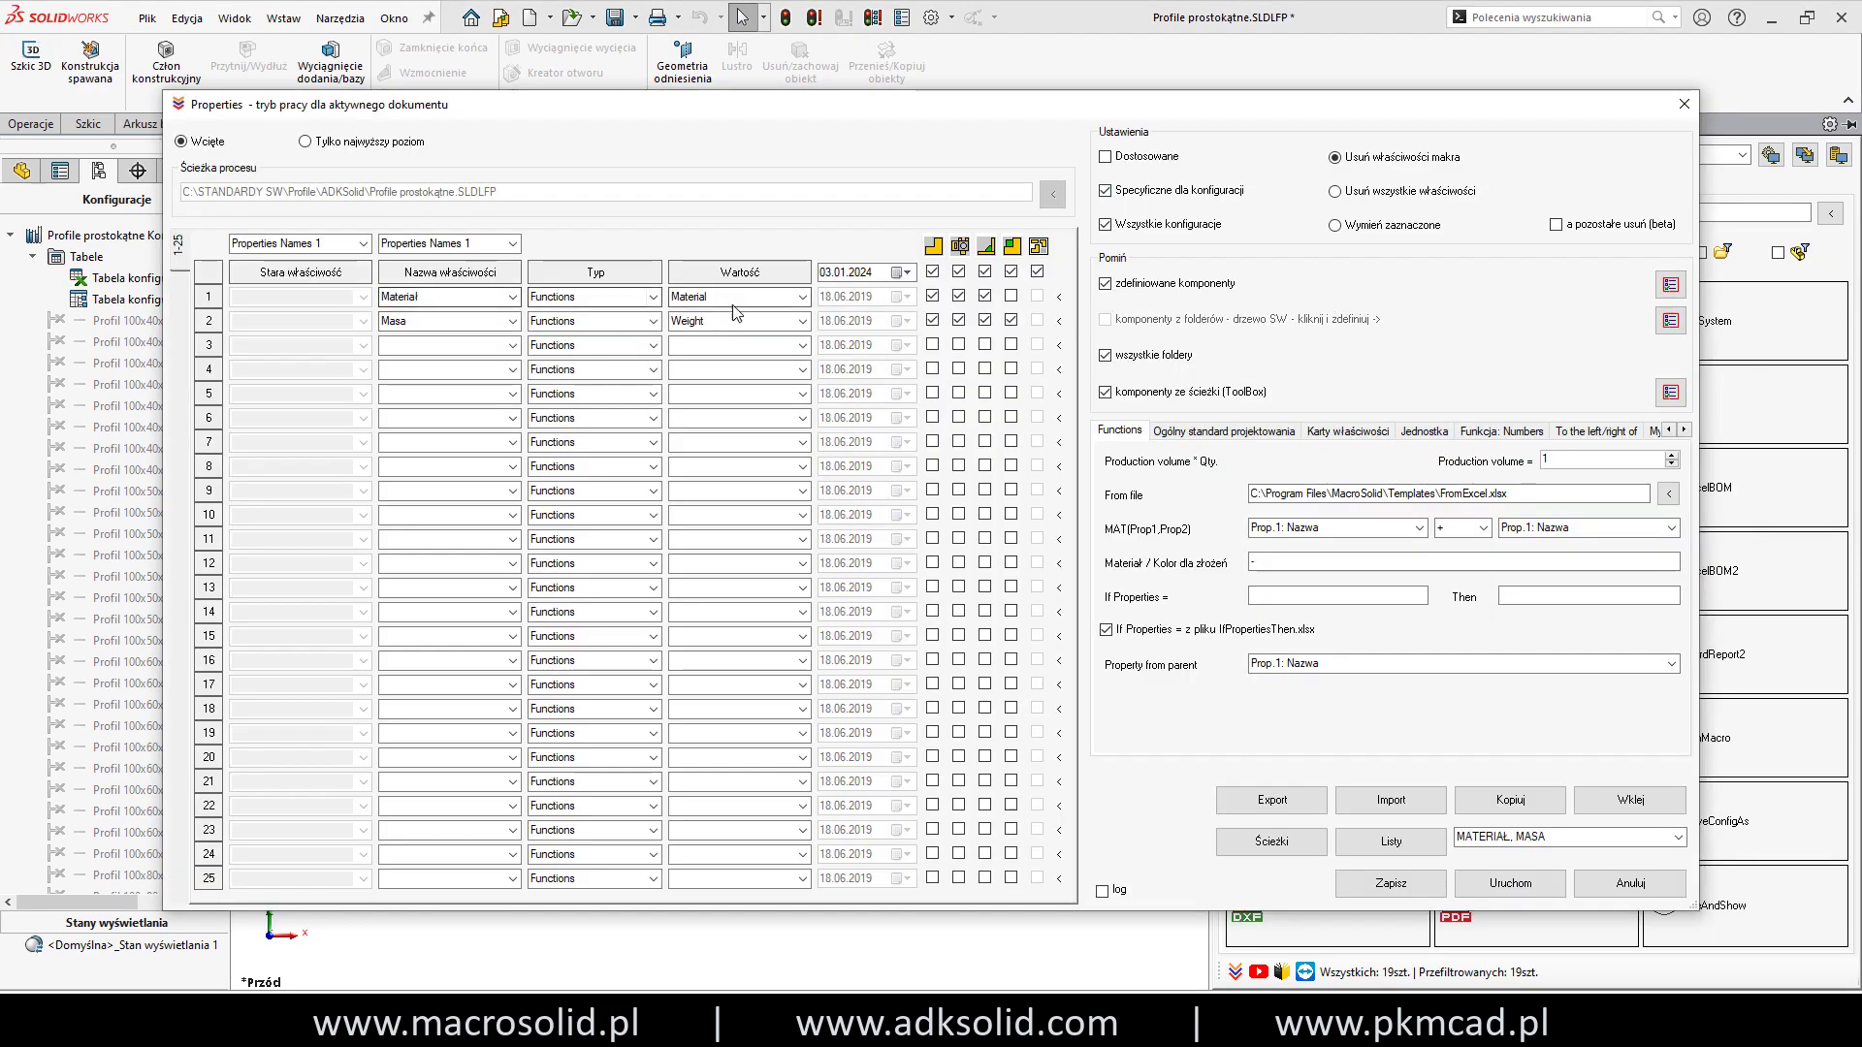
click(1533, 886)
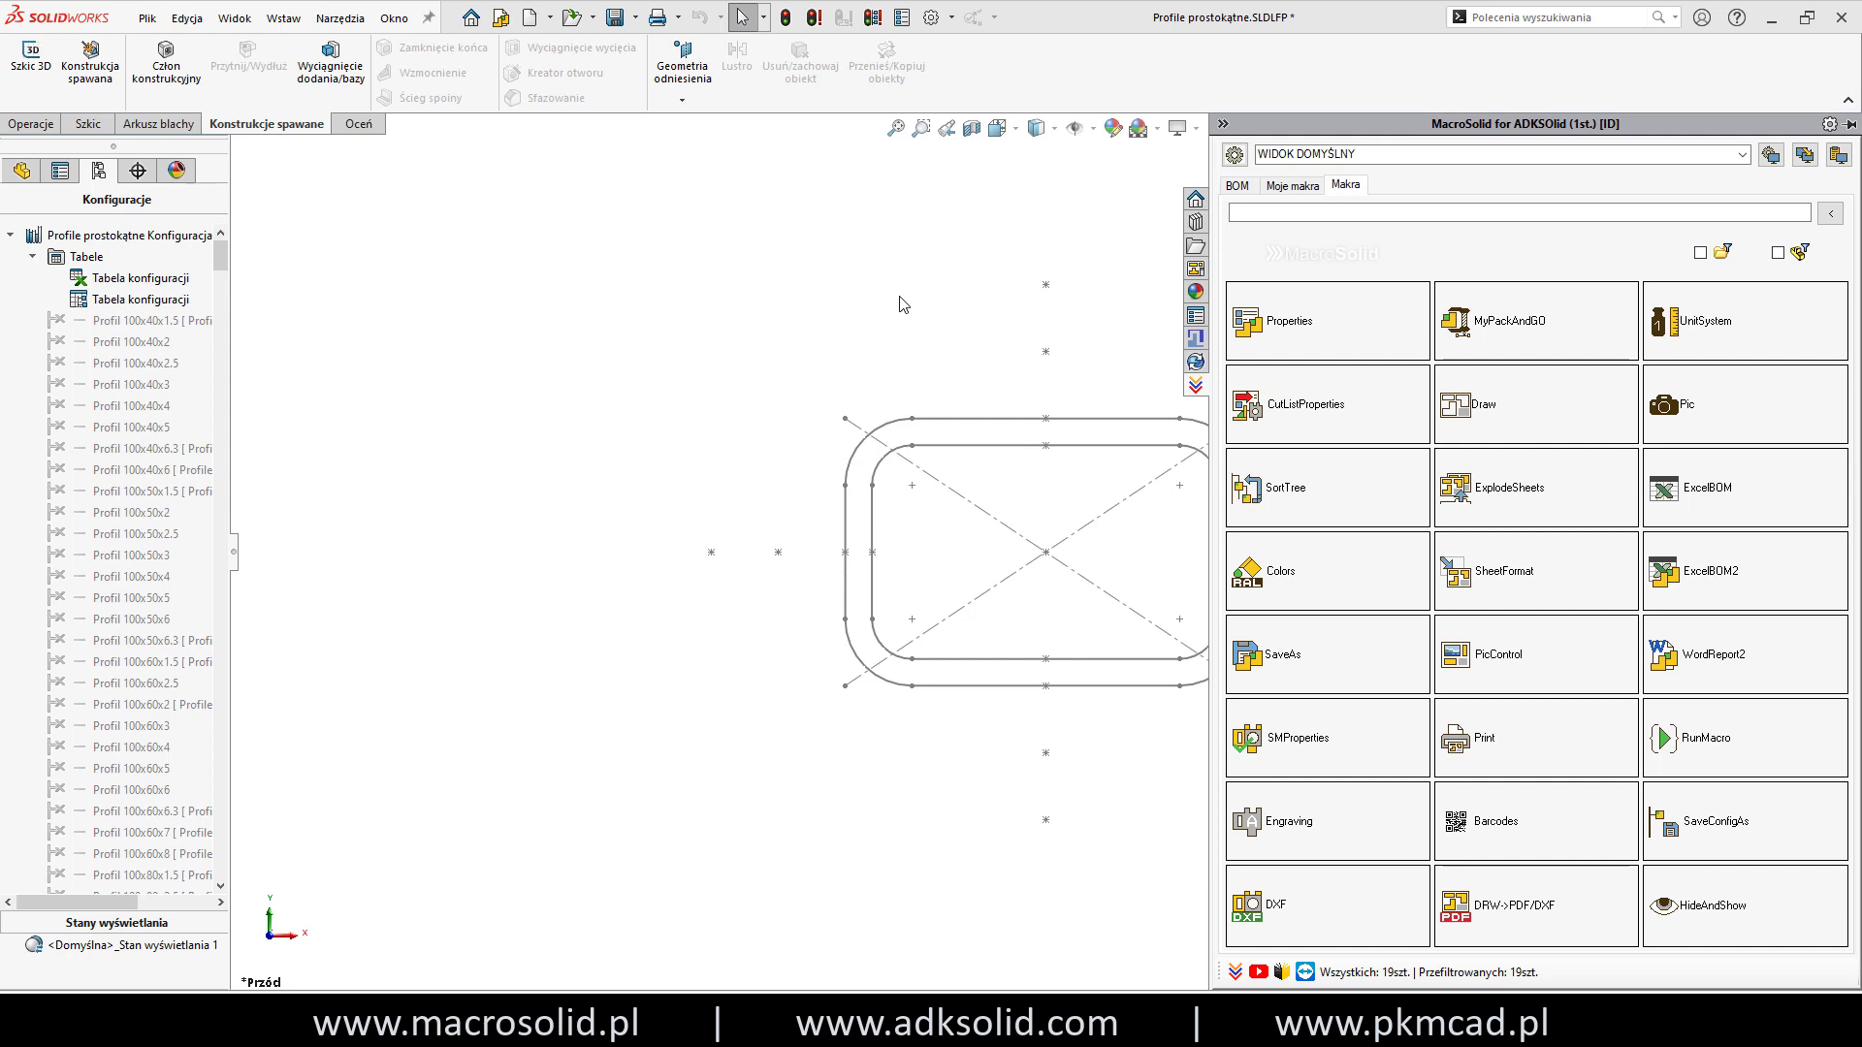
click(907, 20)
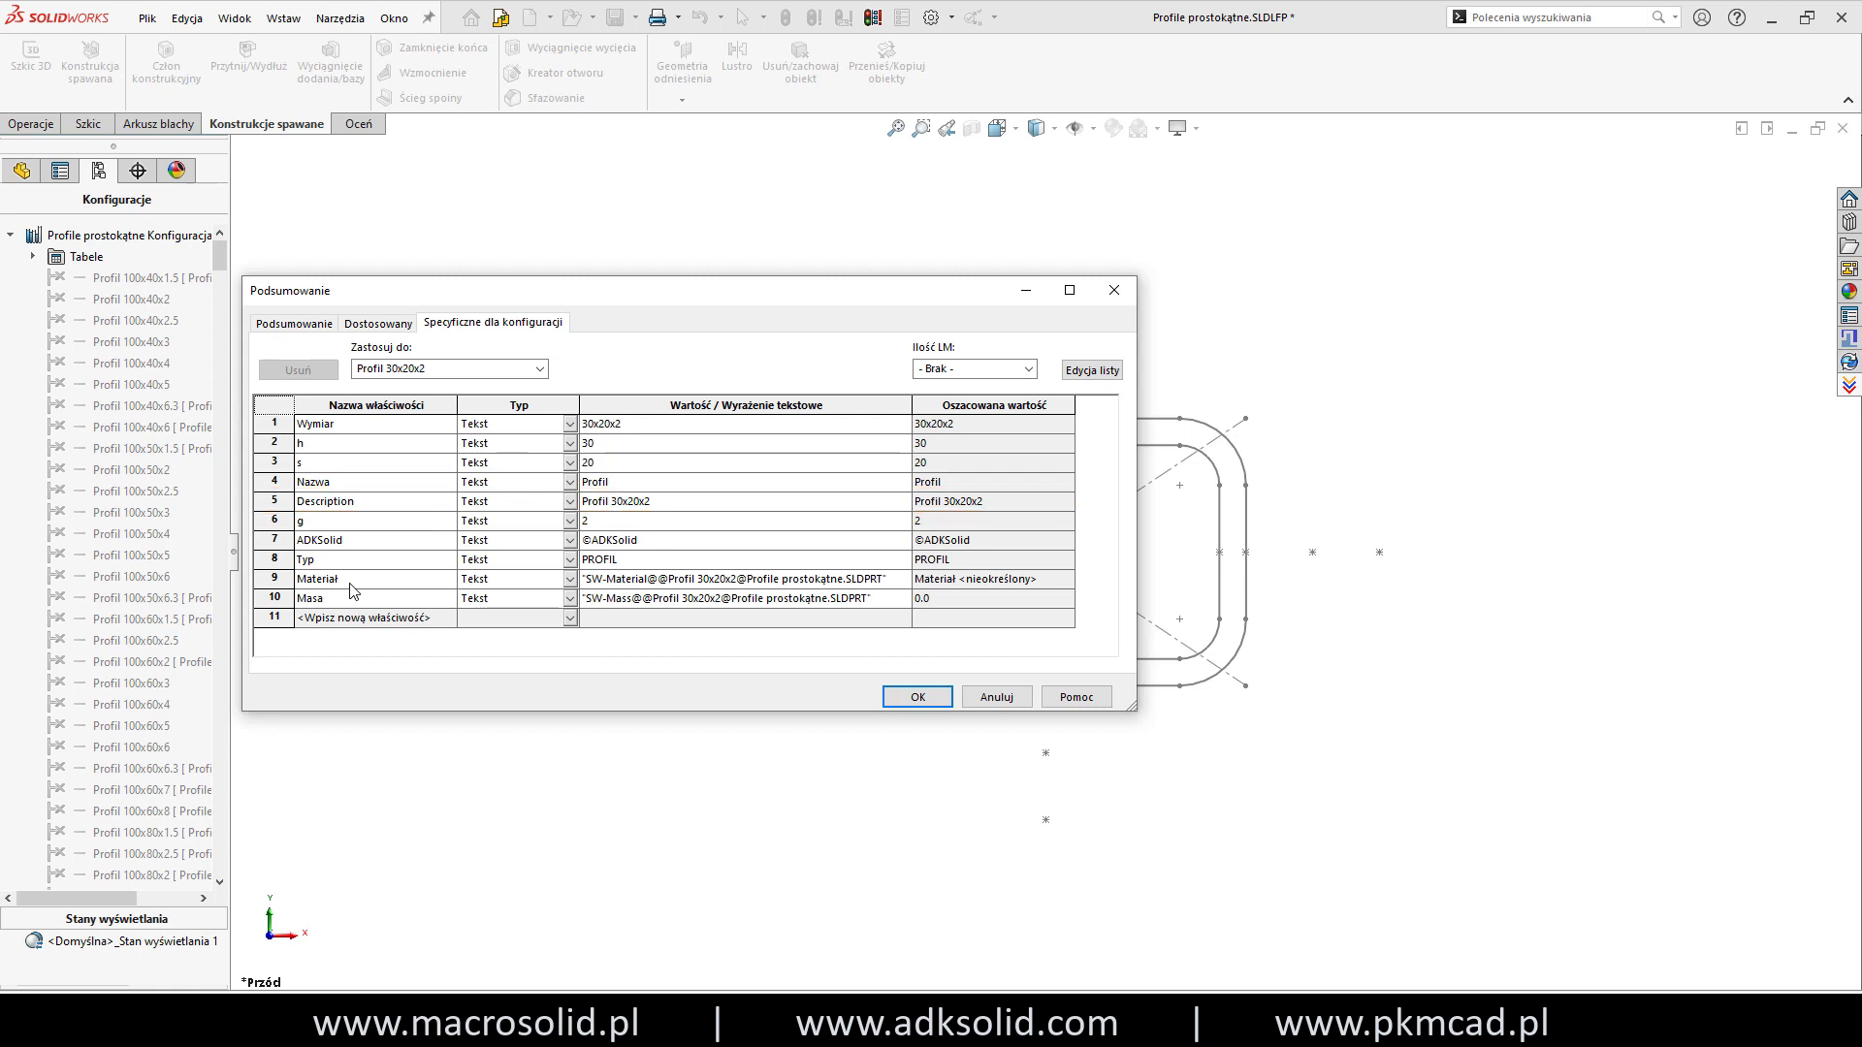
drag(277, 578, 274, 598)
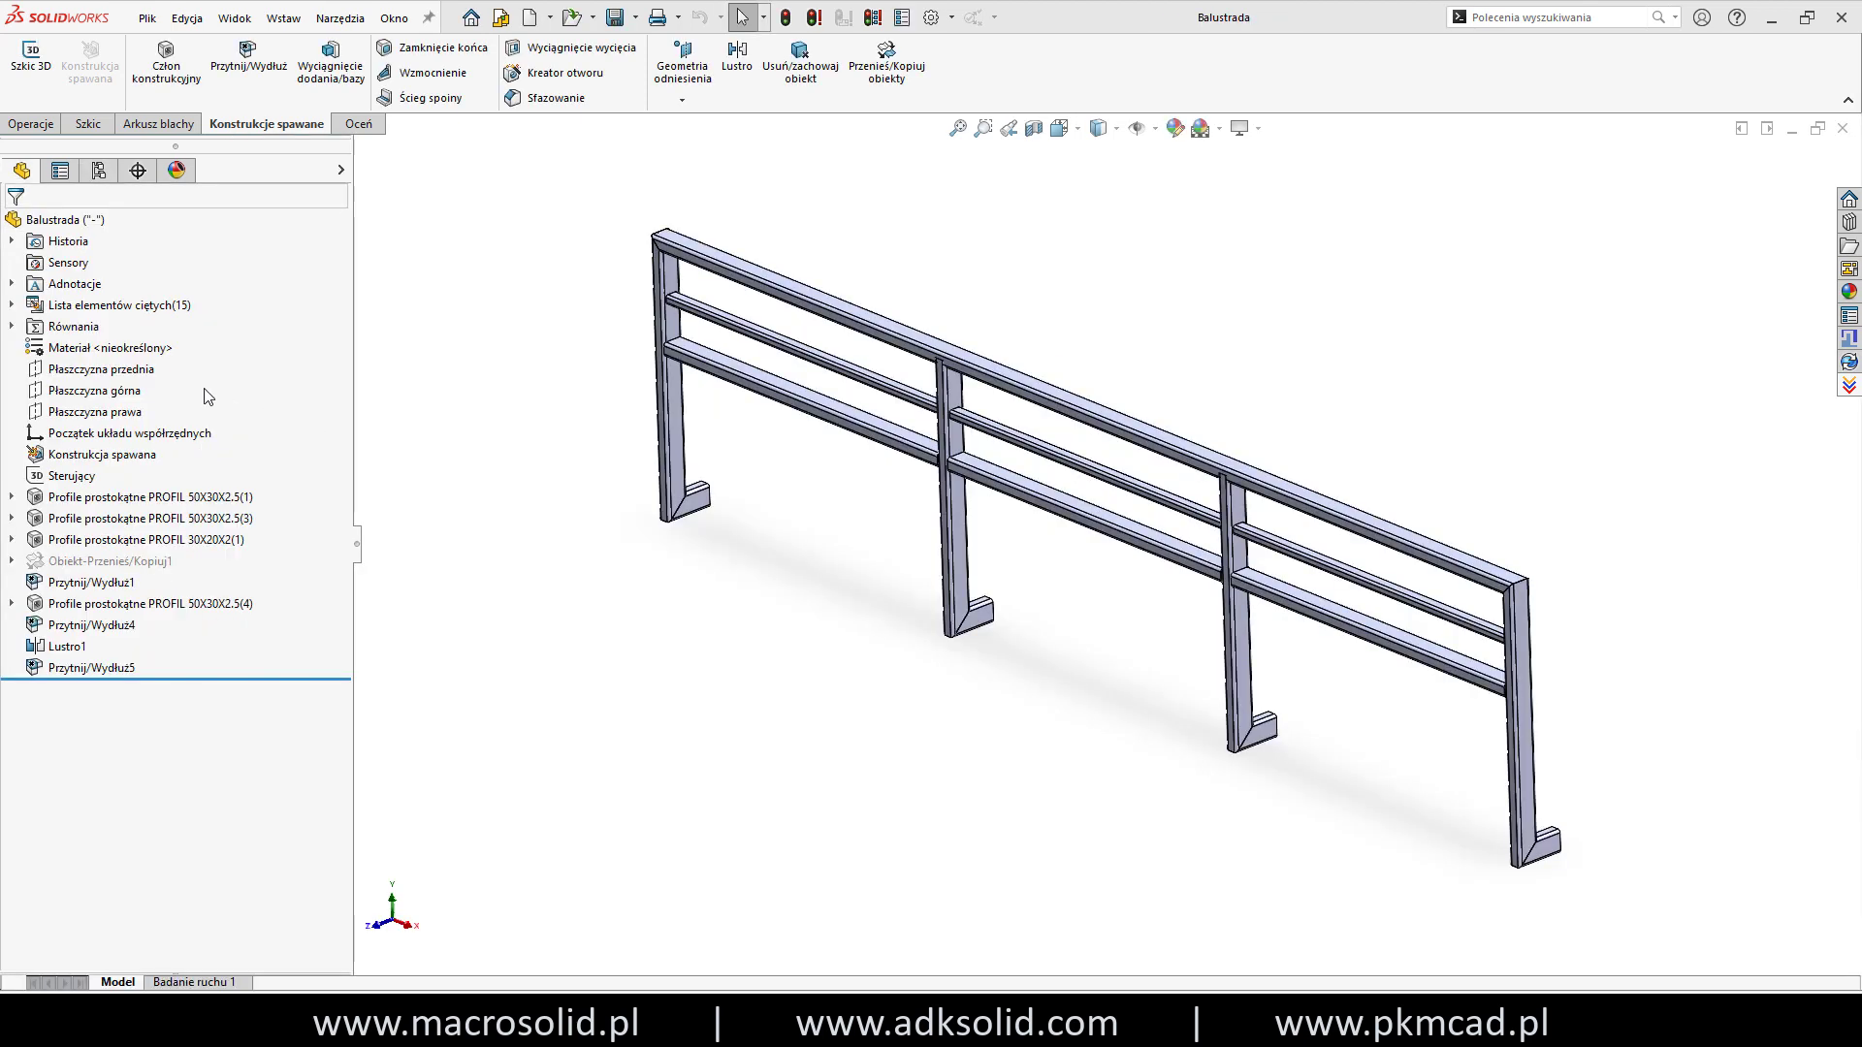
Check that the first cut-list item, Profil 50x30x2.5, shows Wymiar 50x30x2.5 and Opis properties.
click(11, 304)
right_click(85, 328)
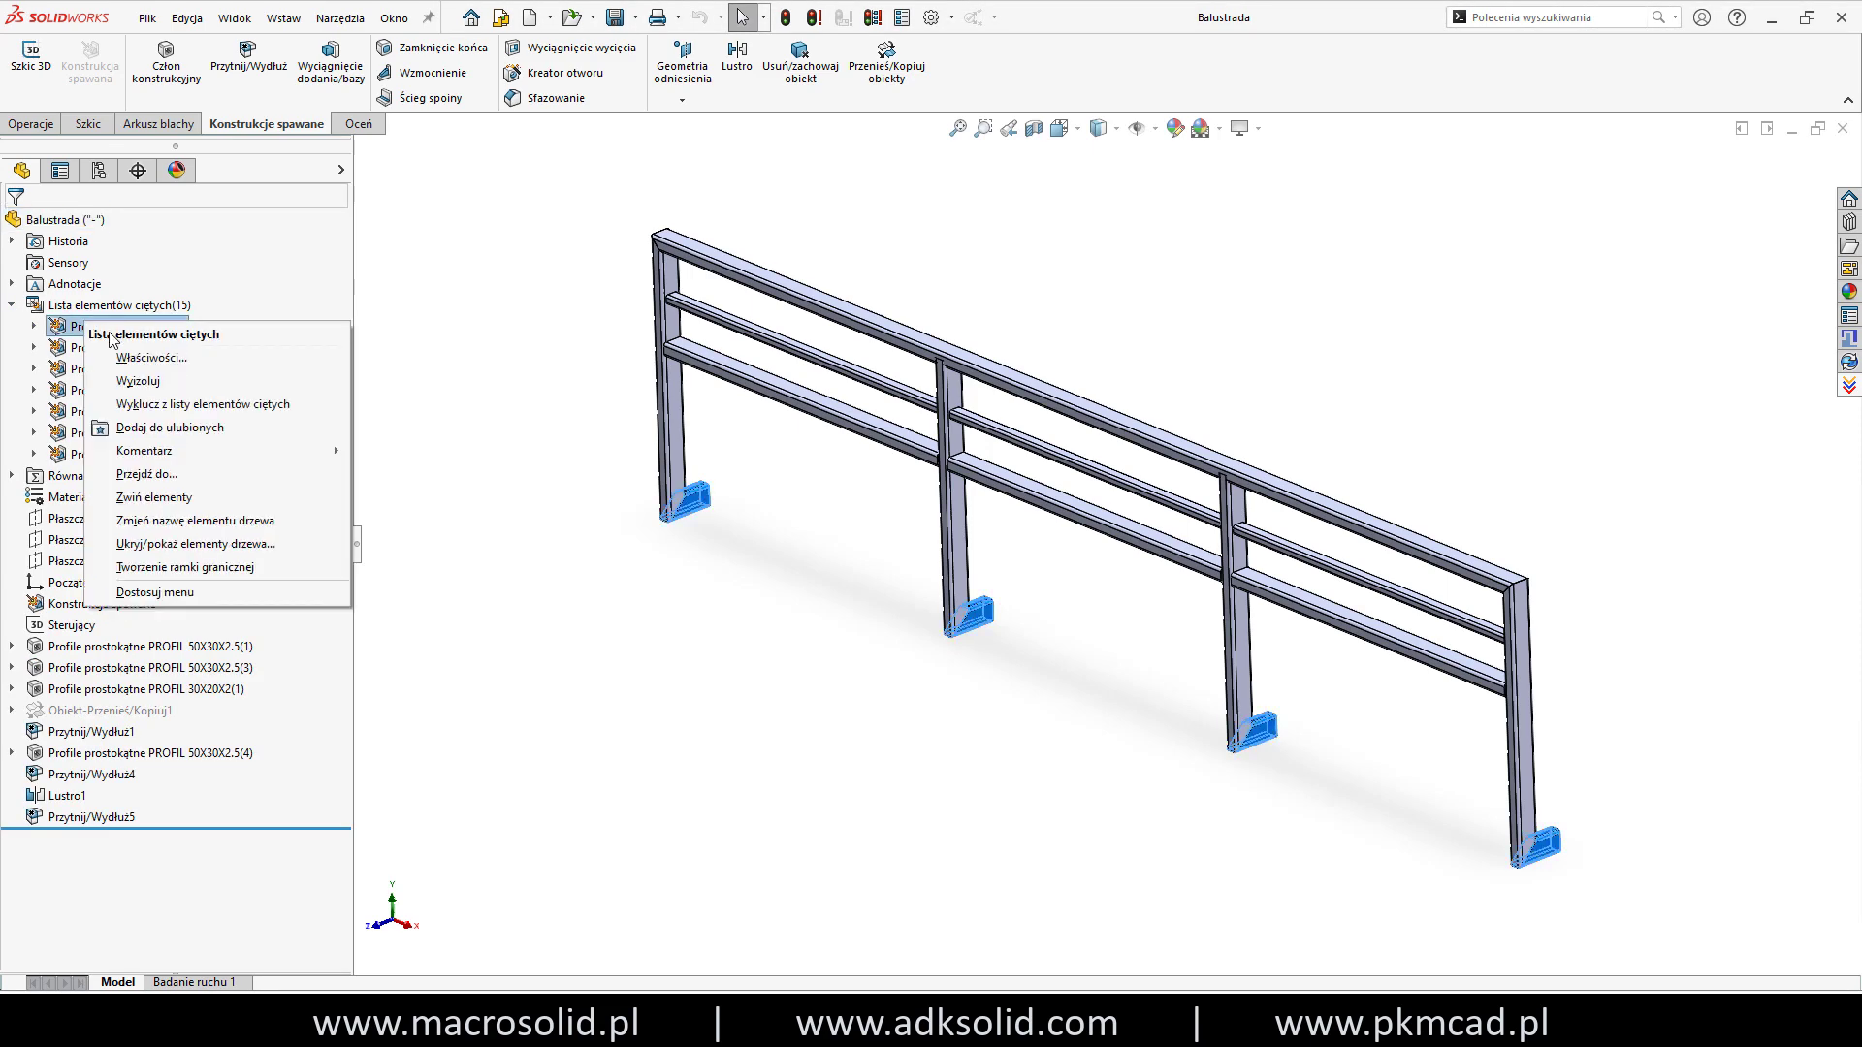
click(121, 366)
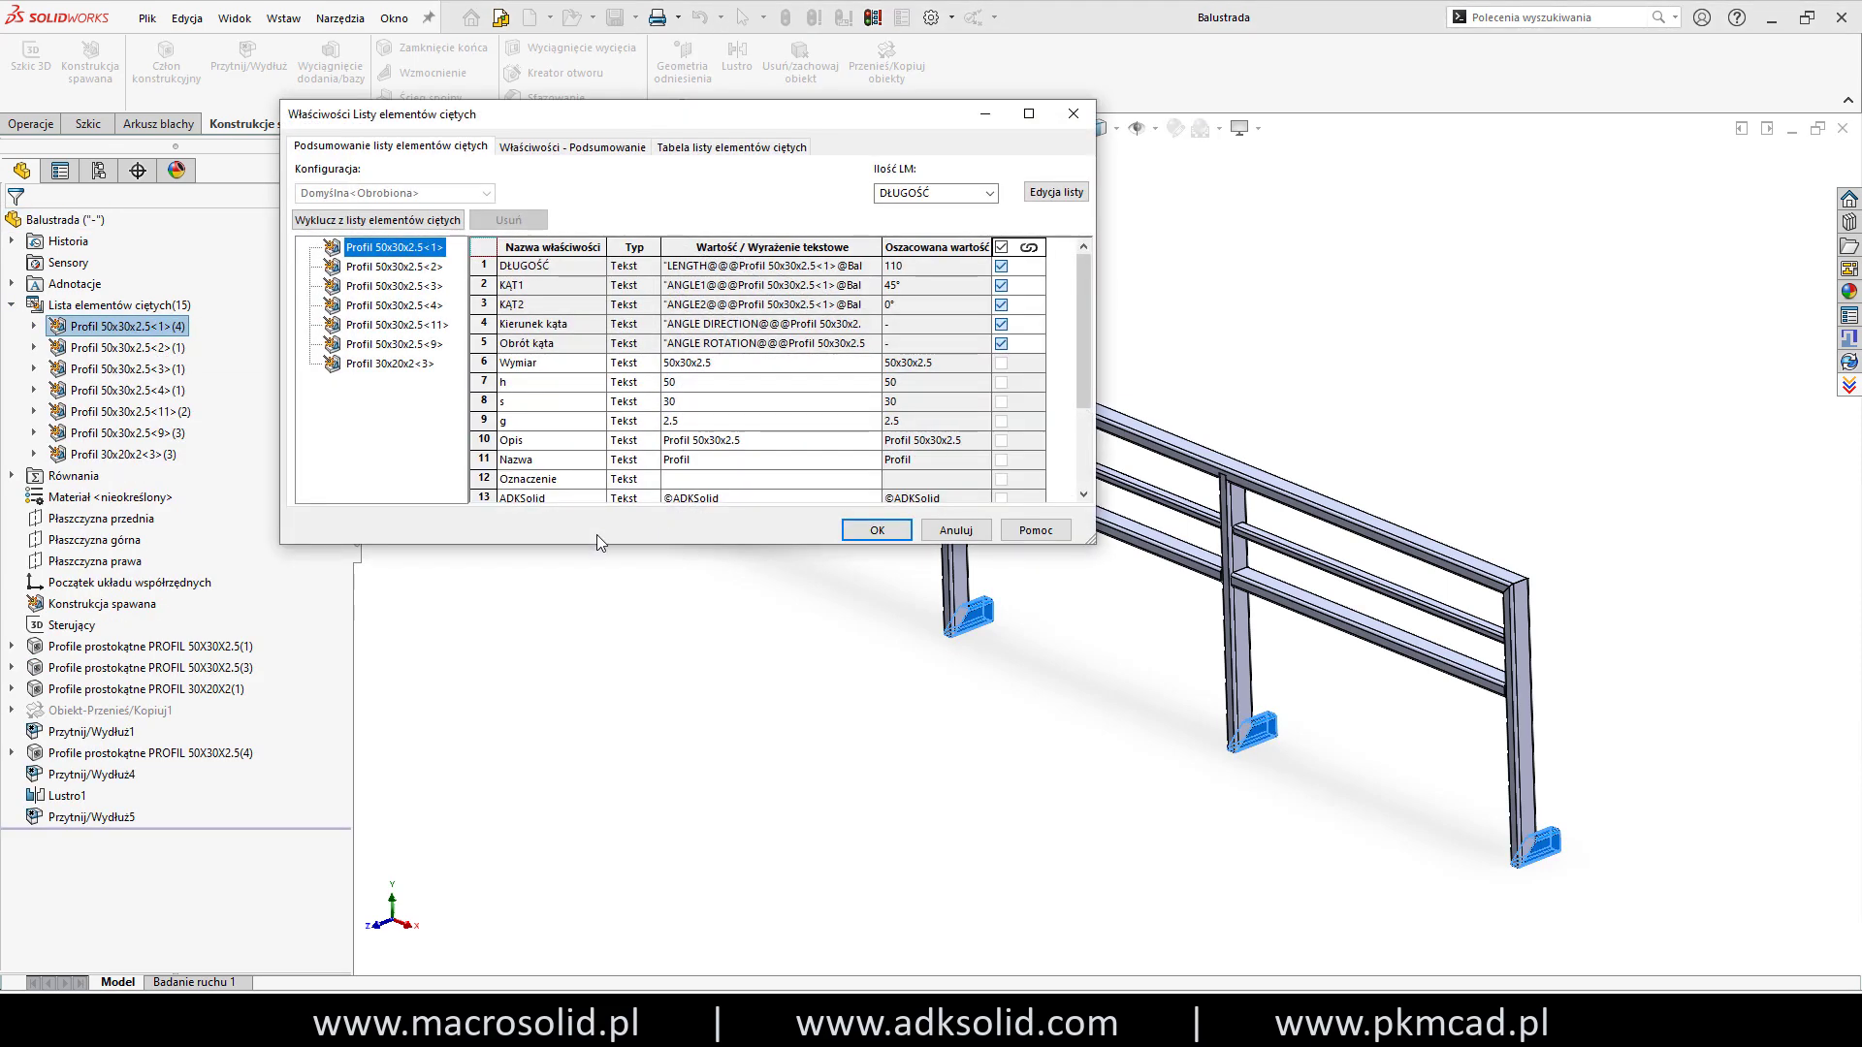
drag(593, 551, 594, 629)
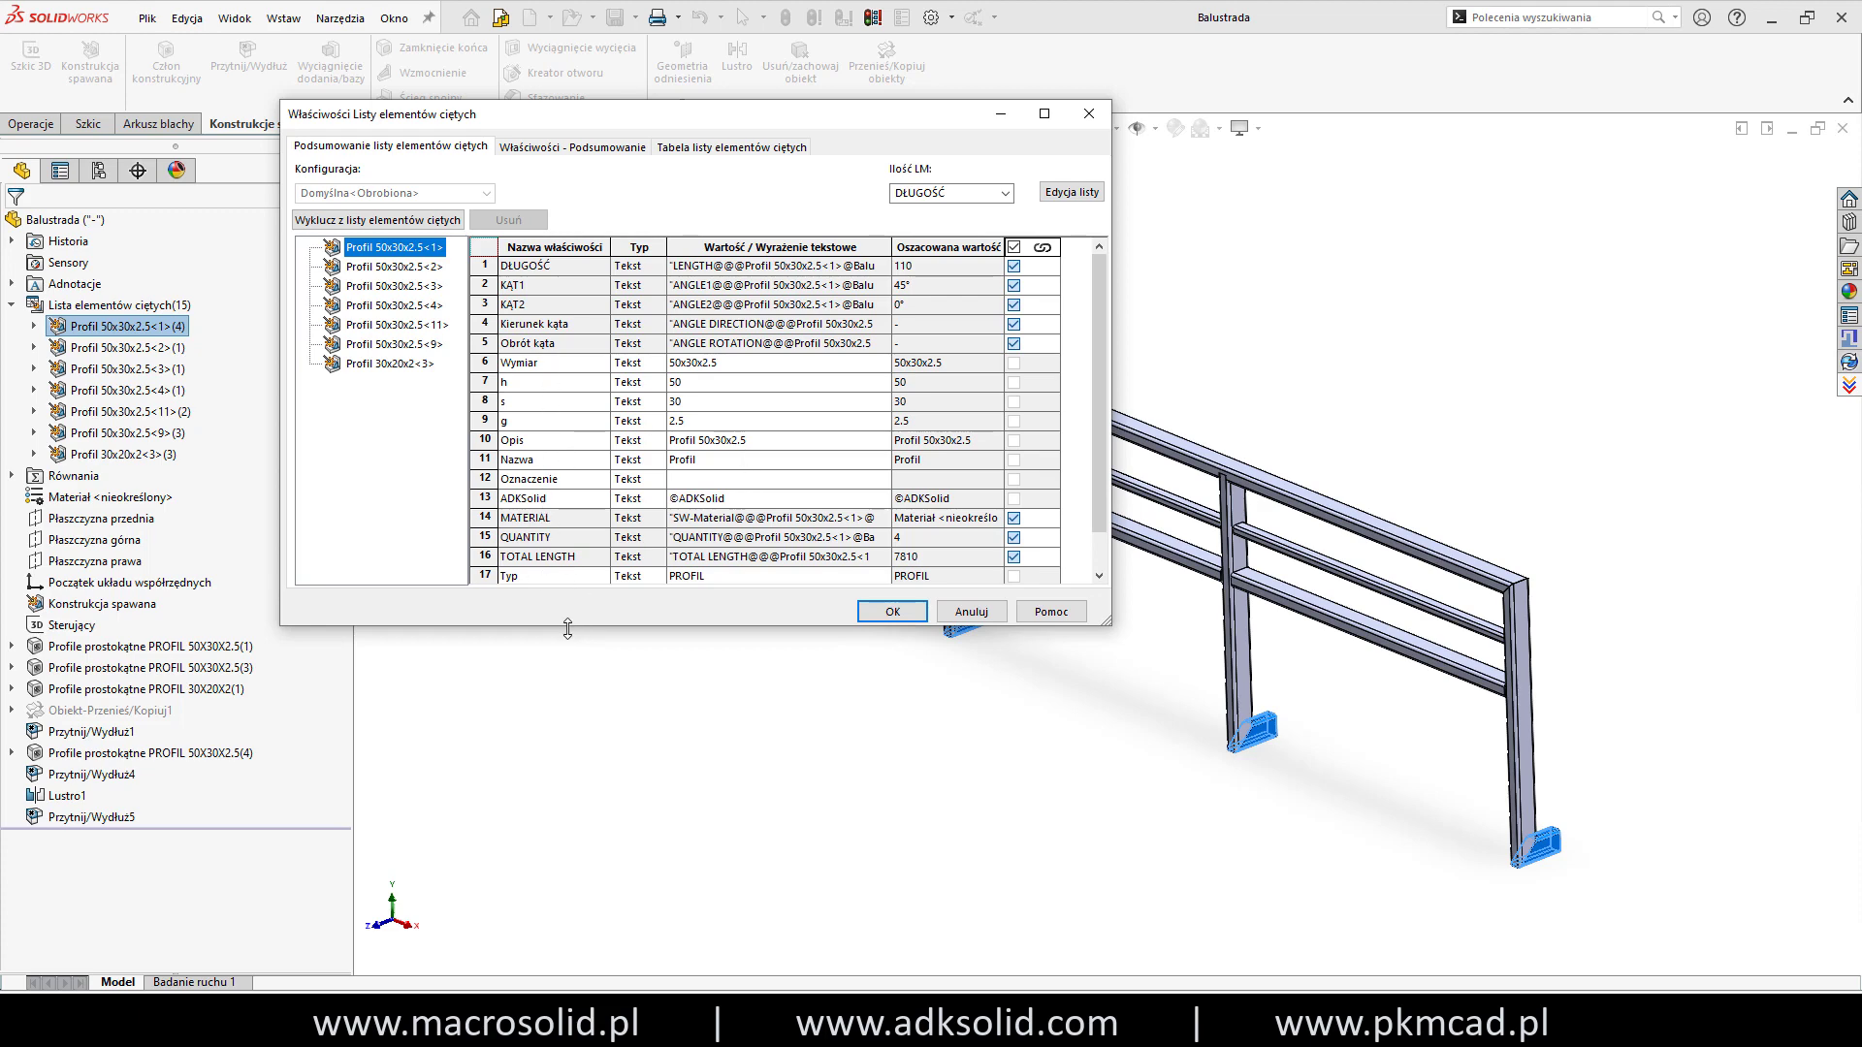
drag(567, 629, 568, 649)
click(891, 633)
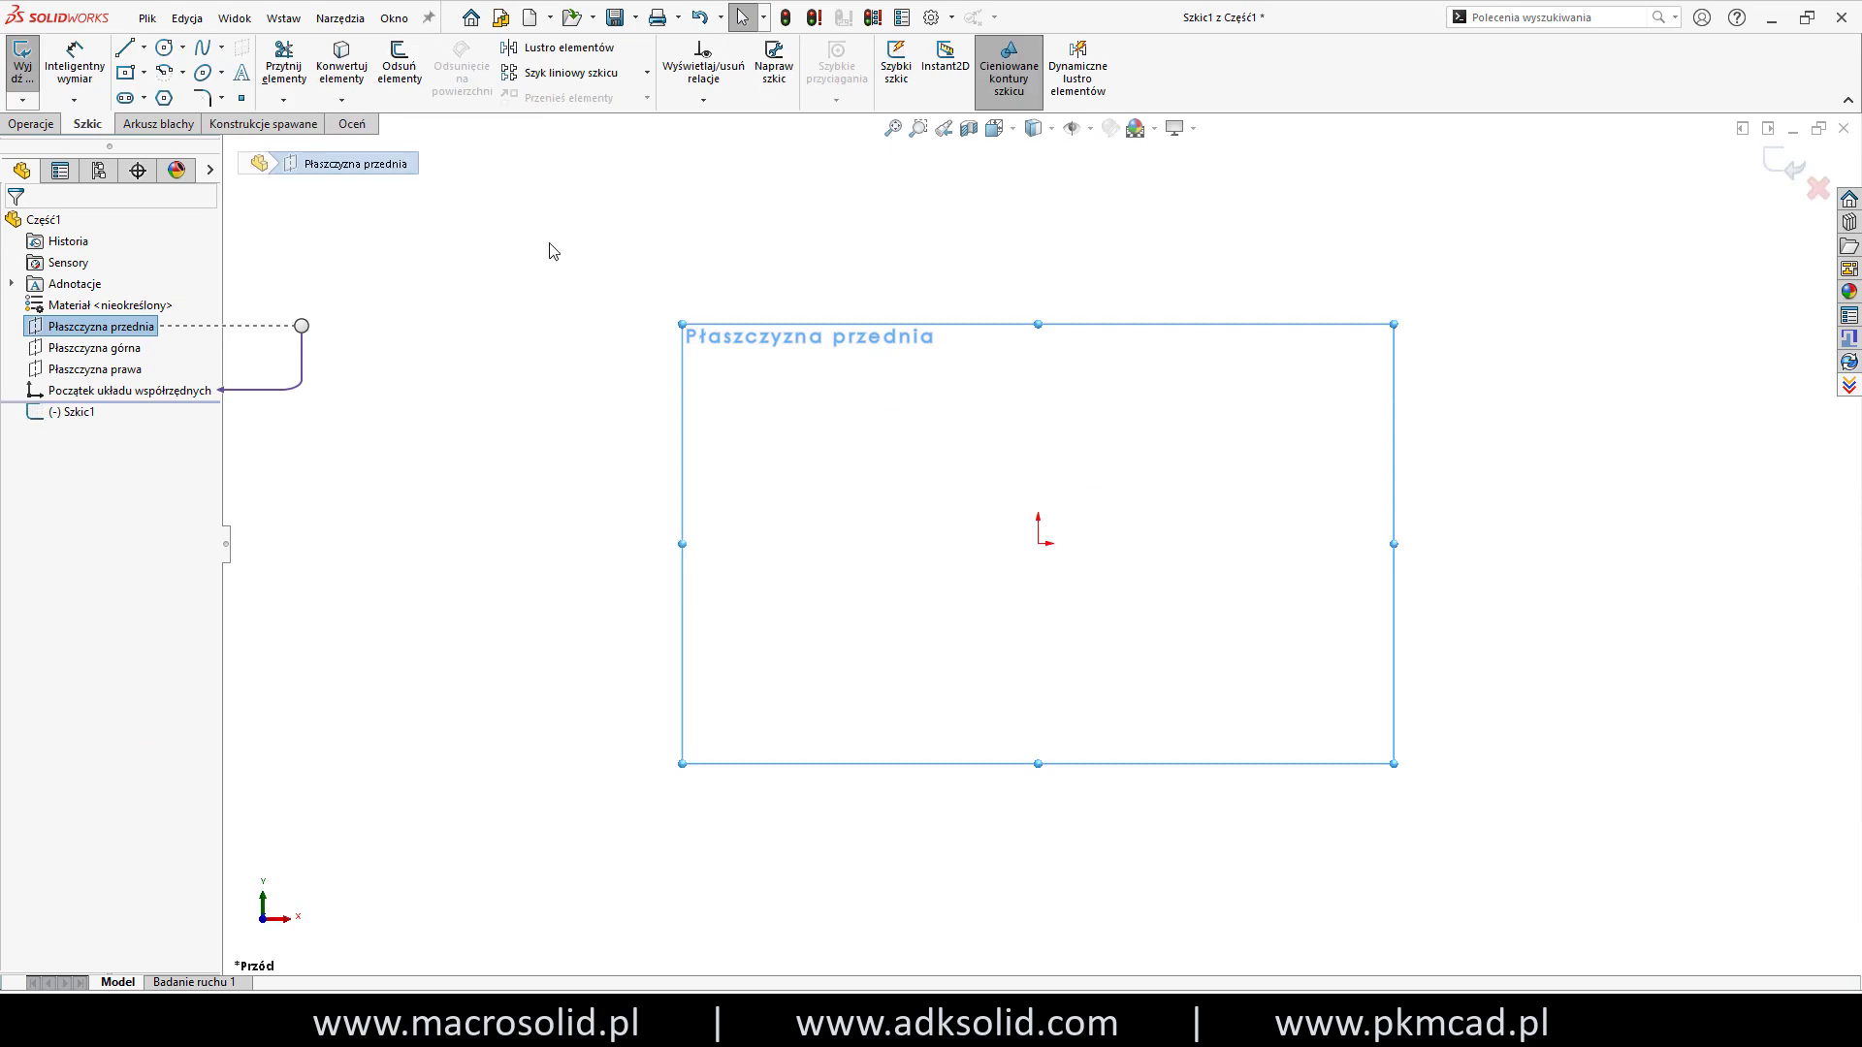
Sketch a 500 mm vertical line from the origin and exit the sketch.
key(l)
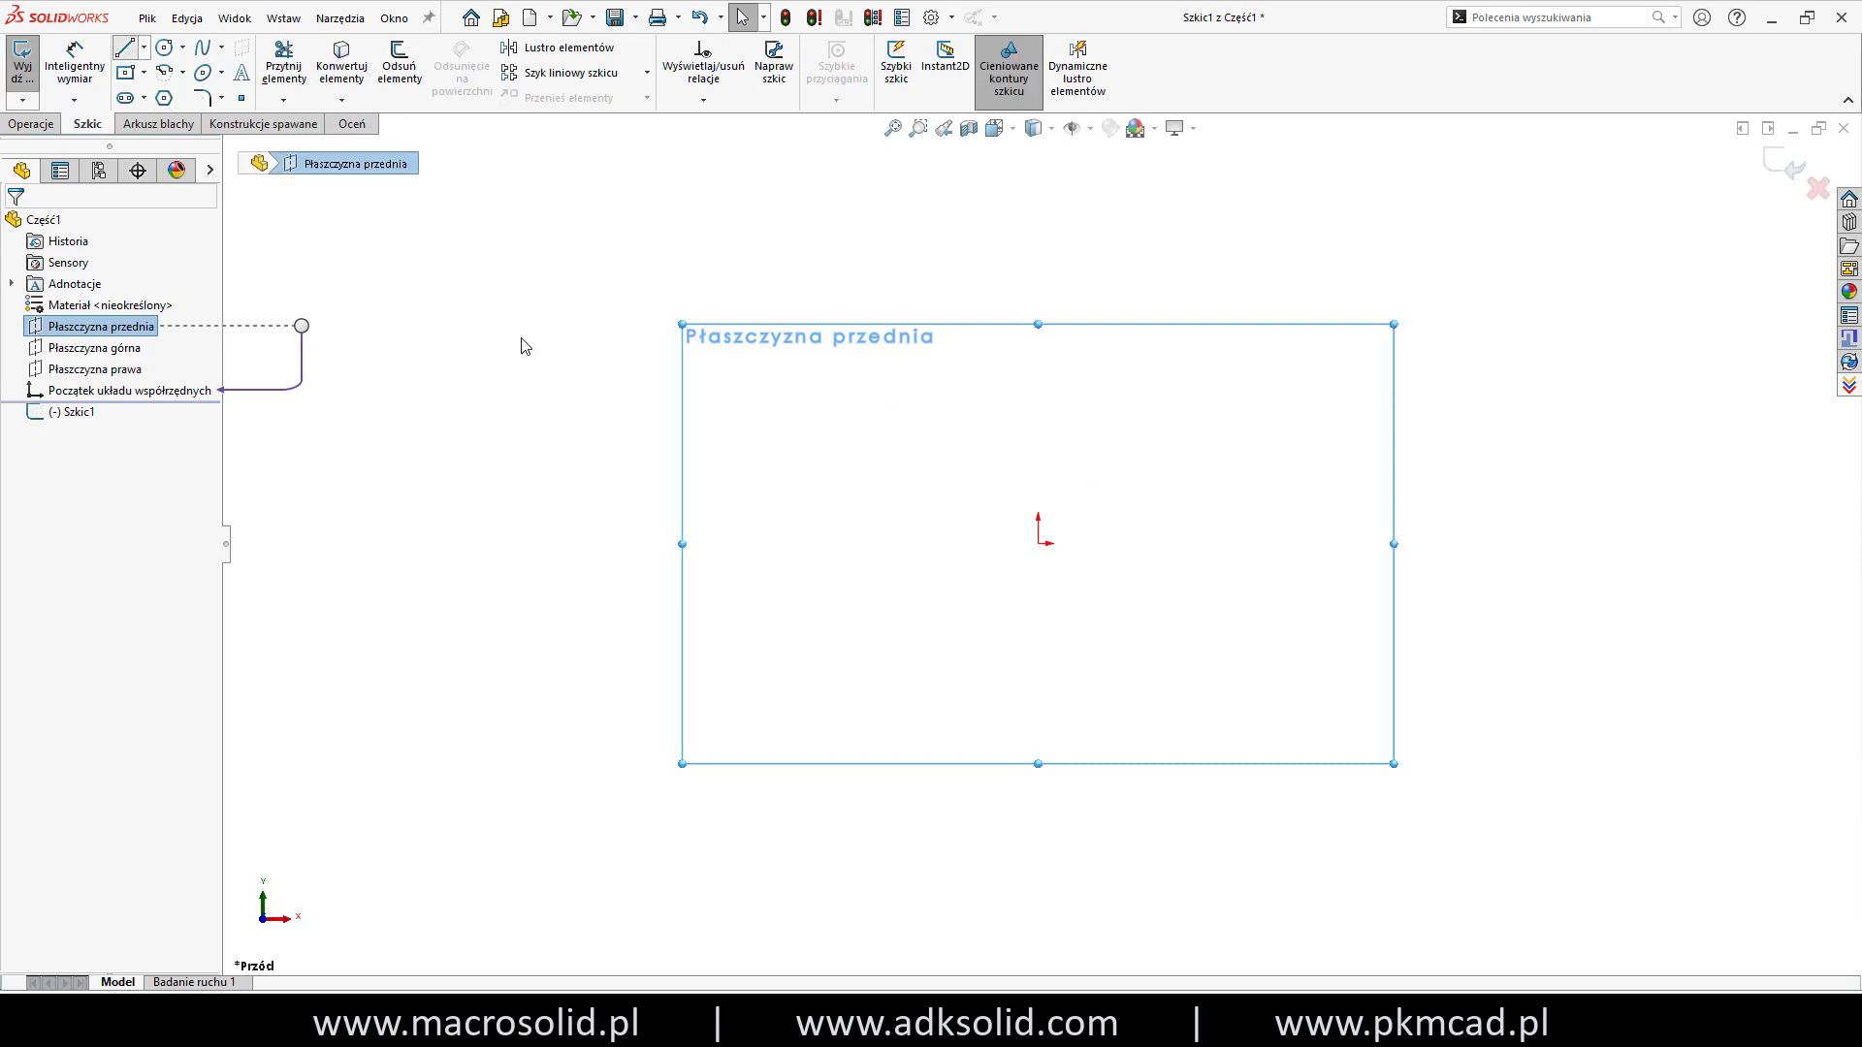
click(1038, 544)
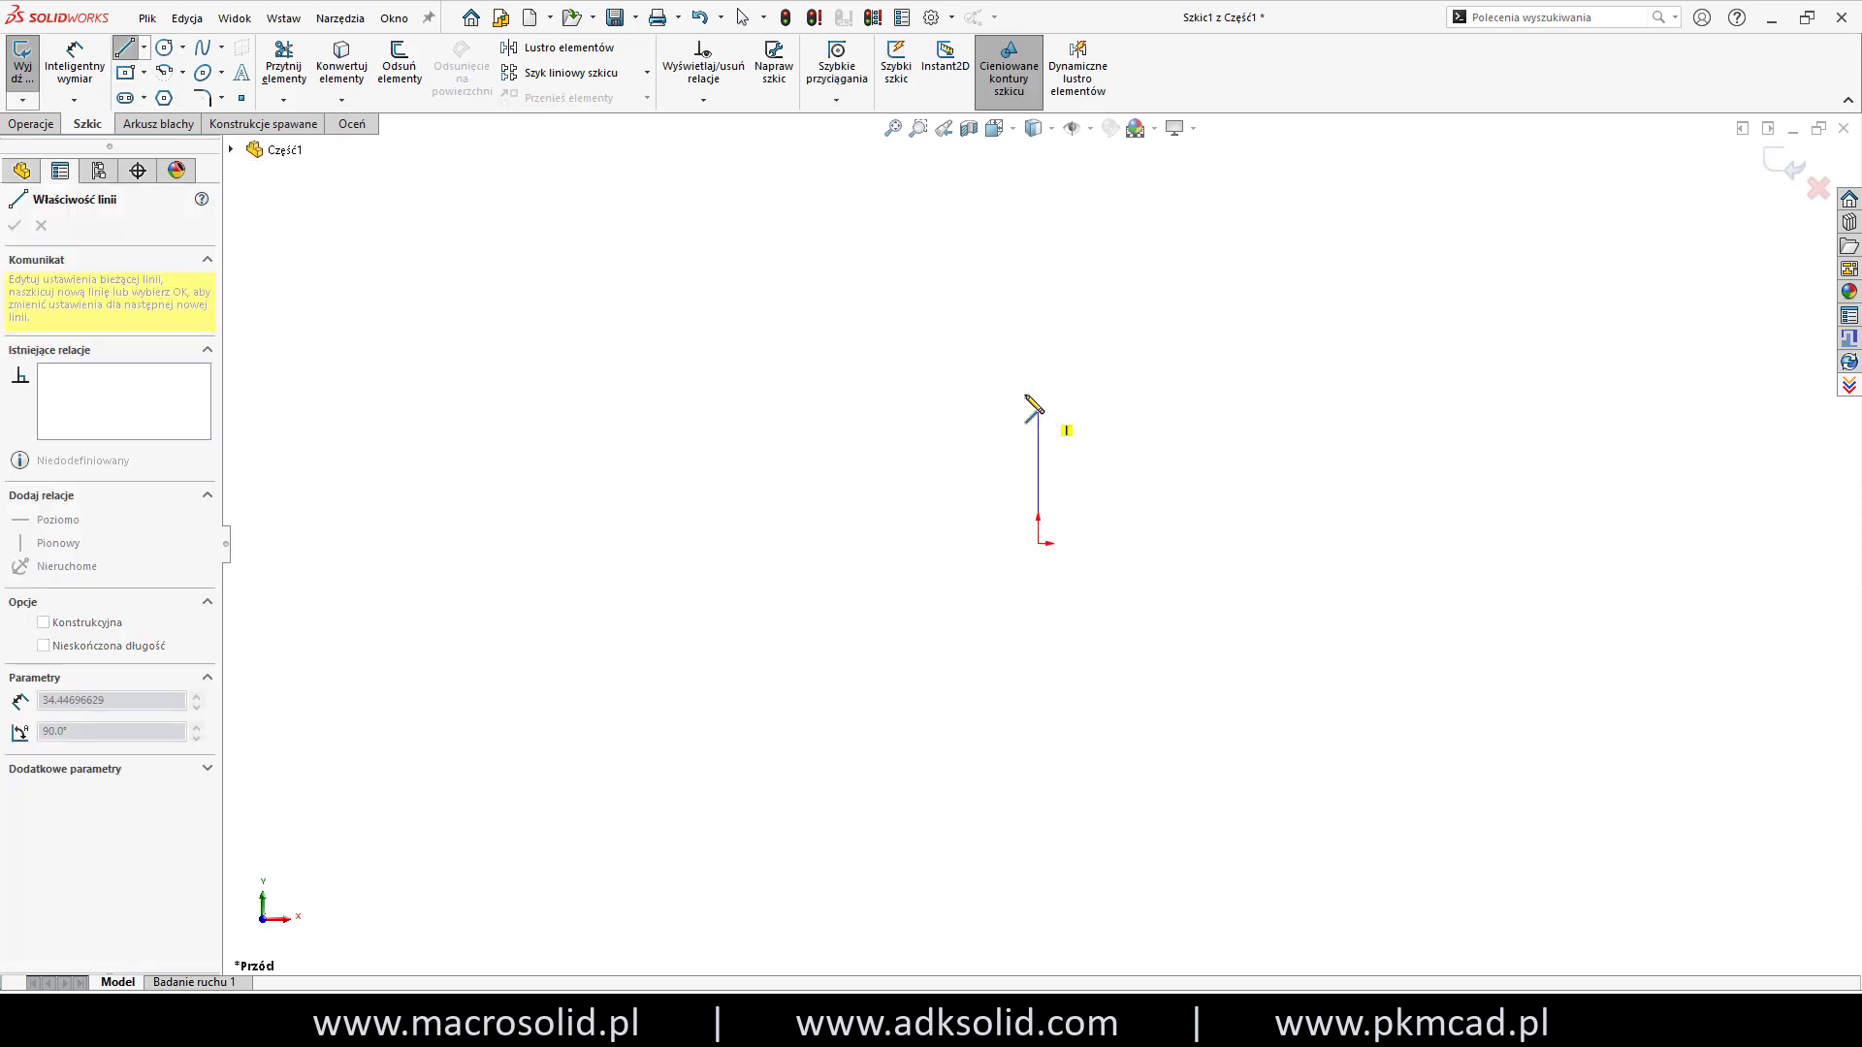
text(500)
key(Return)
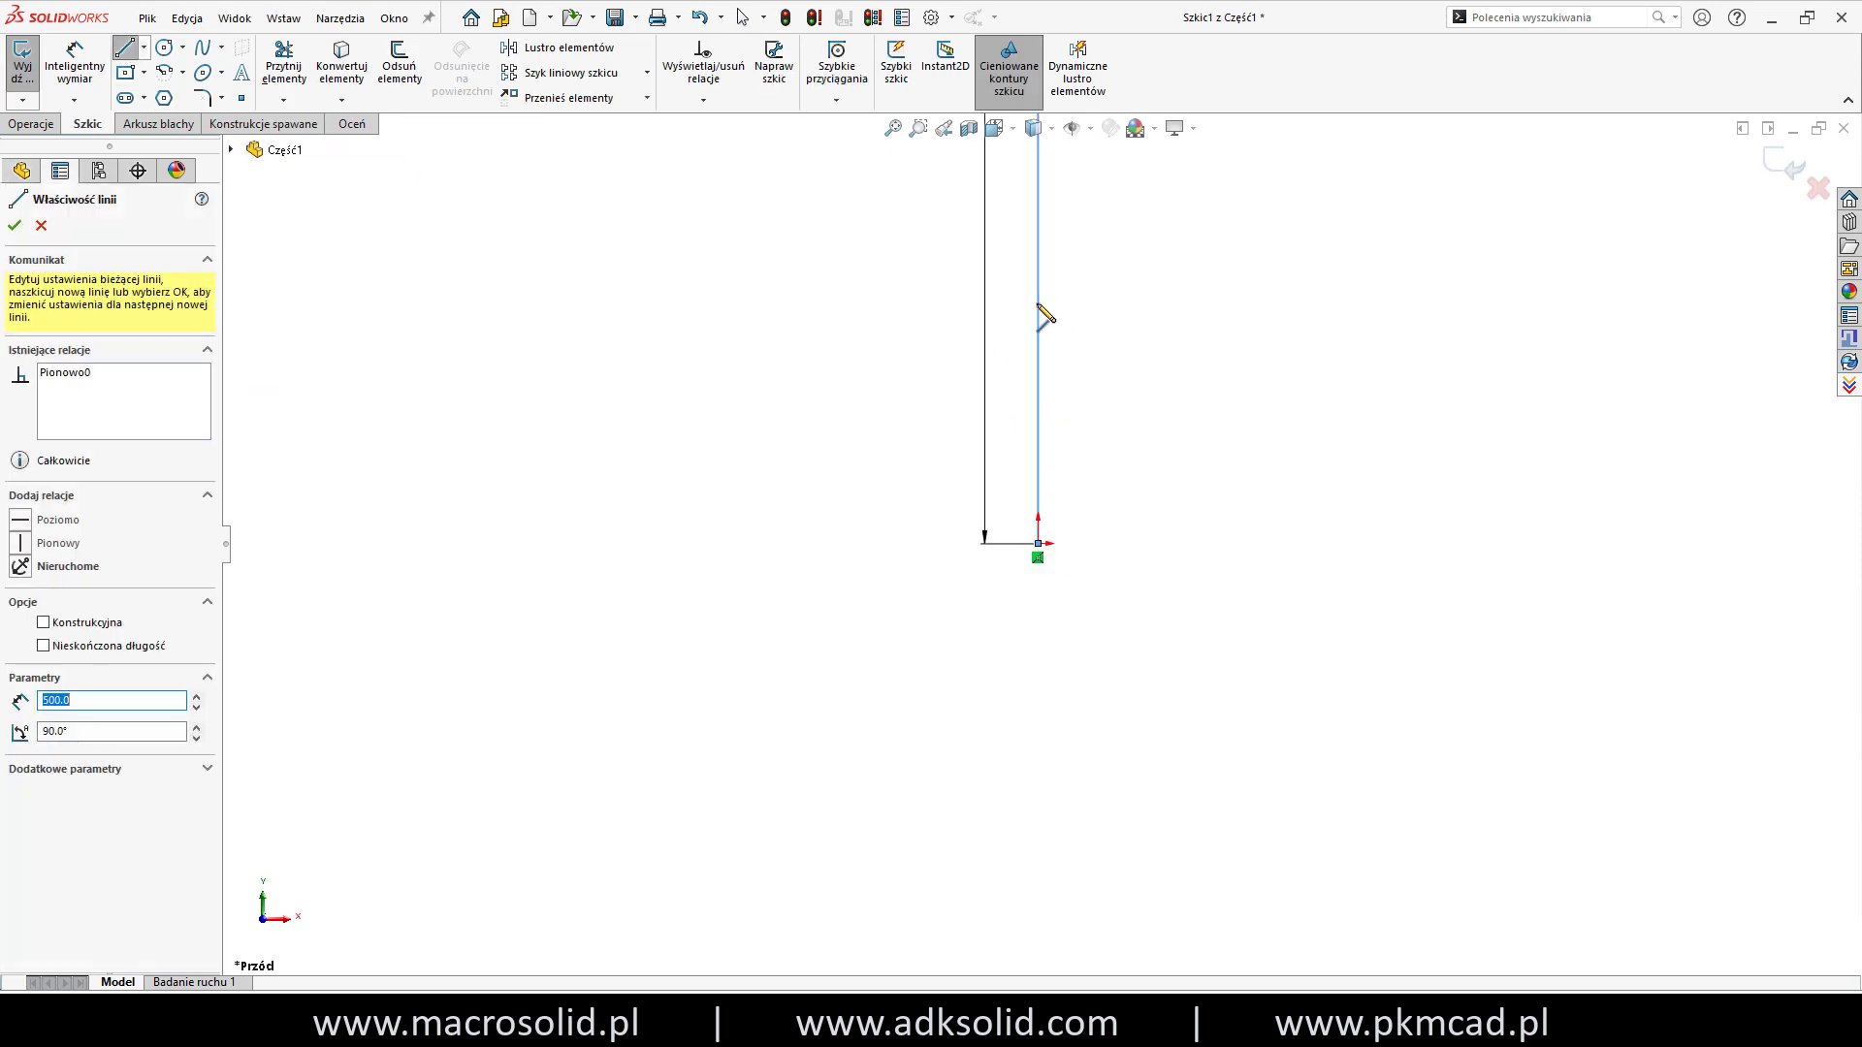
key(f)
key(Escape)
key(d)
click(1021, 355)
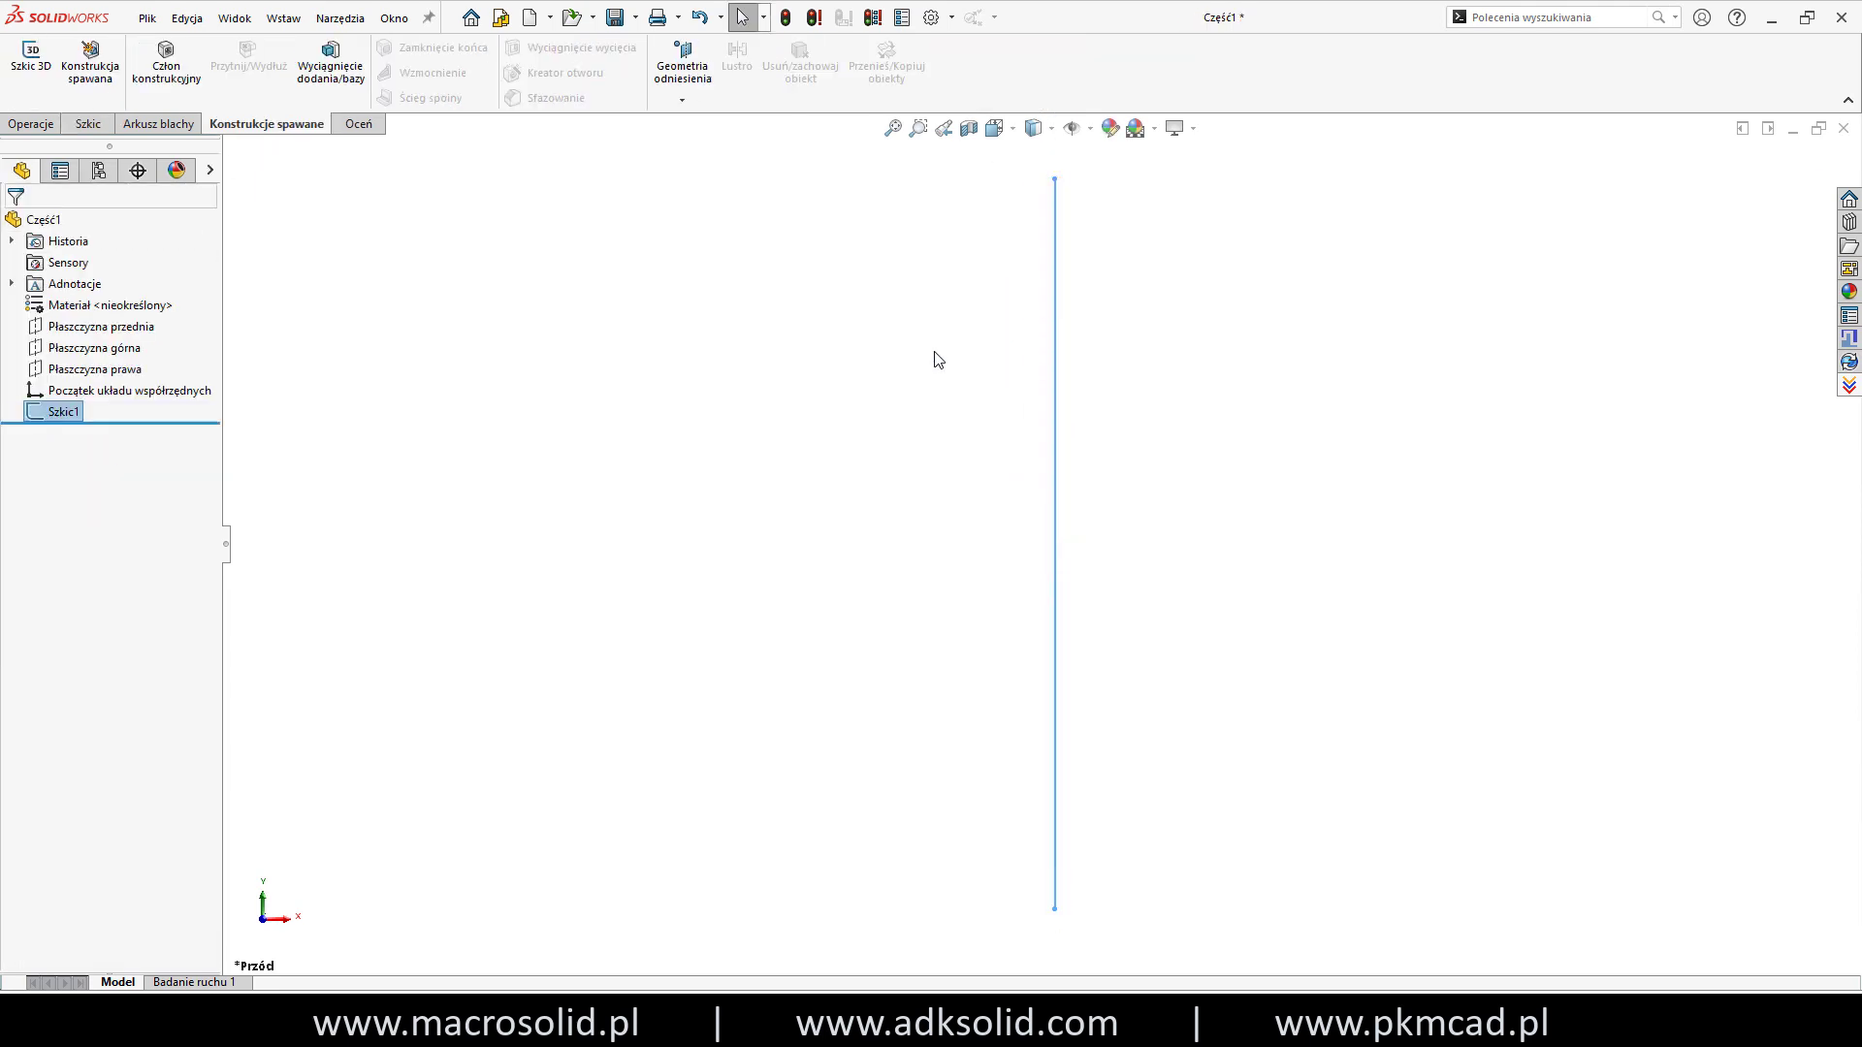
Turn on Group identical bodies in the document's Weldments settings.
click(931, 16)
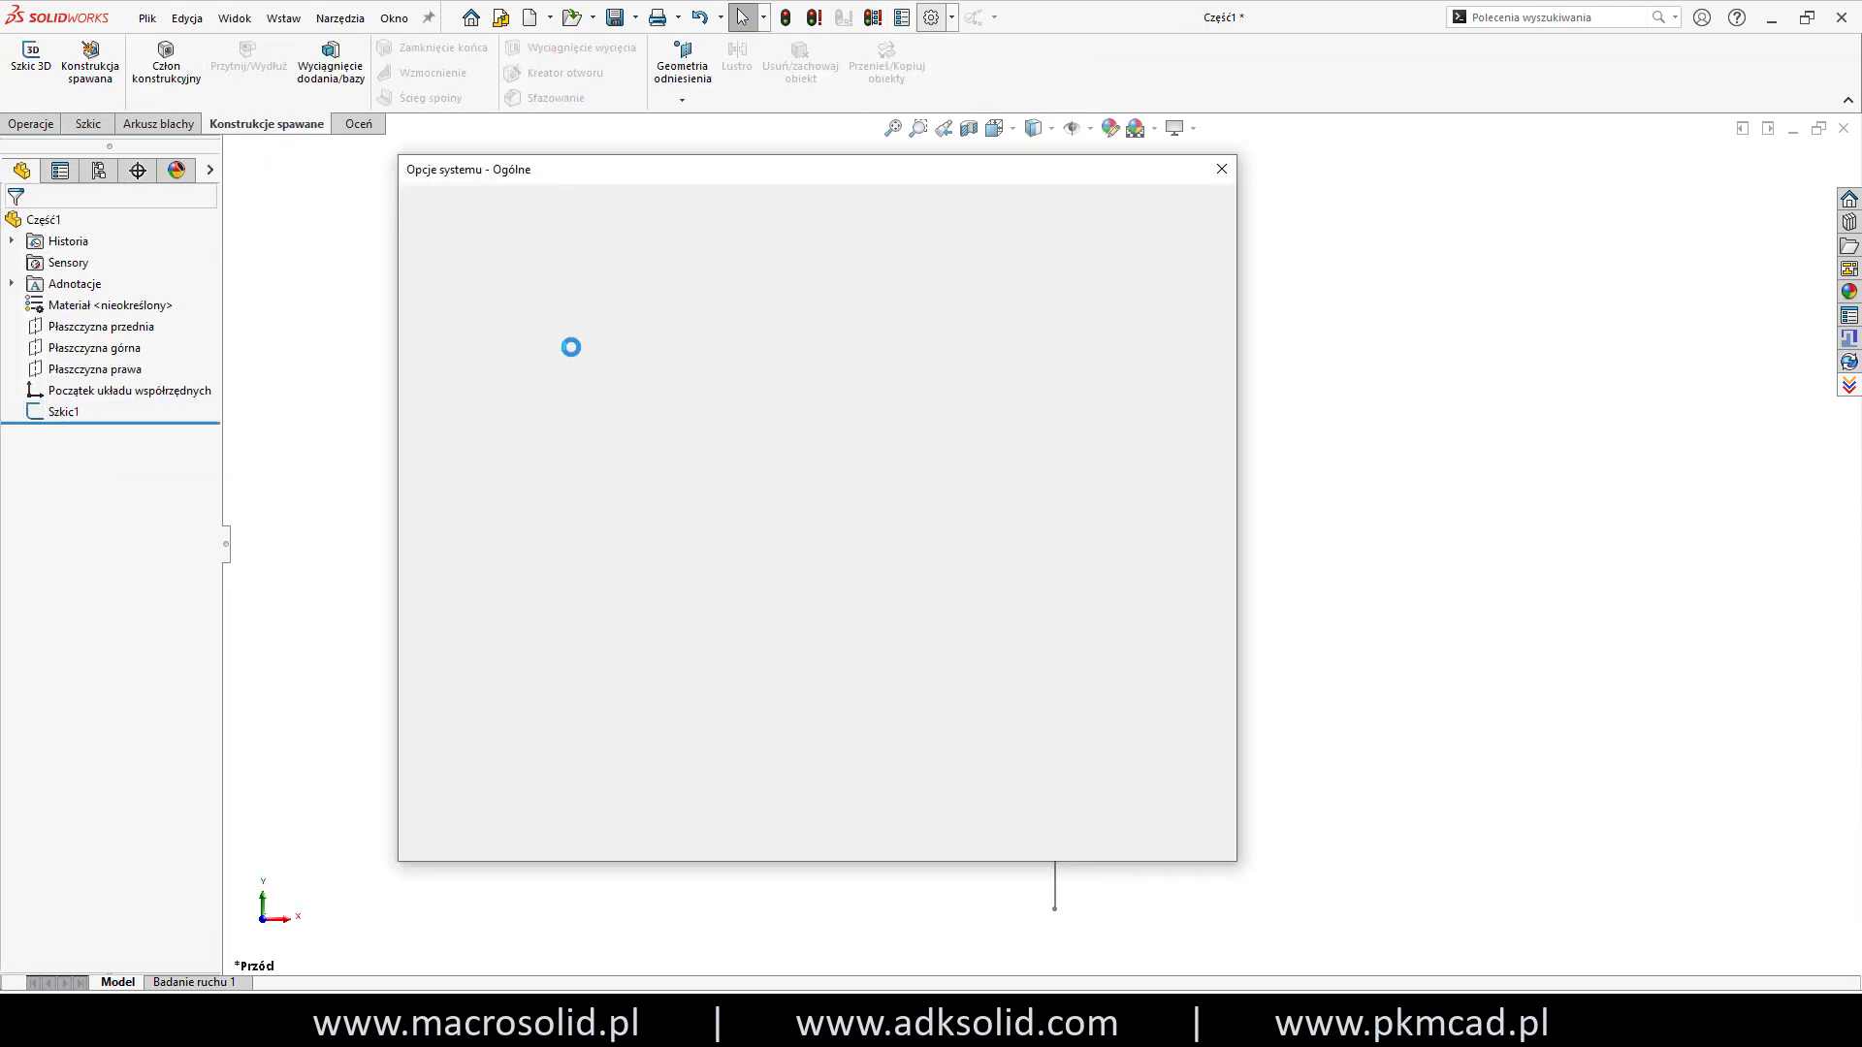
click(567, 208)
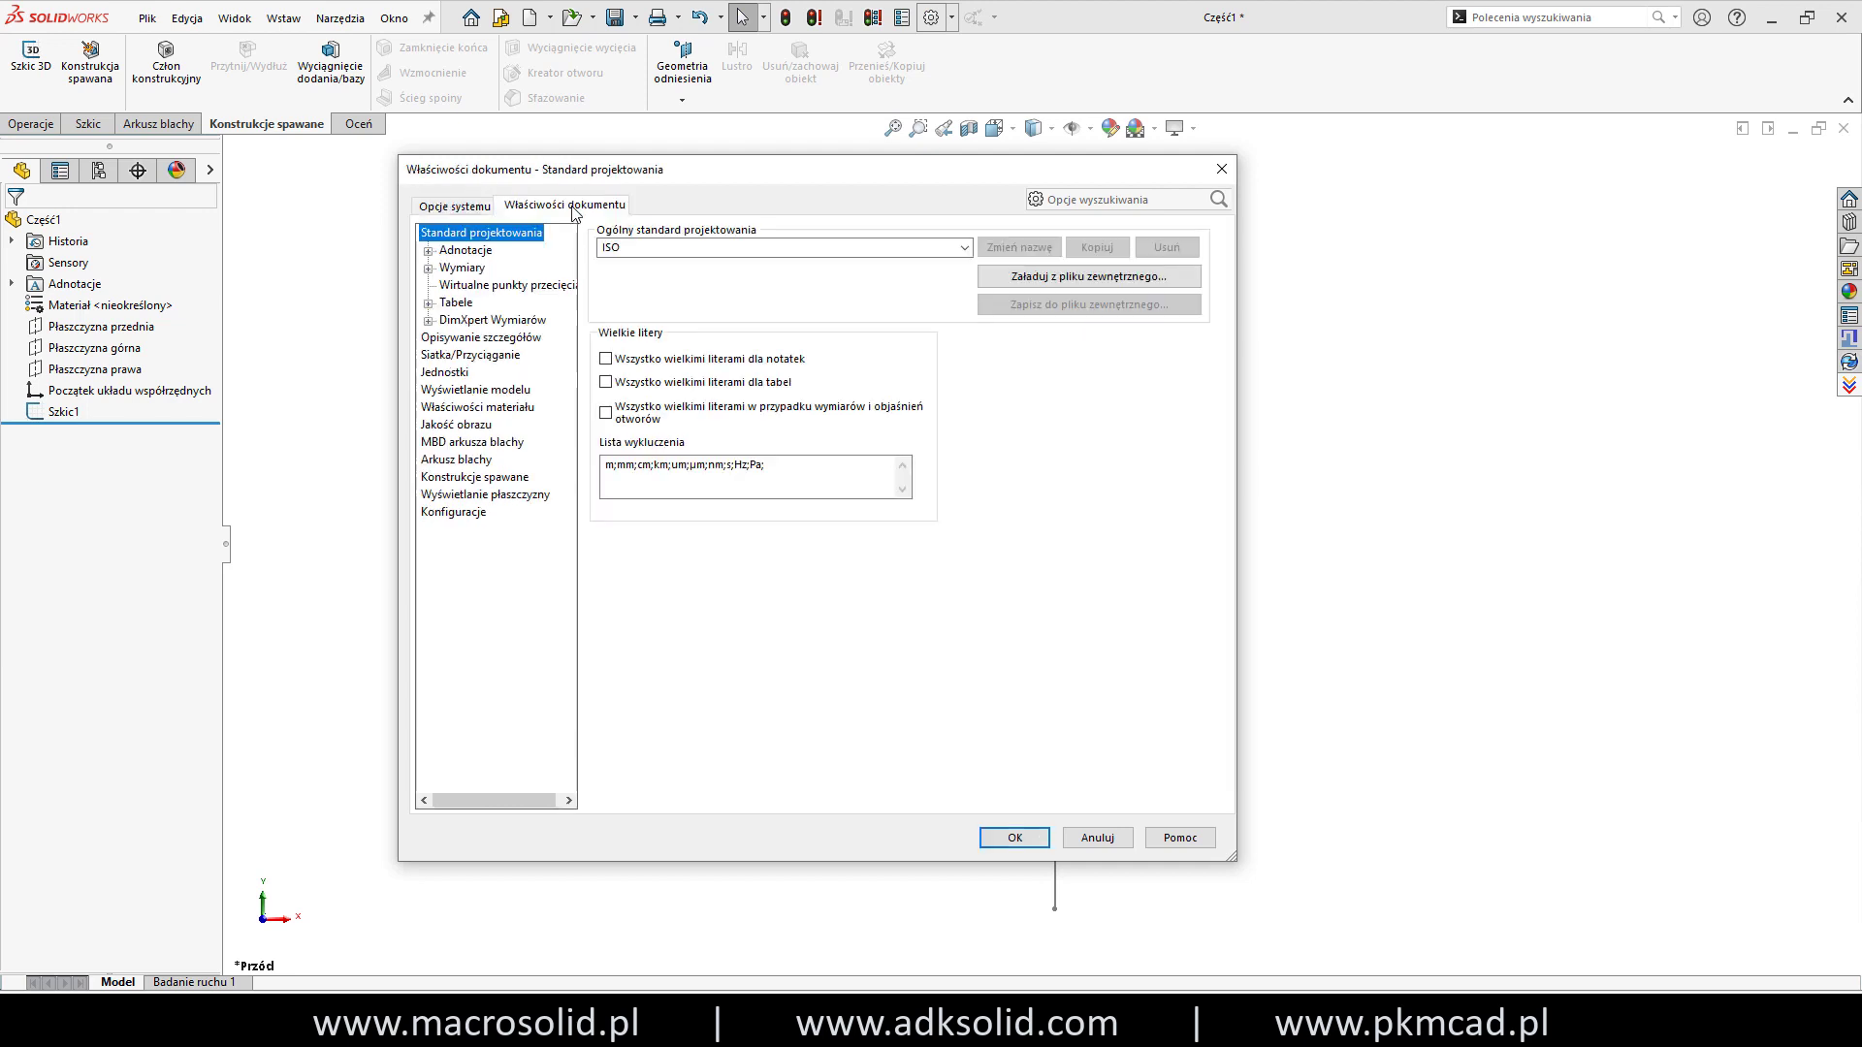
click(480, 477)
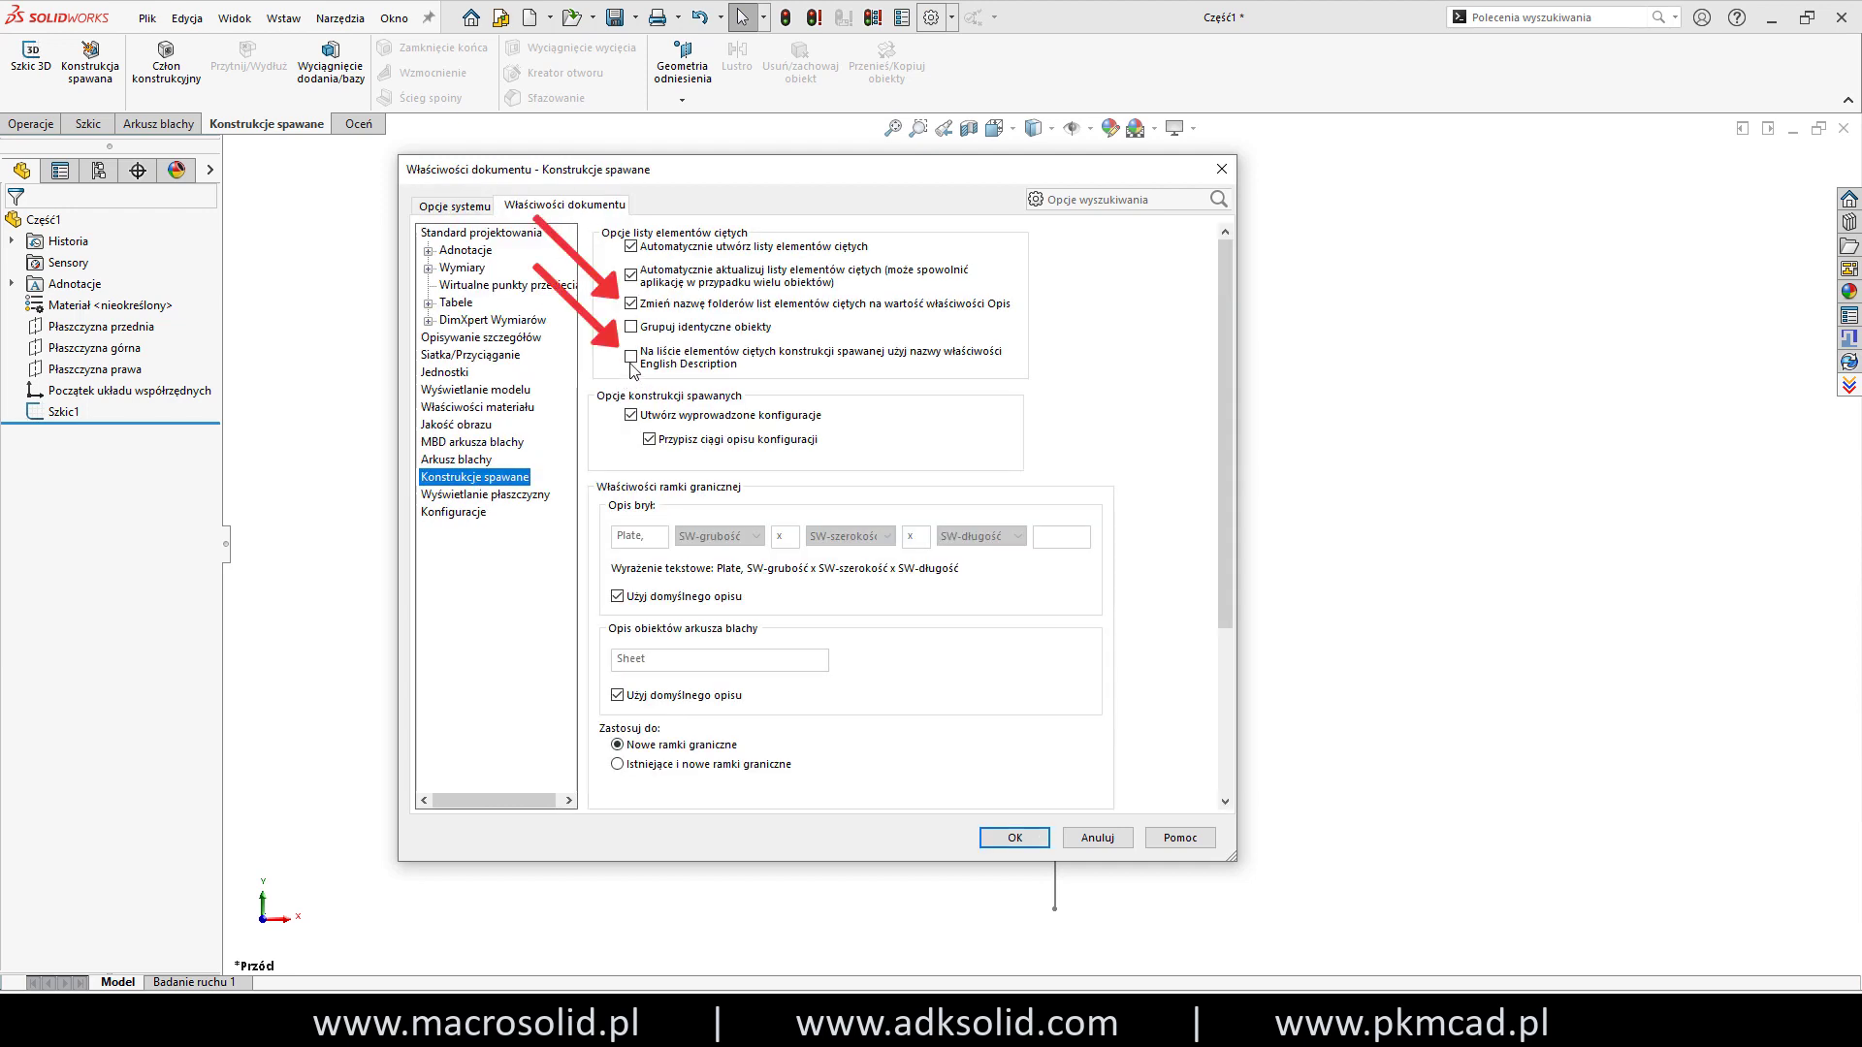
click(634, 329)
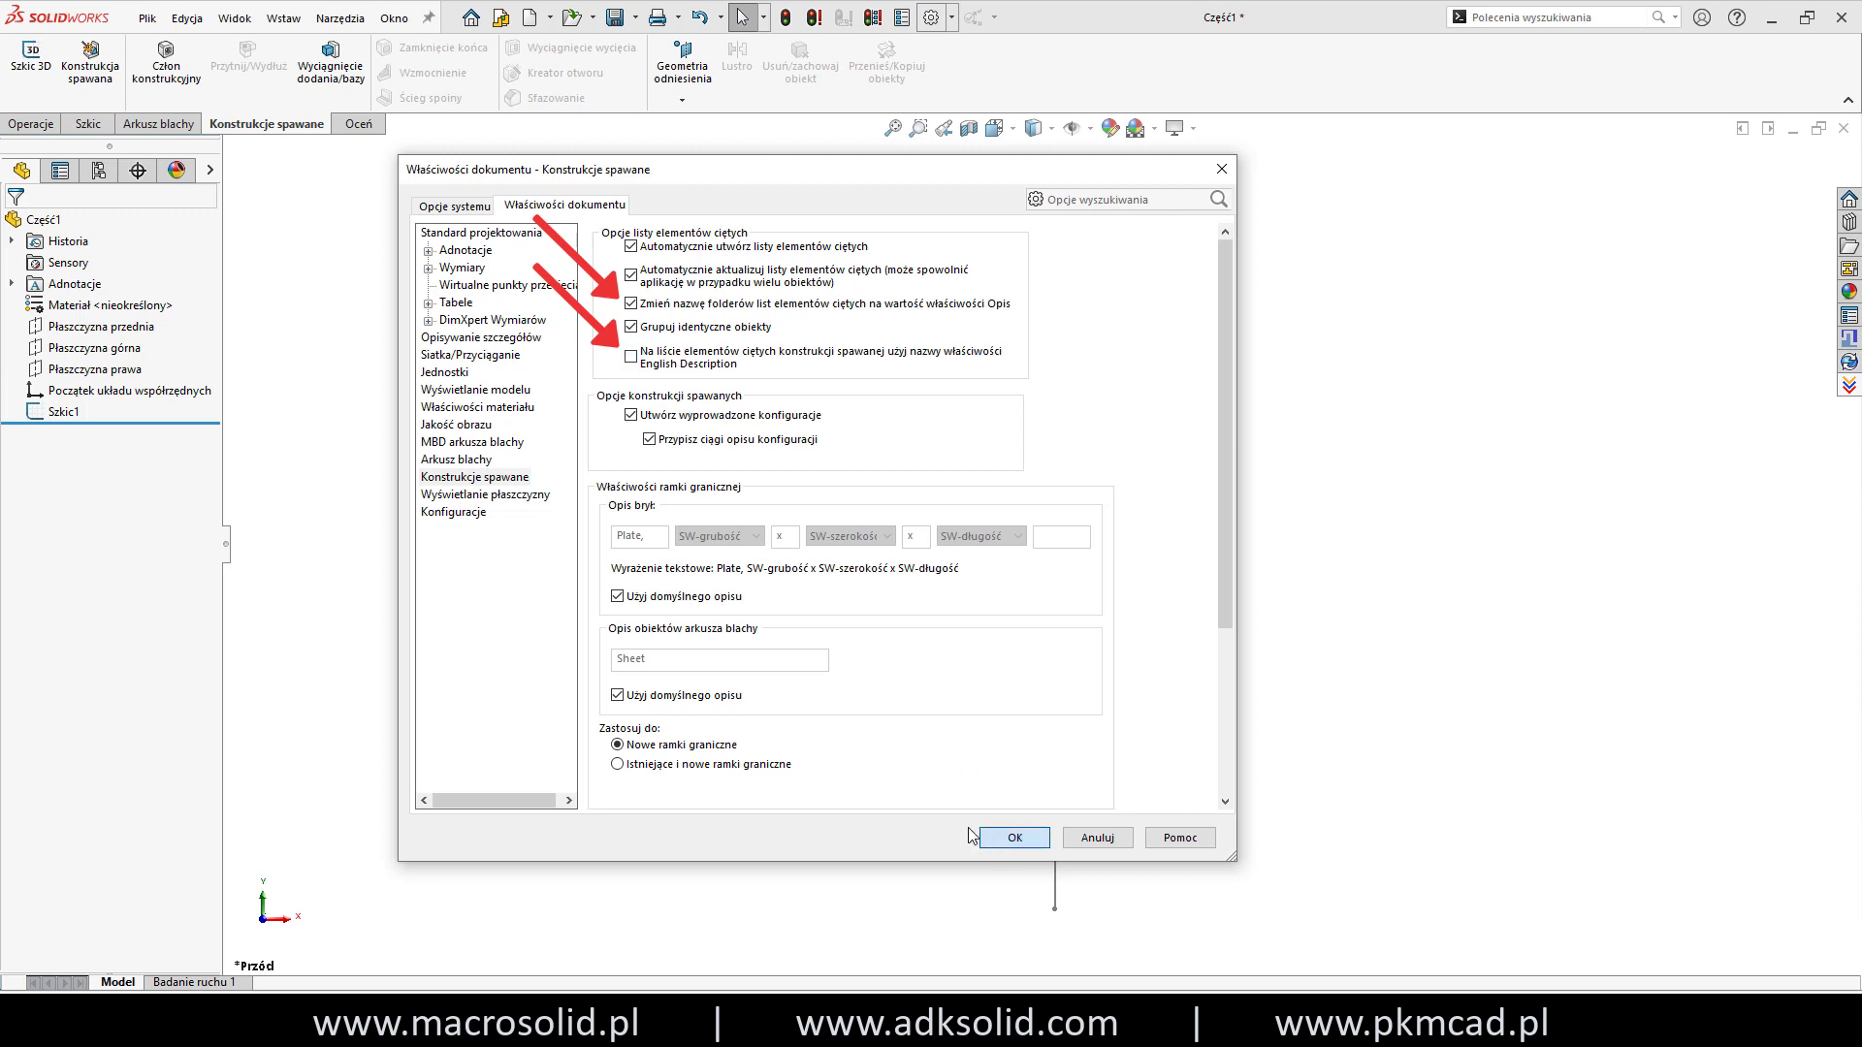
click(1014, 837)
click(167, 87)
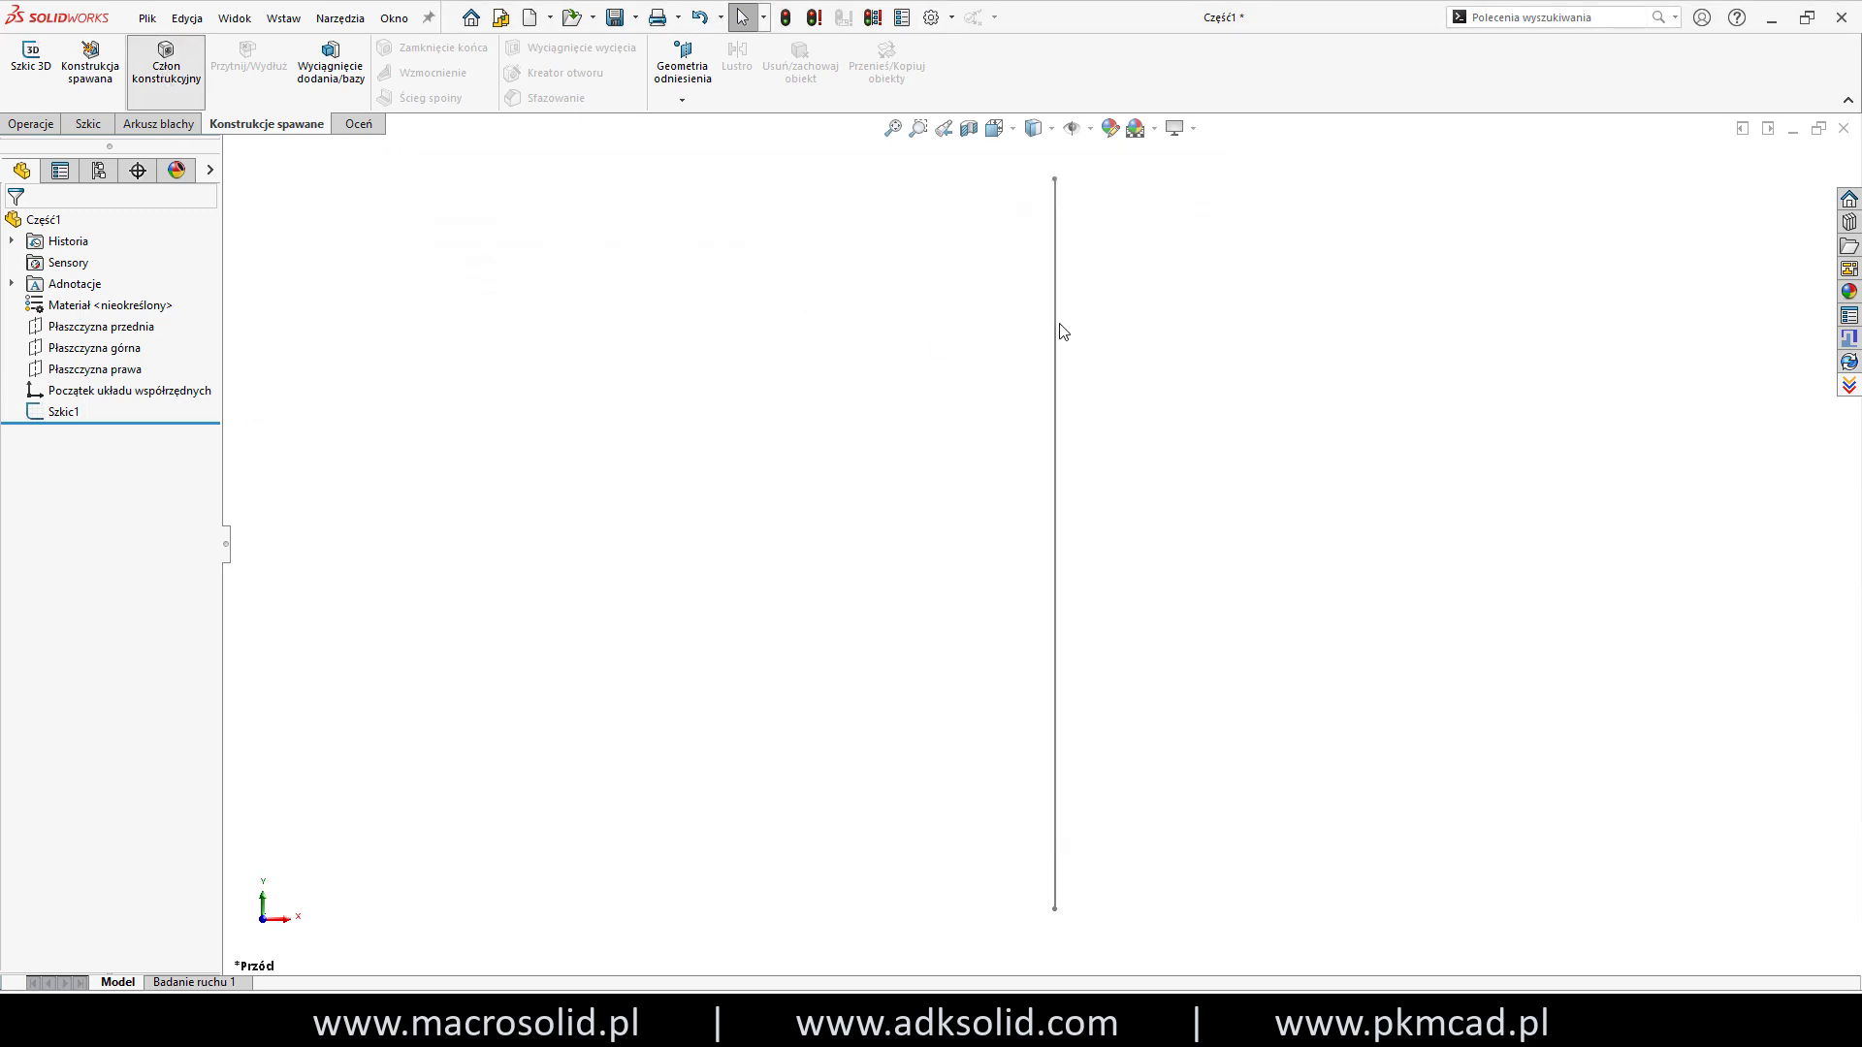
Add a Profil 50x30x2.5 member along the sketch line and review its cut-list properties.
click(1057, 325)
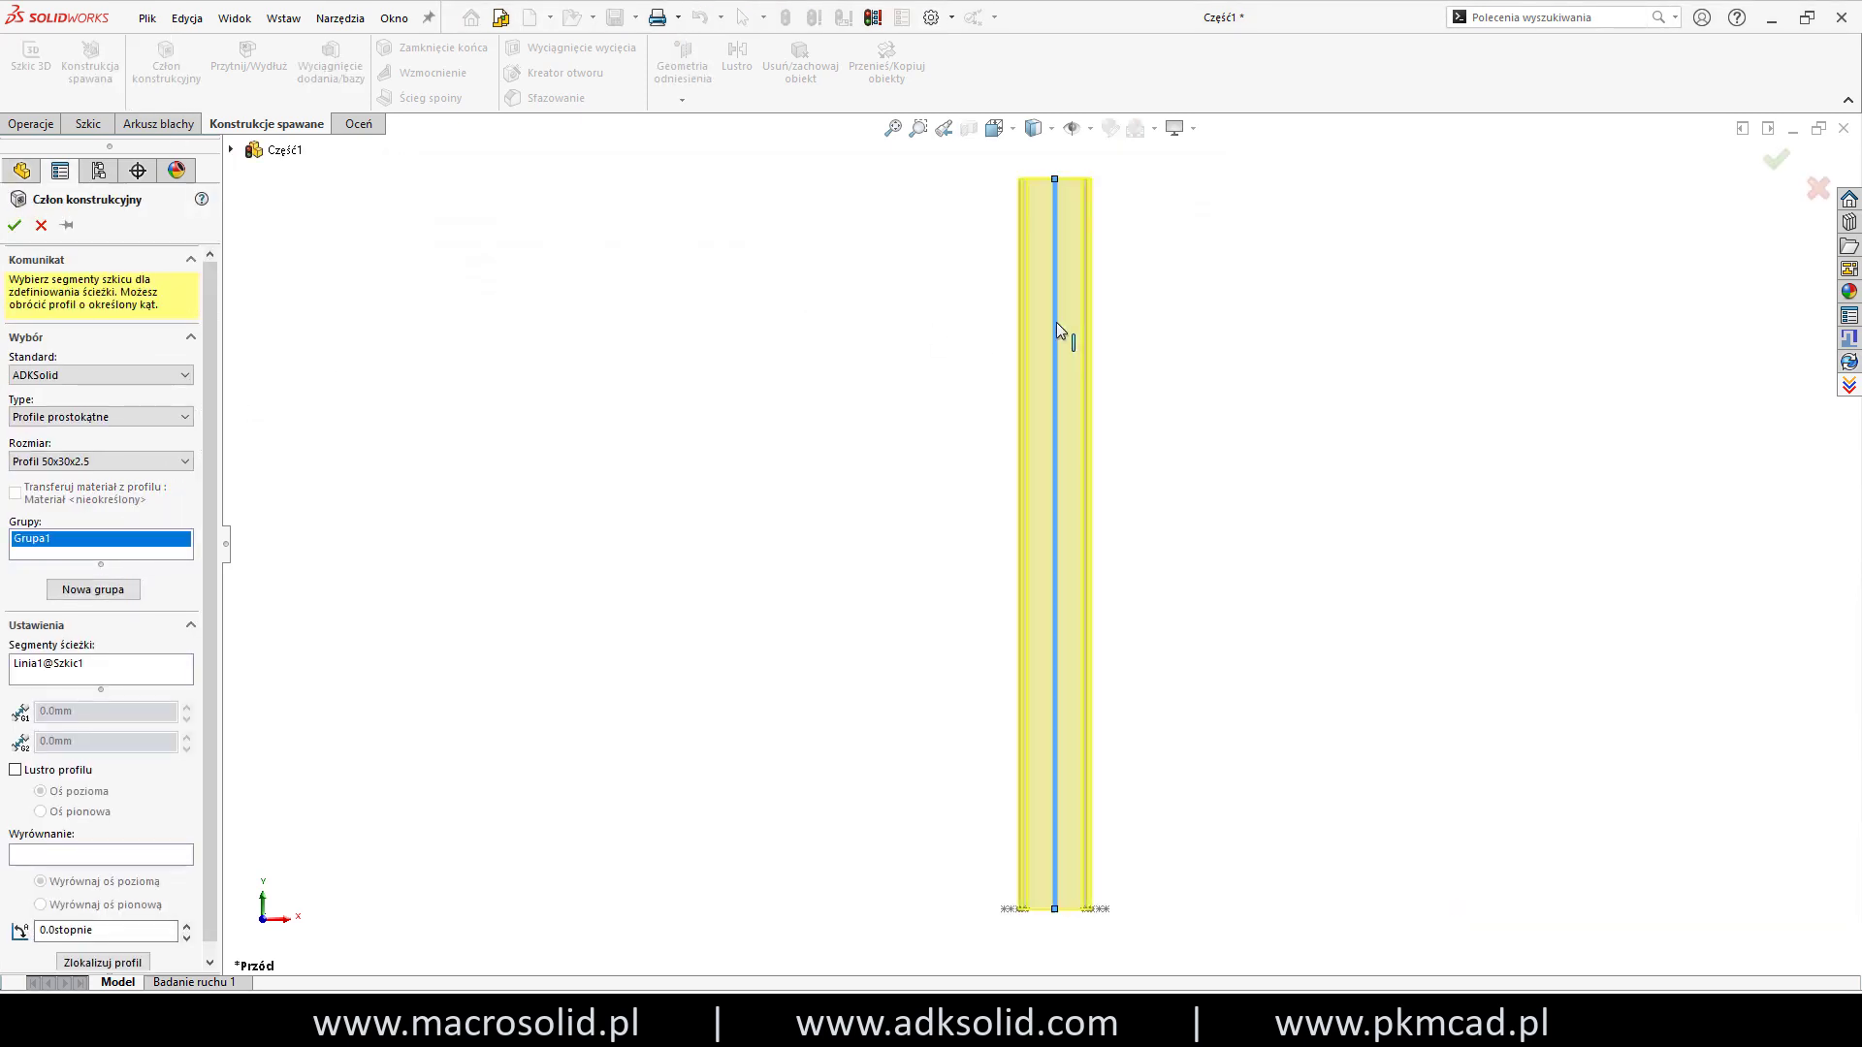
click(14, 225)
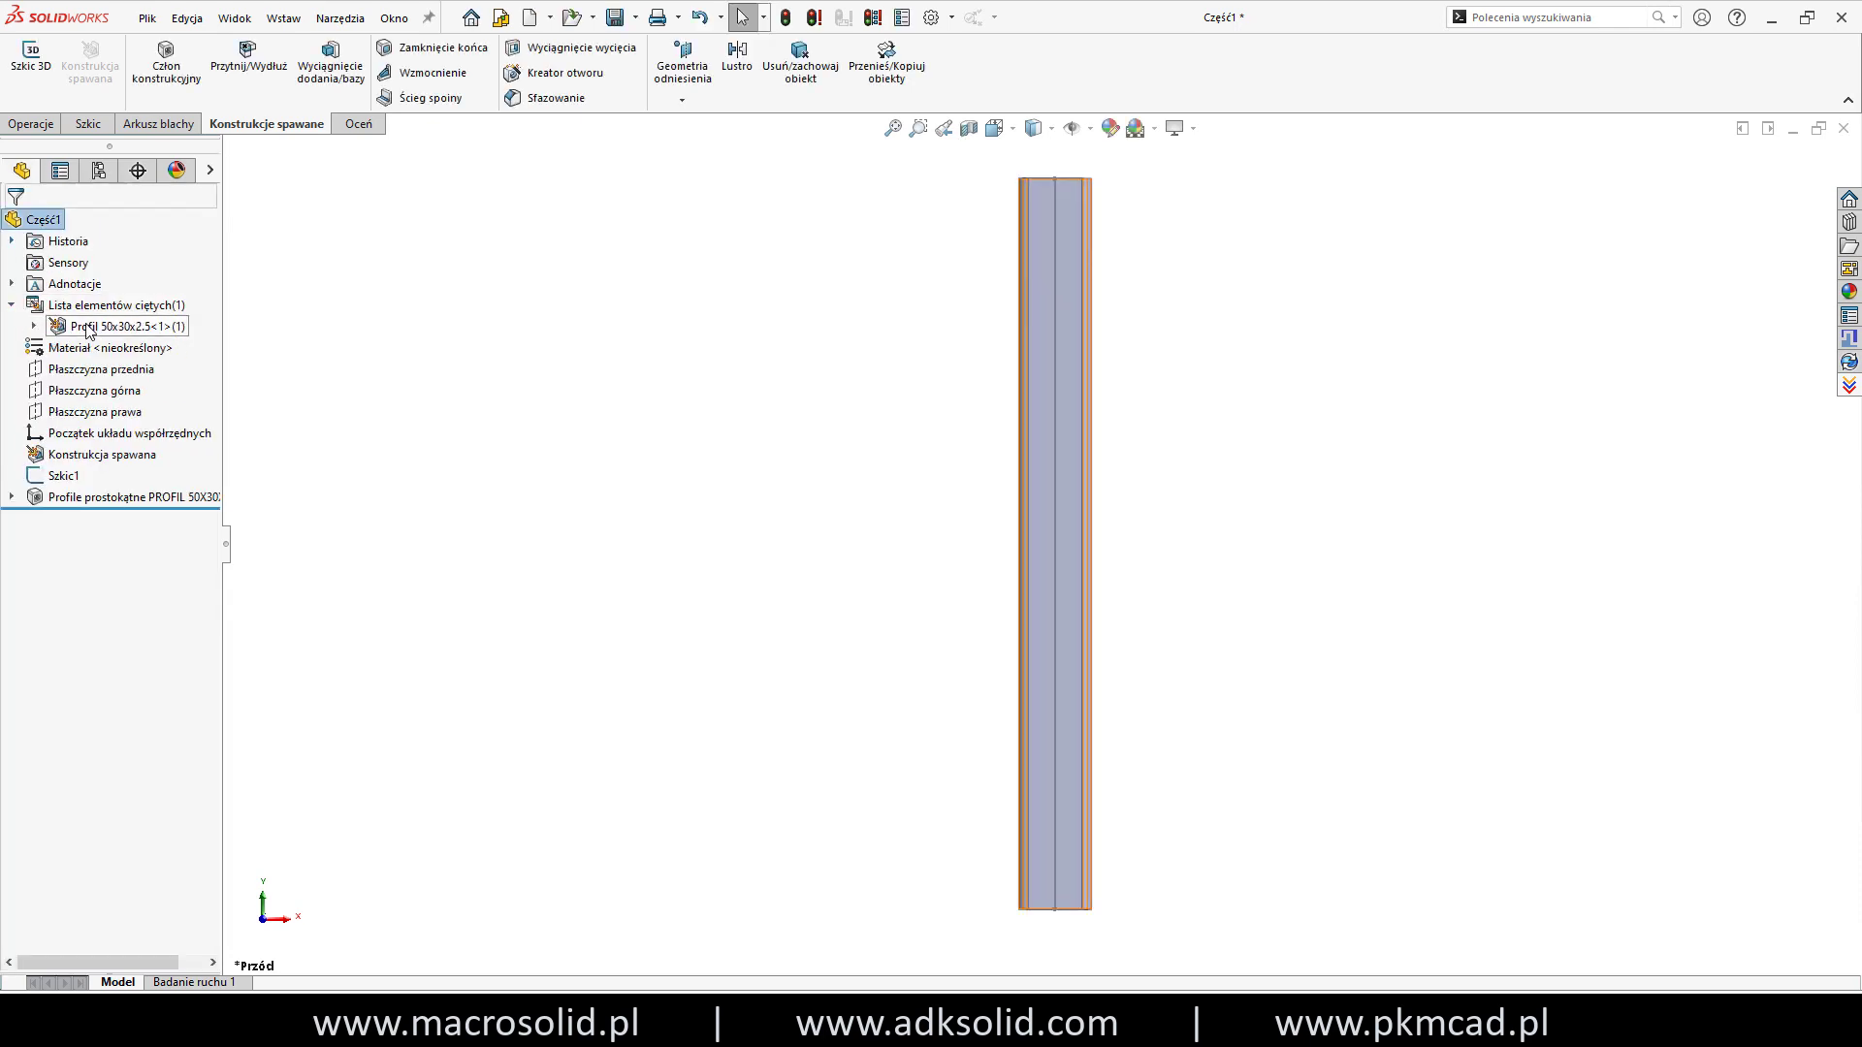
double_click(87, 328)
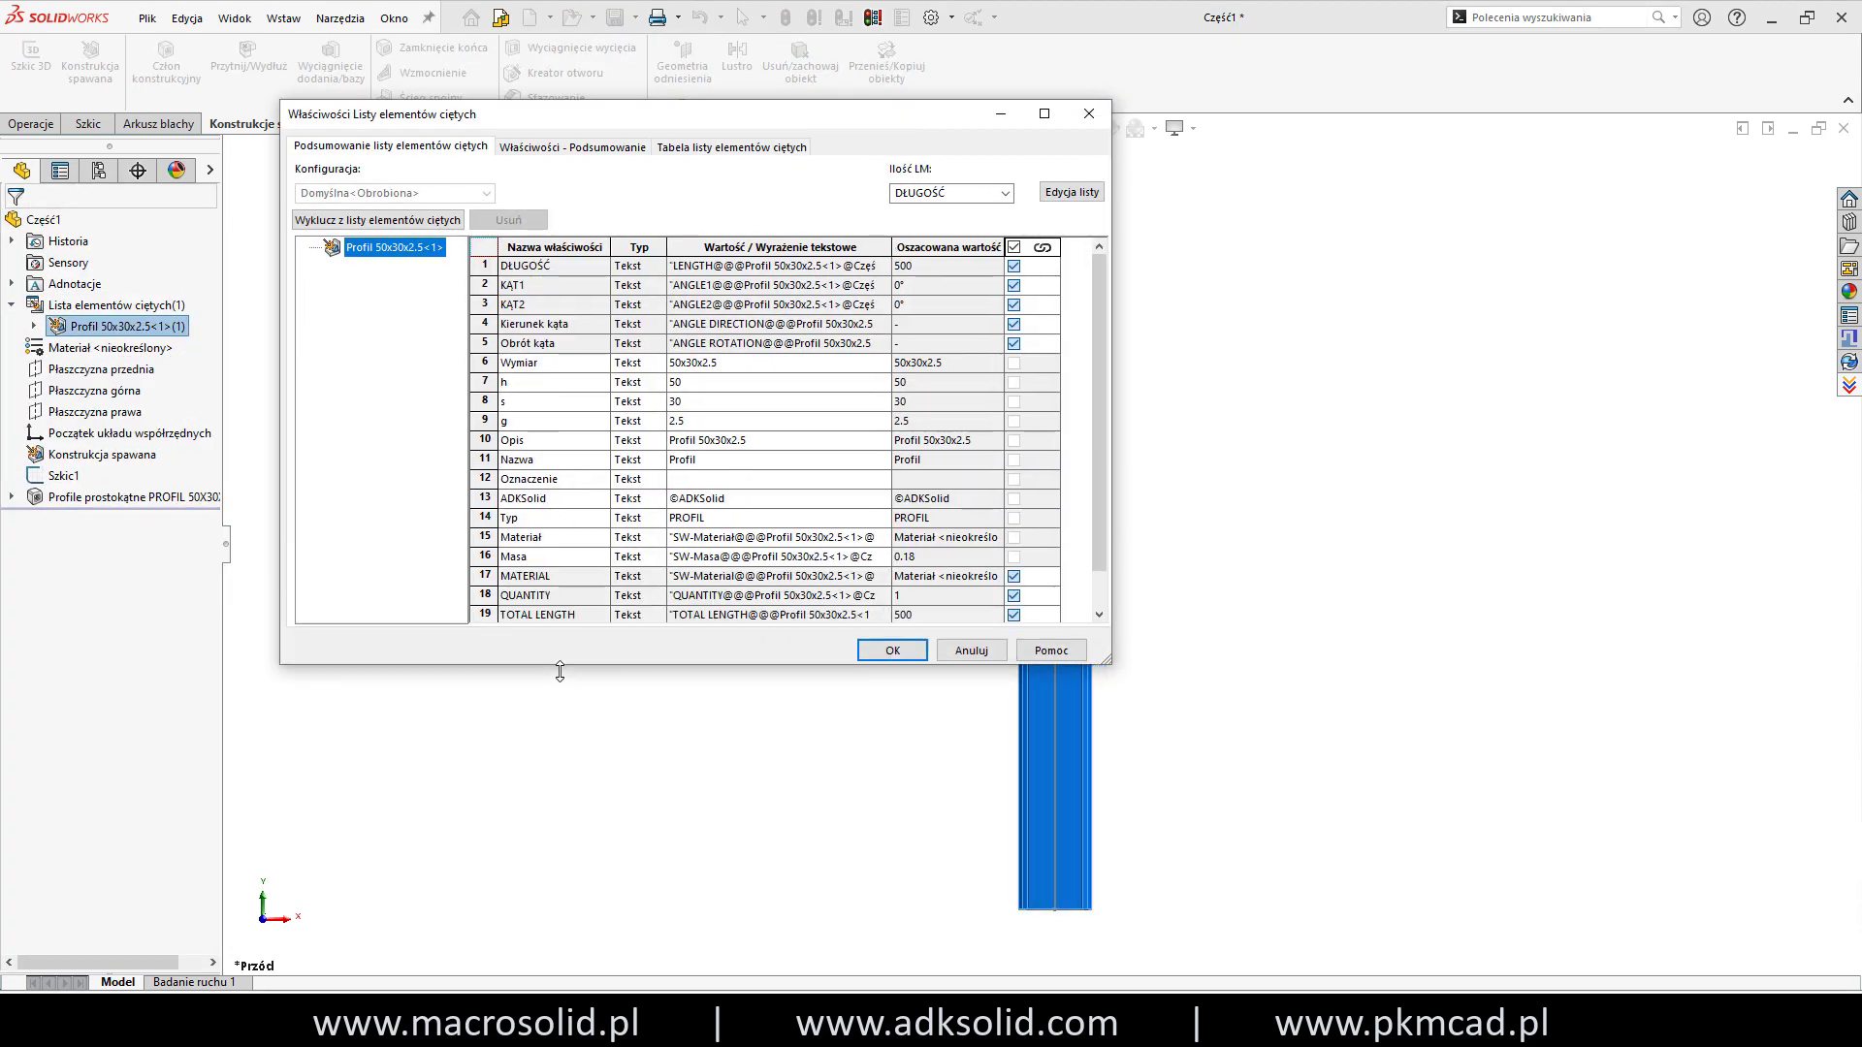
click(893, 649)
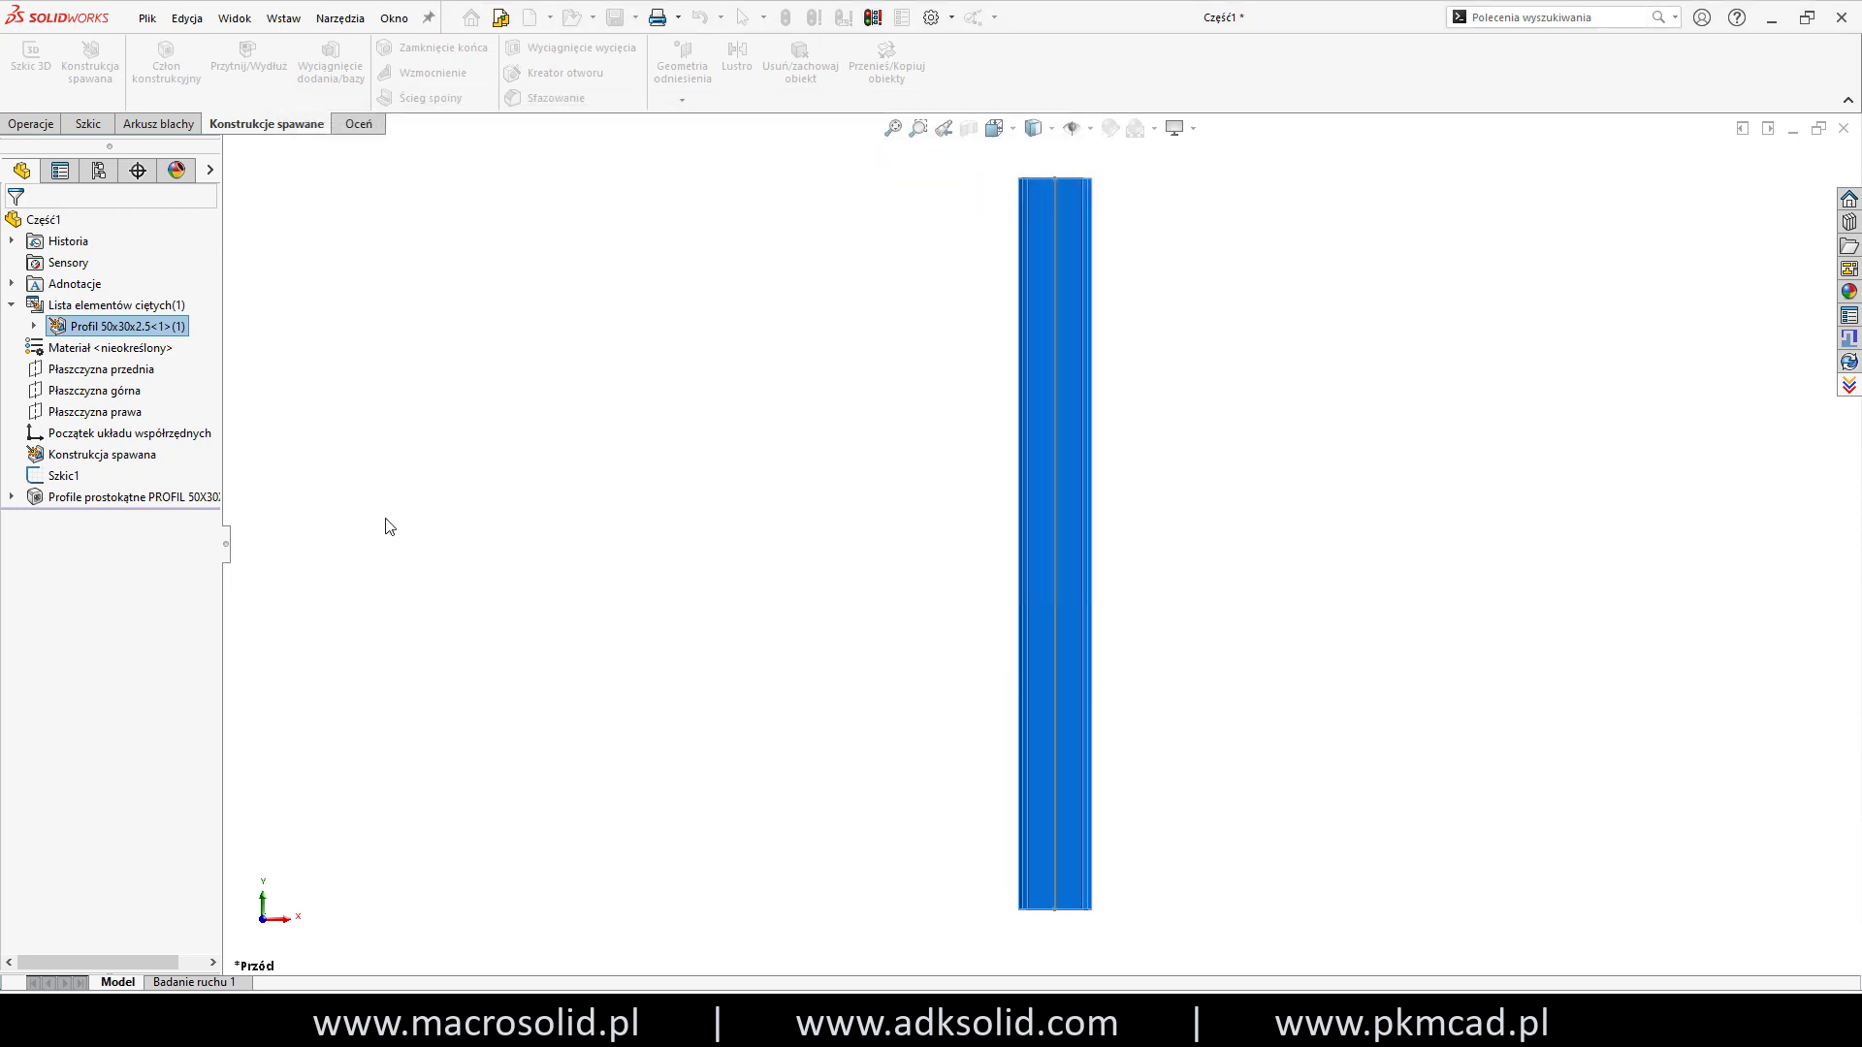
click(106, 496)
Delete the structural member and the weldment features.
key(Delete)
key(Return)
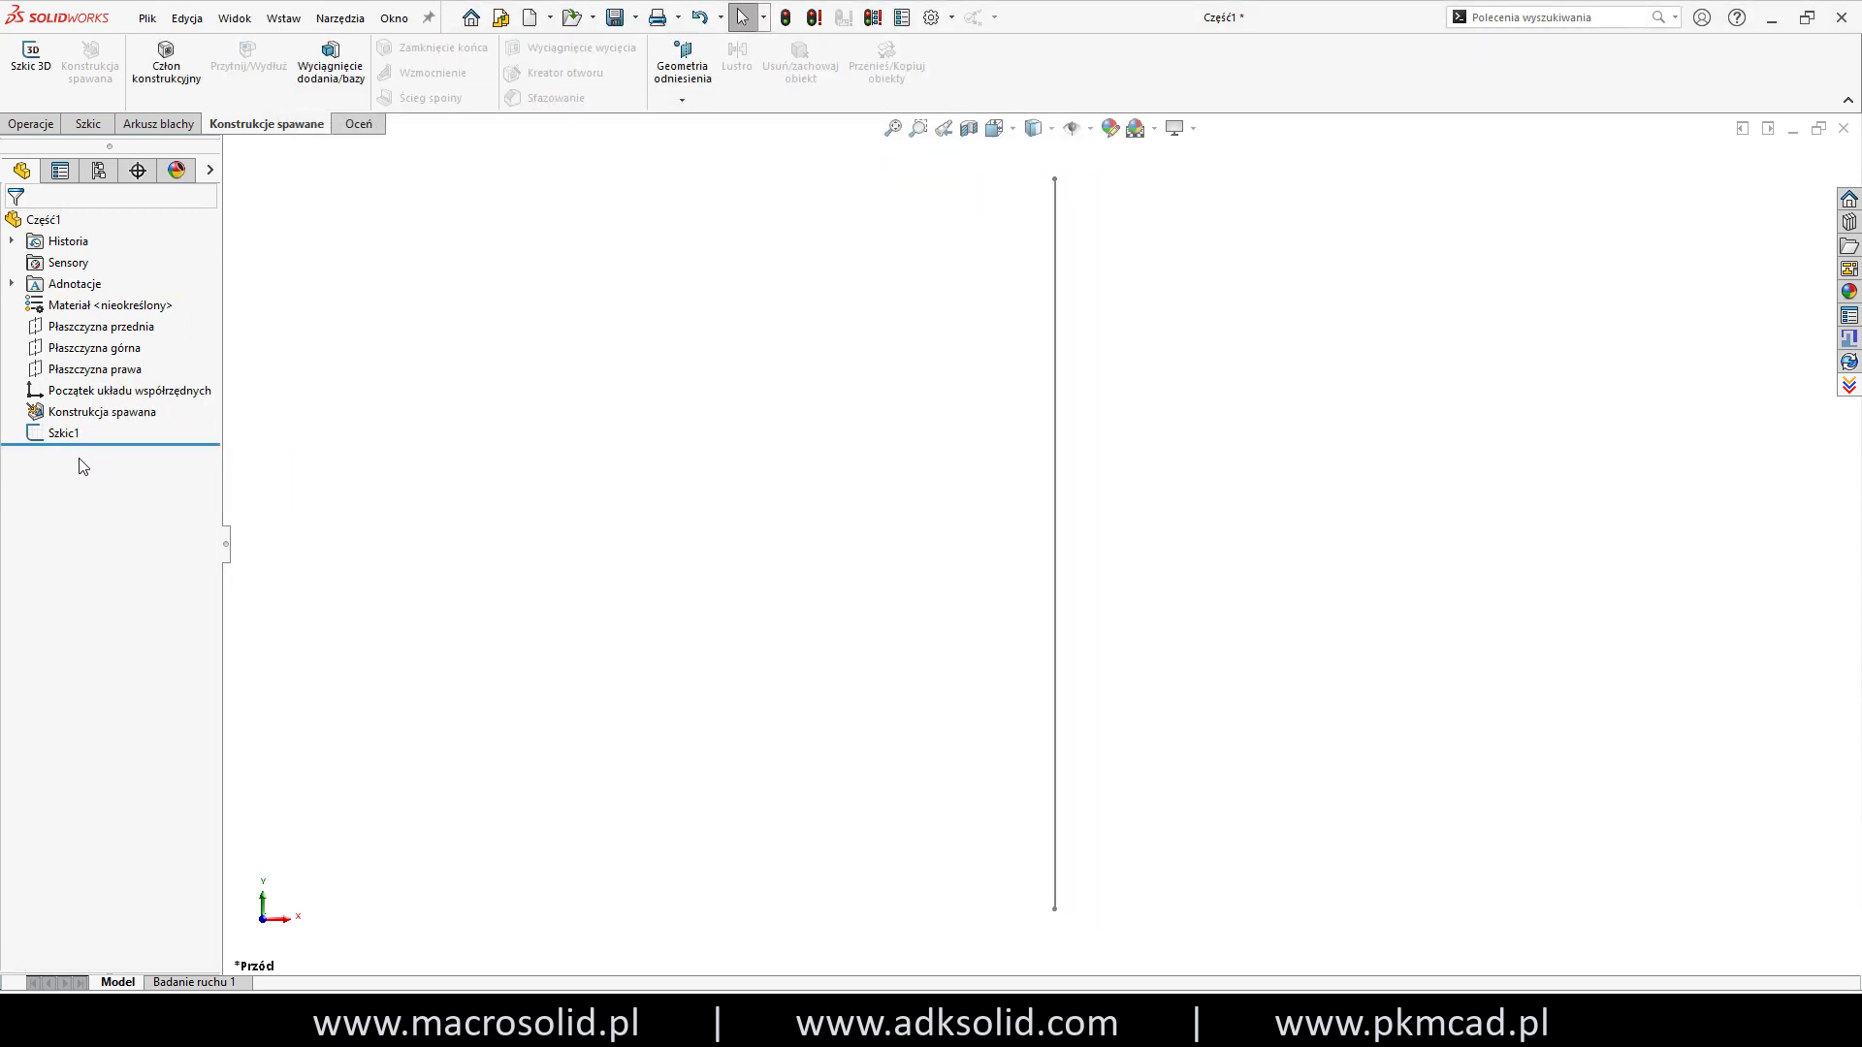
click(88, 411)
key(Delete)
key(Return)
Enable English Description in the document's Weldments settings.
click(931, 18)
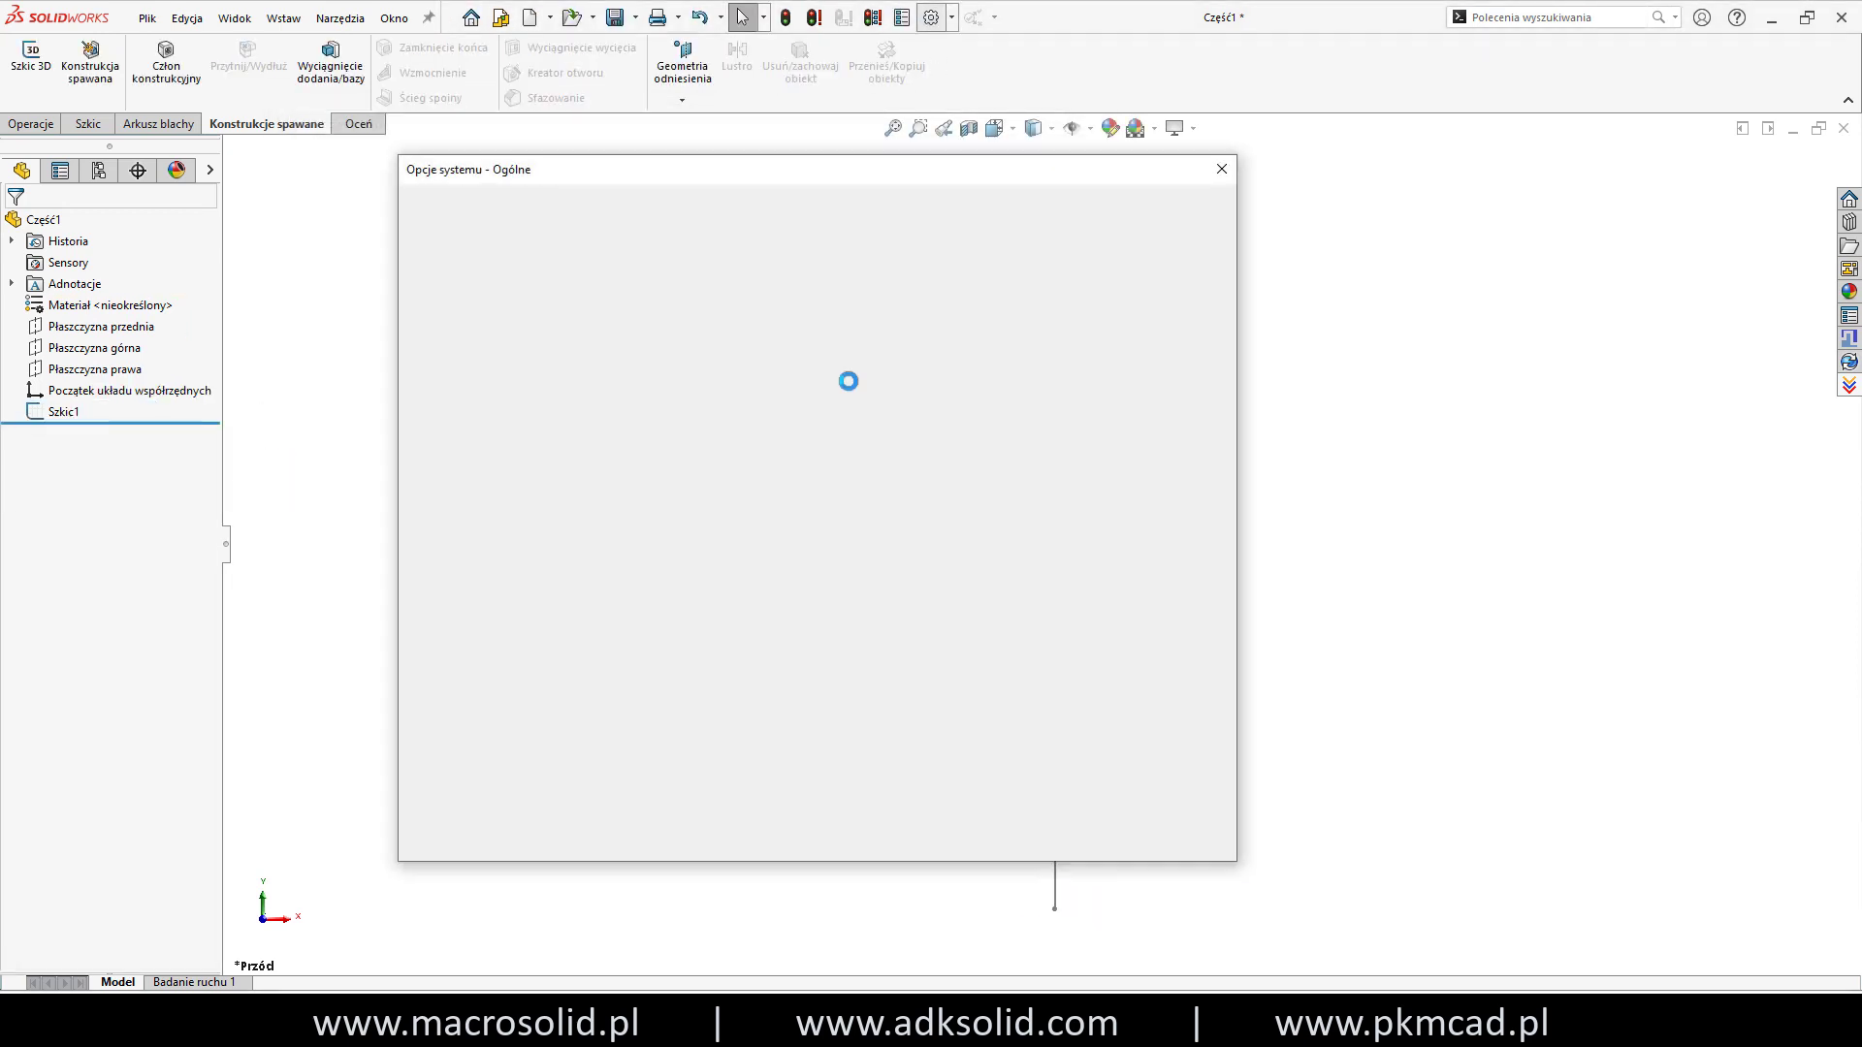
click(572, 205)
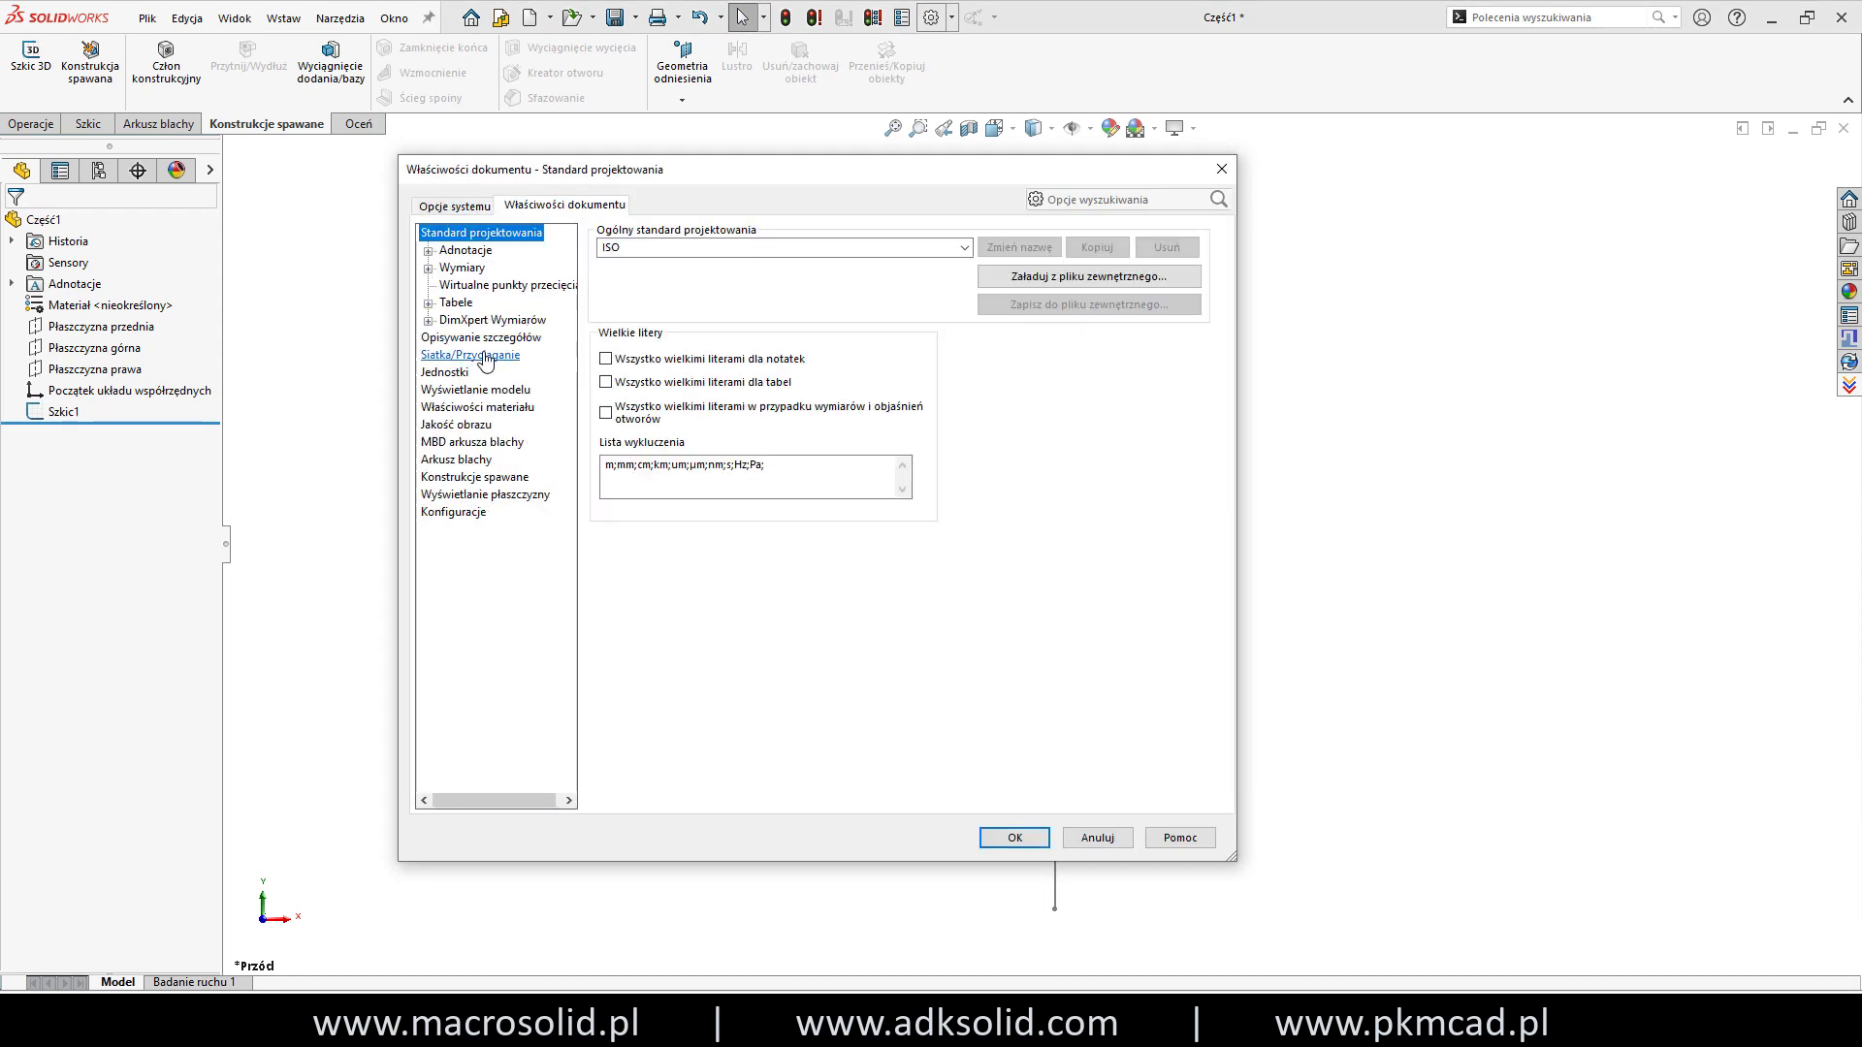
click(475, 477)
click(630, 359)
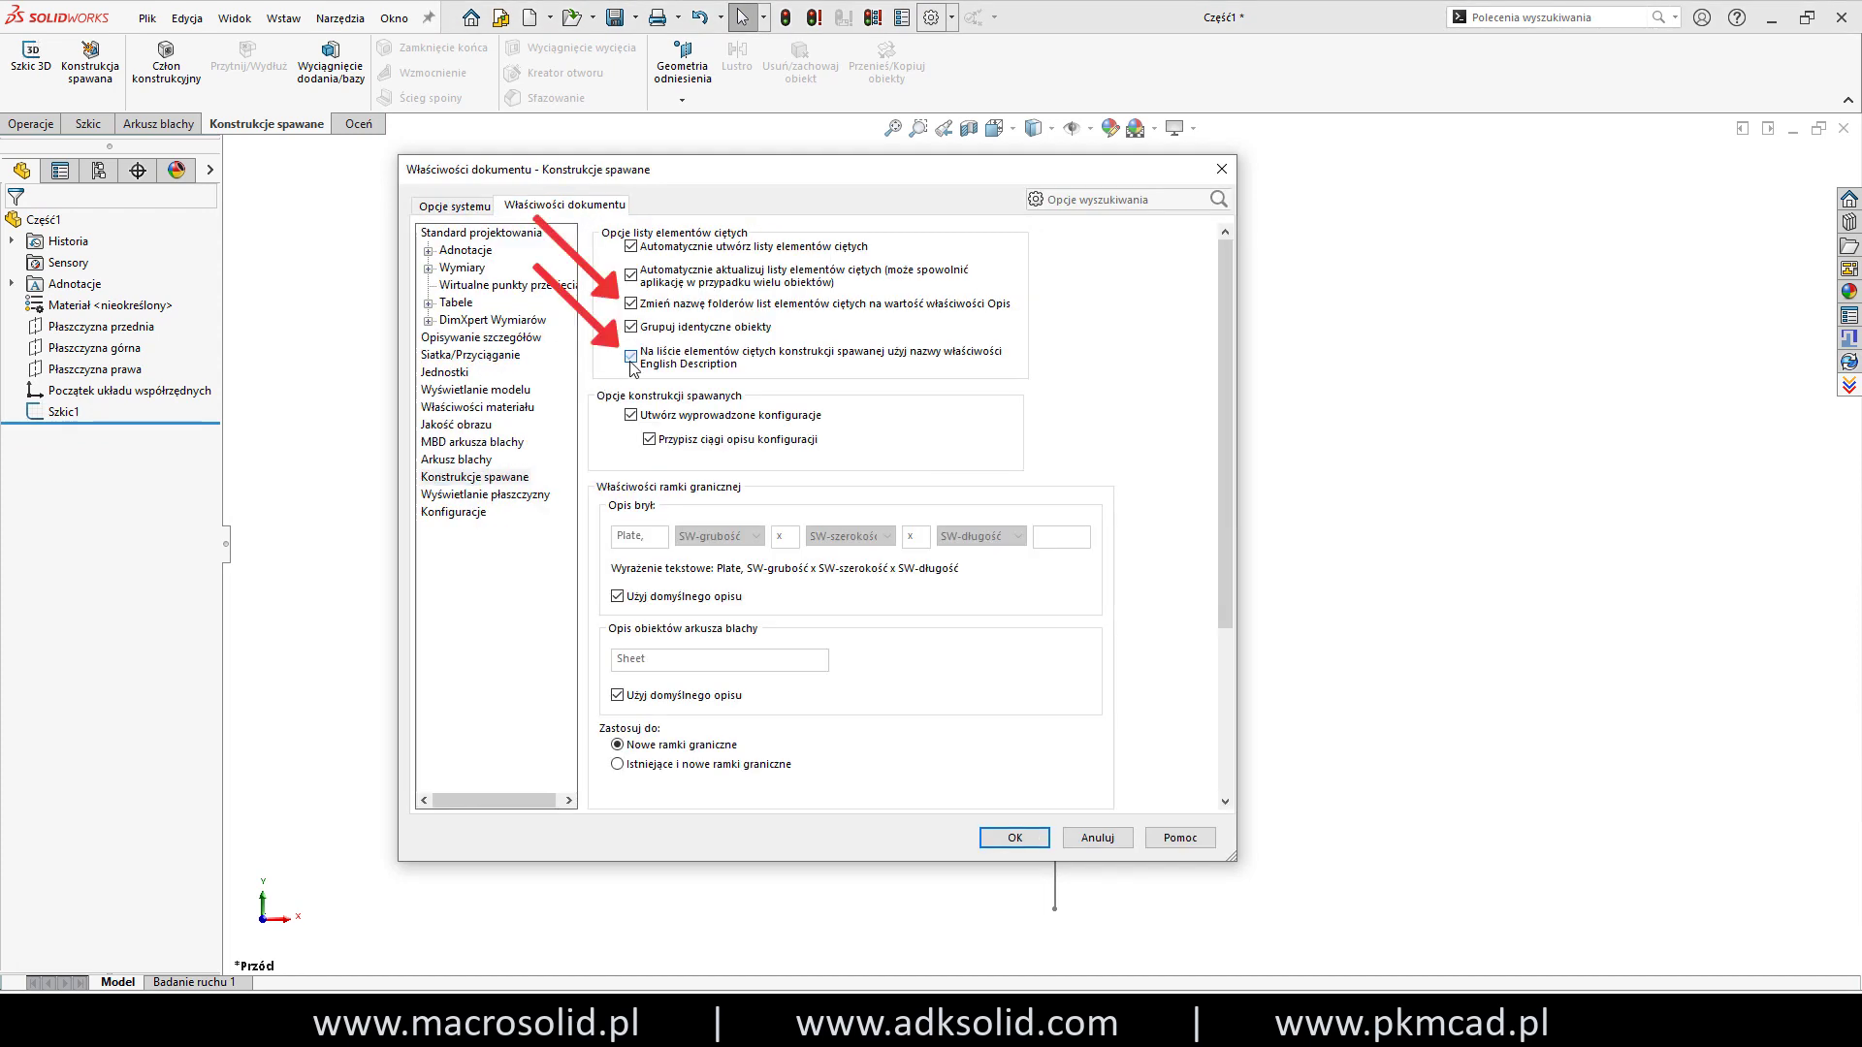
click(1012, 839)
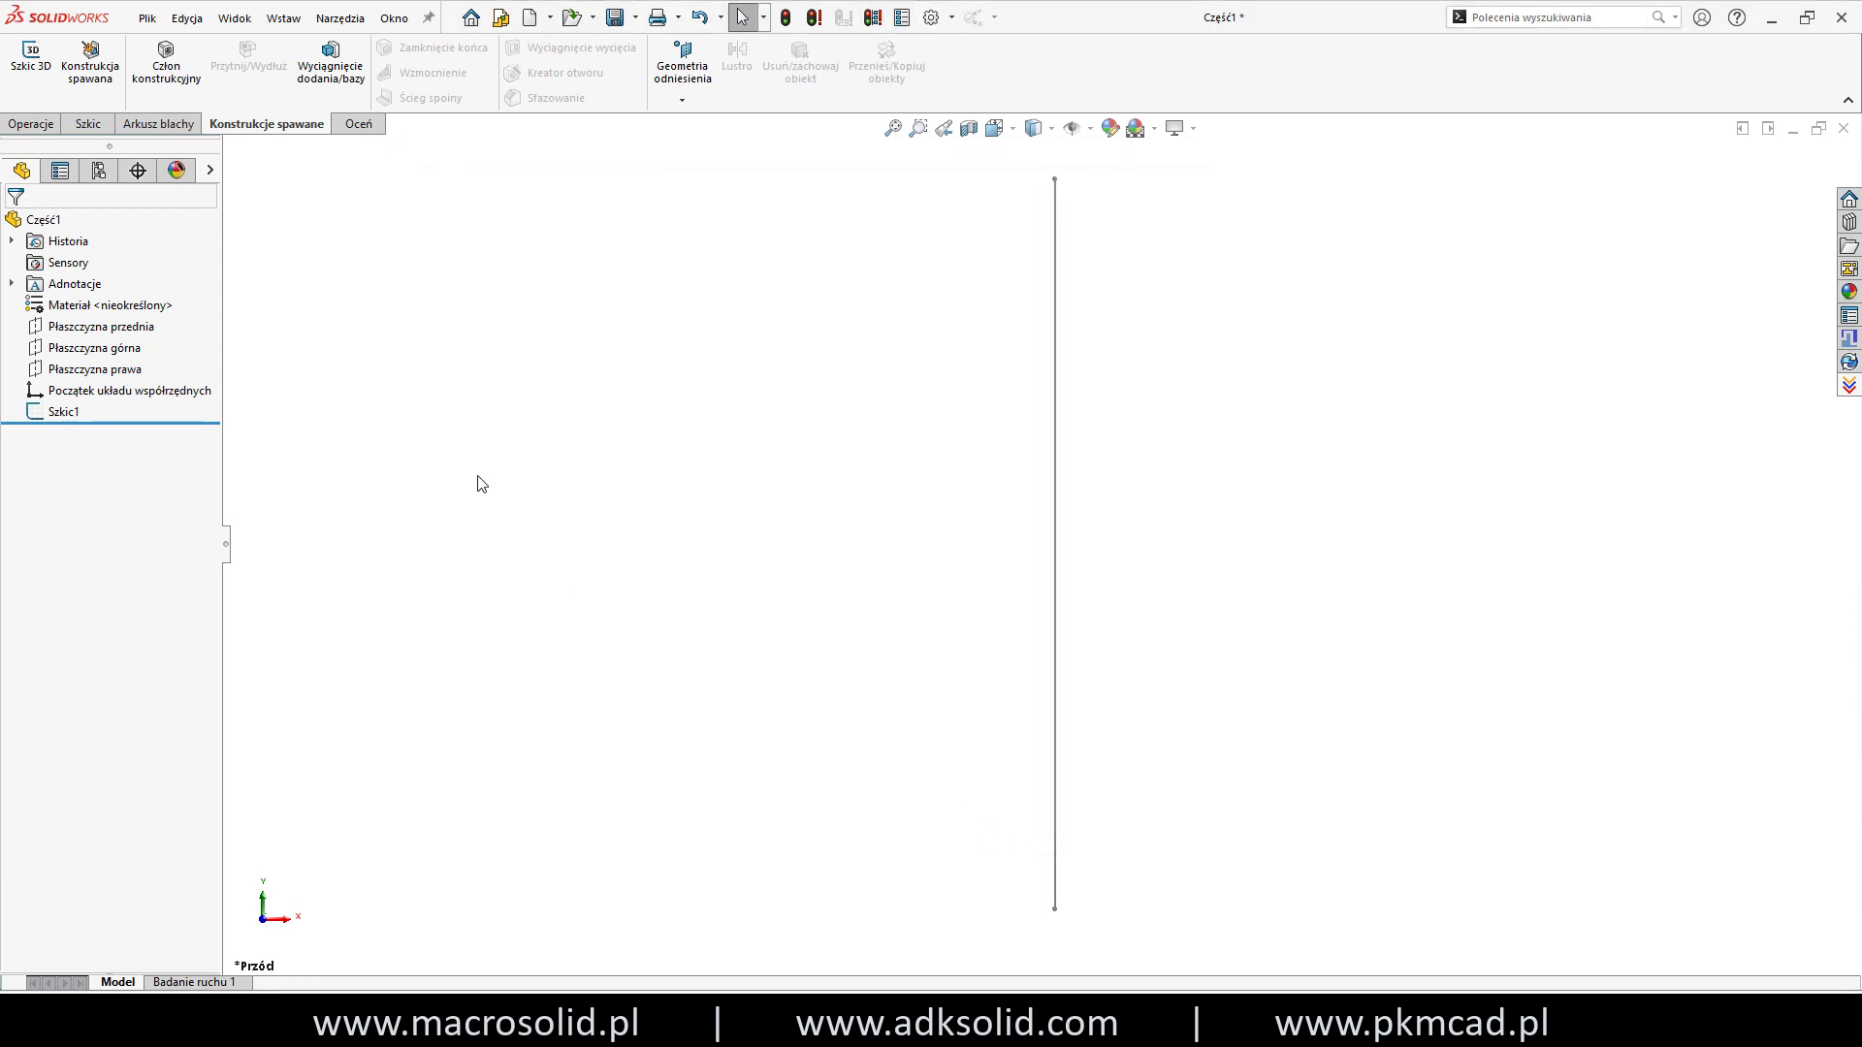
Recreate the Profil 50x30x2.5 member on the line and check its cut-list properties.
click(155, 107)
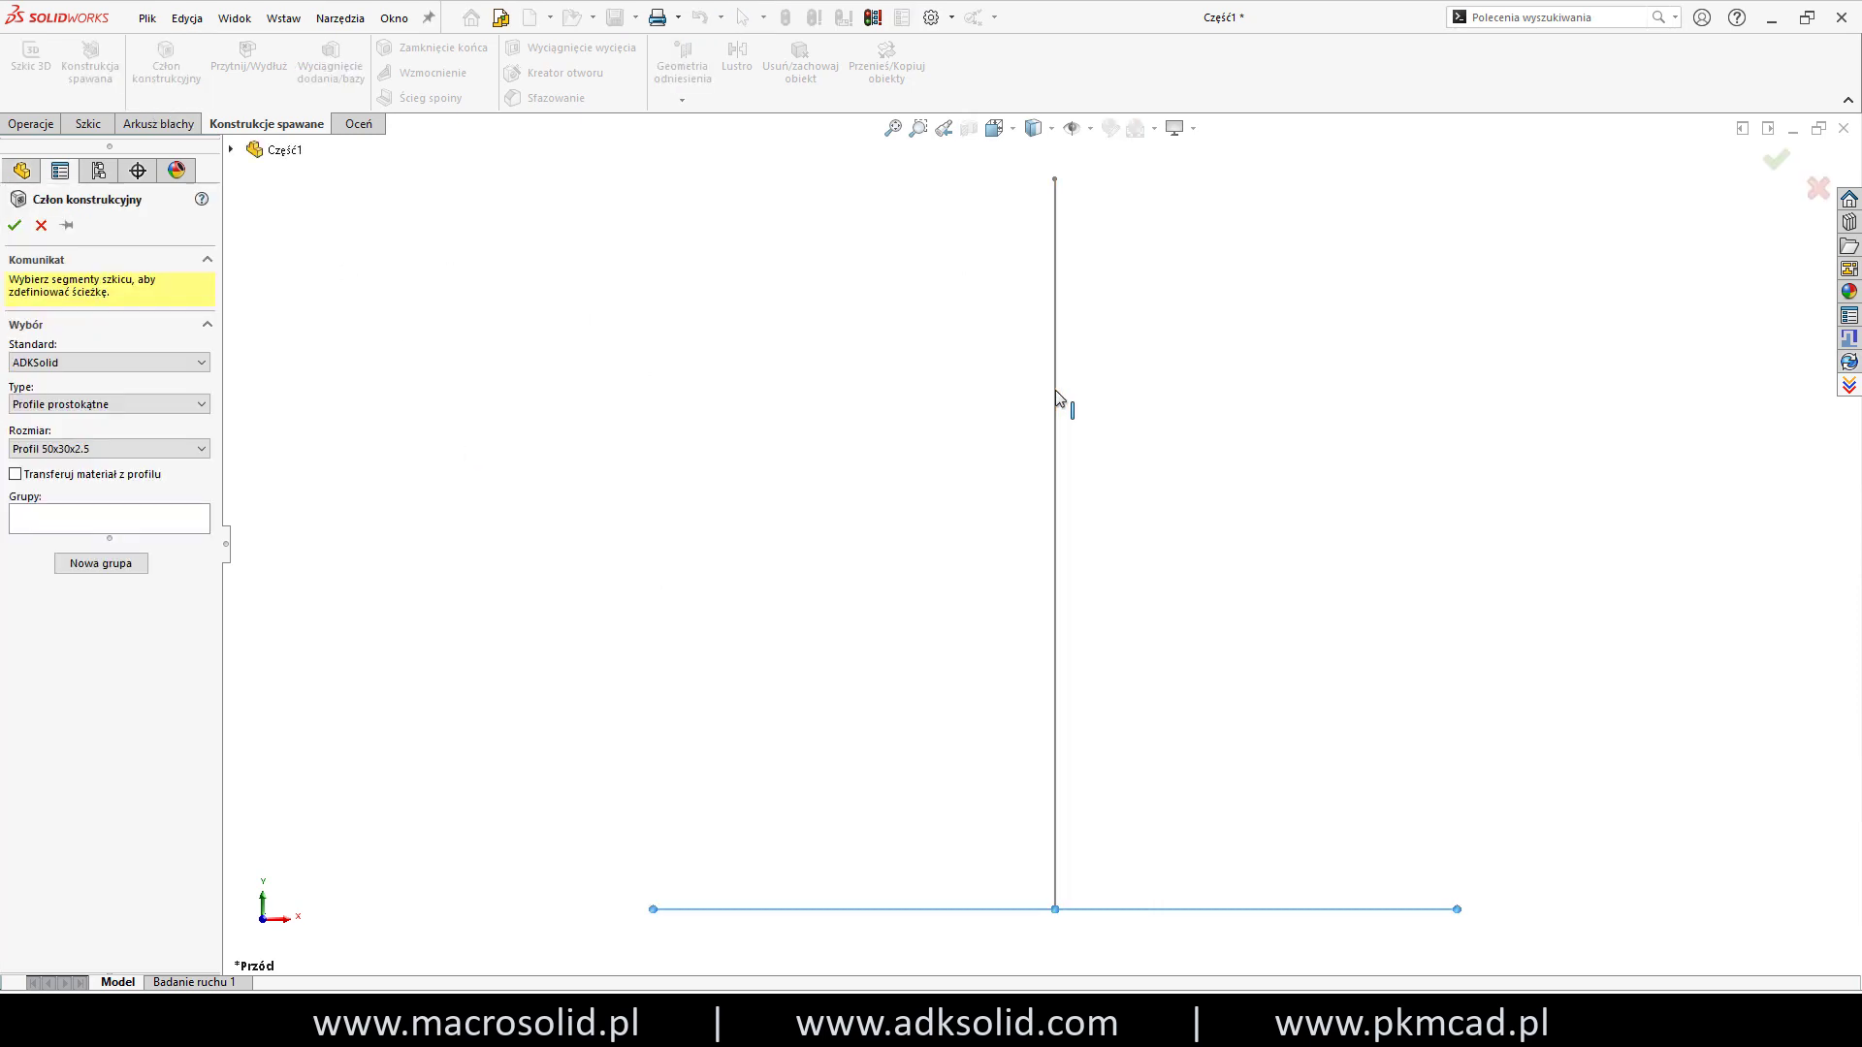
click(1055, 390)
click(15, 226)
right_click(98, 327)
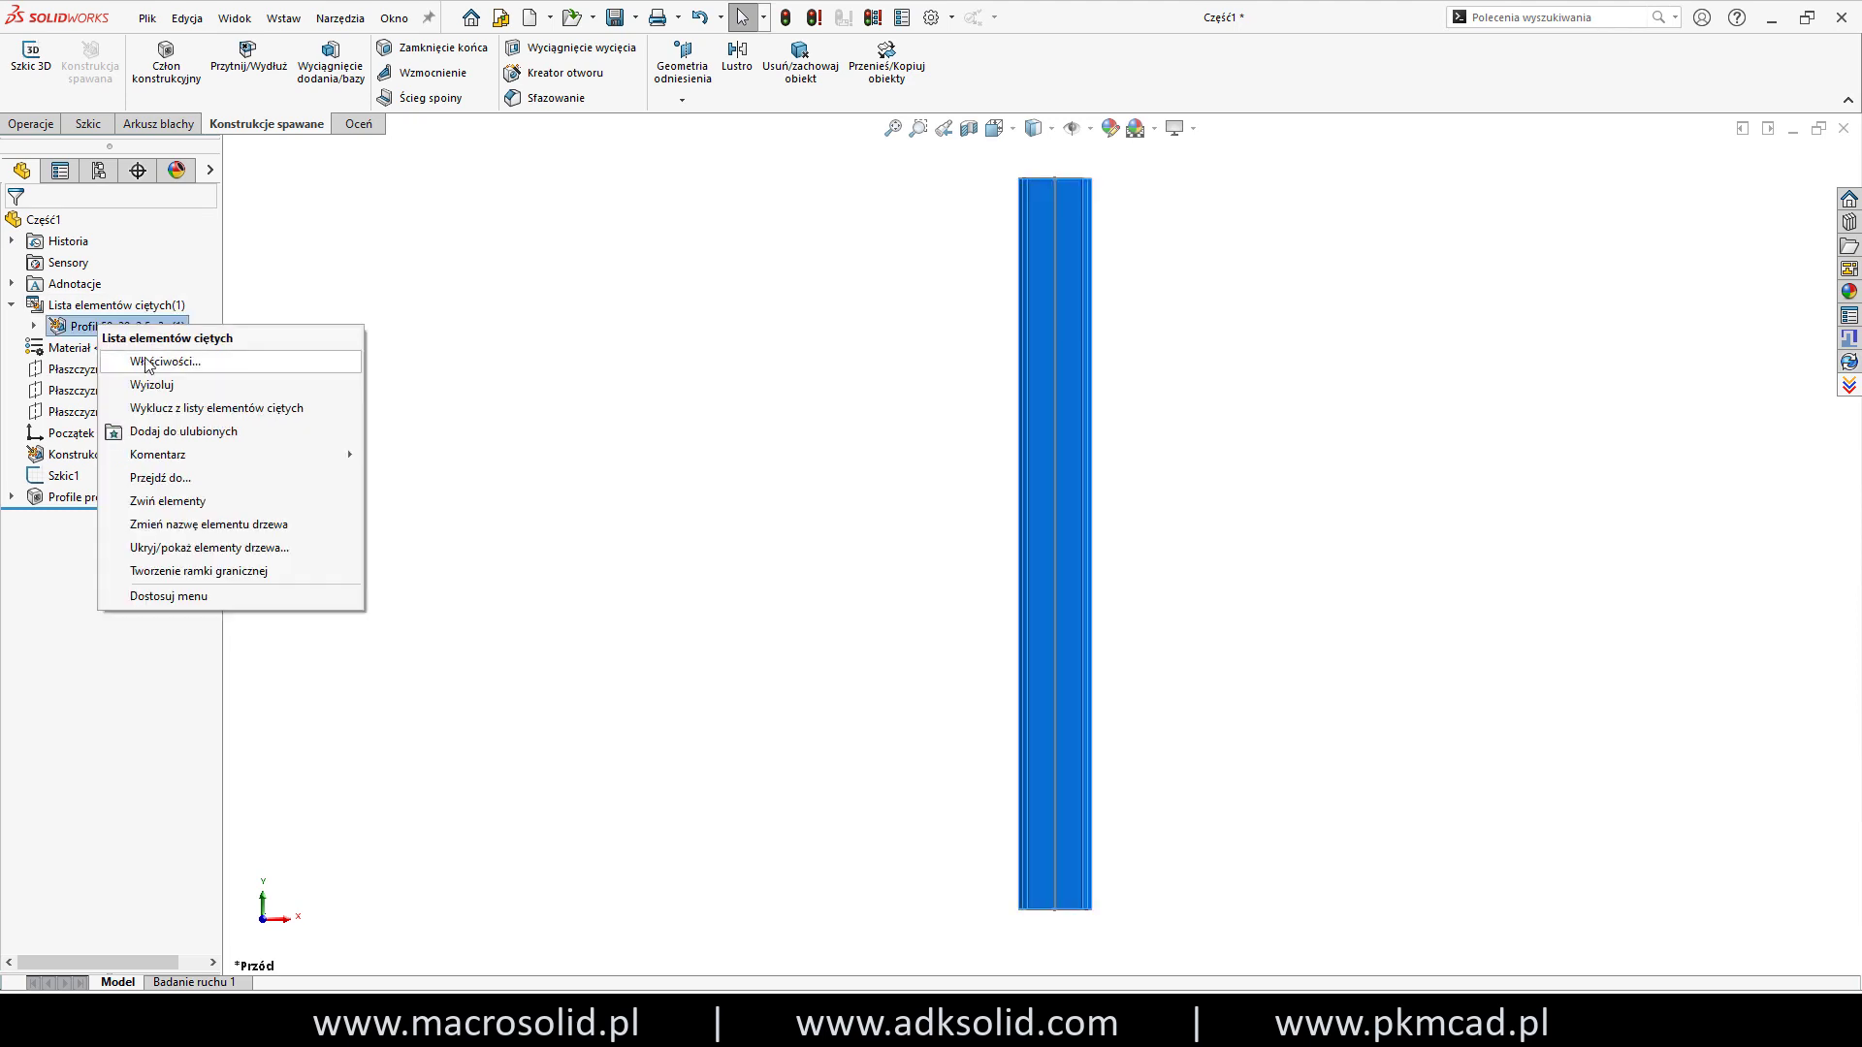
click(151, 362)
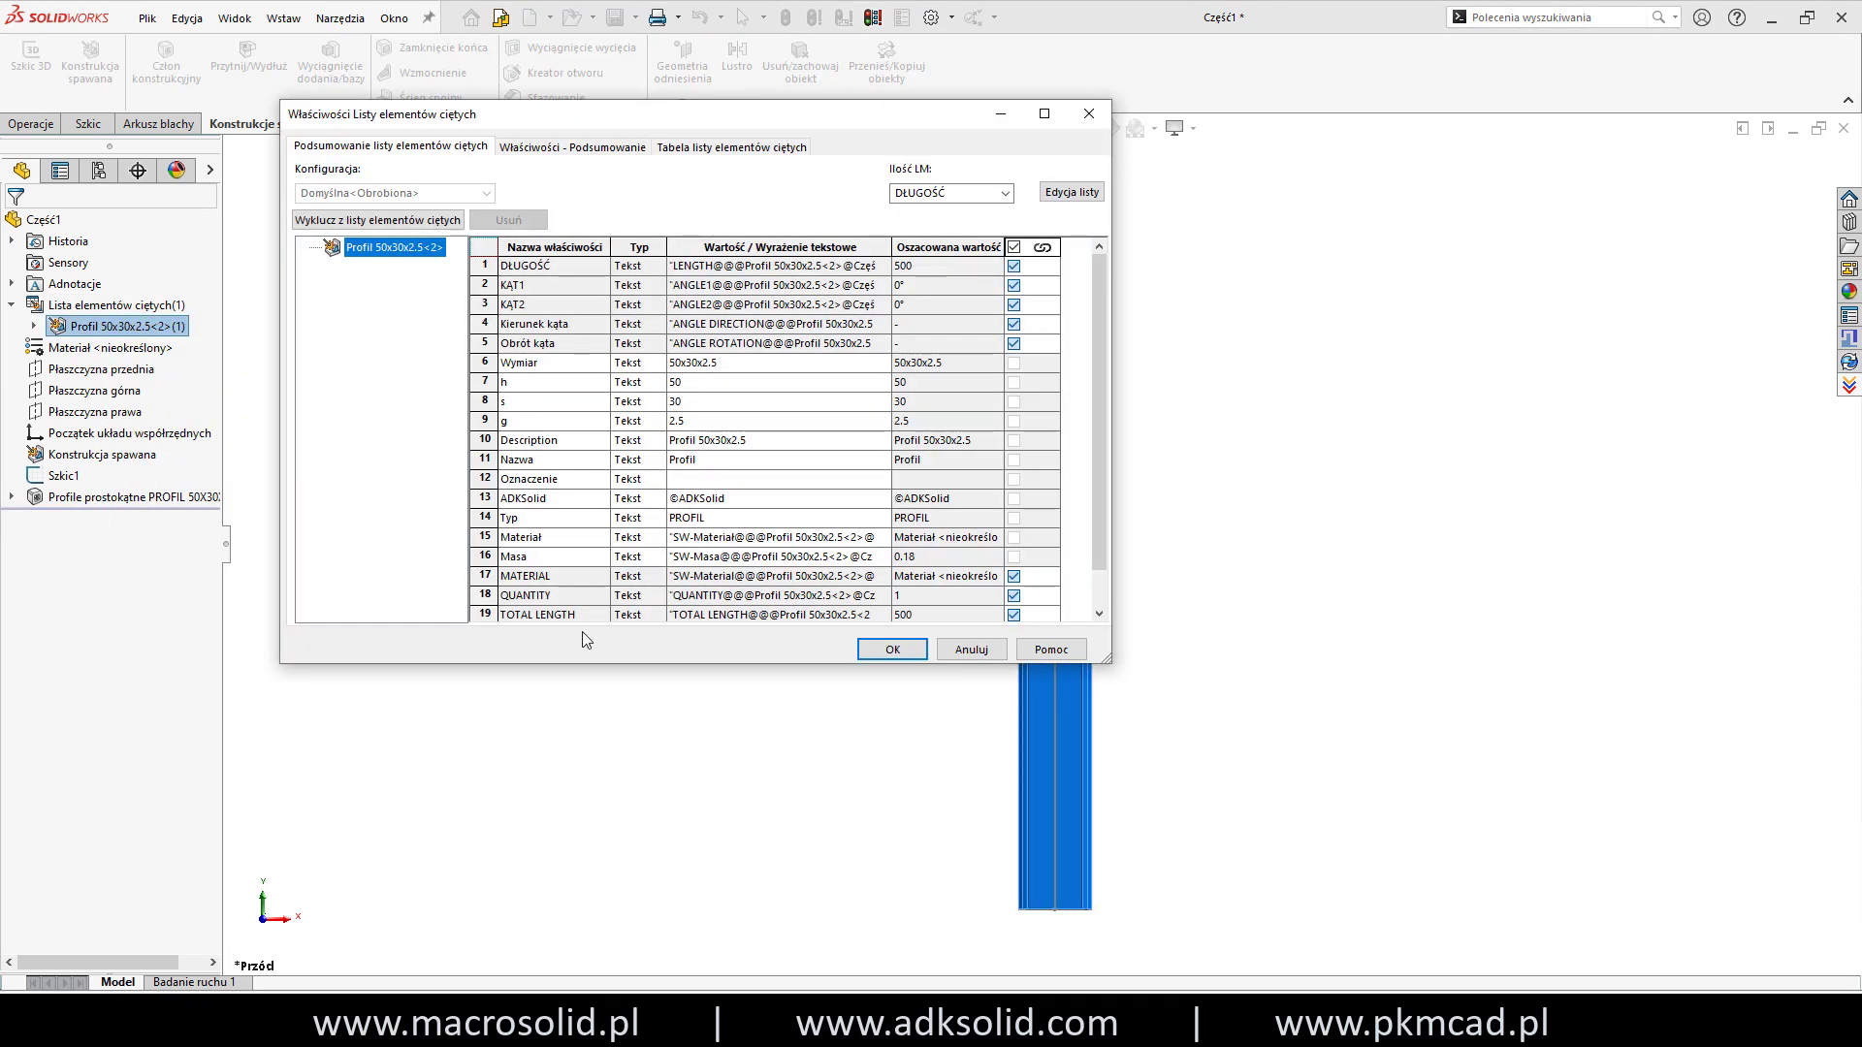
drag(578, 671, 582, 729)
click(893, 719)
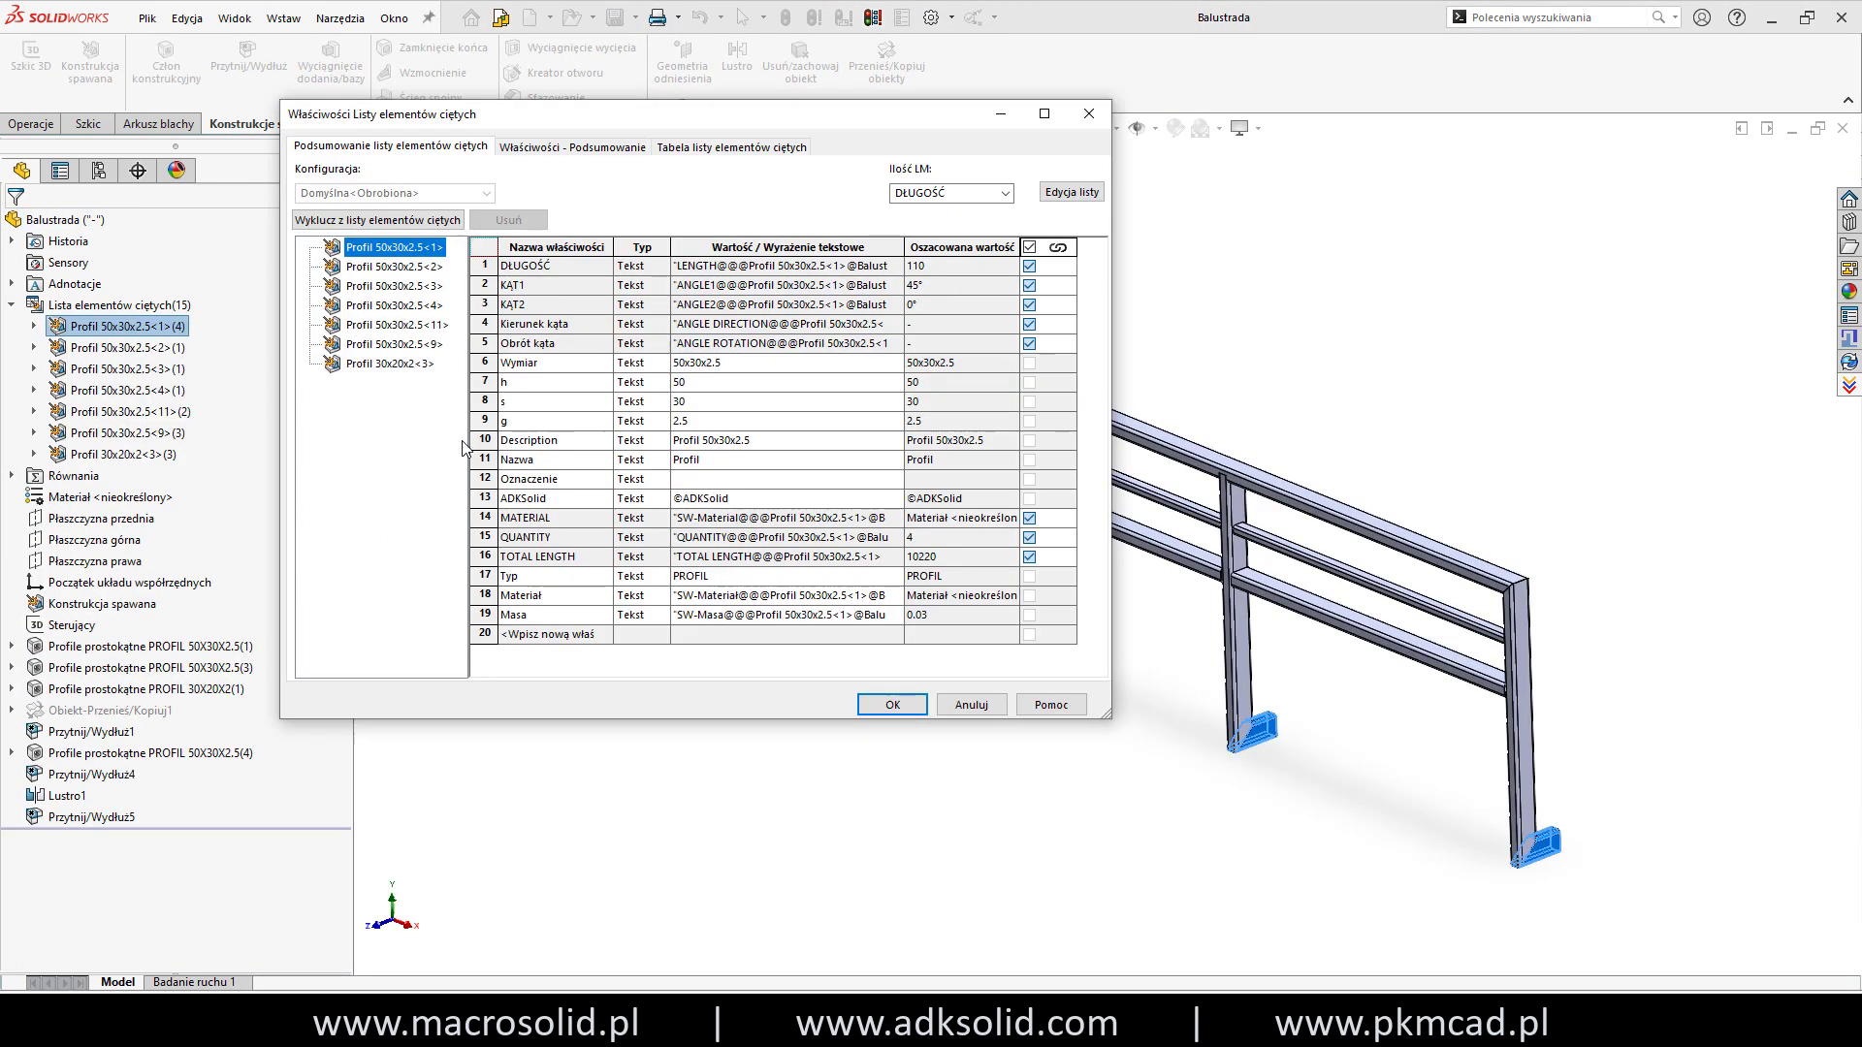
Delete leftover rows like Wymiar, h, s, g, Typ, Materiał and Masa from the first cut-list profile.
drag(485, 362, 485, 499)
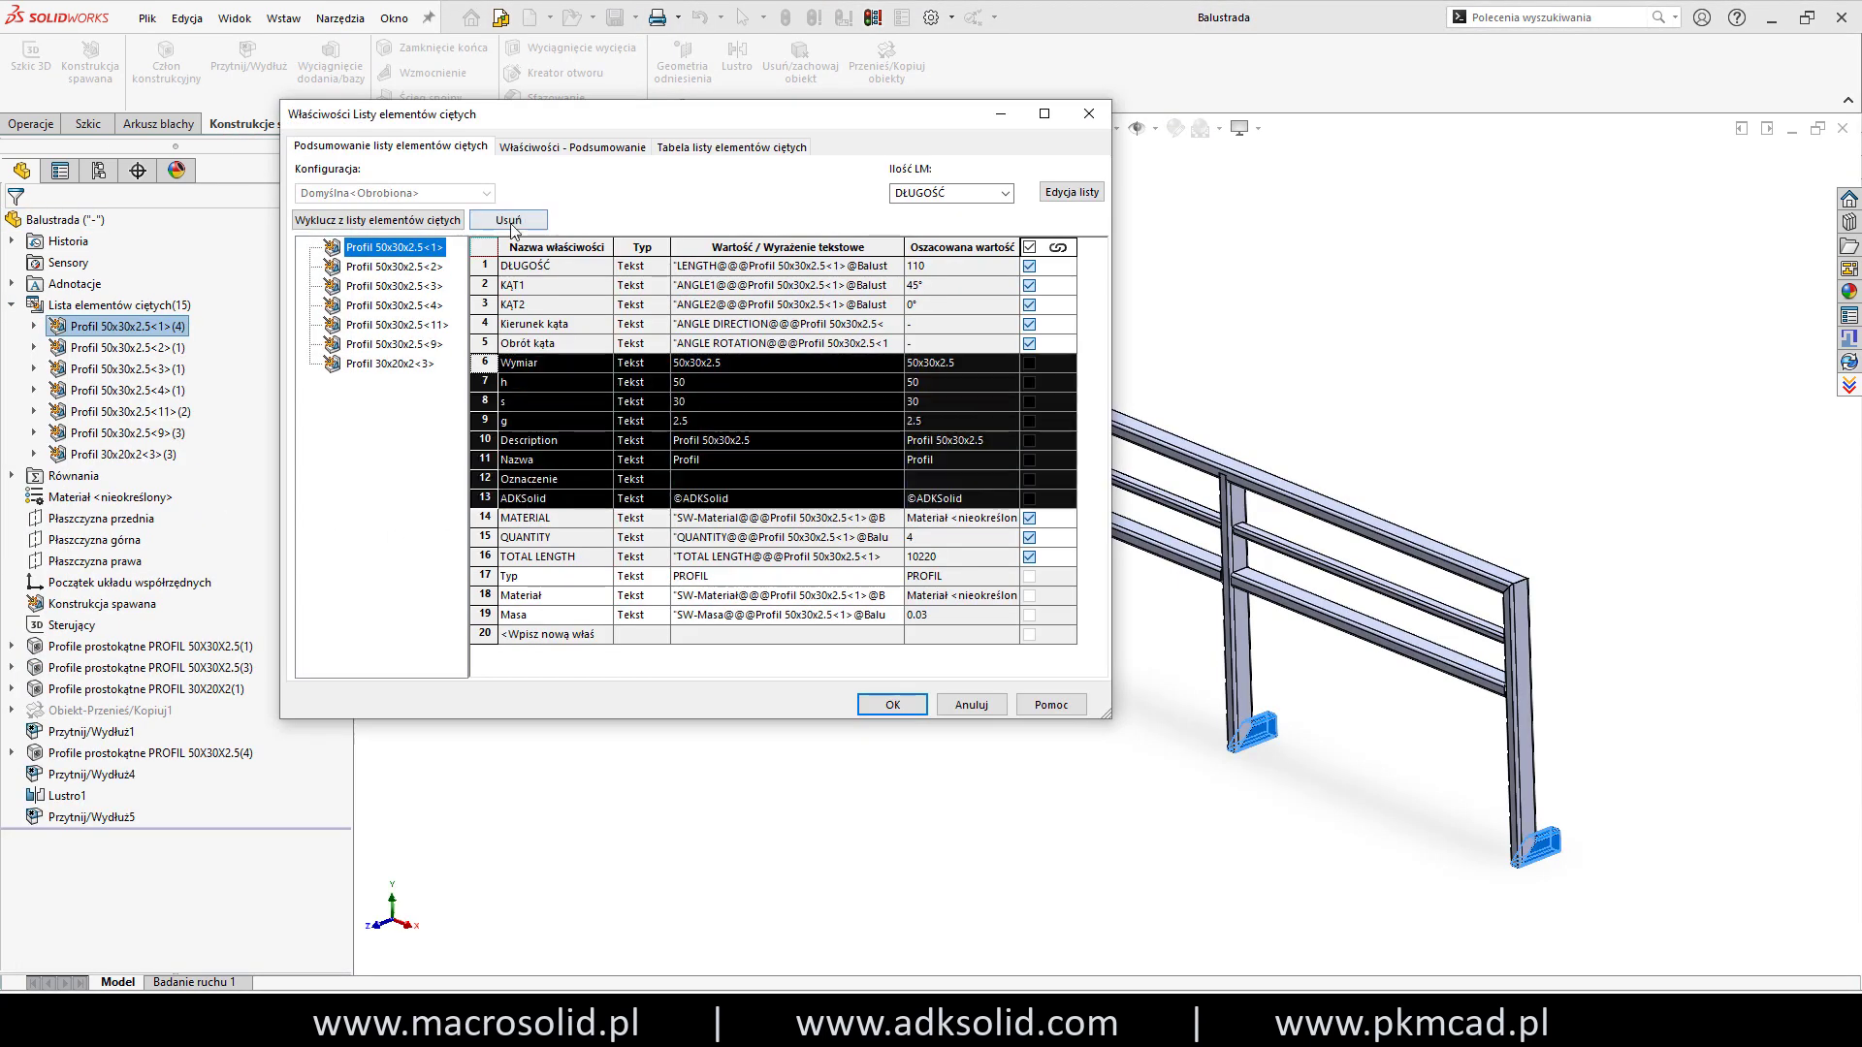
click(511, 226)
key(Return)
click(555, 479)
drag(485, 363, 485, 421)
click(496, 223)
click(499, 223)
drag(485, 440, 485, 482)
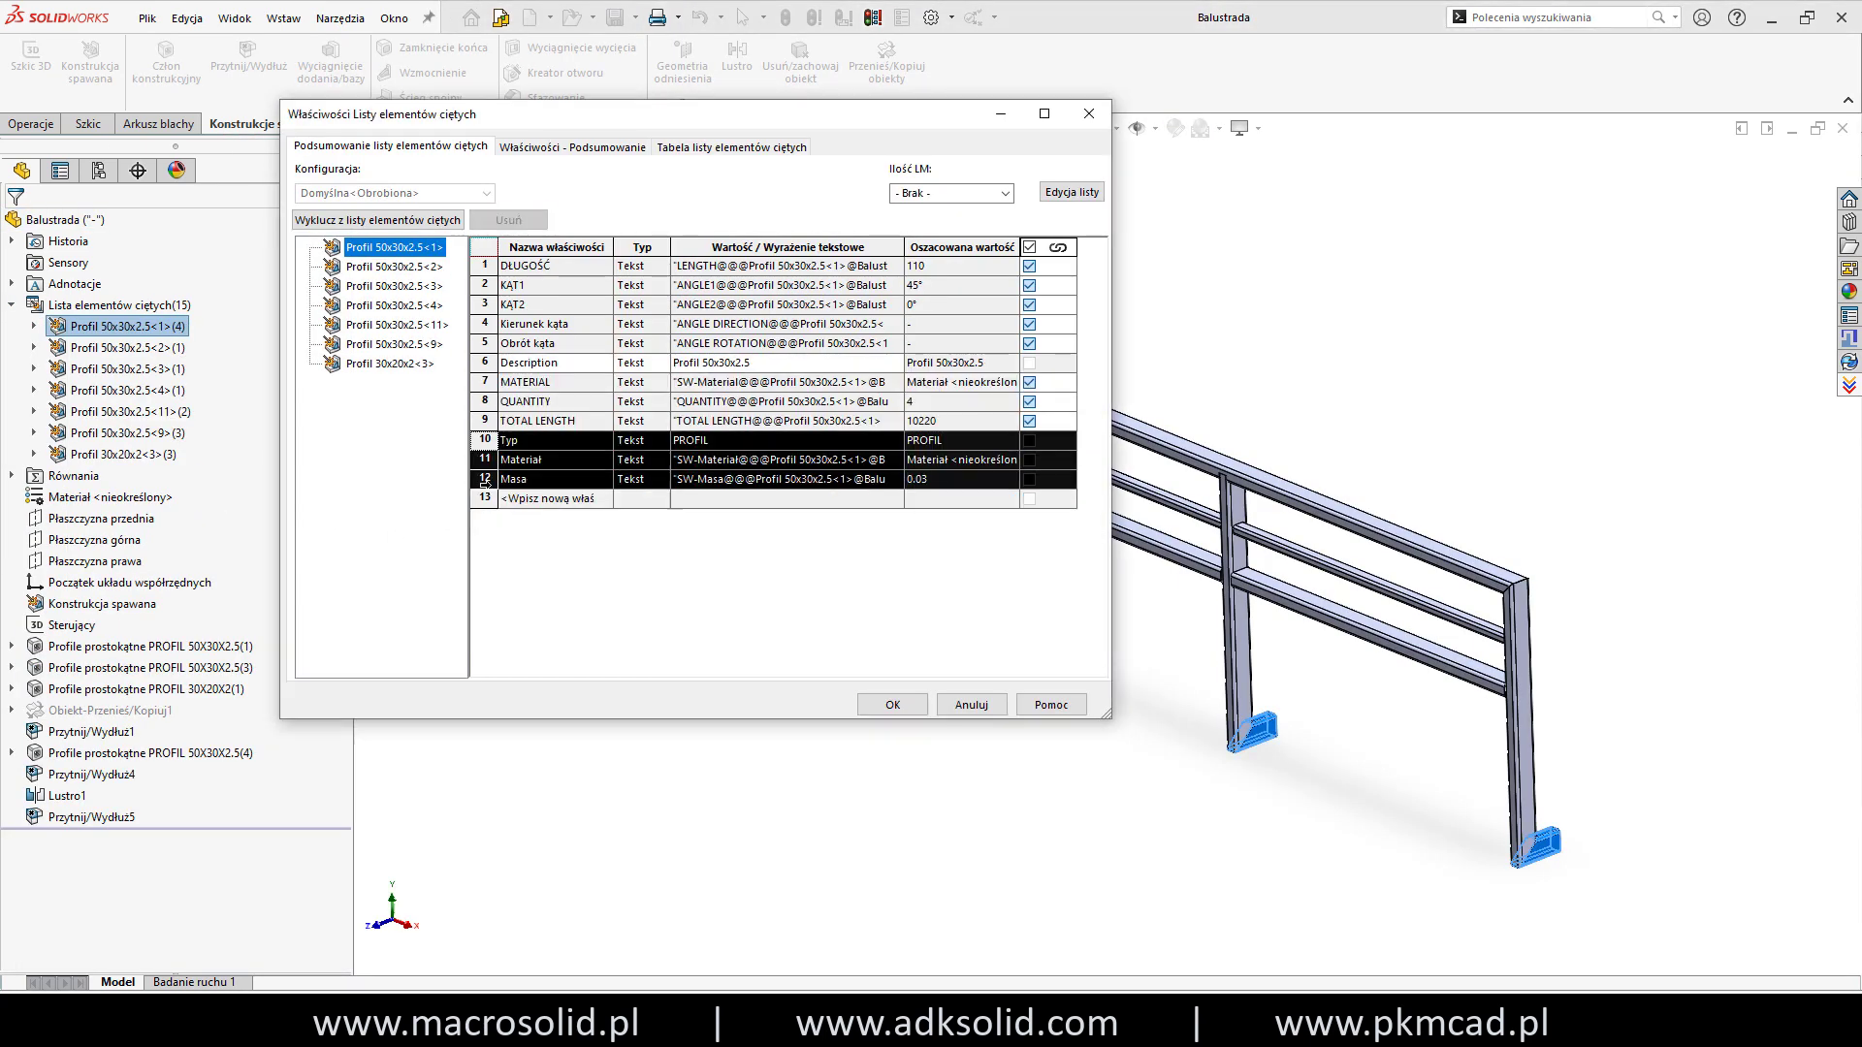
click(511, 224)
Remove the unwanted rows from the remaining profiles, including Profil 50x30x2.5<9>, and close the dialog.
click(394, 267)
drag(485, 363, 485, 421)
click(394, 286)
click(396, 325)
click(394, 344)
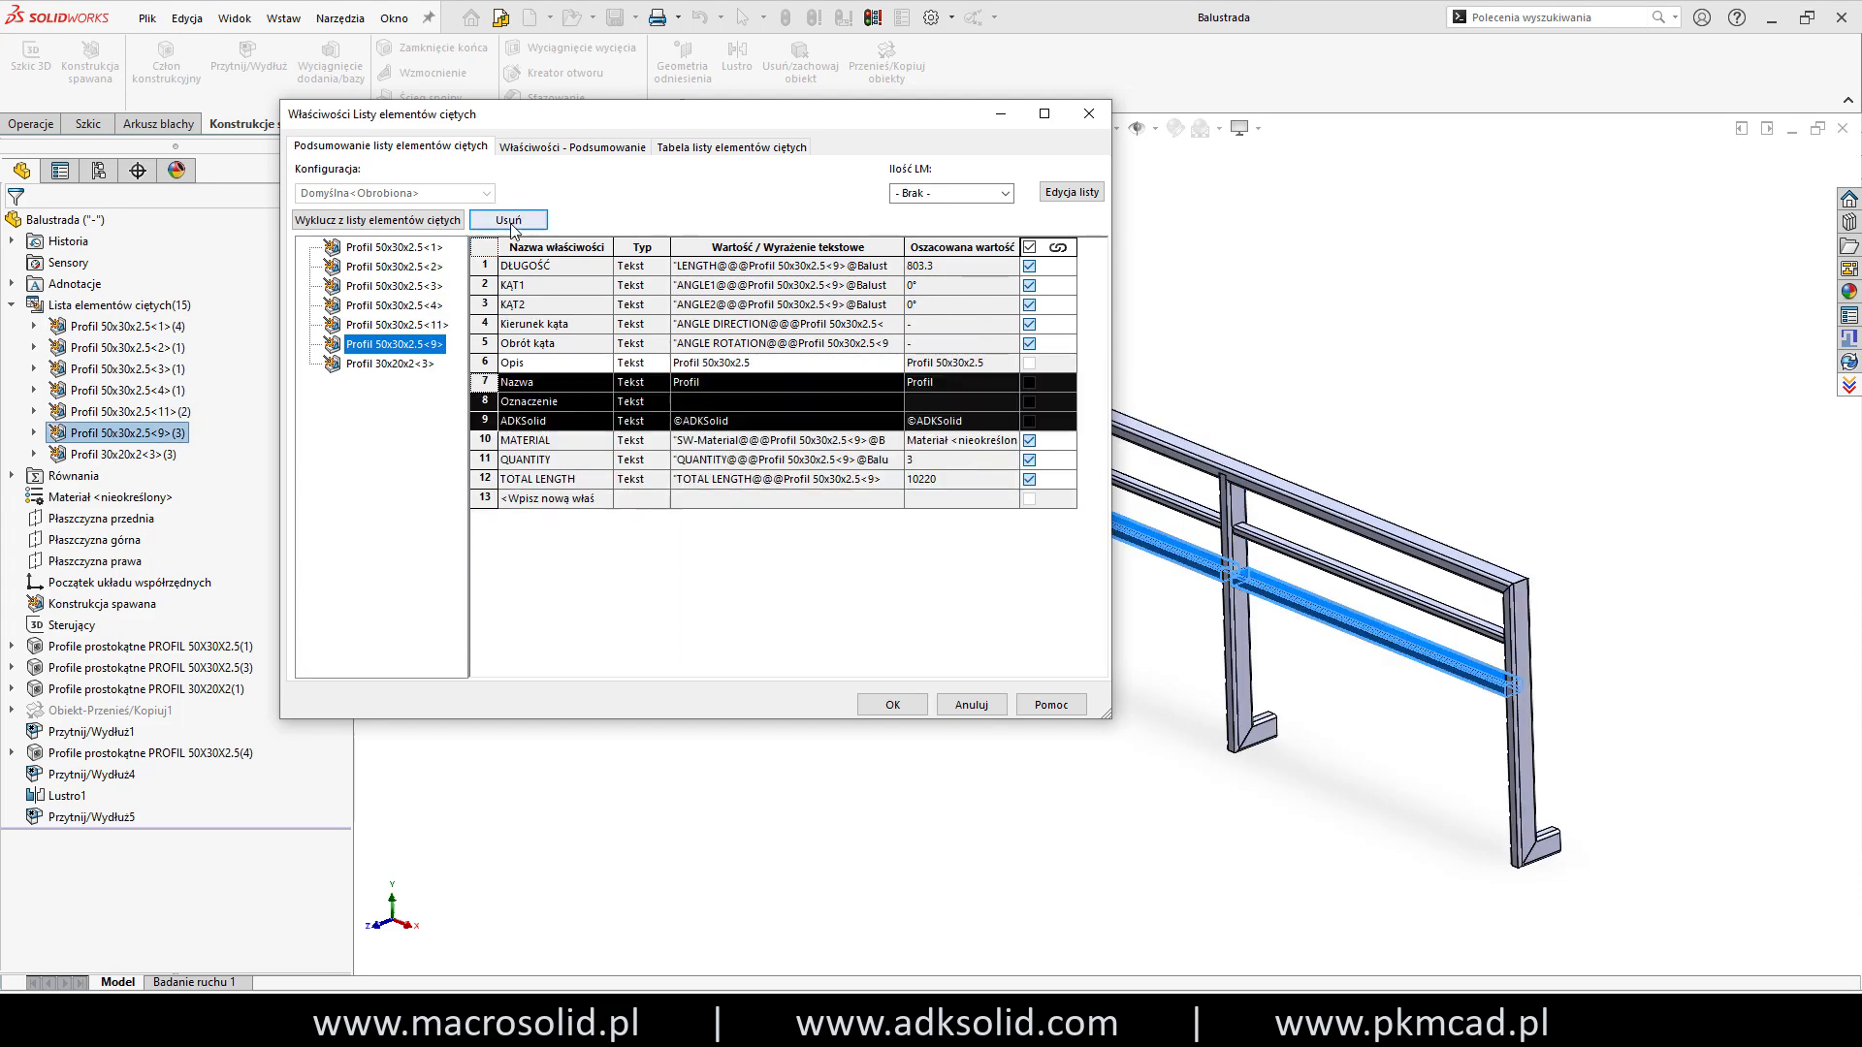
click(511, 223)
click(877, 706)
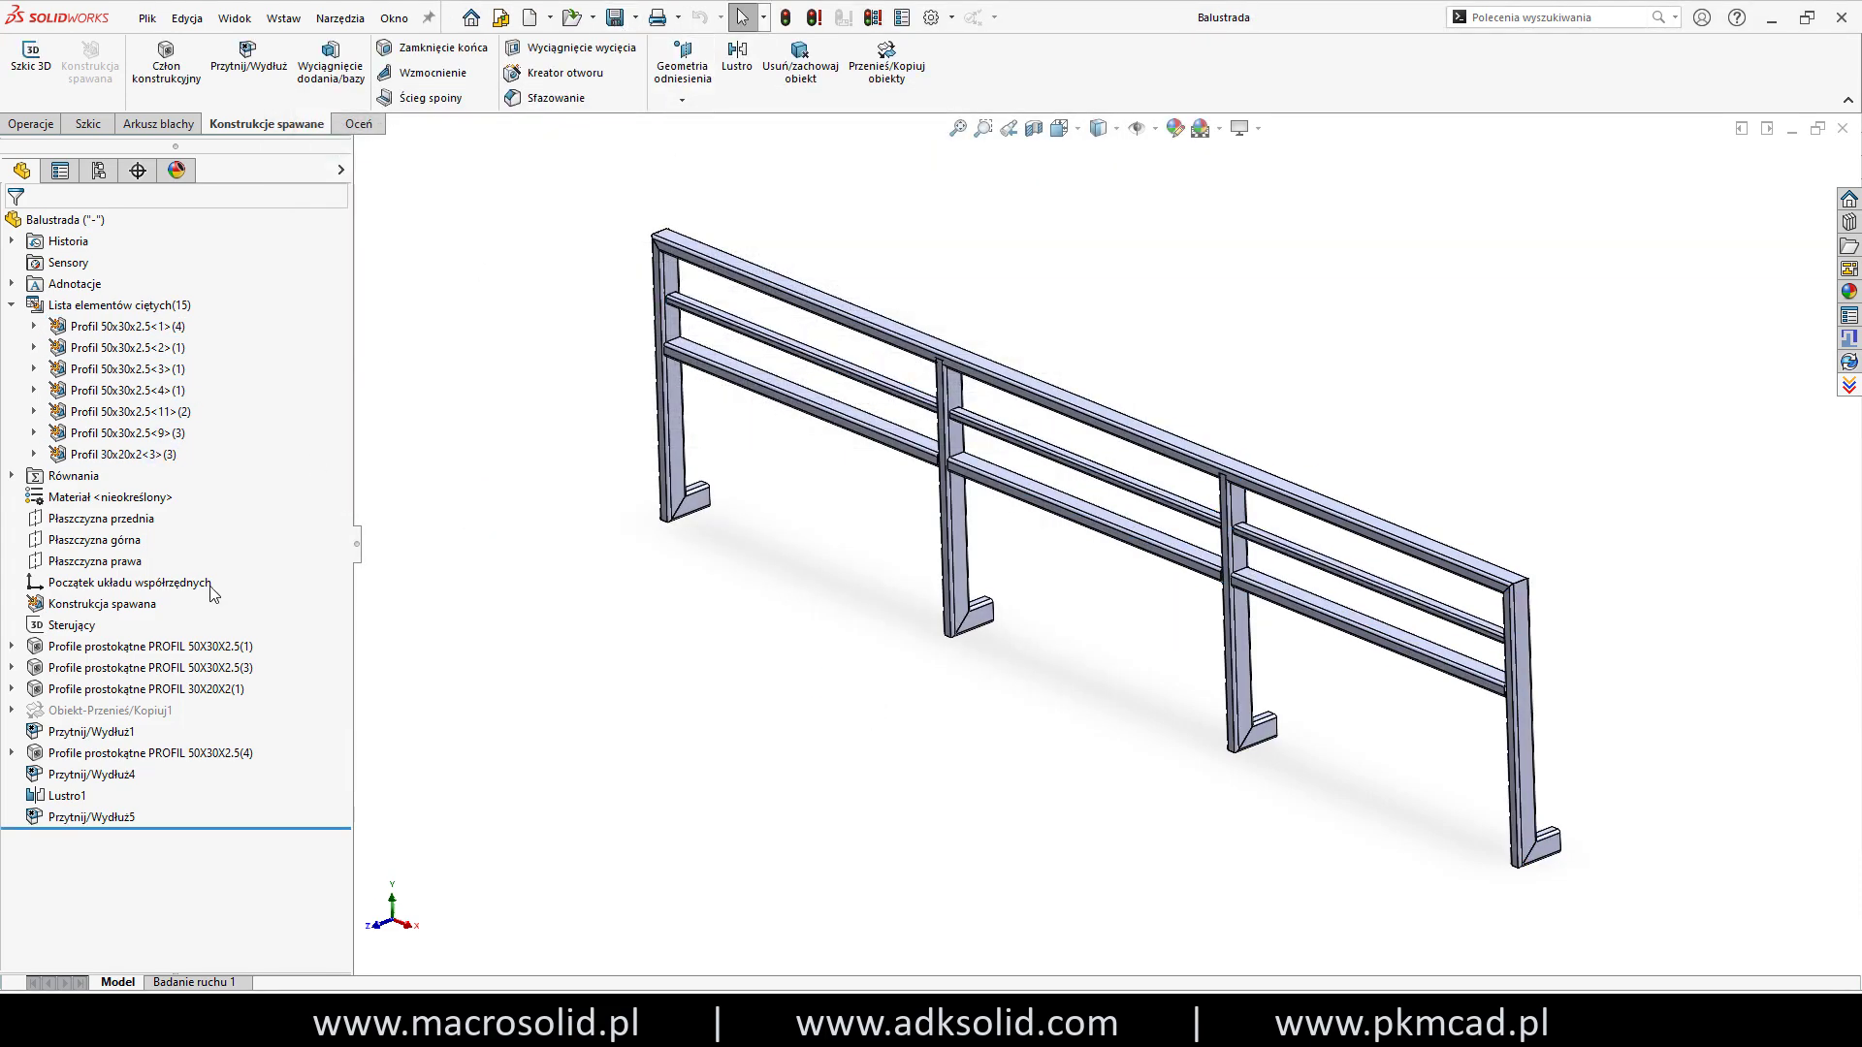
Re-edit the 50X30X2.5 and 30X20X2 profile members, then open the first cut-list item's properties.
click(73, 625)
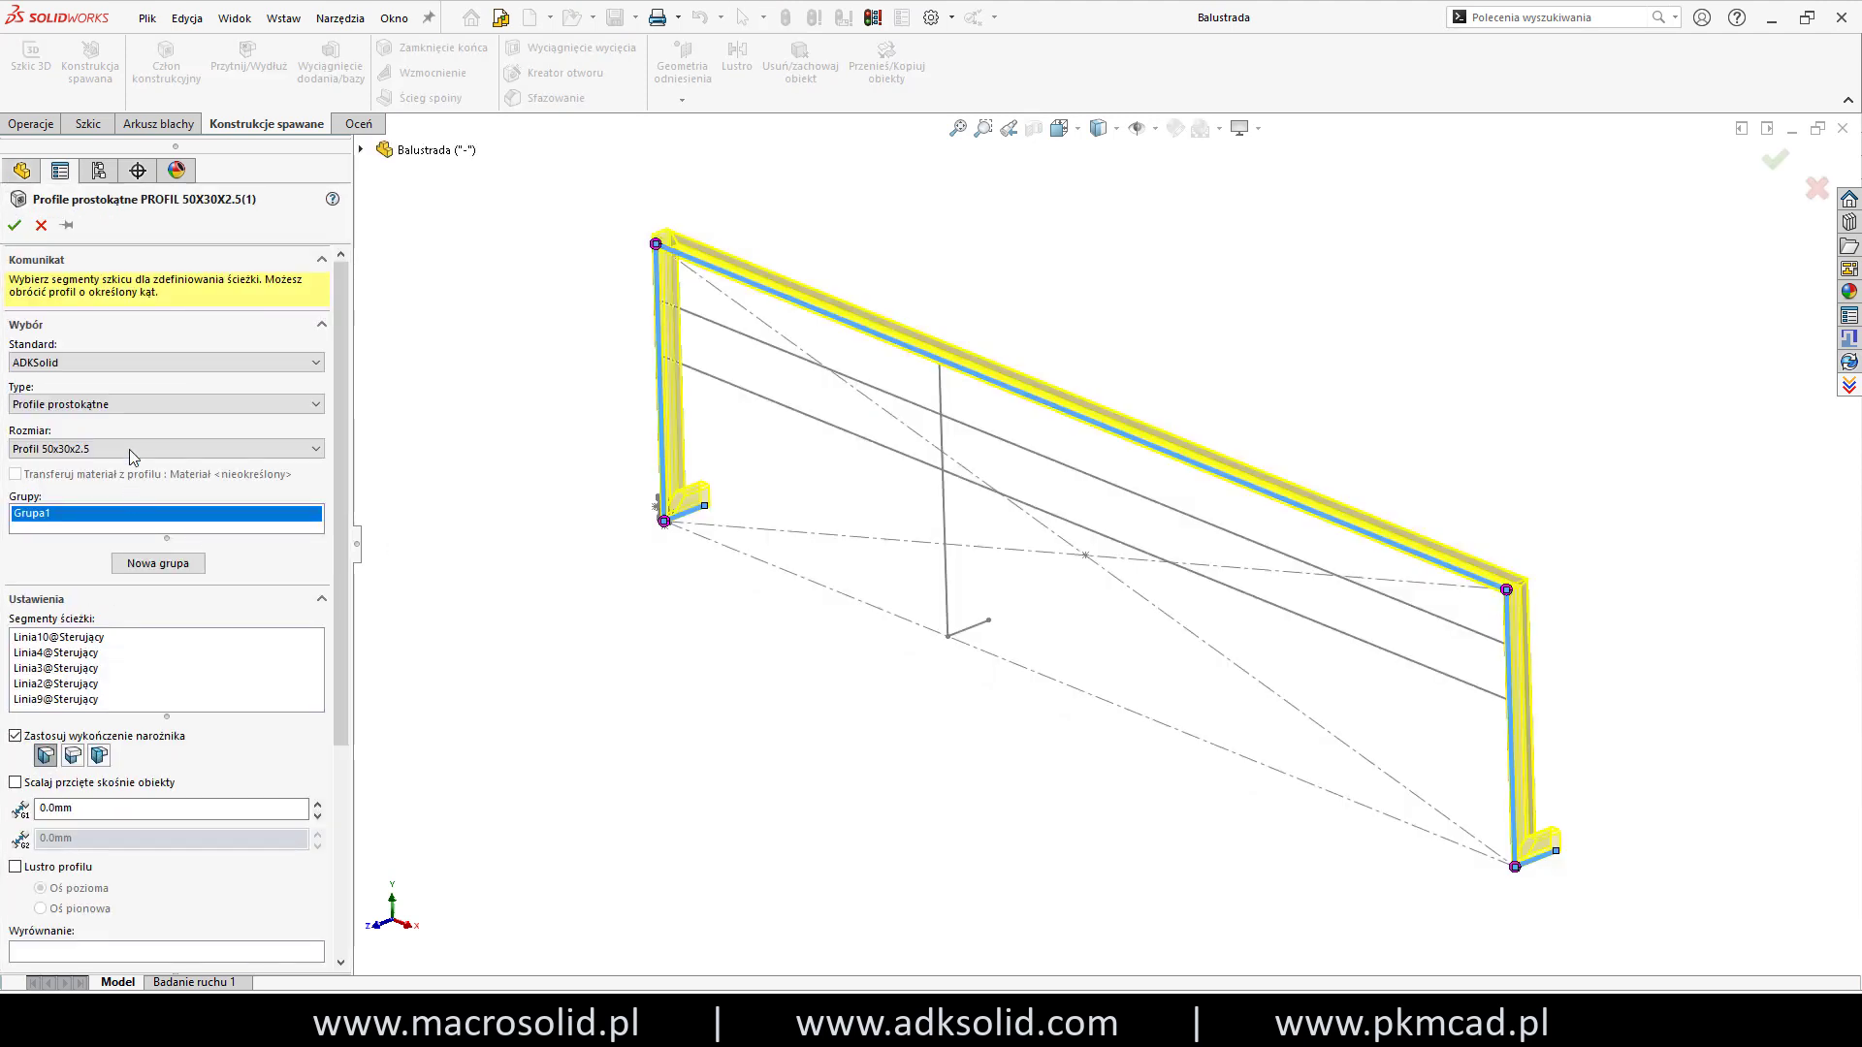
click(133, 449)
click(123, 473)
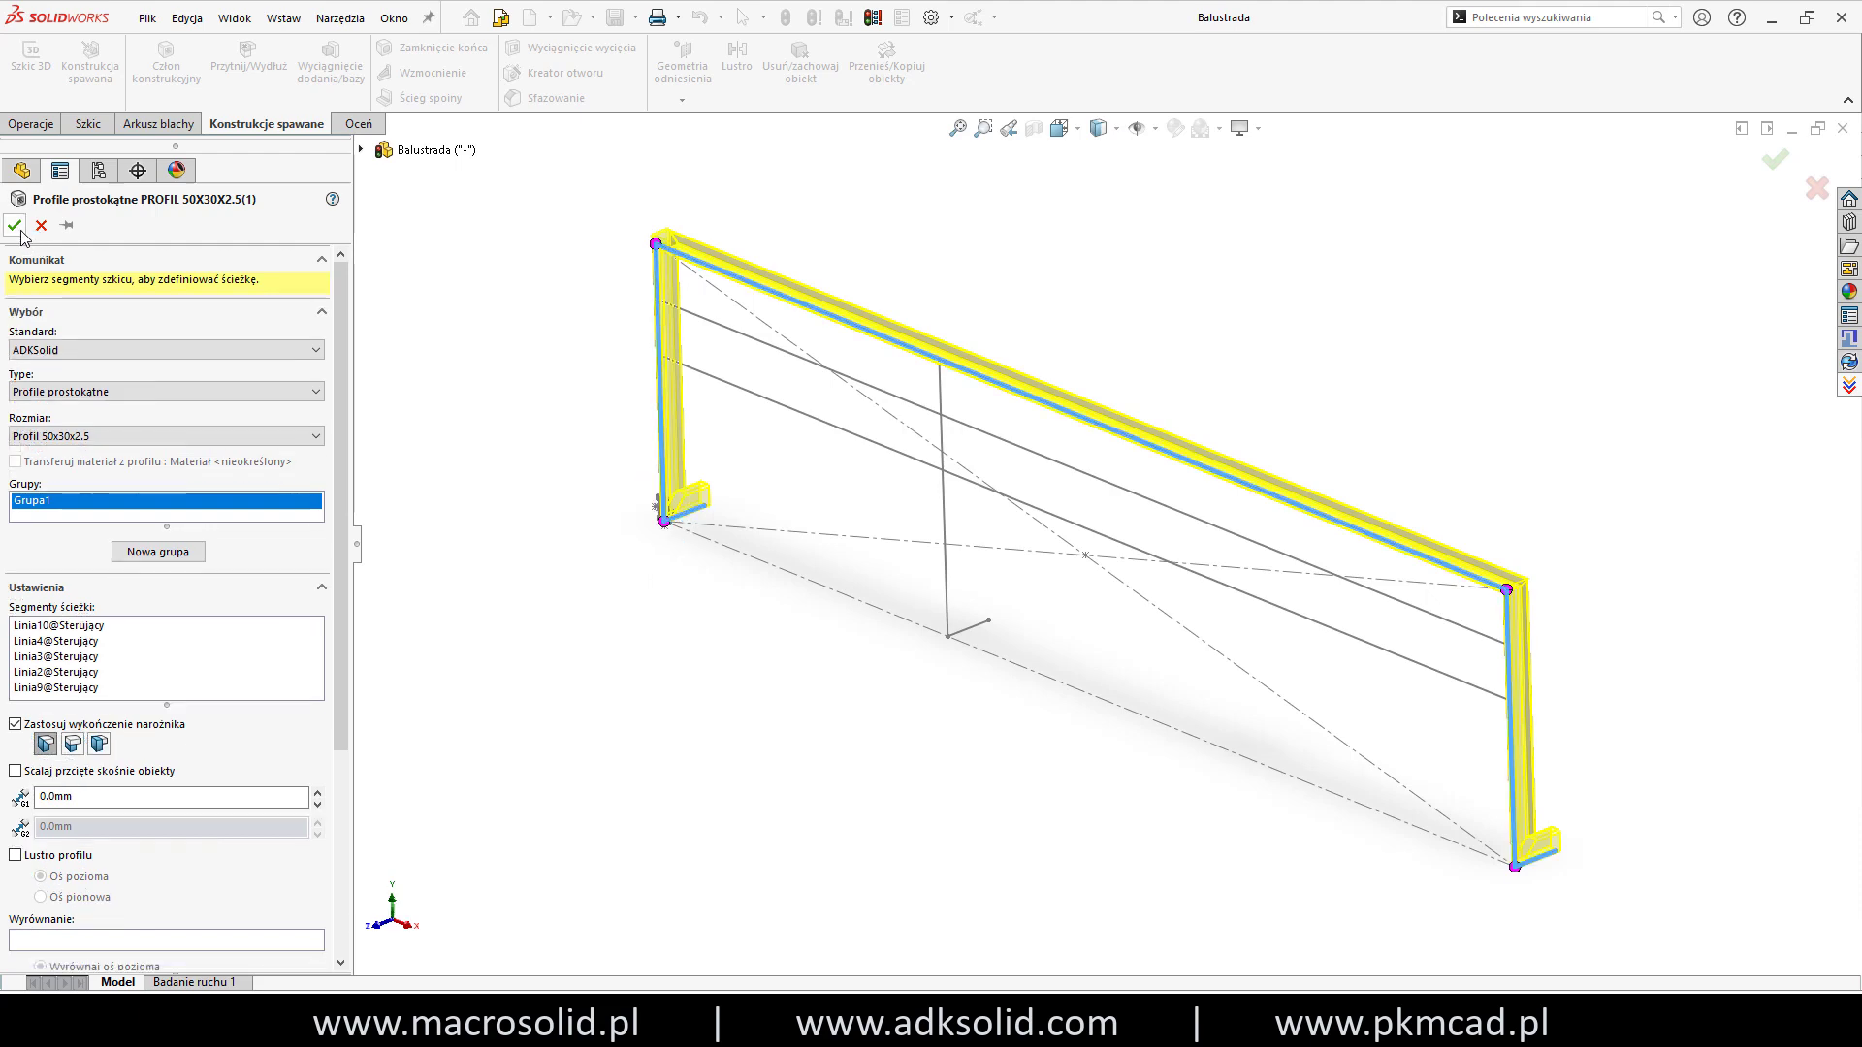
click(68, 667)
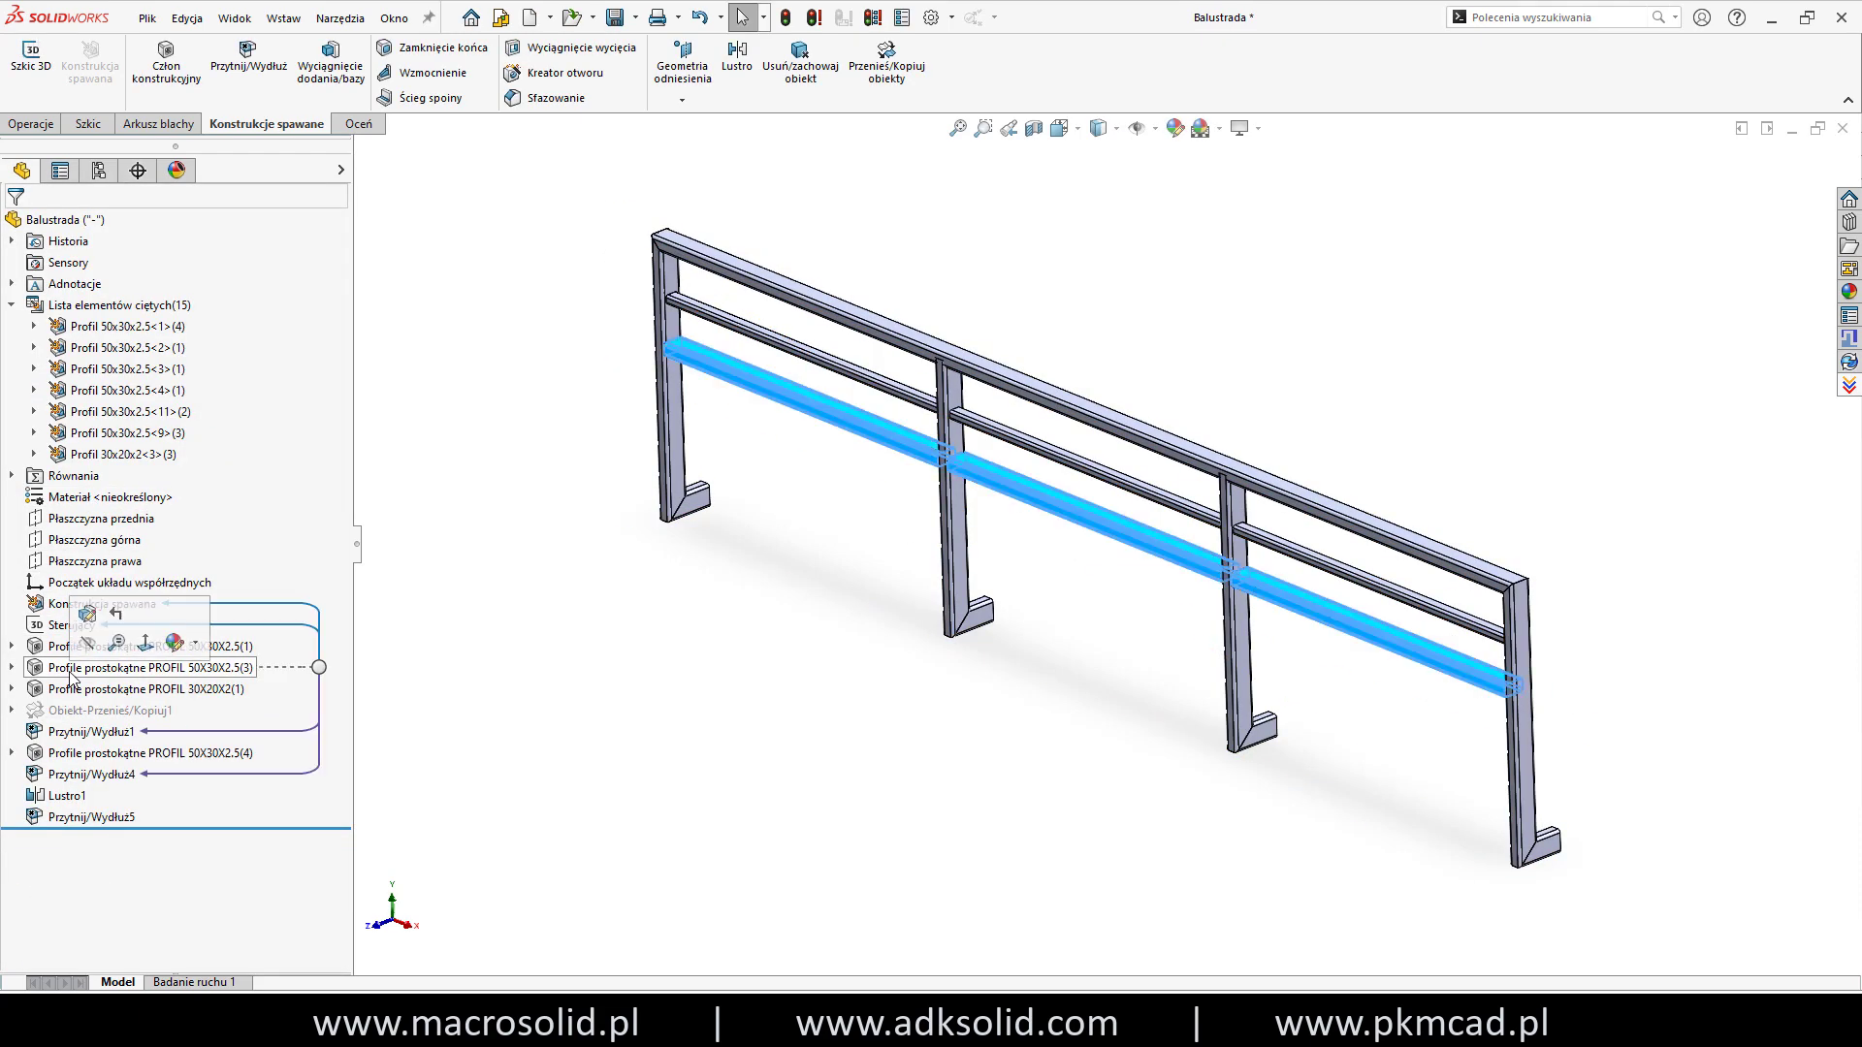
click(83, 612)
click(81, 449)
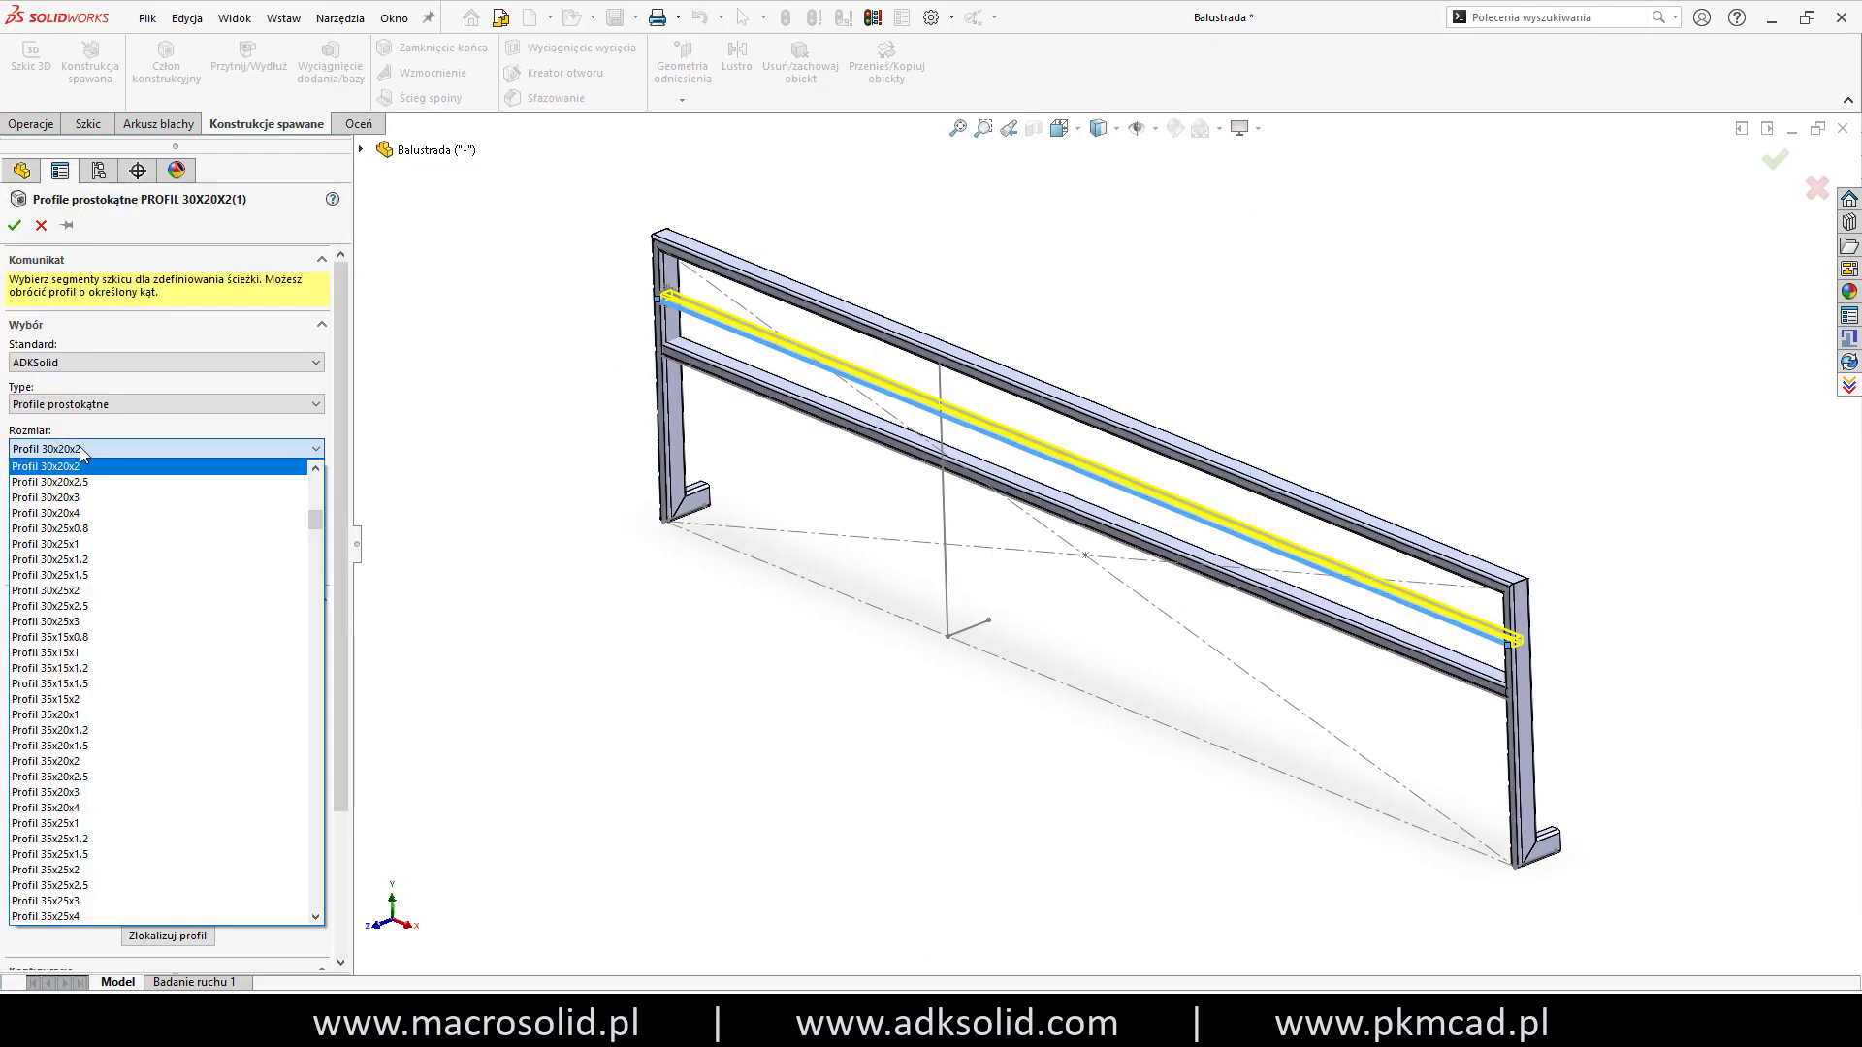
click(80, 449)
click(15, 225)
right_click(86, 326)
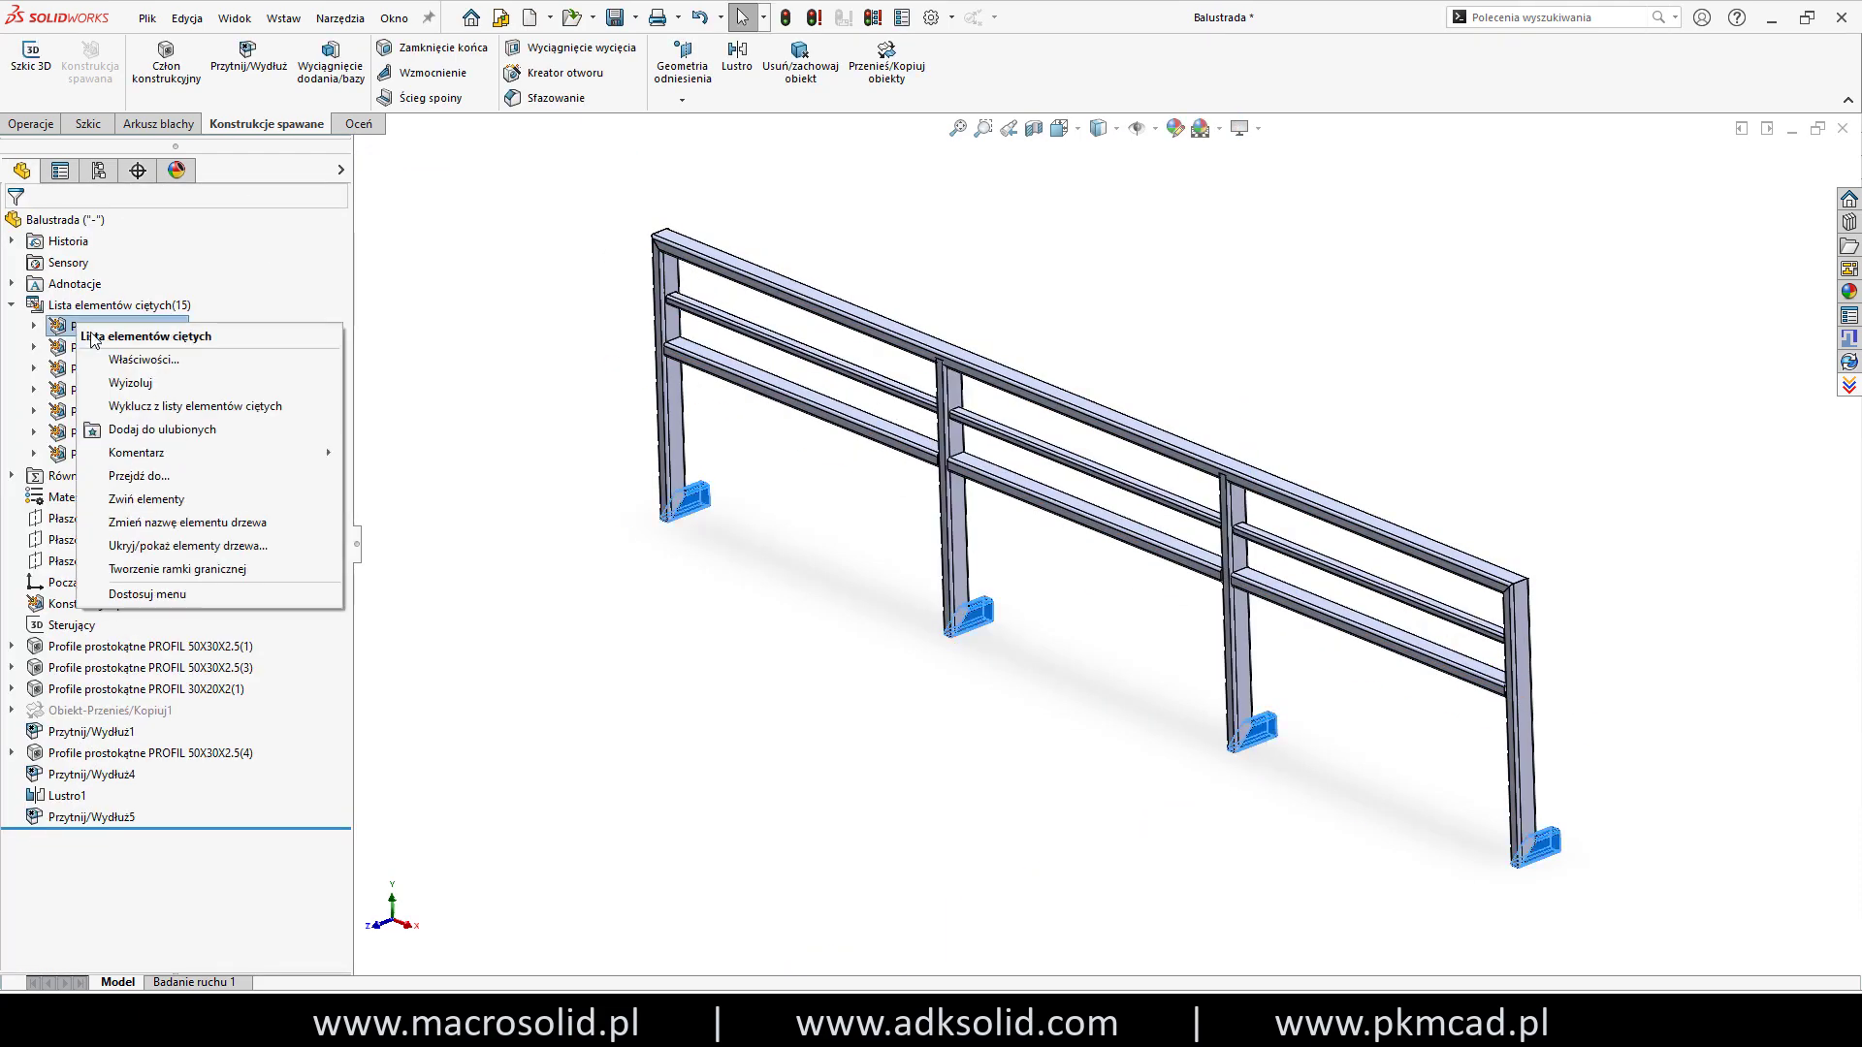
click(136, 359)
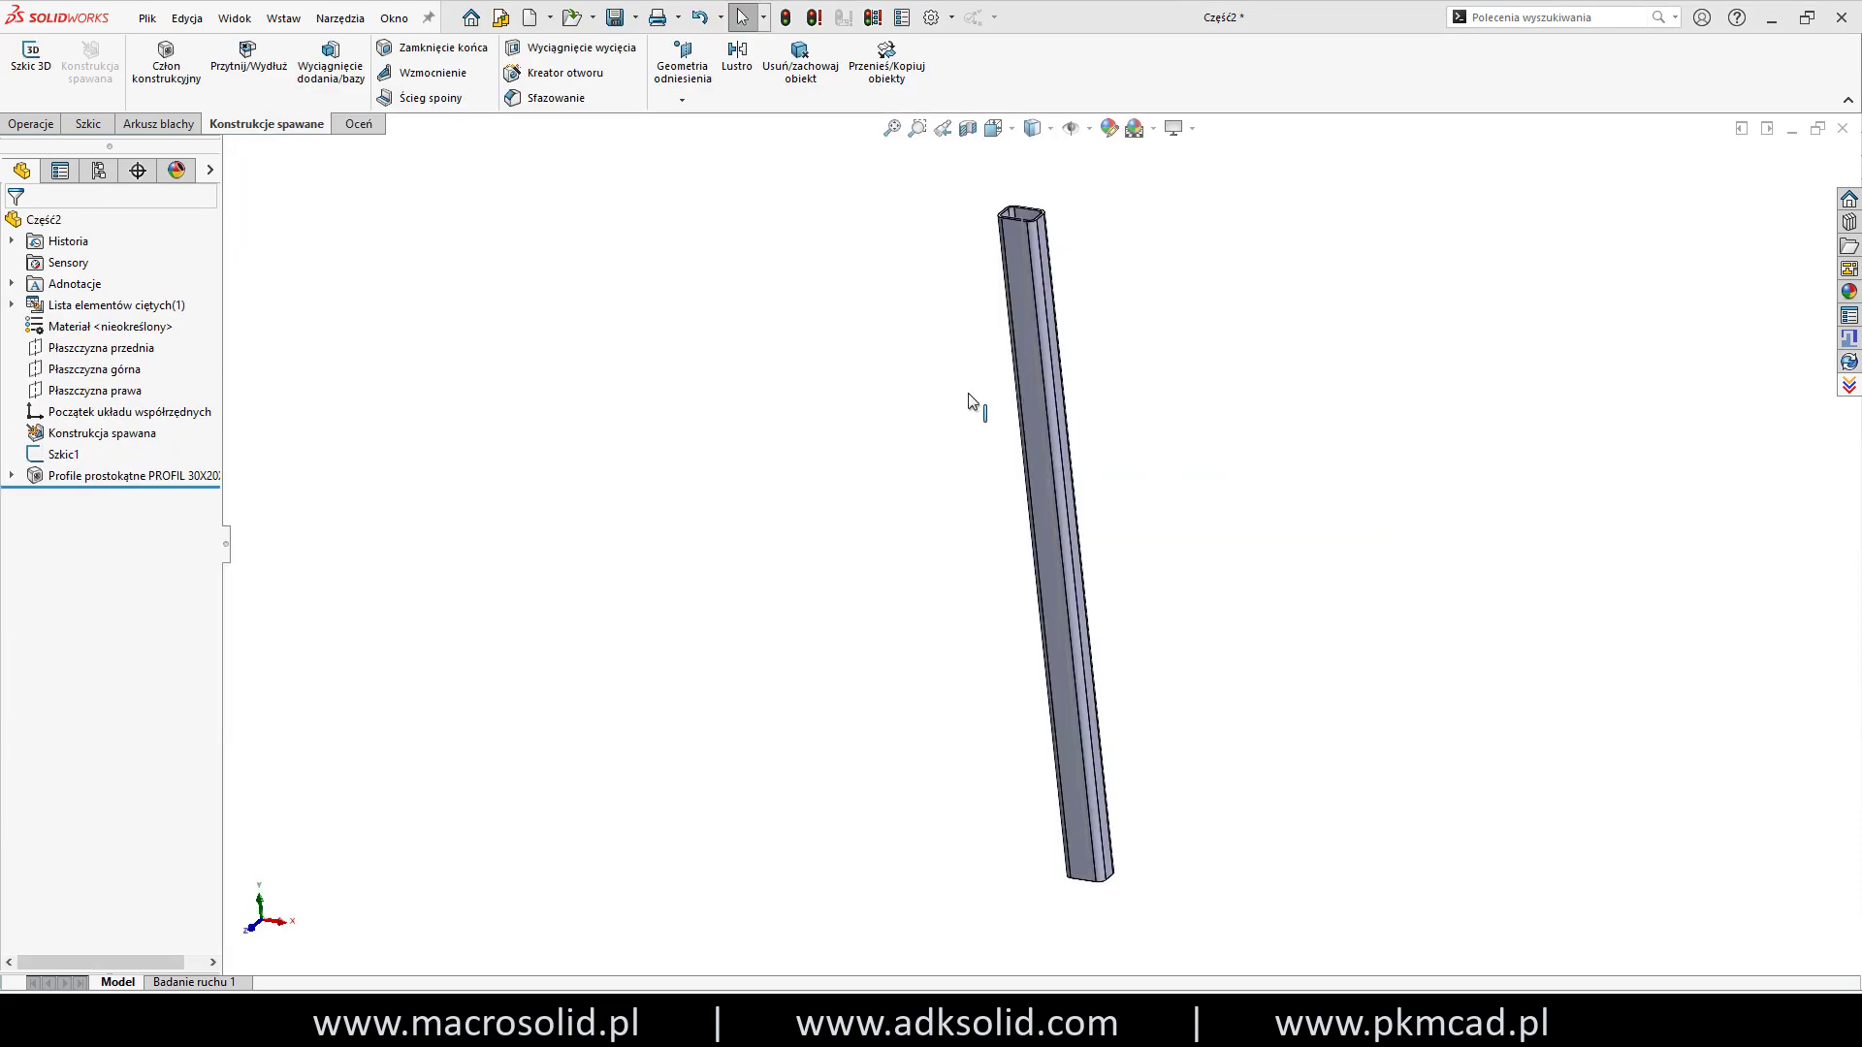
Open the Profile prostokątne library profile's file properties with the sketch dimensions visible.
click(146, 18)
mouse_move(252, 97)
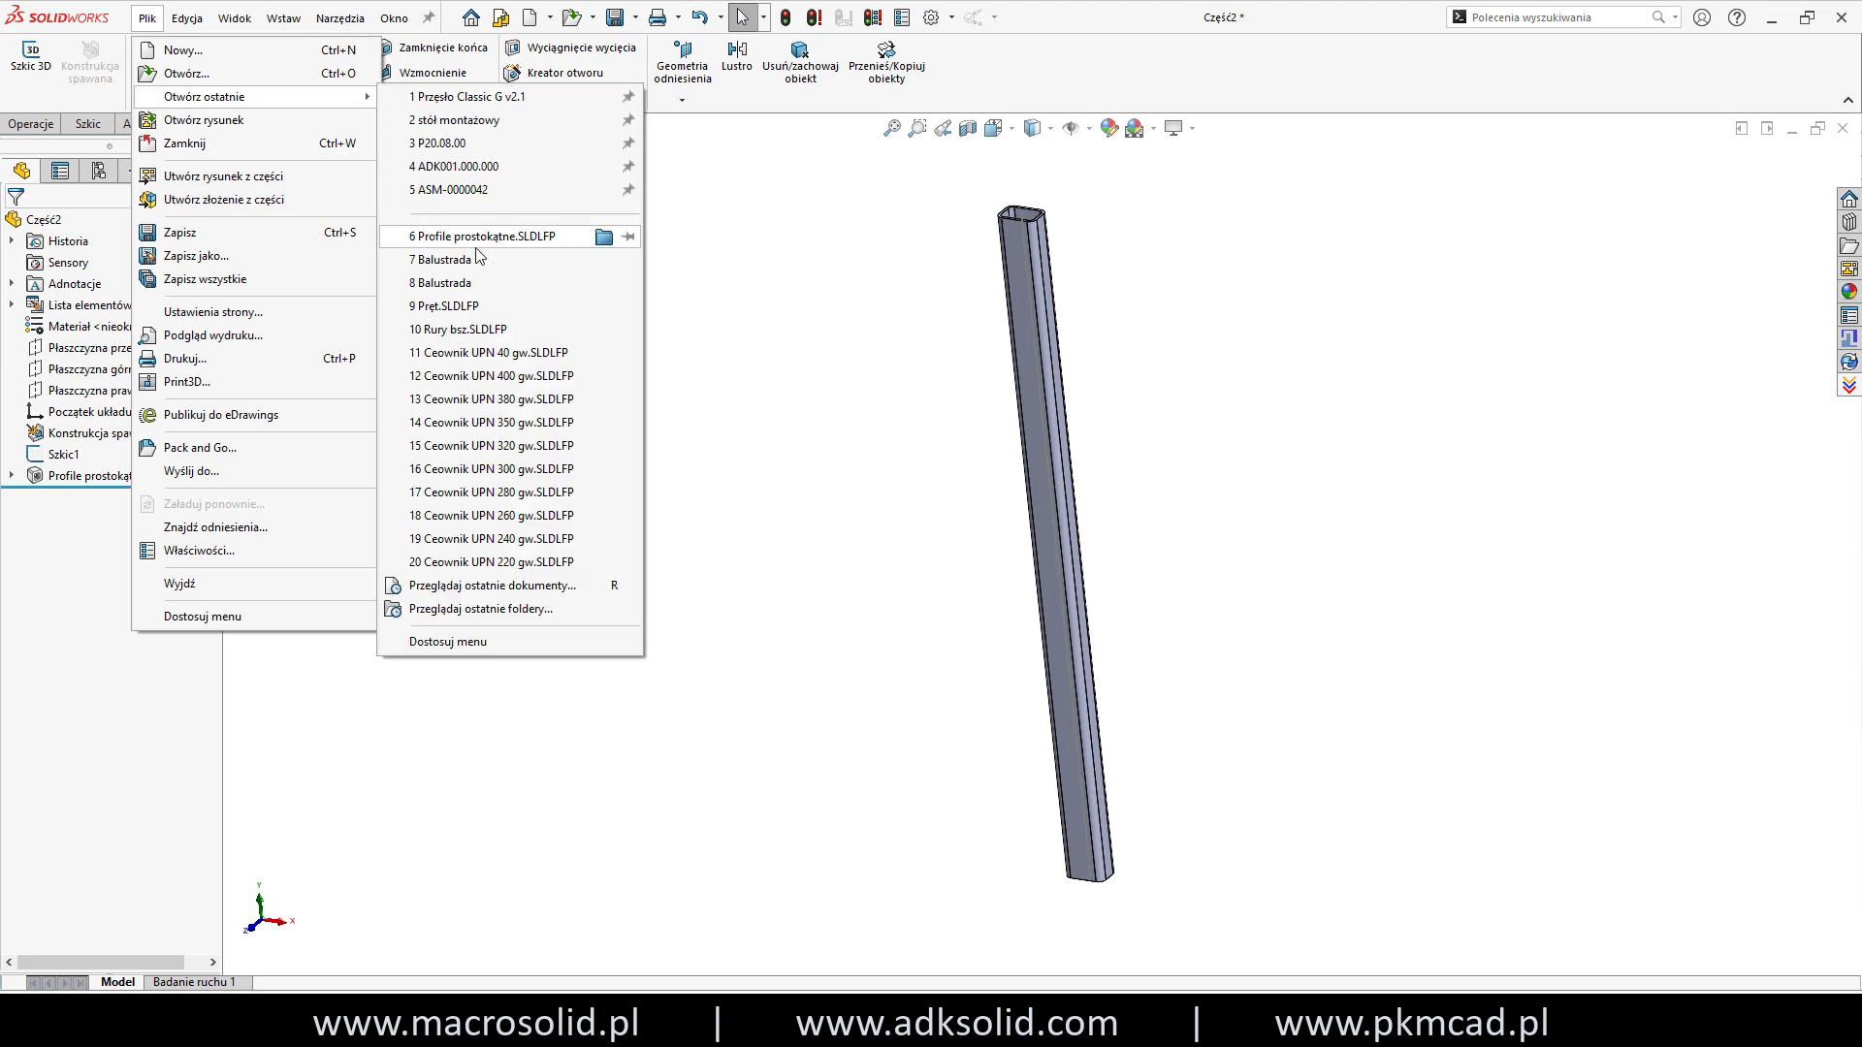
click(485, 245)
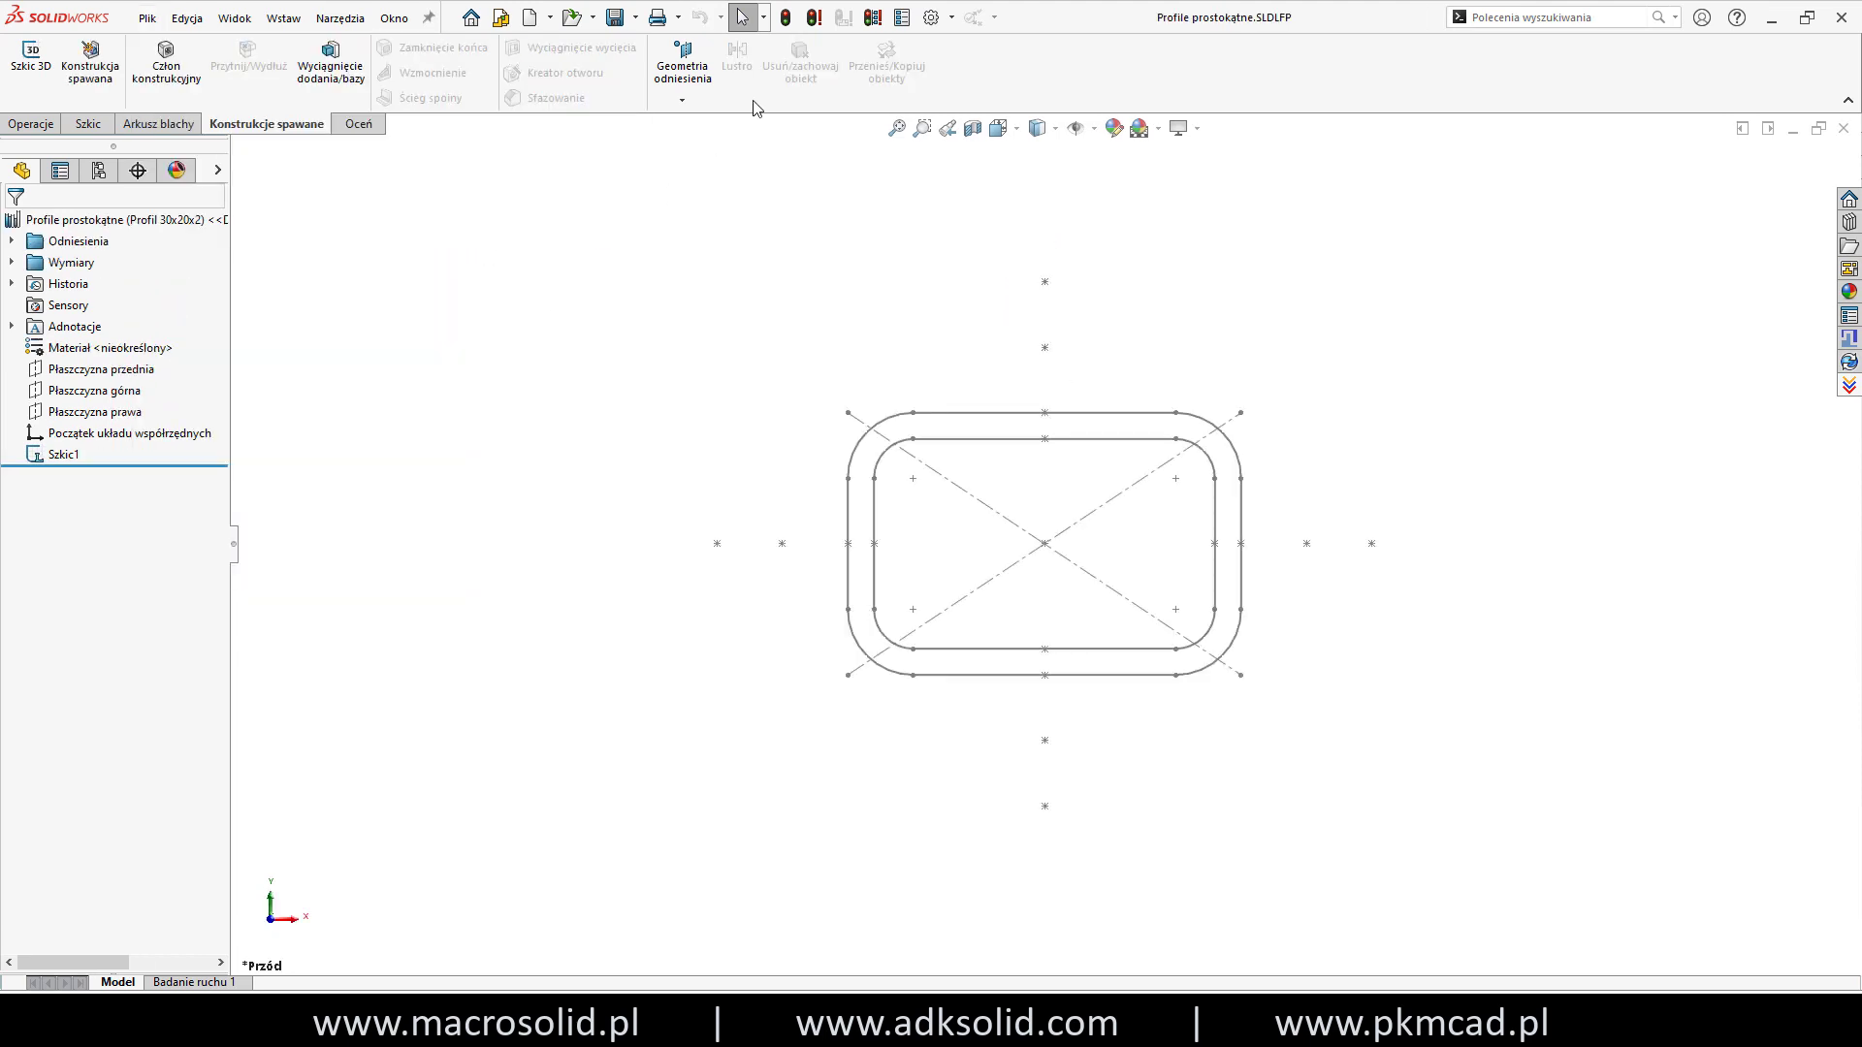
click(902, 19)
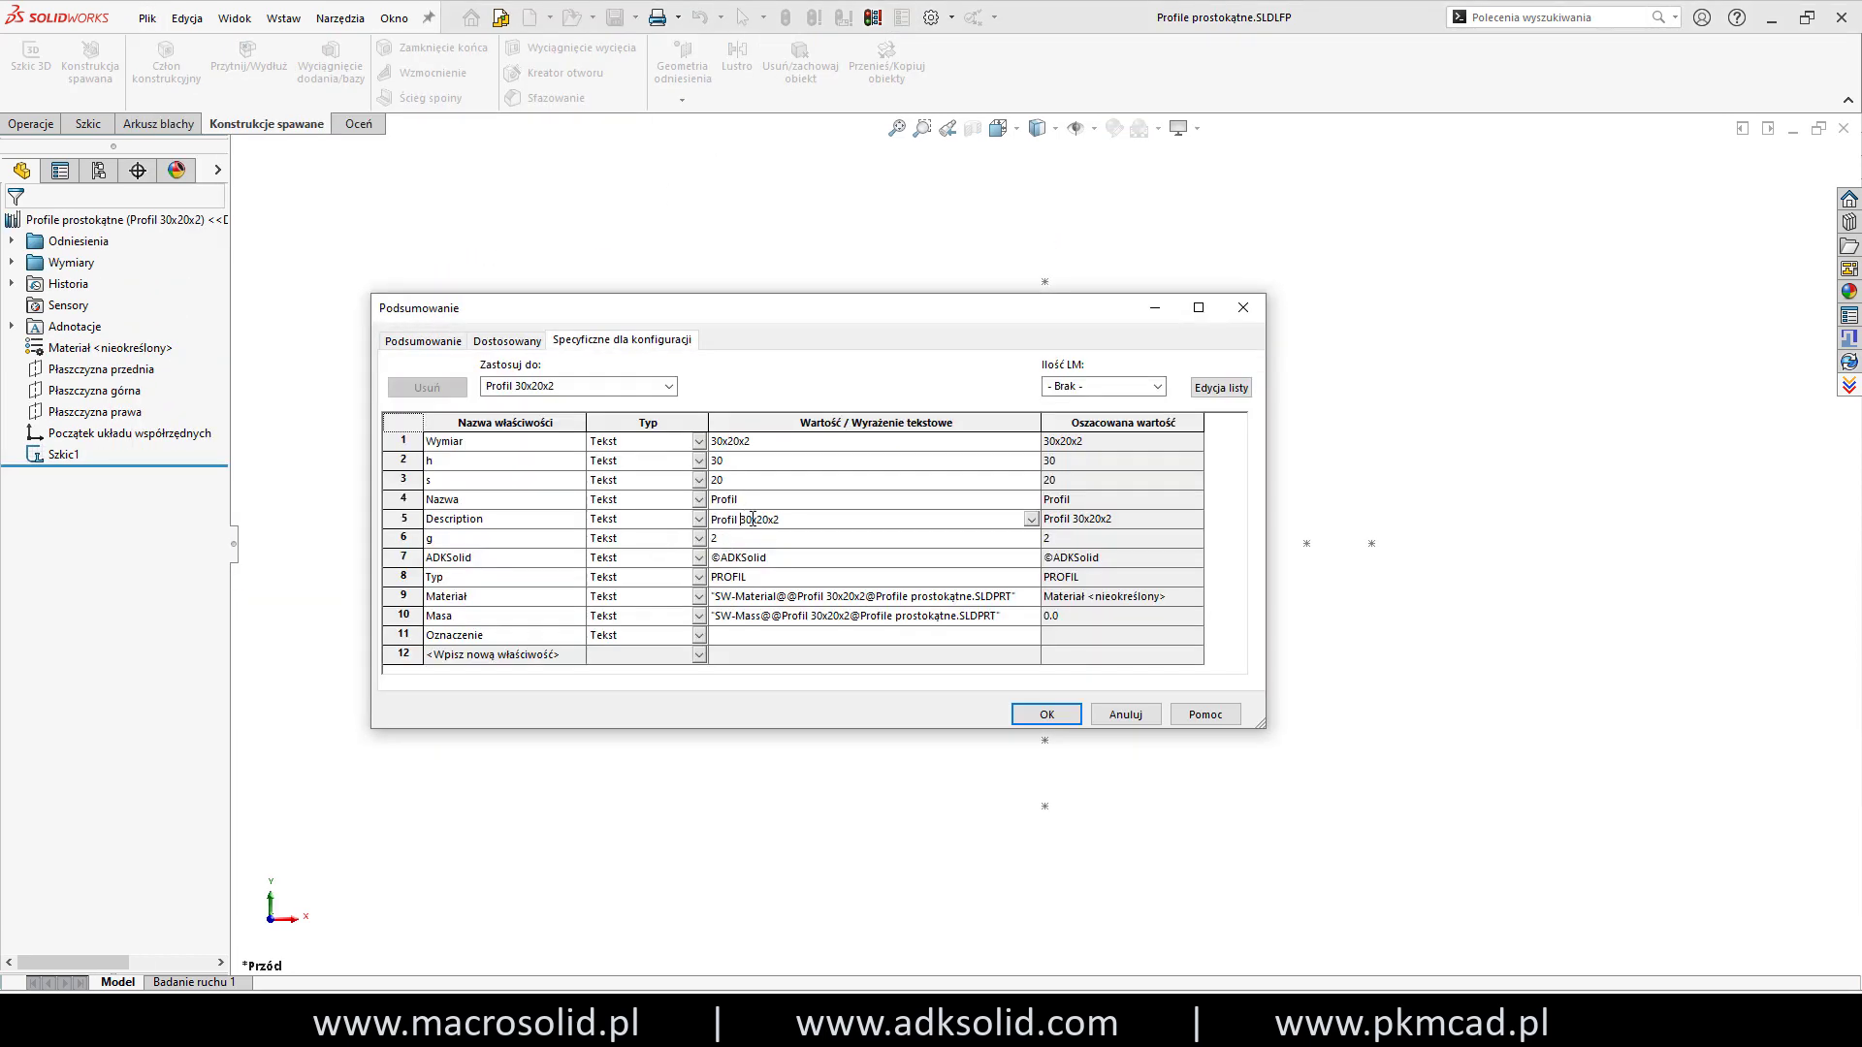
drag(862, 312, 1564, 362)
click(63, 453)
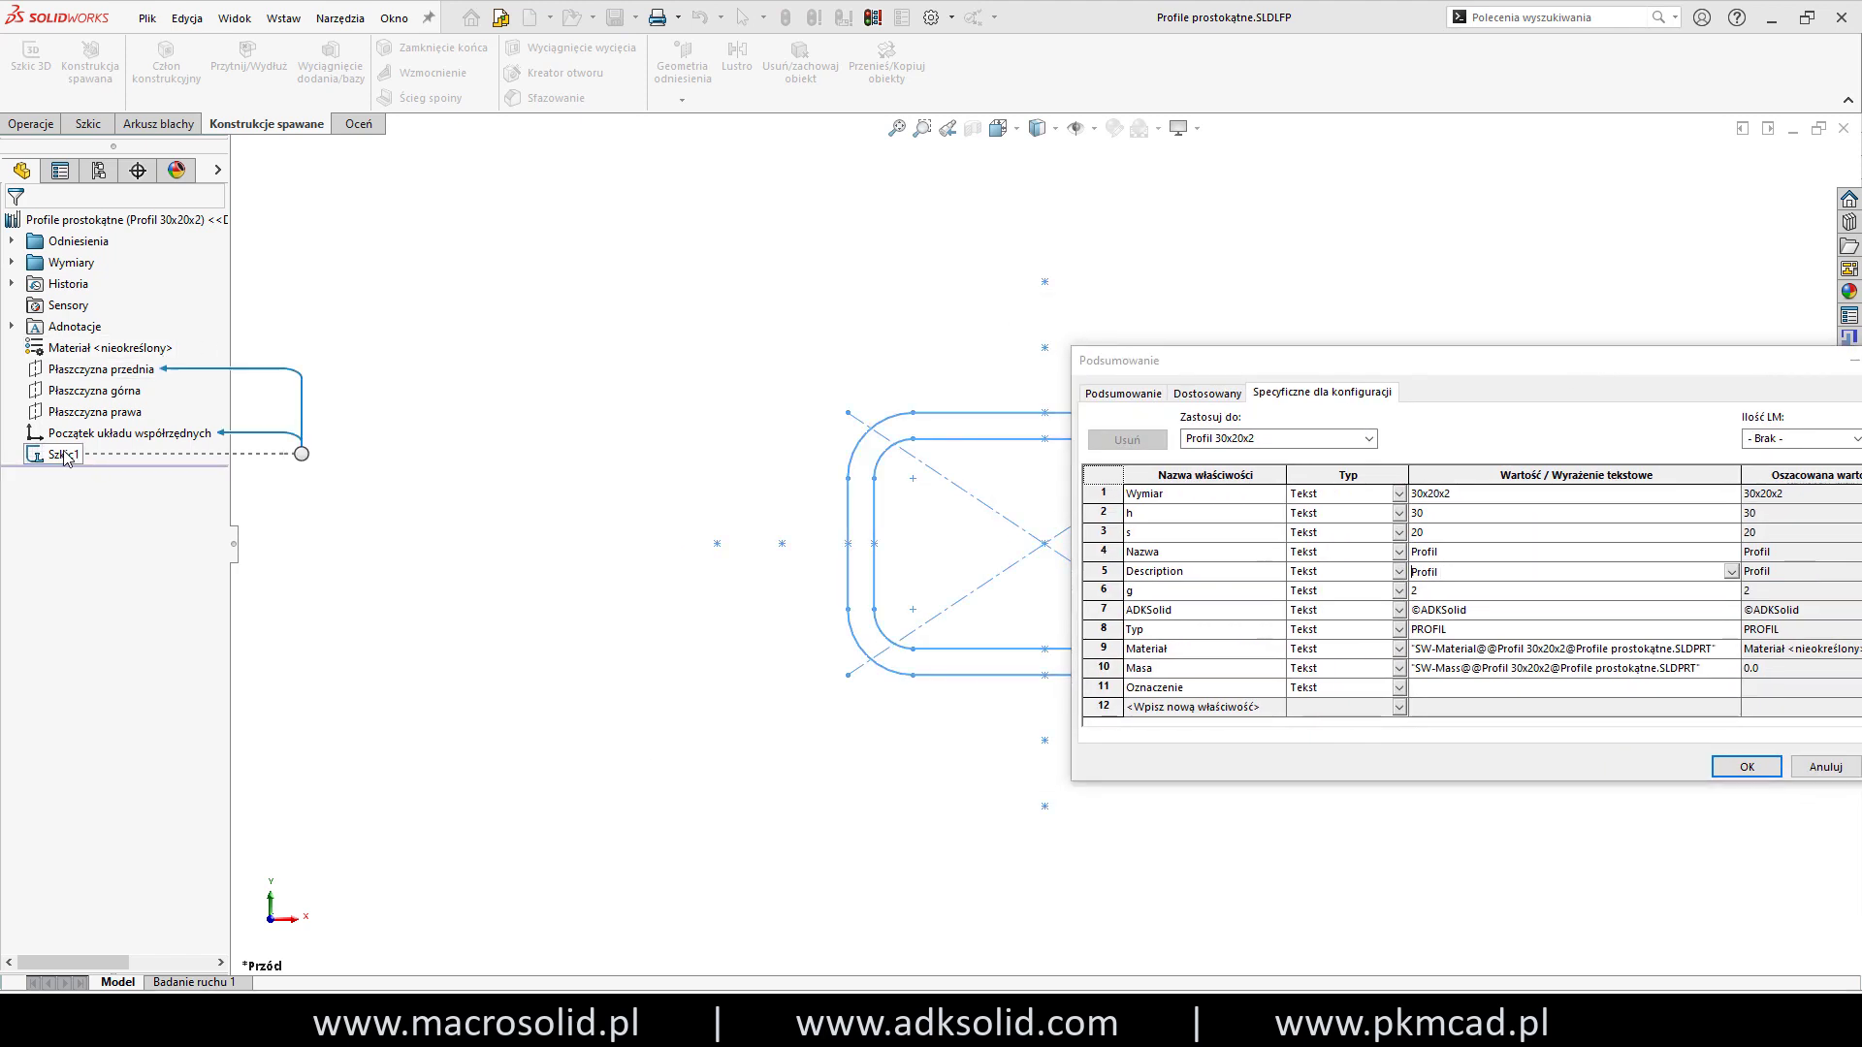
drag(1408, 362, 1557, 305)
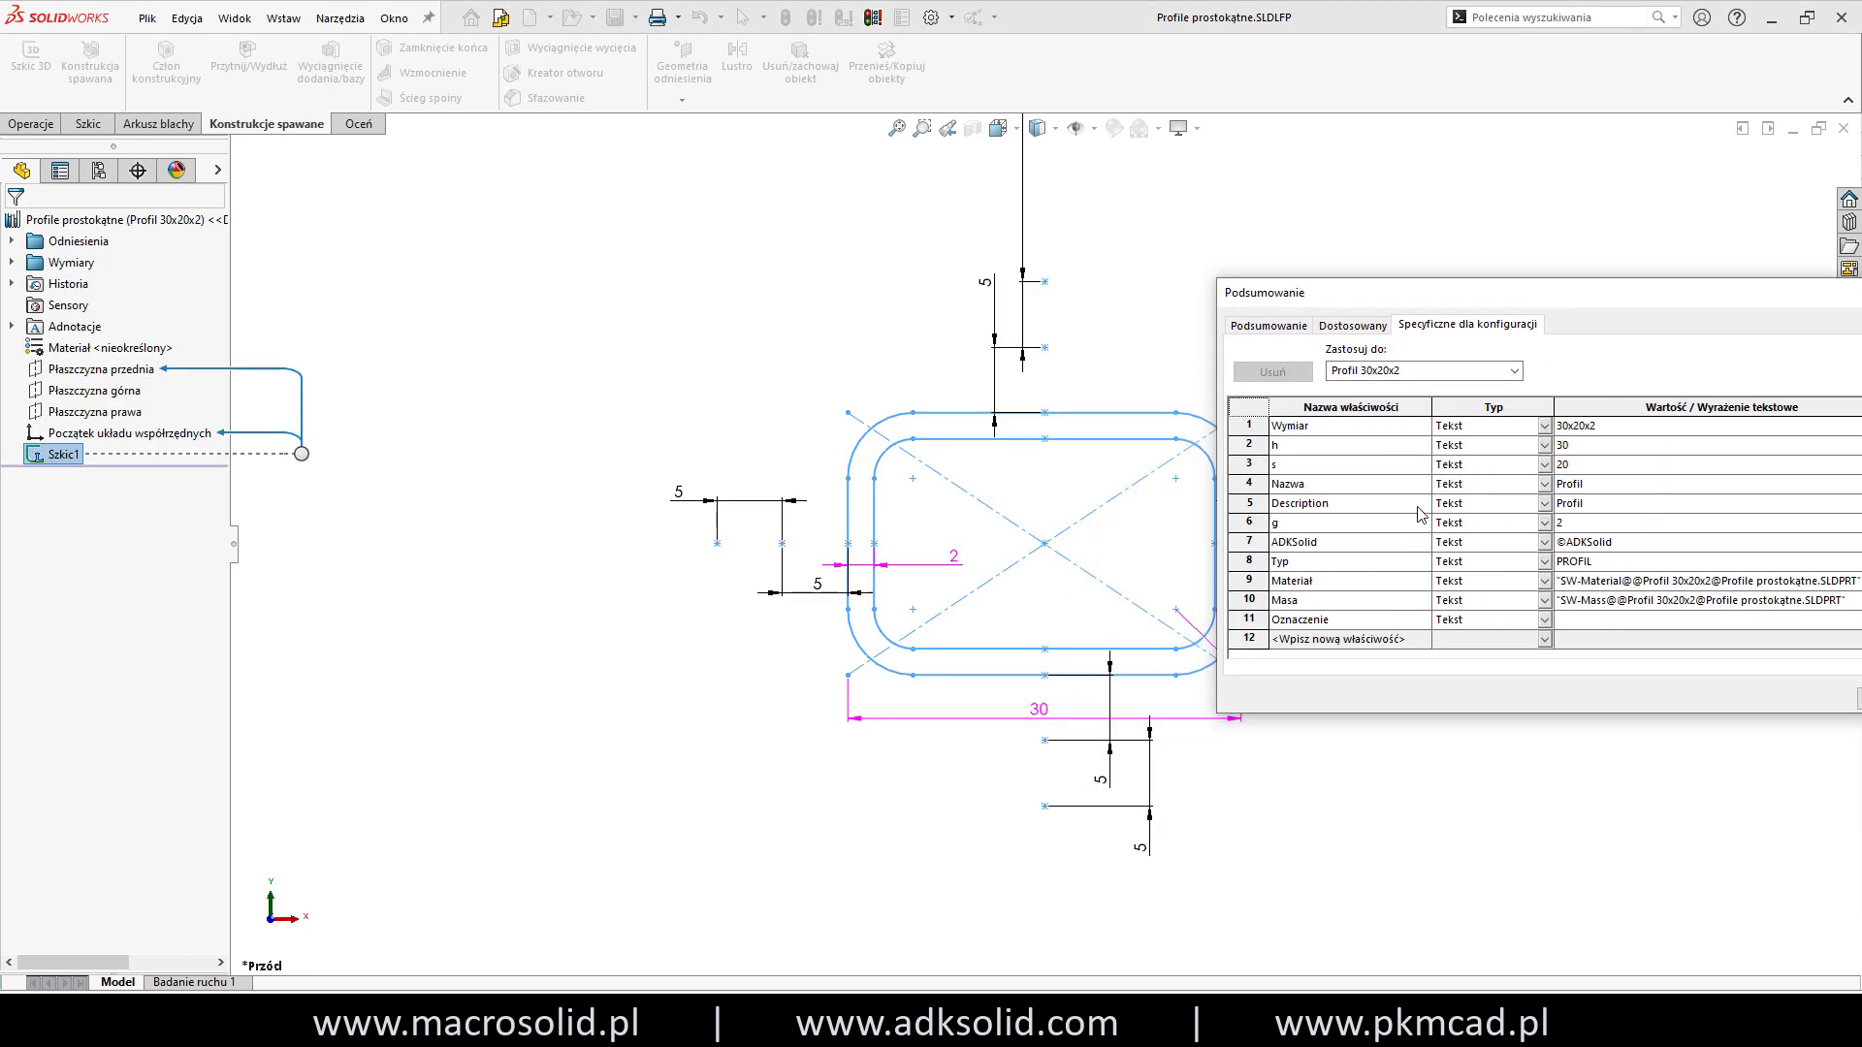
Link Profil 30x20x2's Description to the sketch width and height dimensions, then save the file.
click(1421, 510)
click(1600, 507)
click(1600, 504)
click(1600, 504)
click(1044, 718)
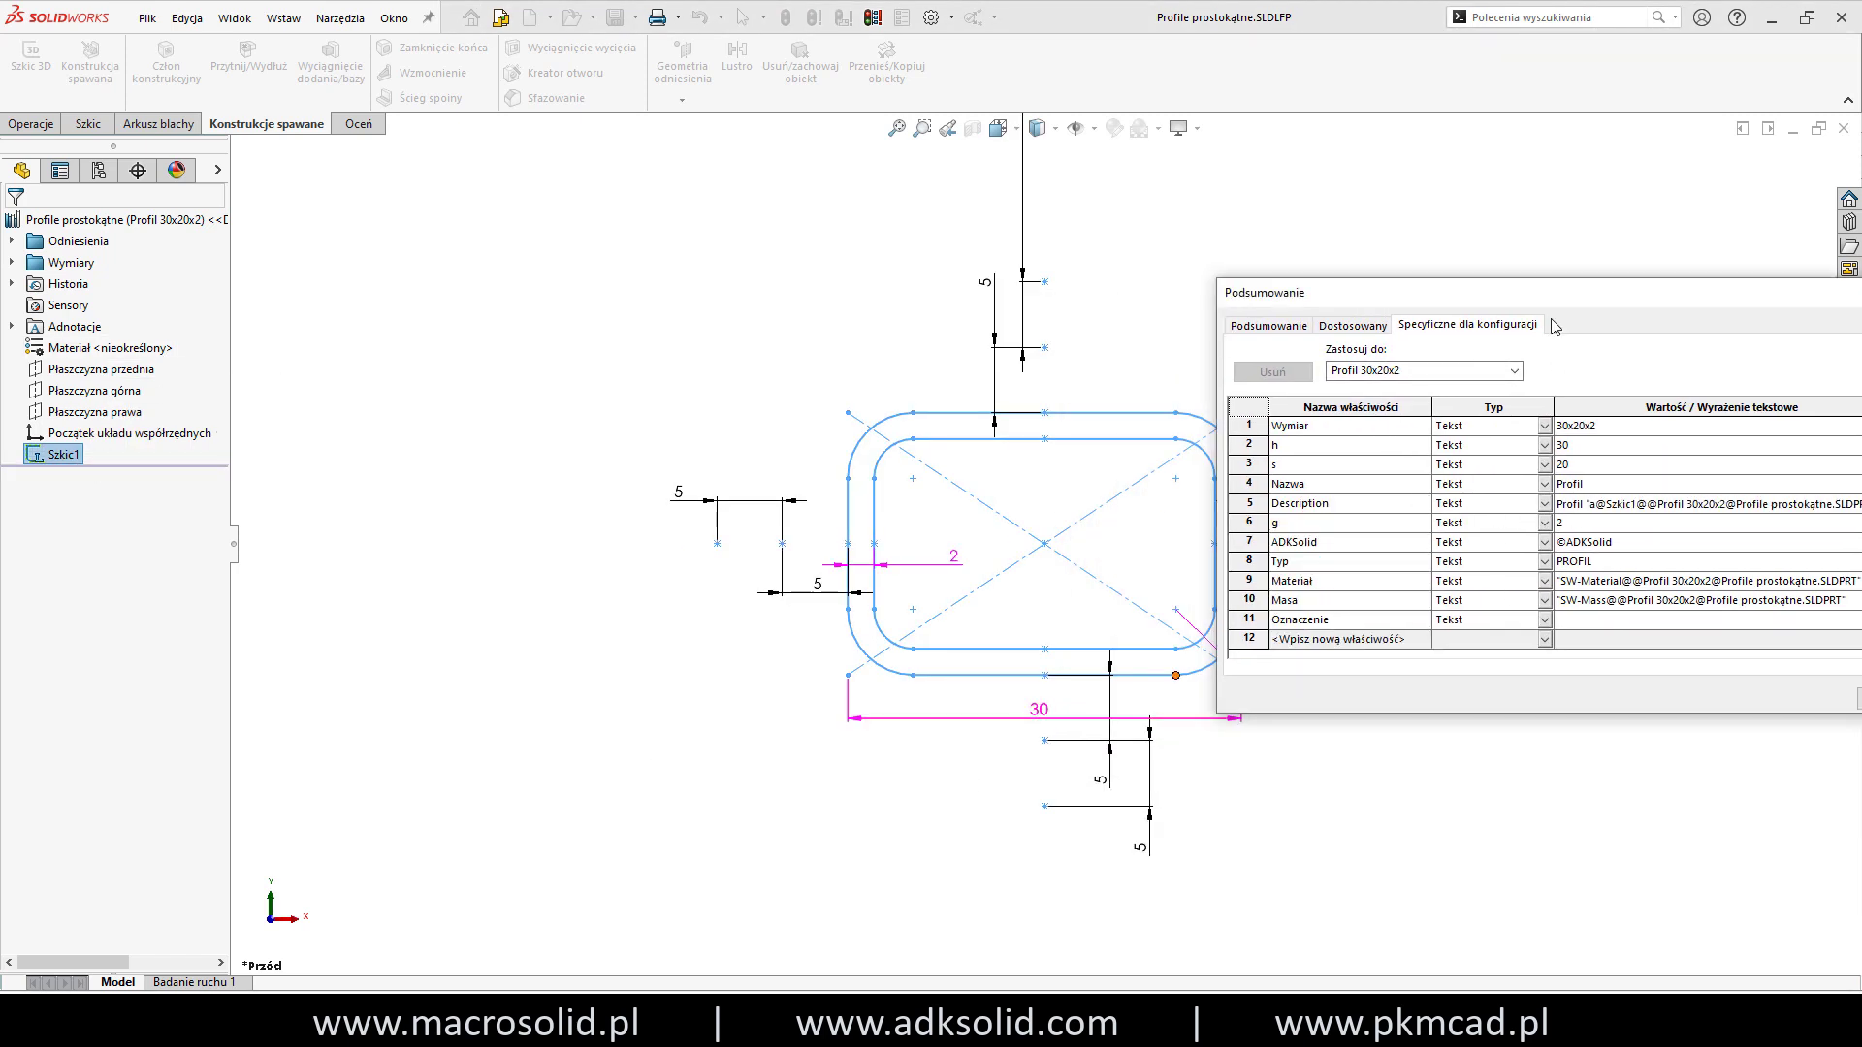
mouse_move(1562, 308)
mouse_down()
mouse_move(655, 522)
mouse_move(417, 412)
mouse_up()
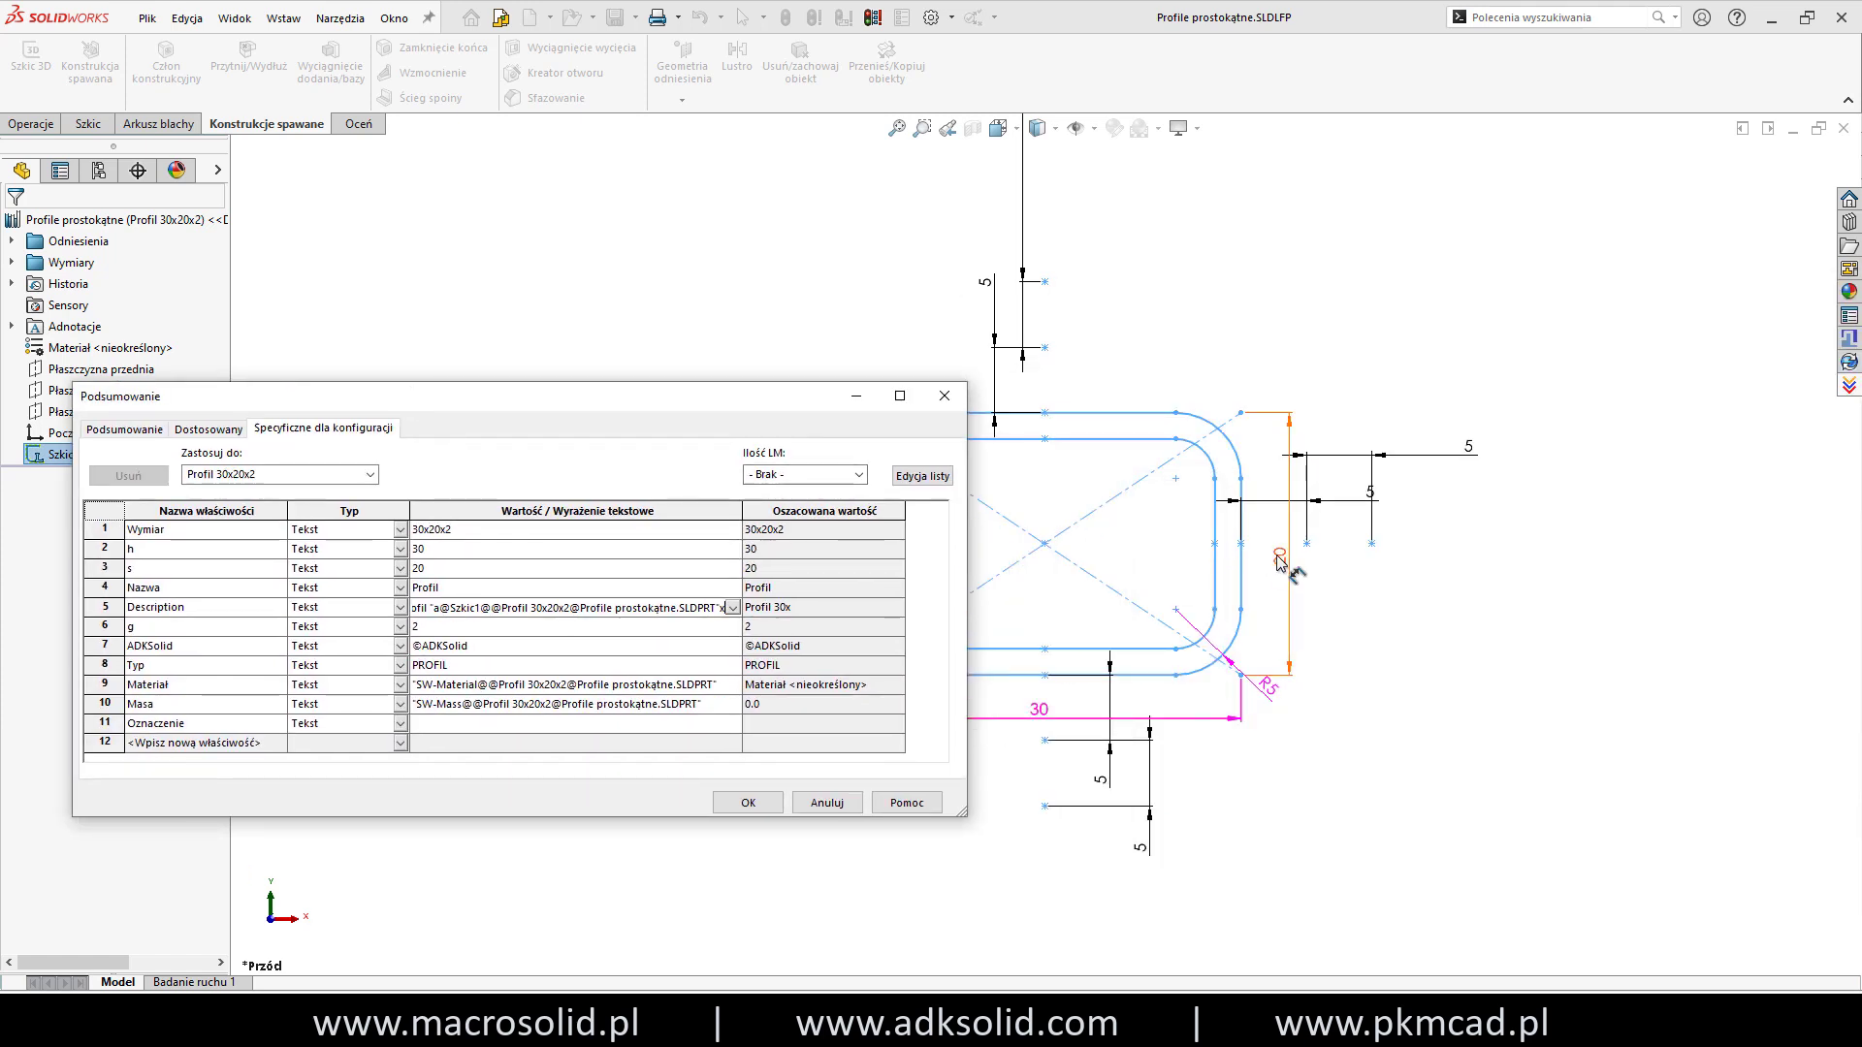
drag(747, 412, 979, 347)
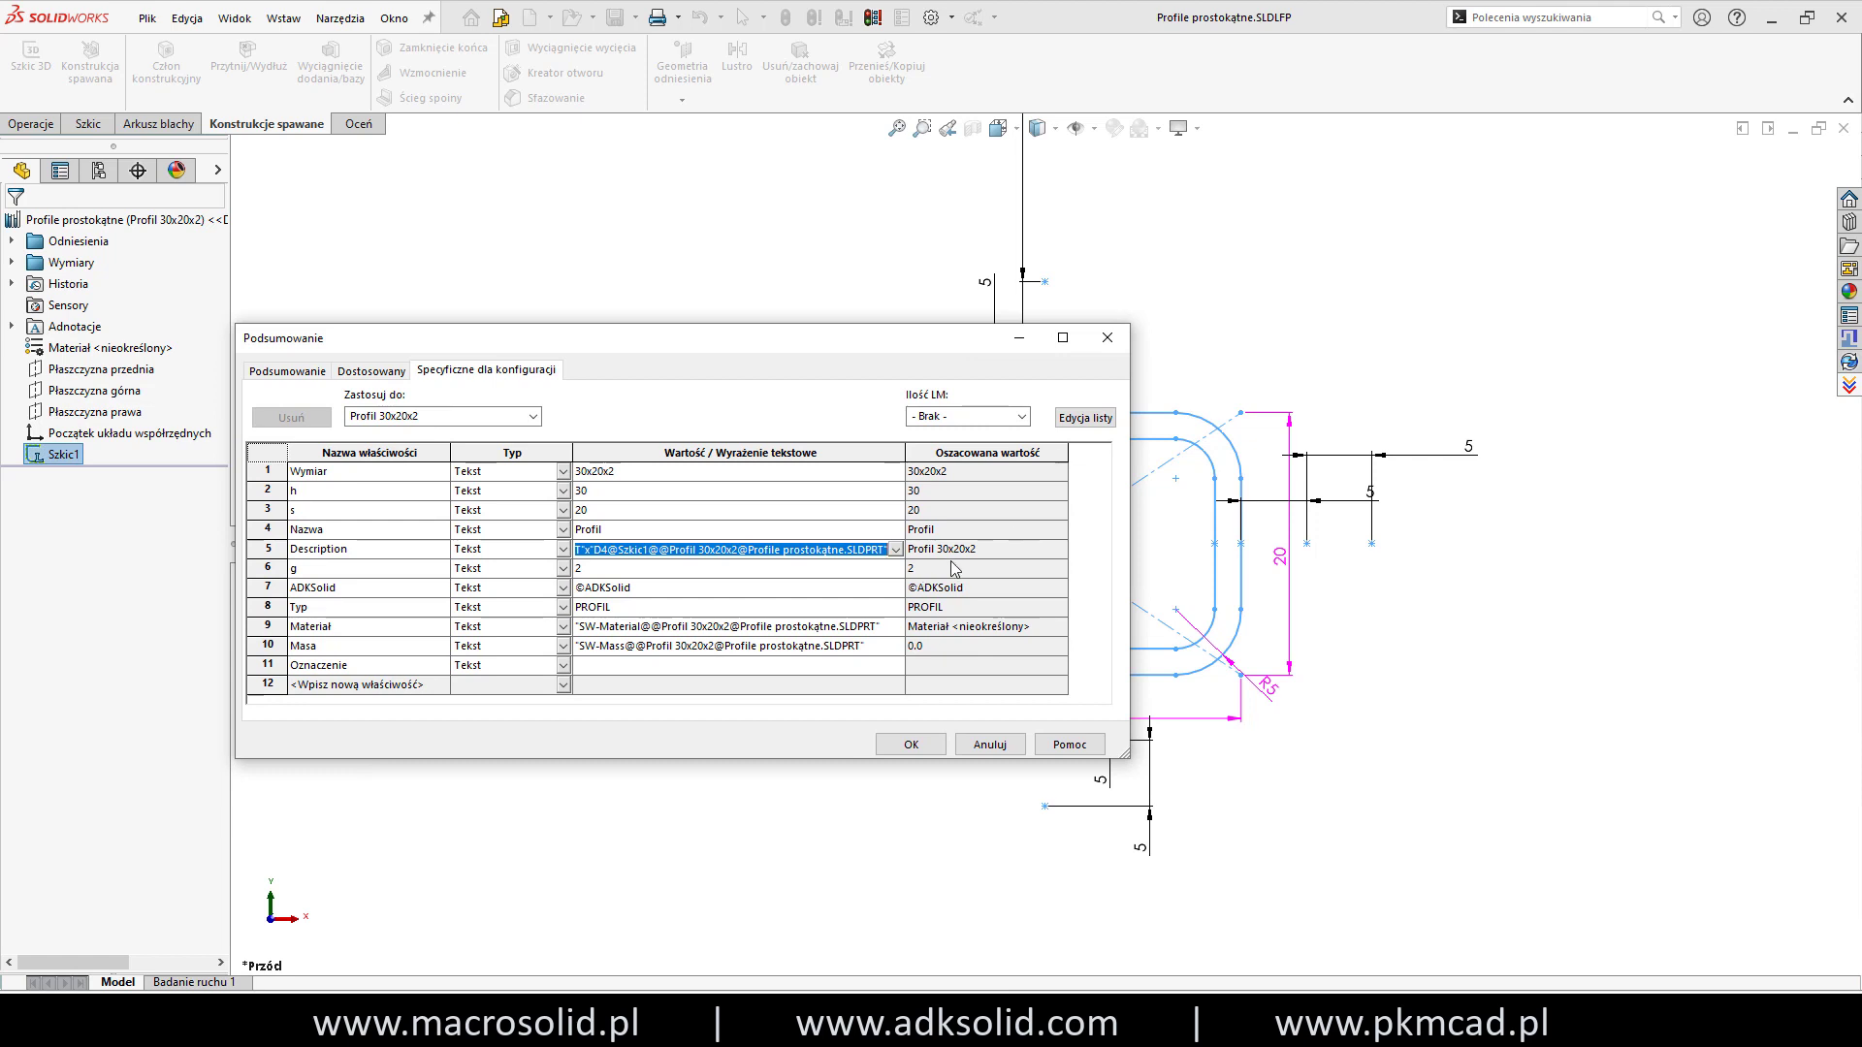
click(906, 744)
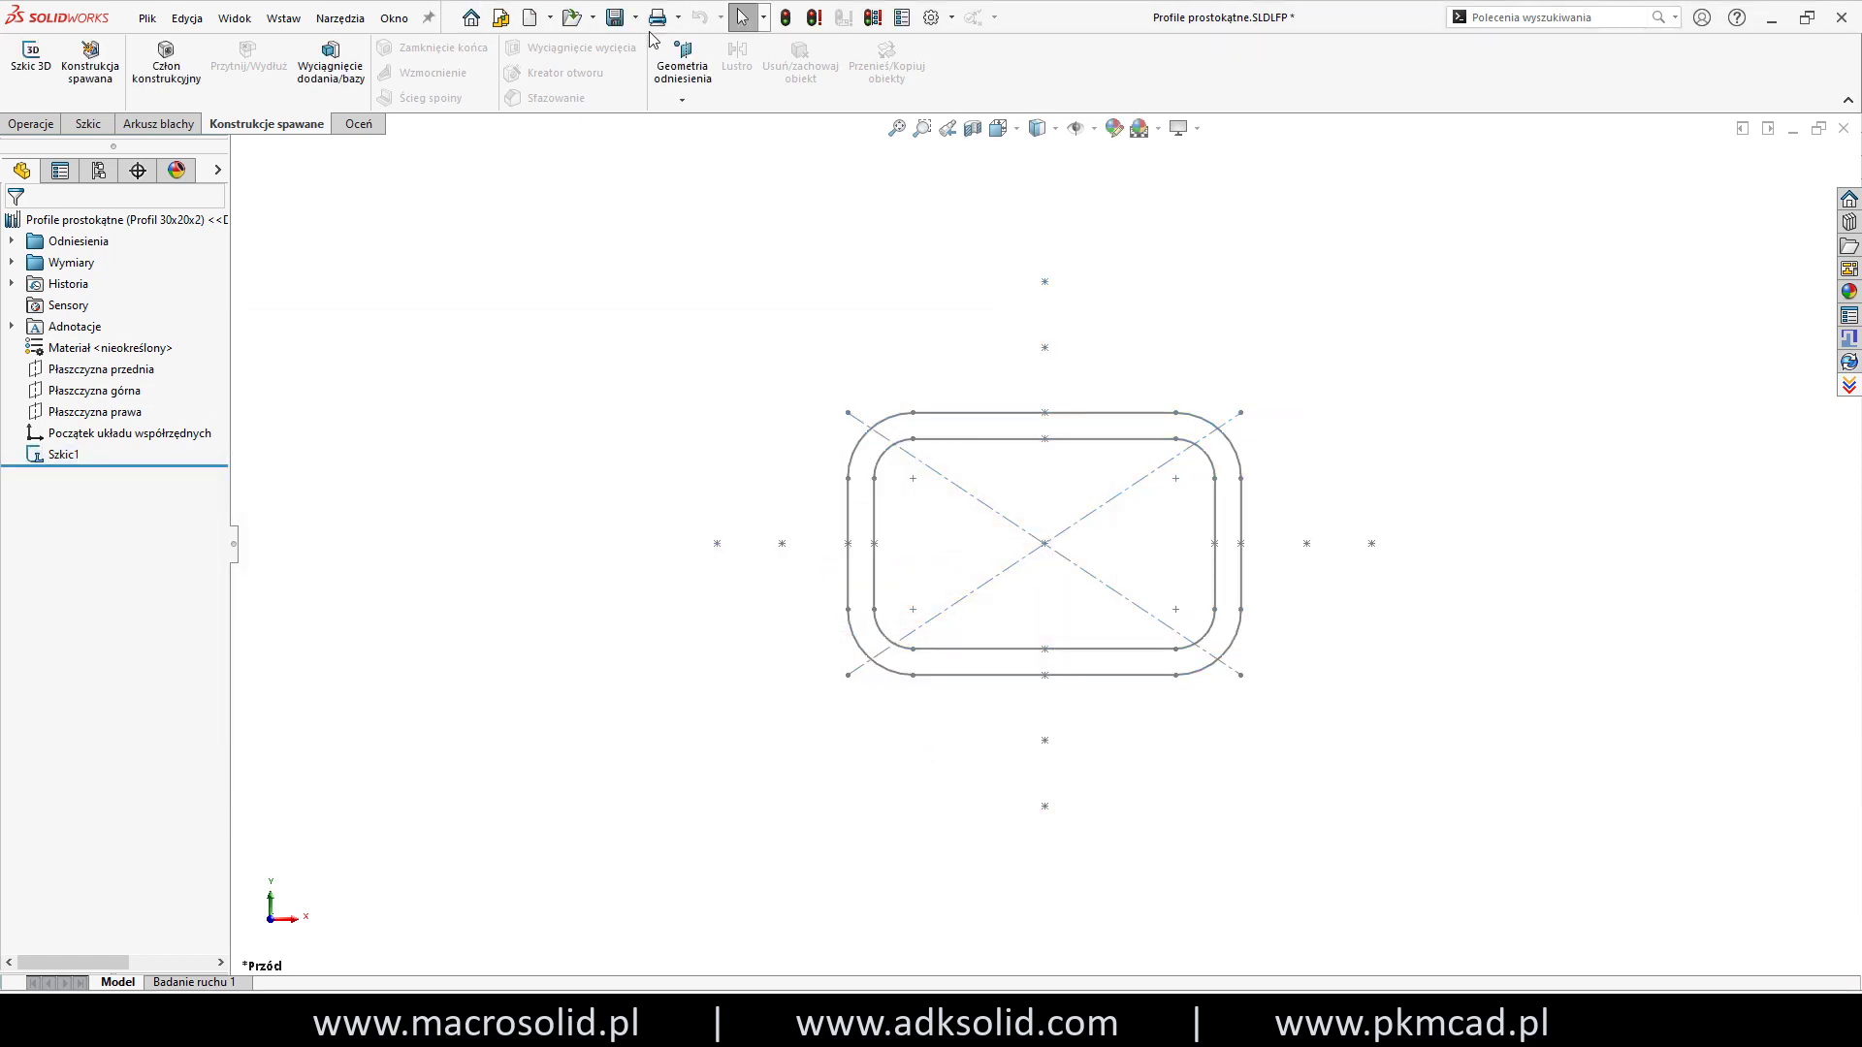
click(615, 19)
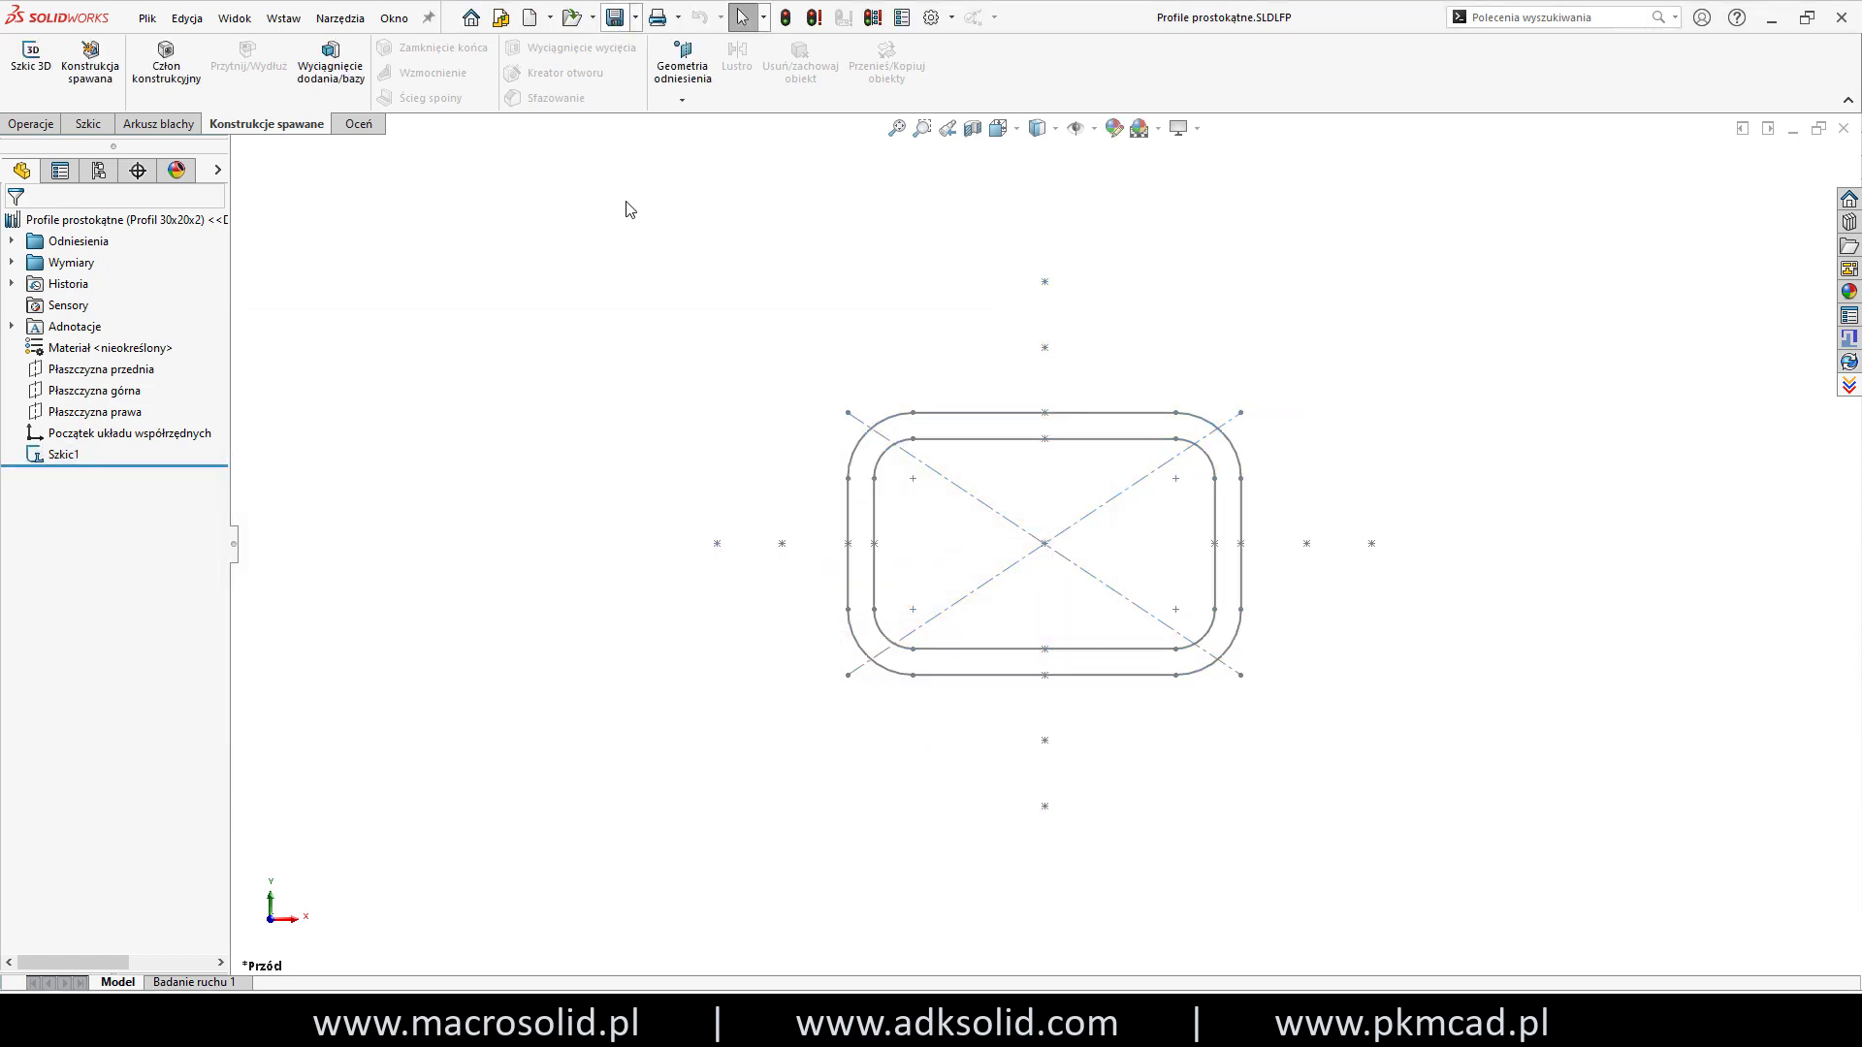
Close the library file, reselect Profil 30x20x2 for the beam, and check its cut-list Description.
click(1843, 129)
click(107, 475)
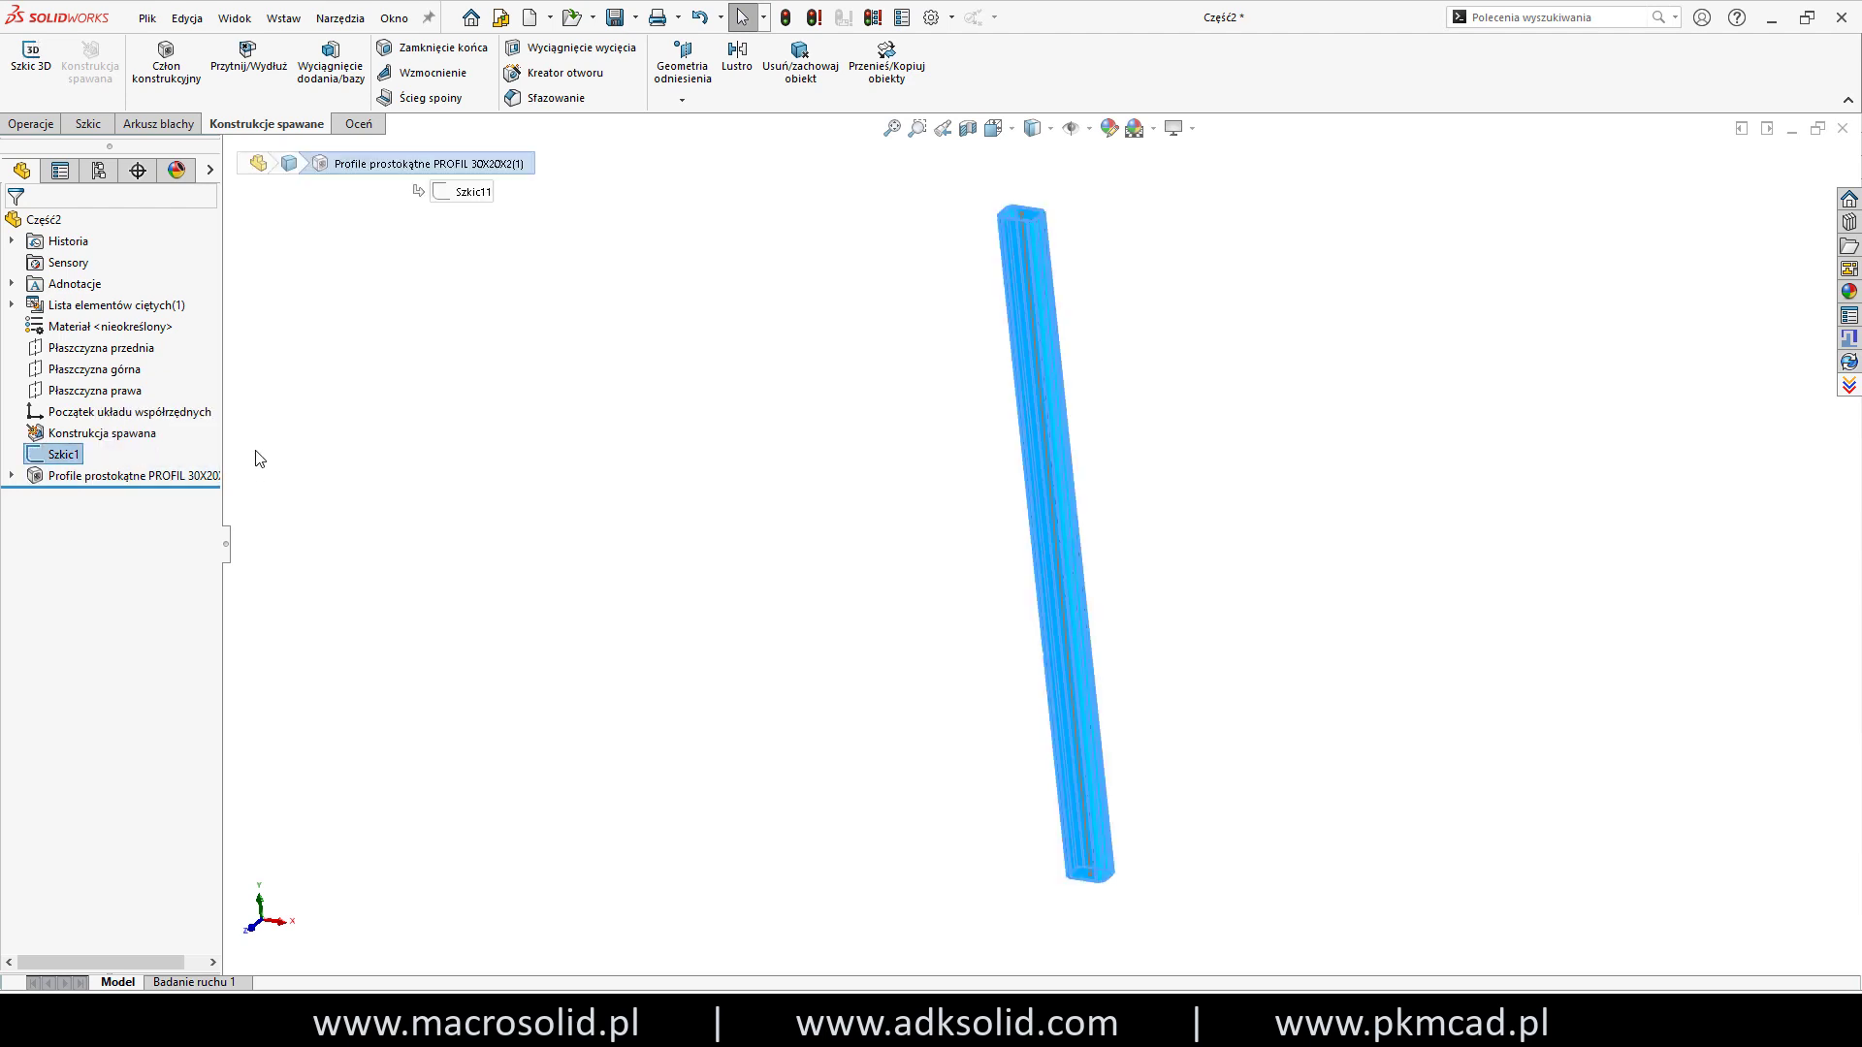
click(108, 463)
click(109, 464)
click(112, 480)
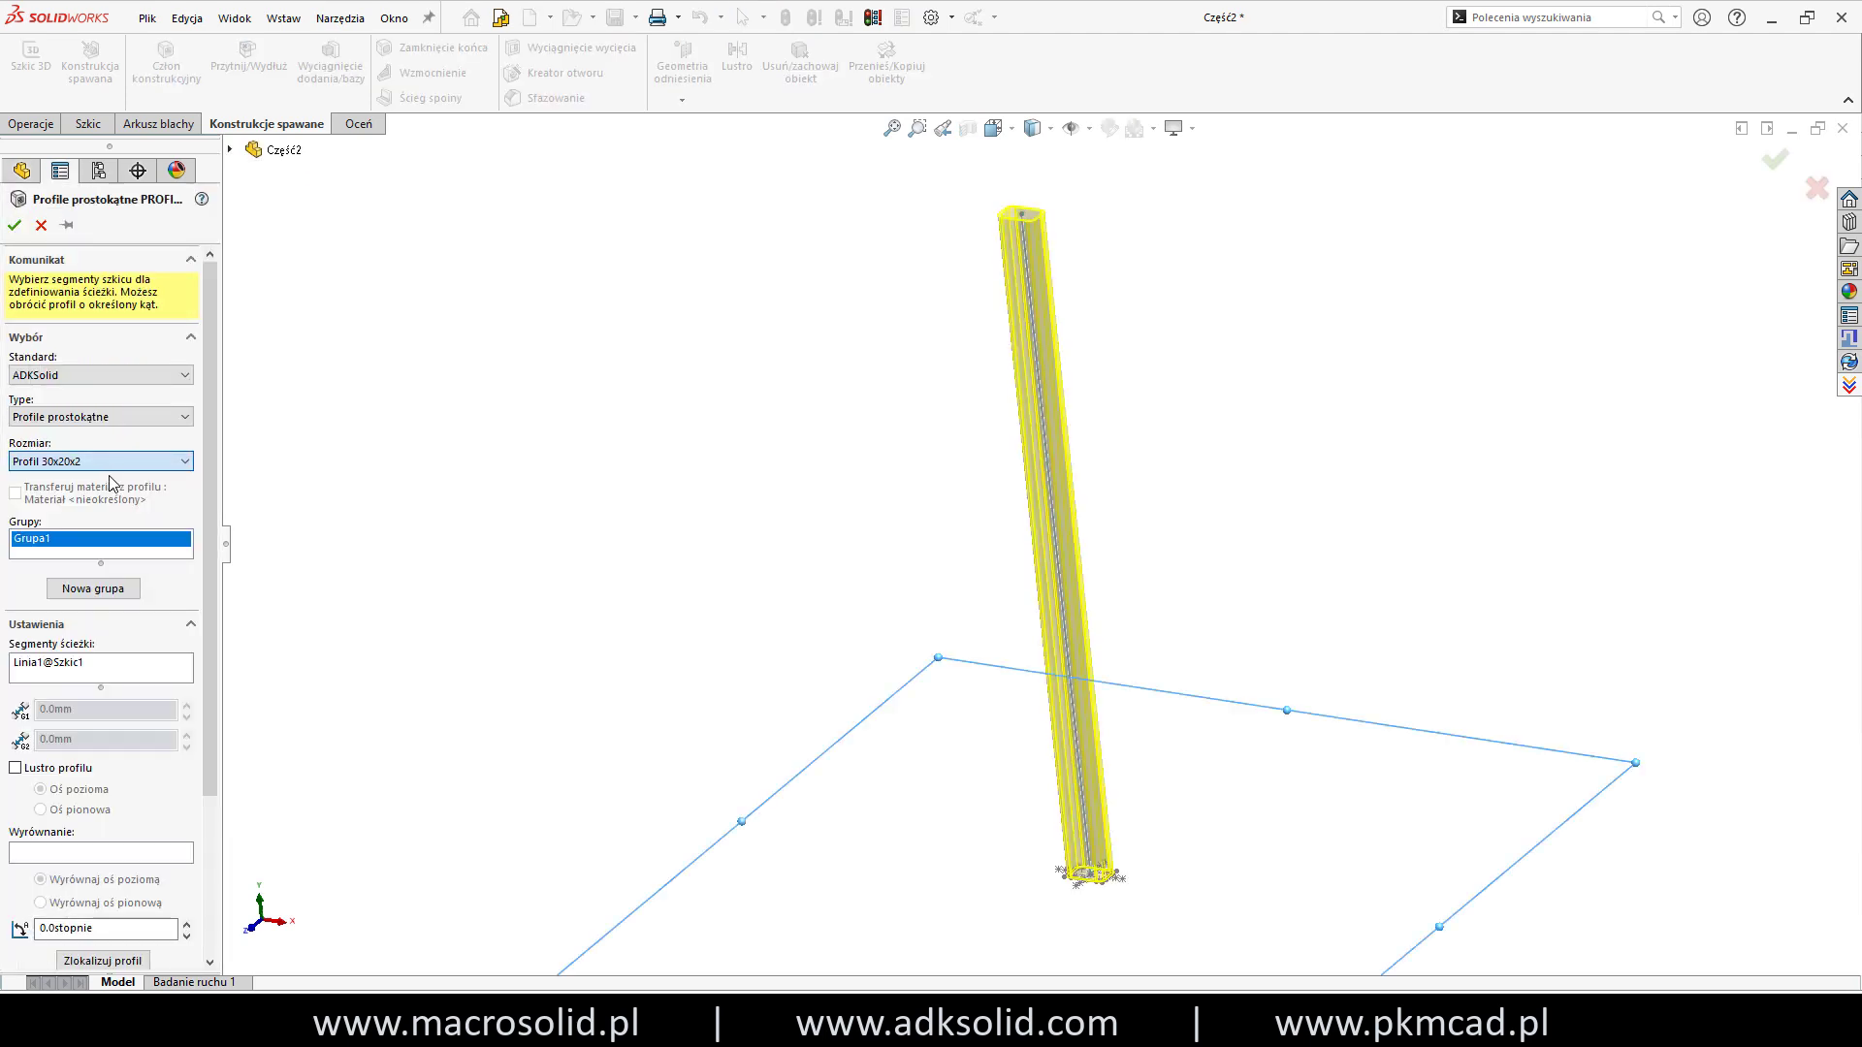
click(16, 229)
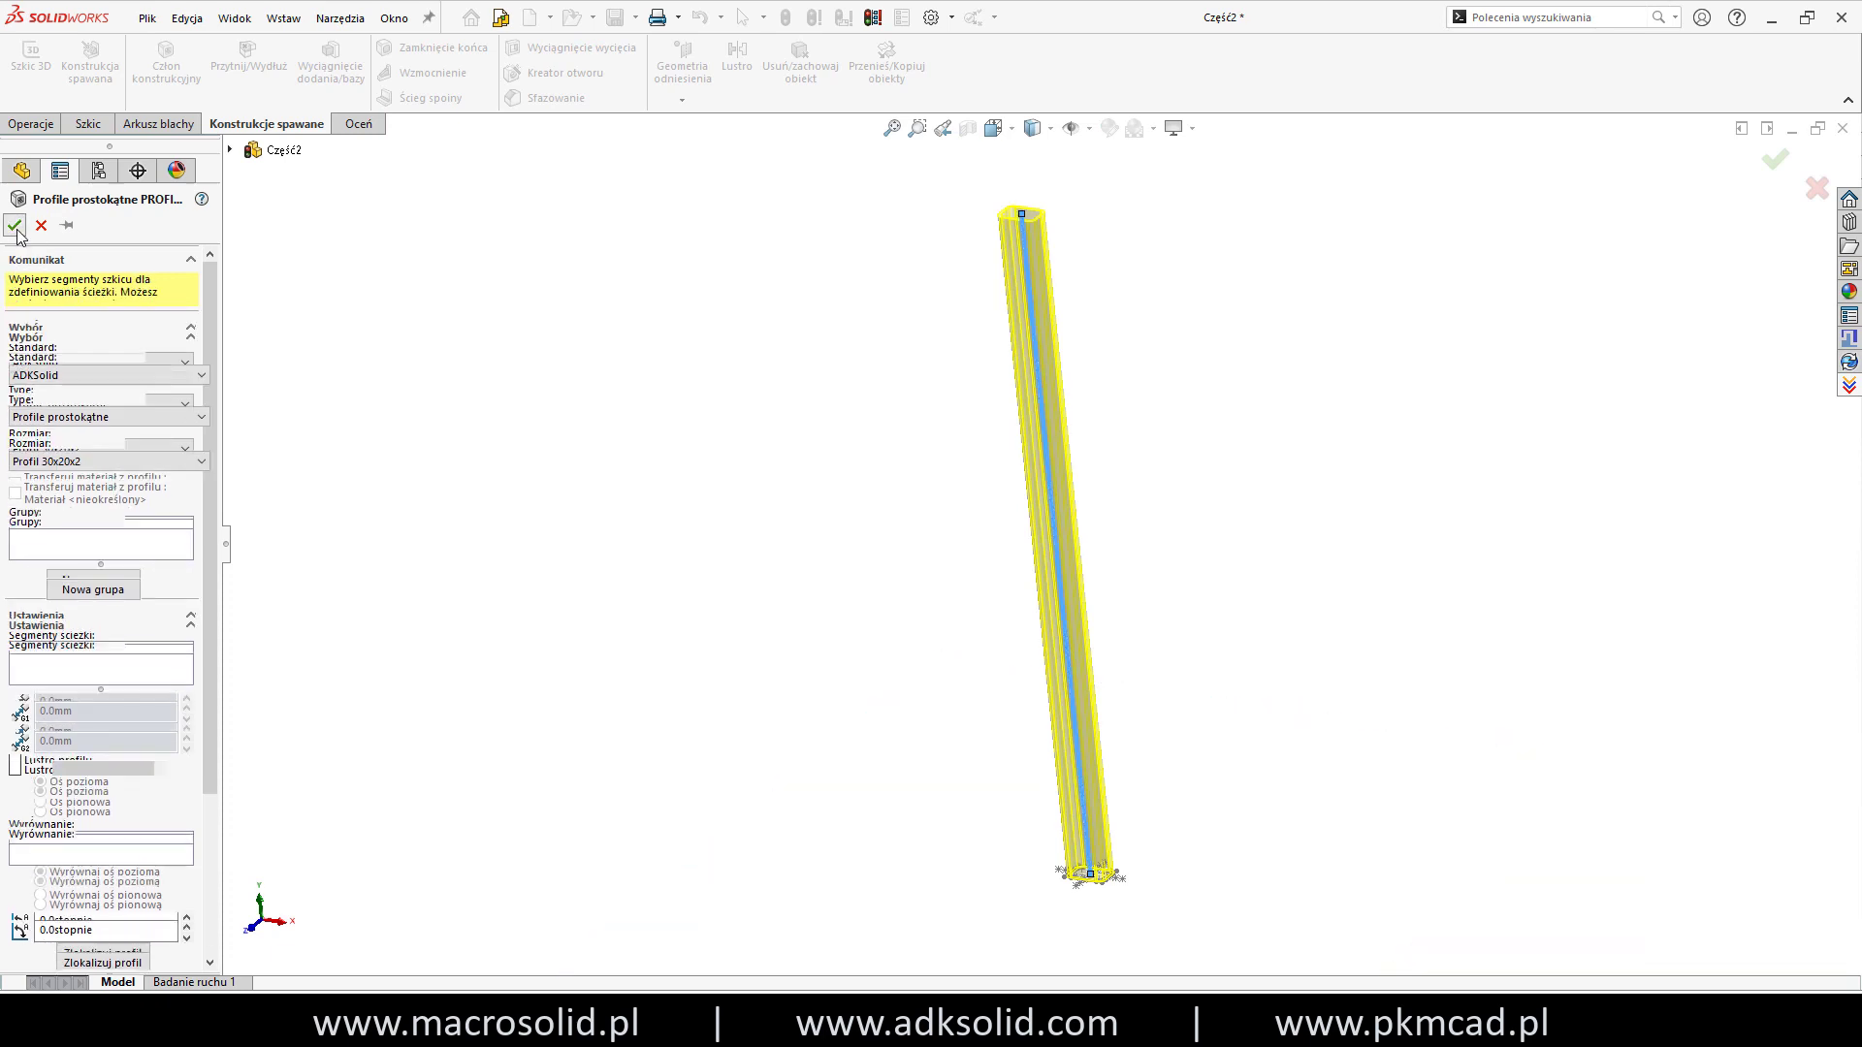
right_click(97, 329)
click(155, 362)
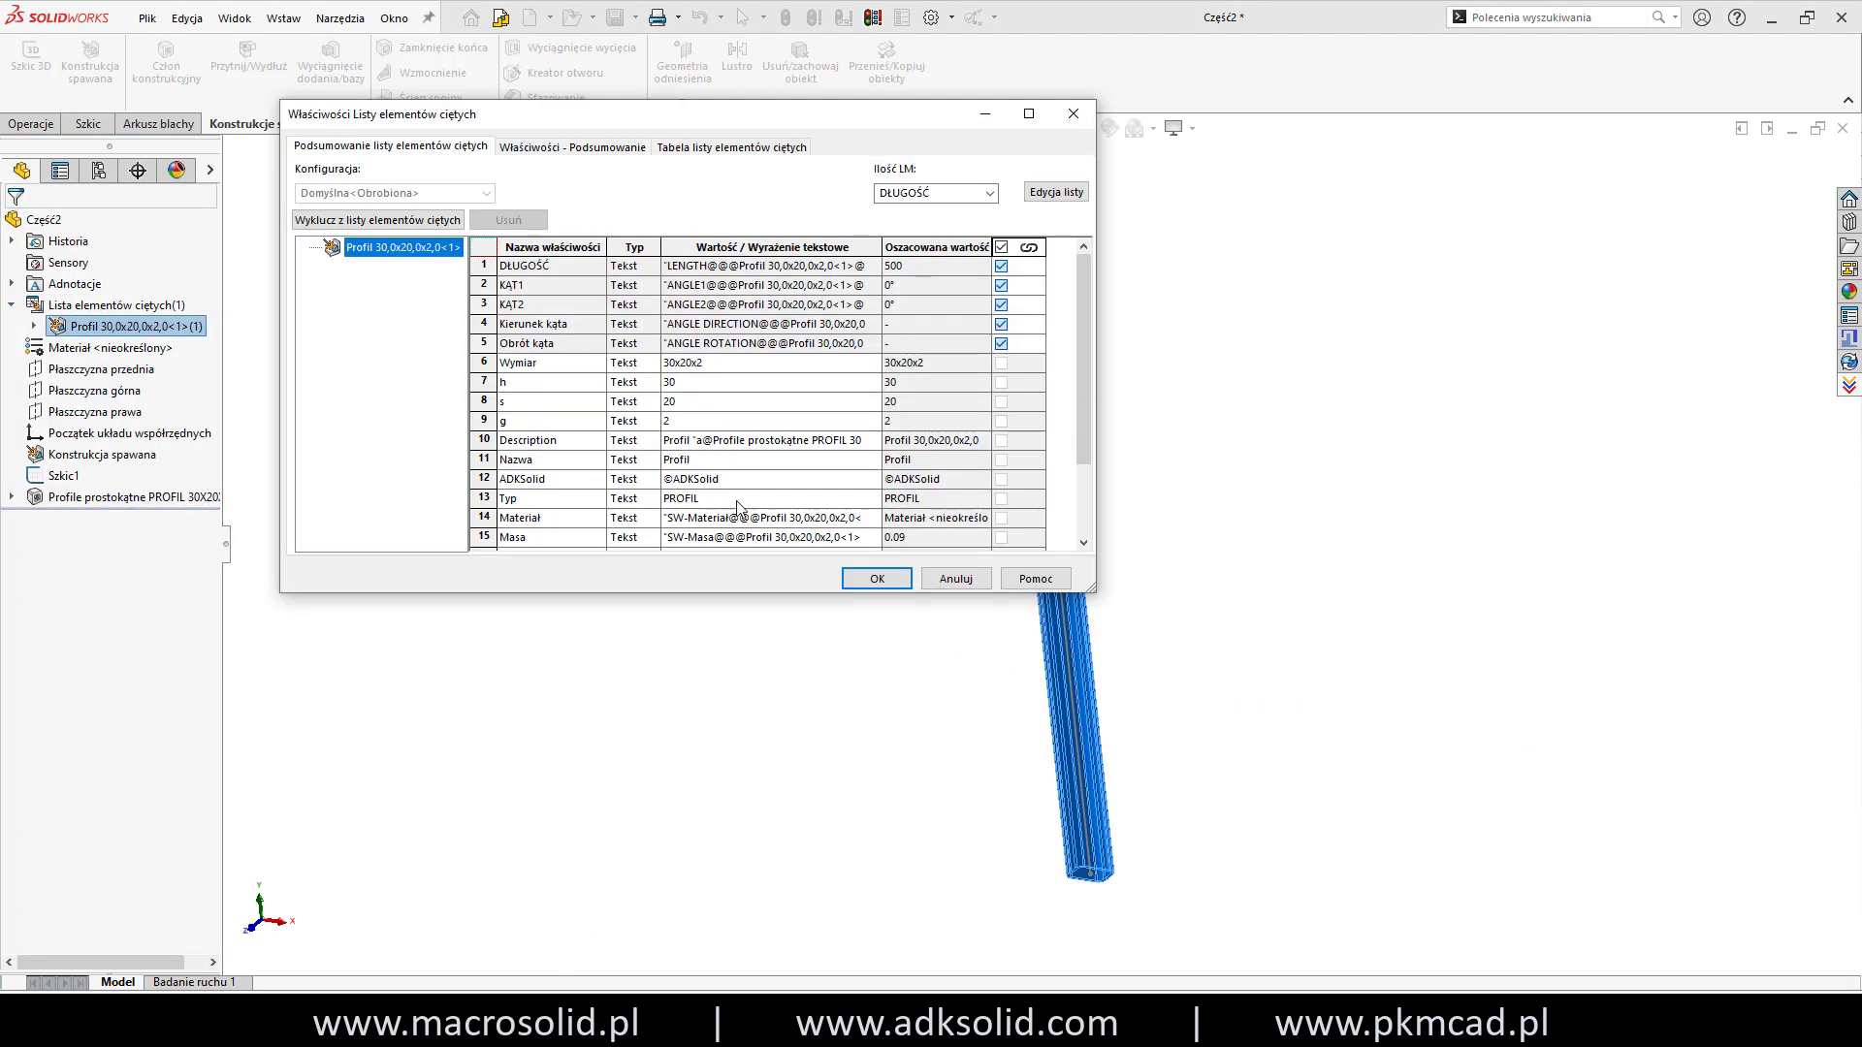
drag(818, 593, 824, 668)
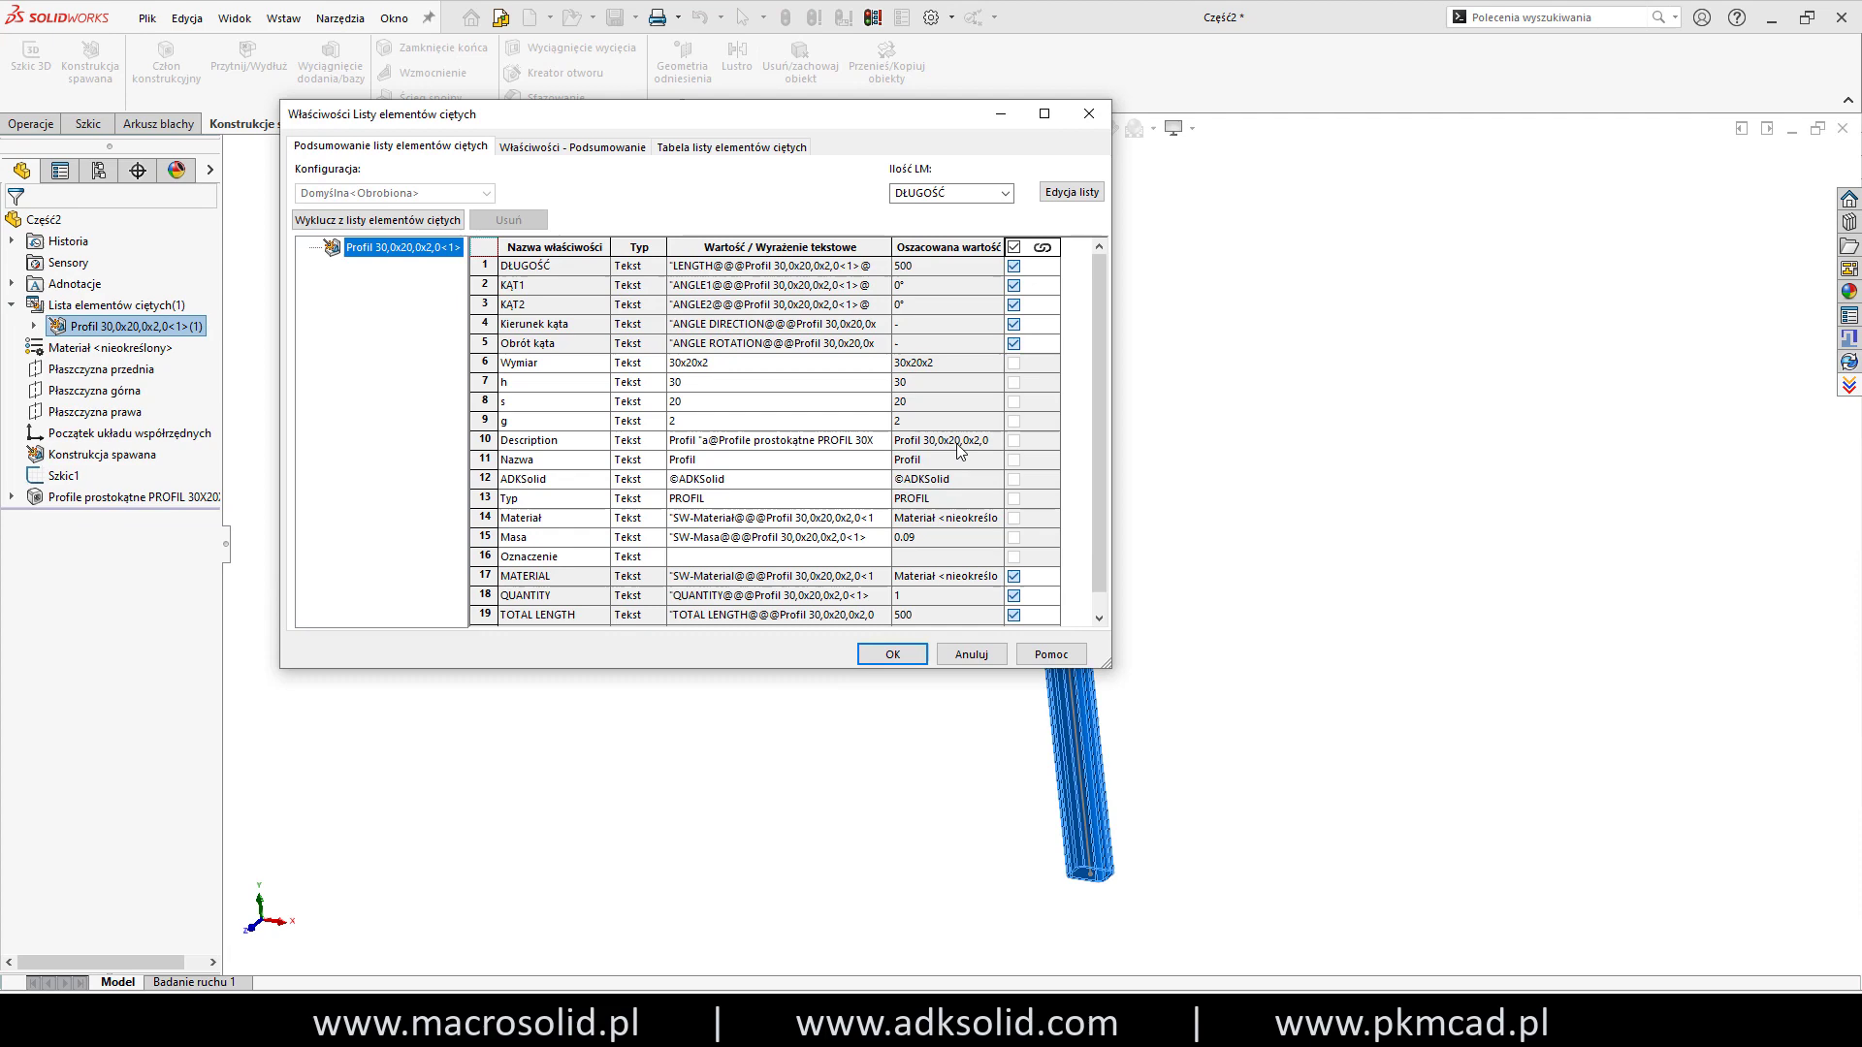
click(894, 655)
Set leading and trailing zeros for dimensions and tolerances to Remove, then recheck the cut-list properties.
click(931, 17)
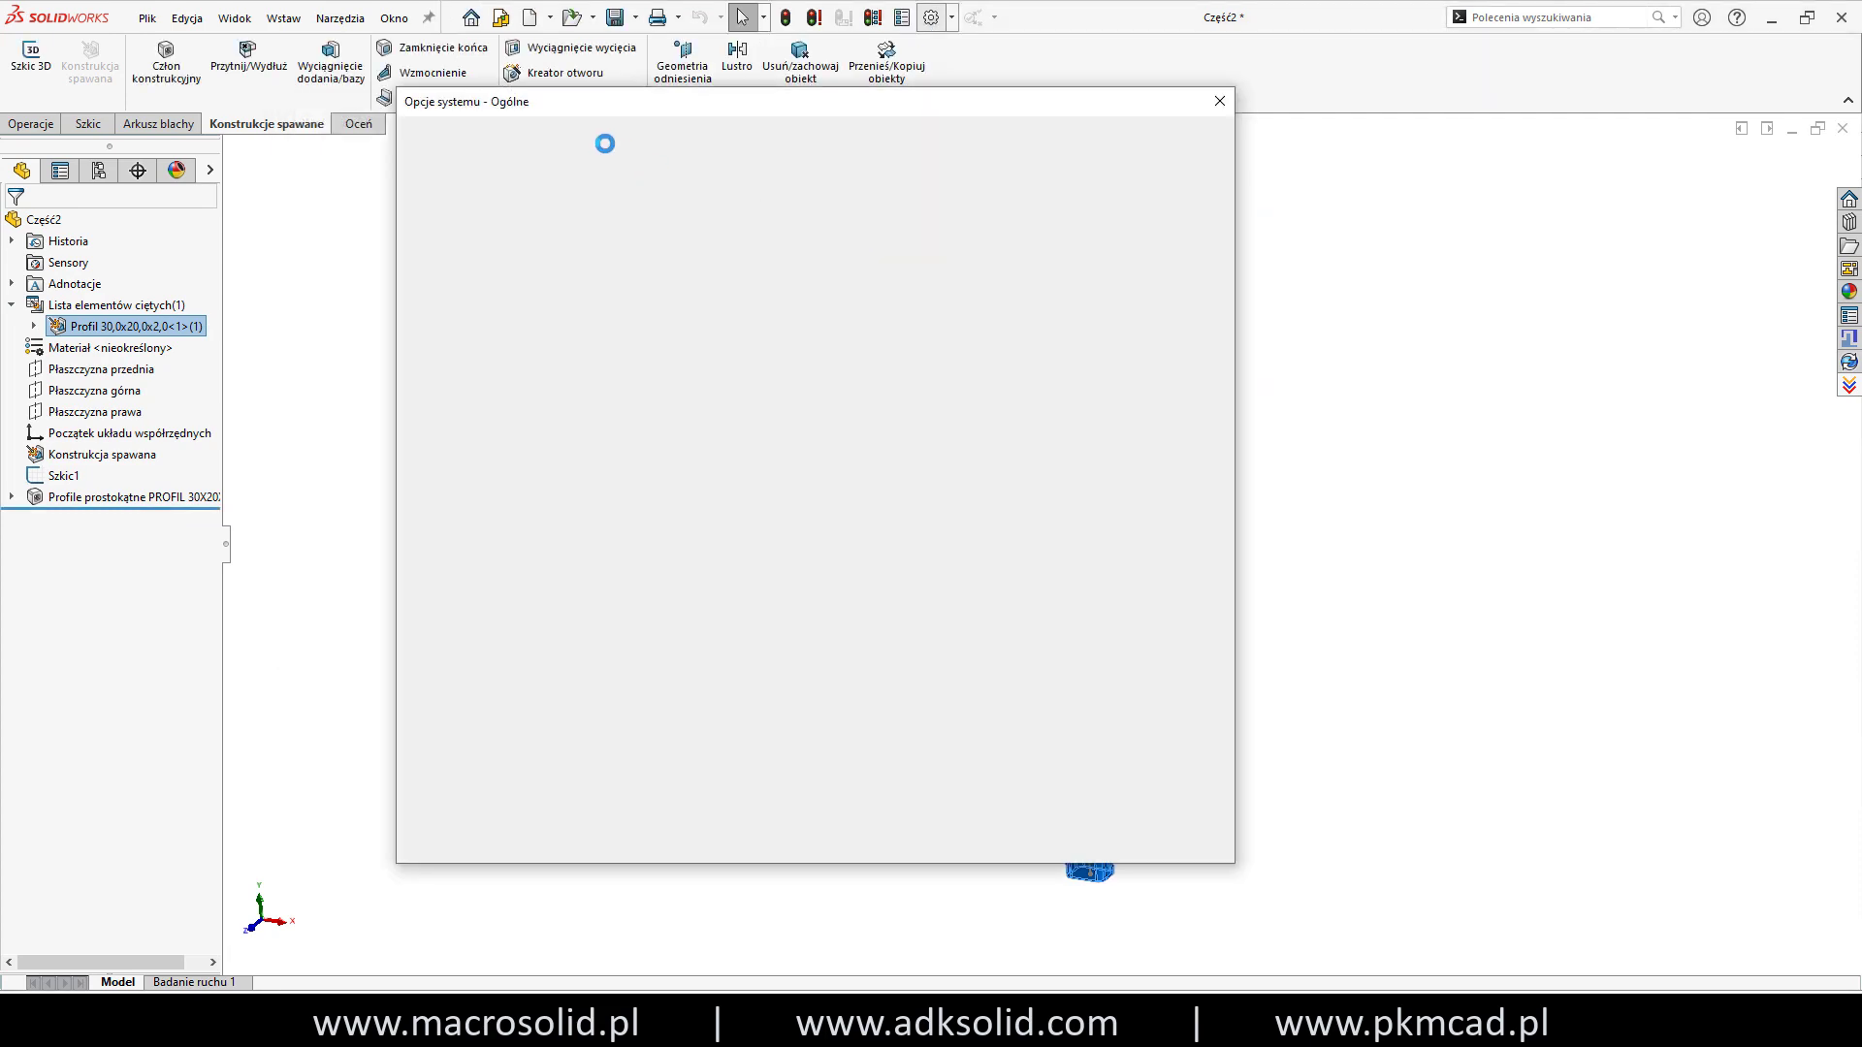
click(562, 136)
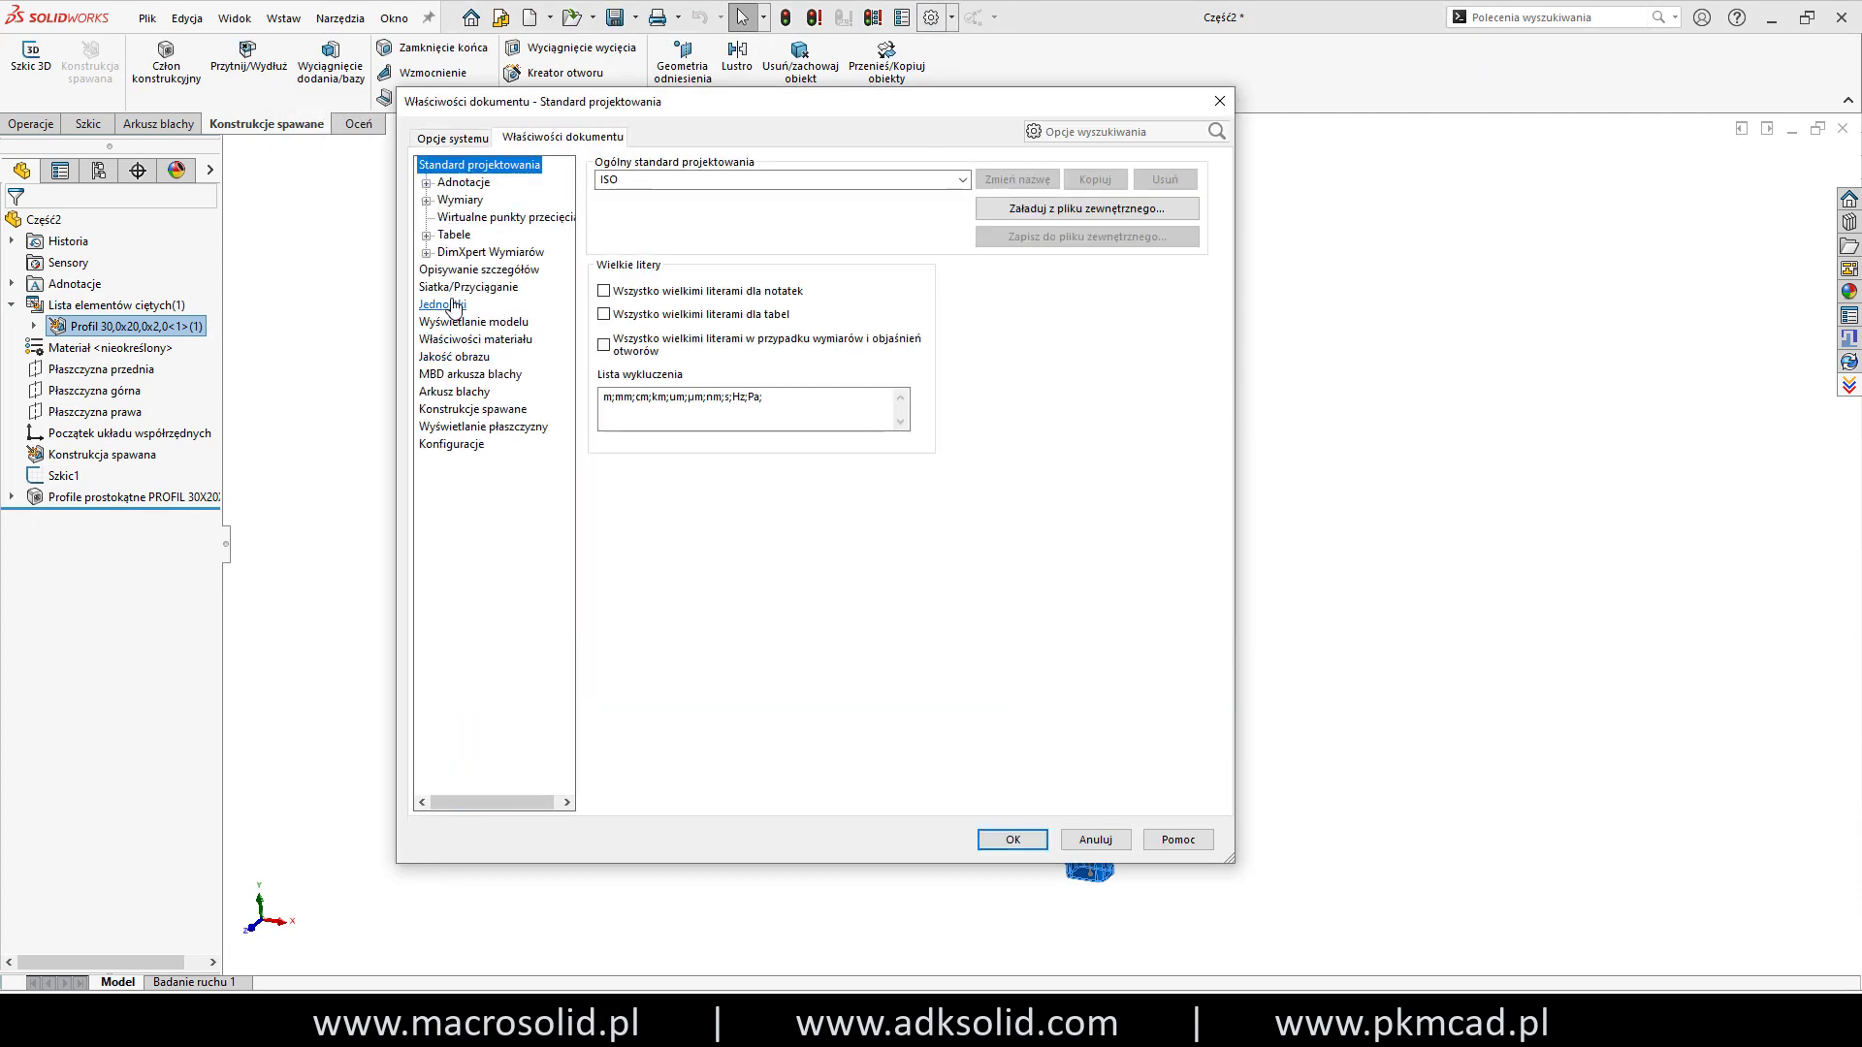
click(464, 201)
click(766, 643)
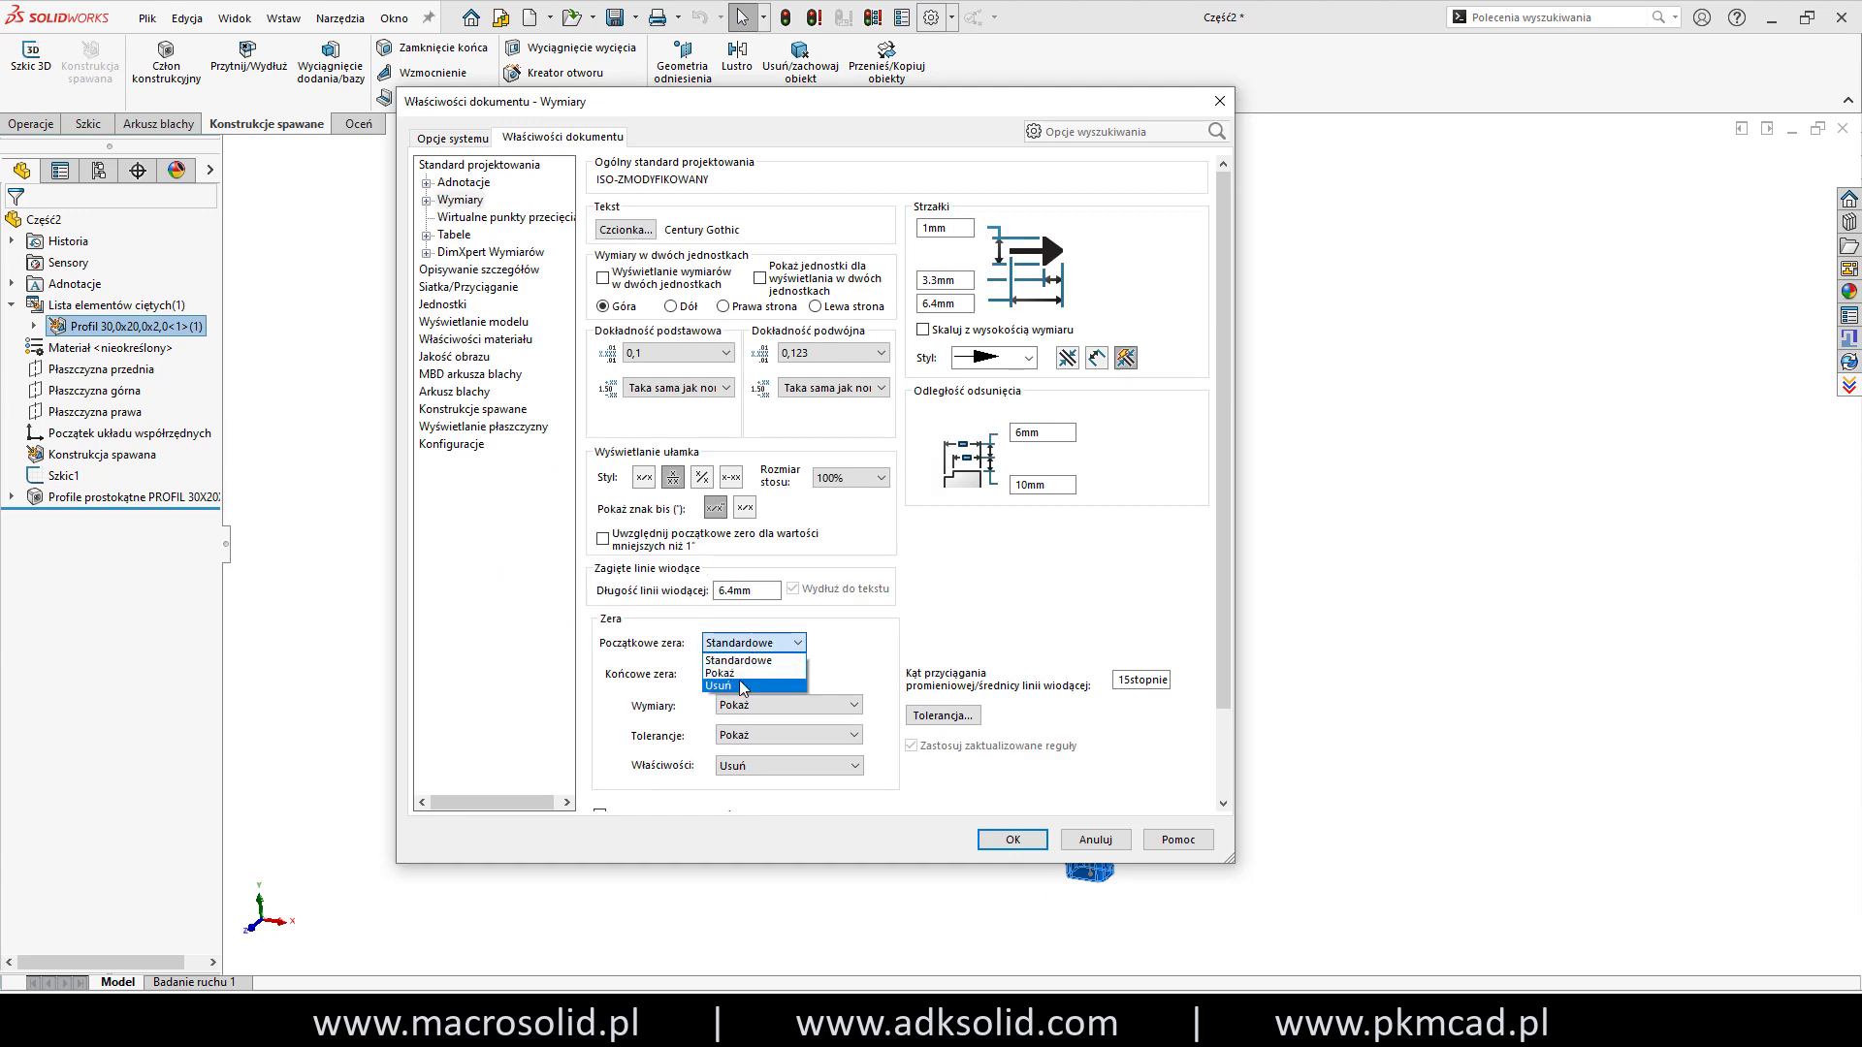
click(746, 685)
click(788, 705)
click(766, 734)
click(788, 735)
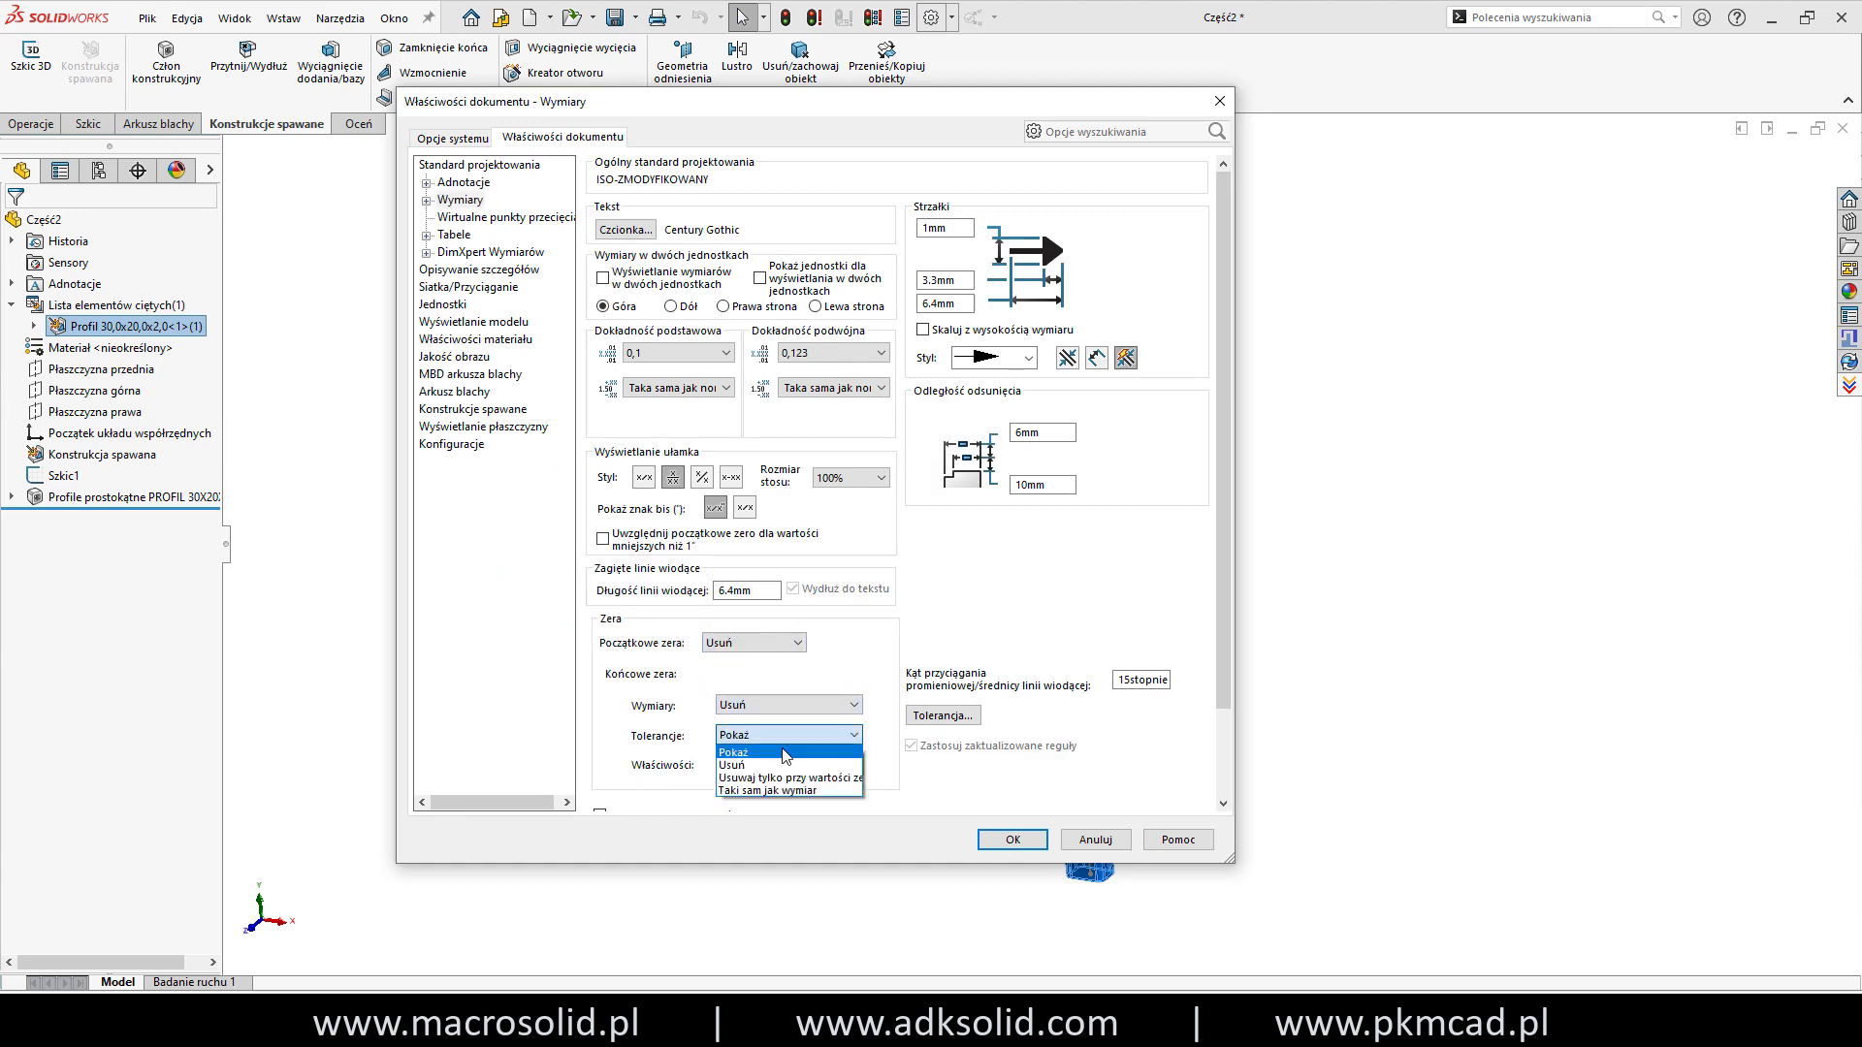
click(767, 767)
click(1009, 841)
right_click(134, 328)
click(199, 361)
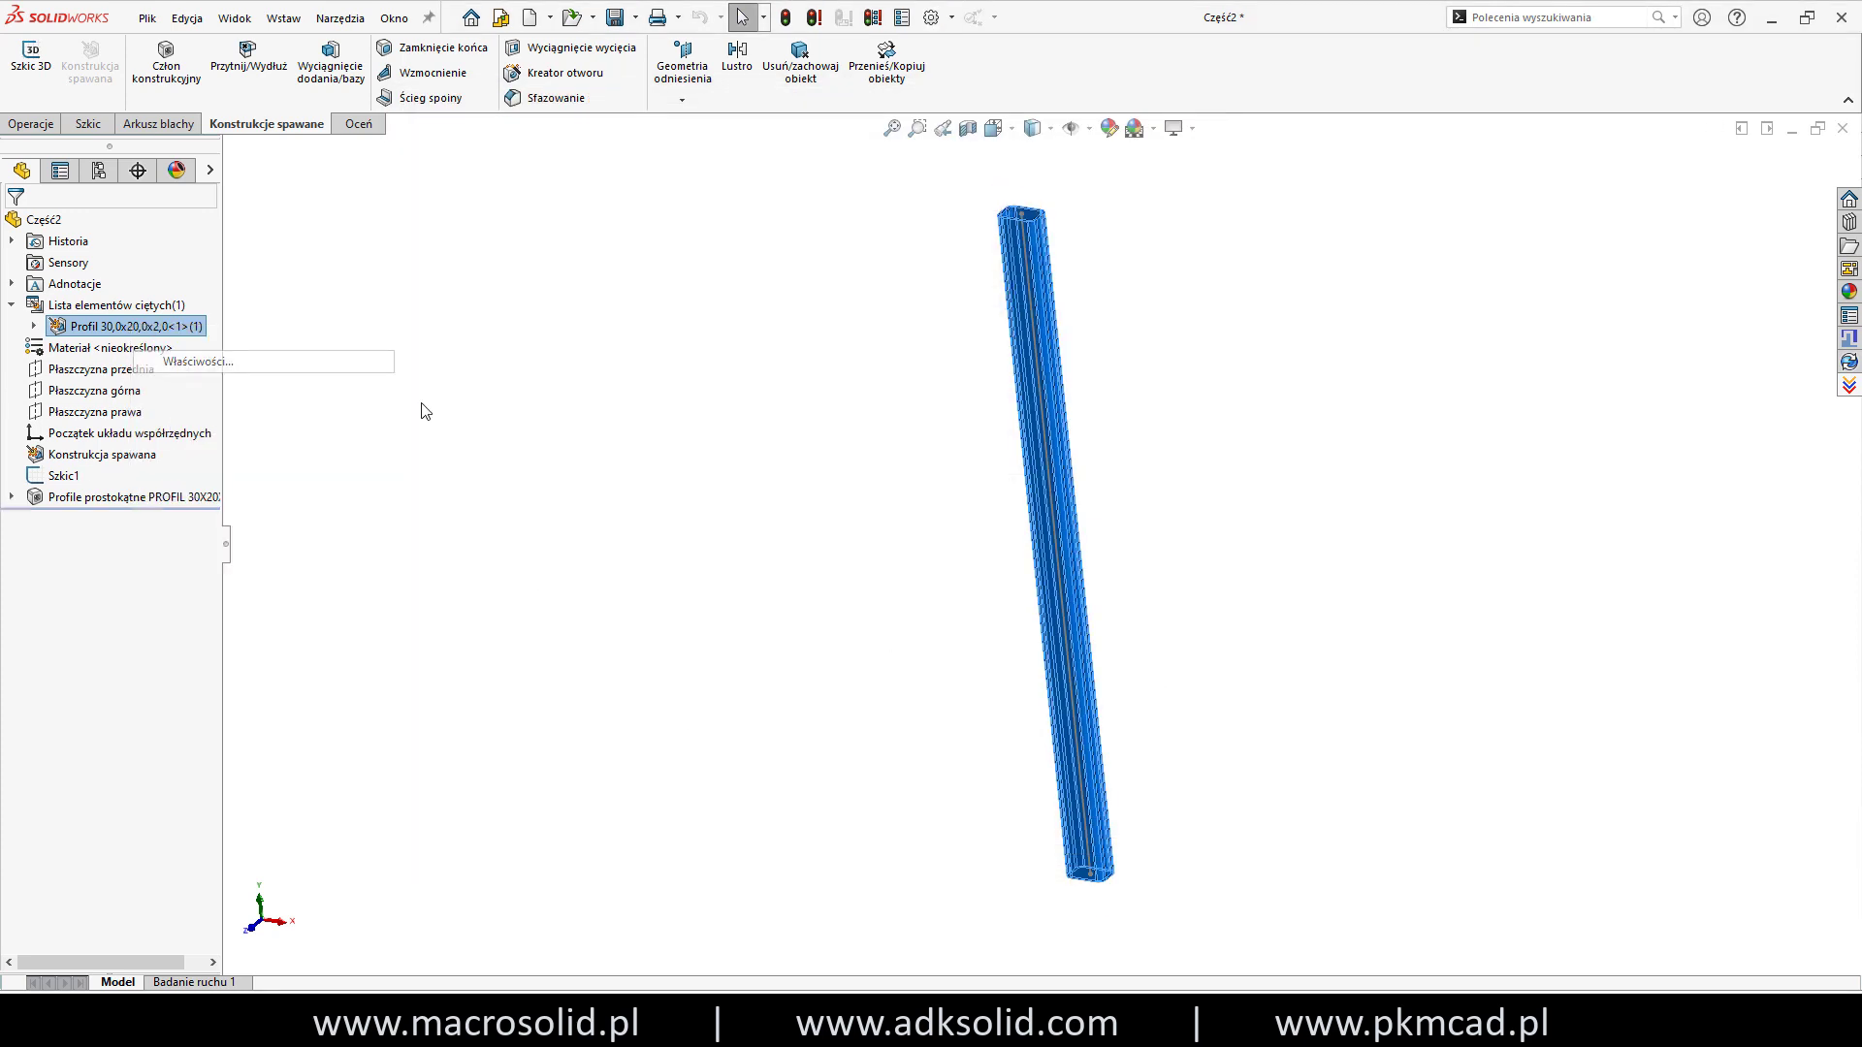
Select the structural member's profile sketch, Szkic13, in the feature tree.
click(895, 653)
click(325, 410)
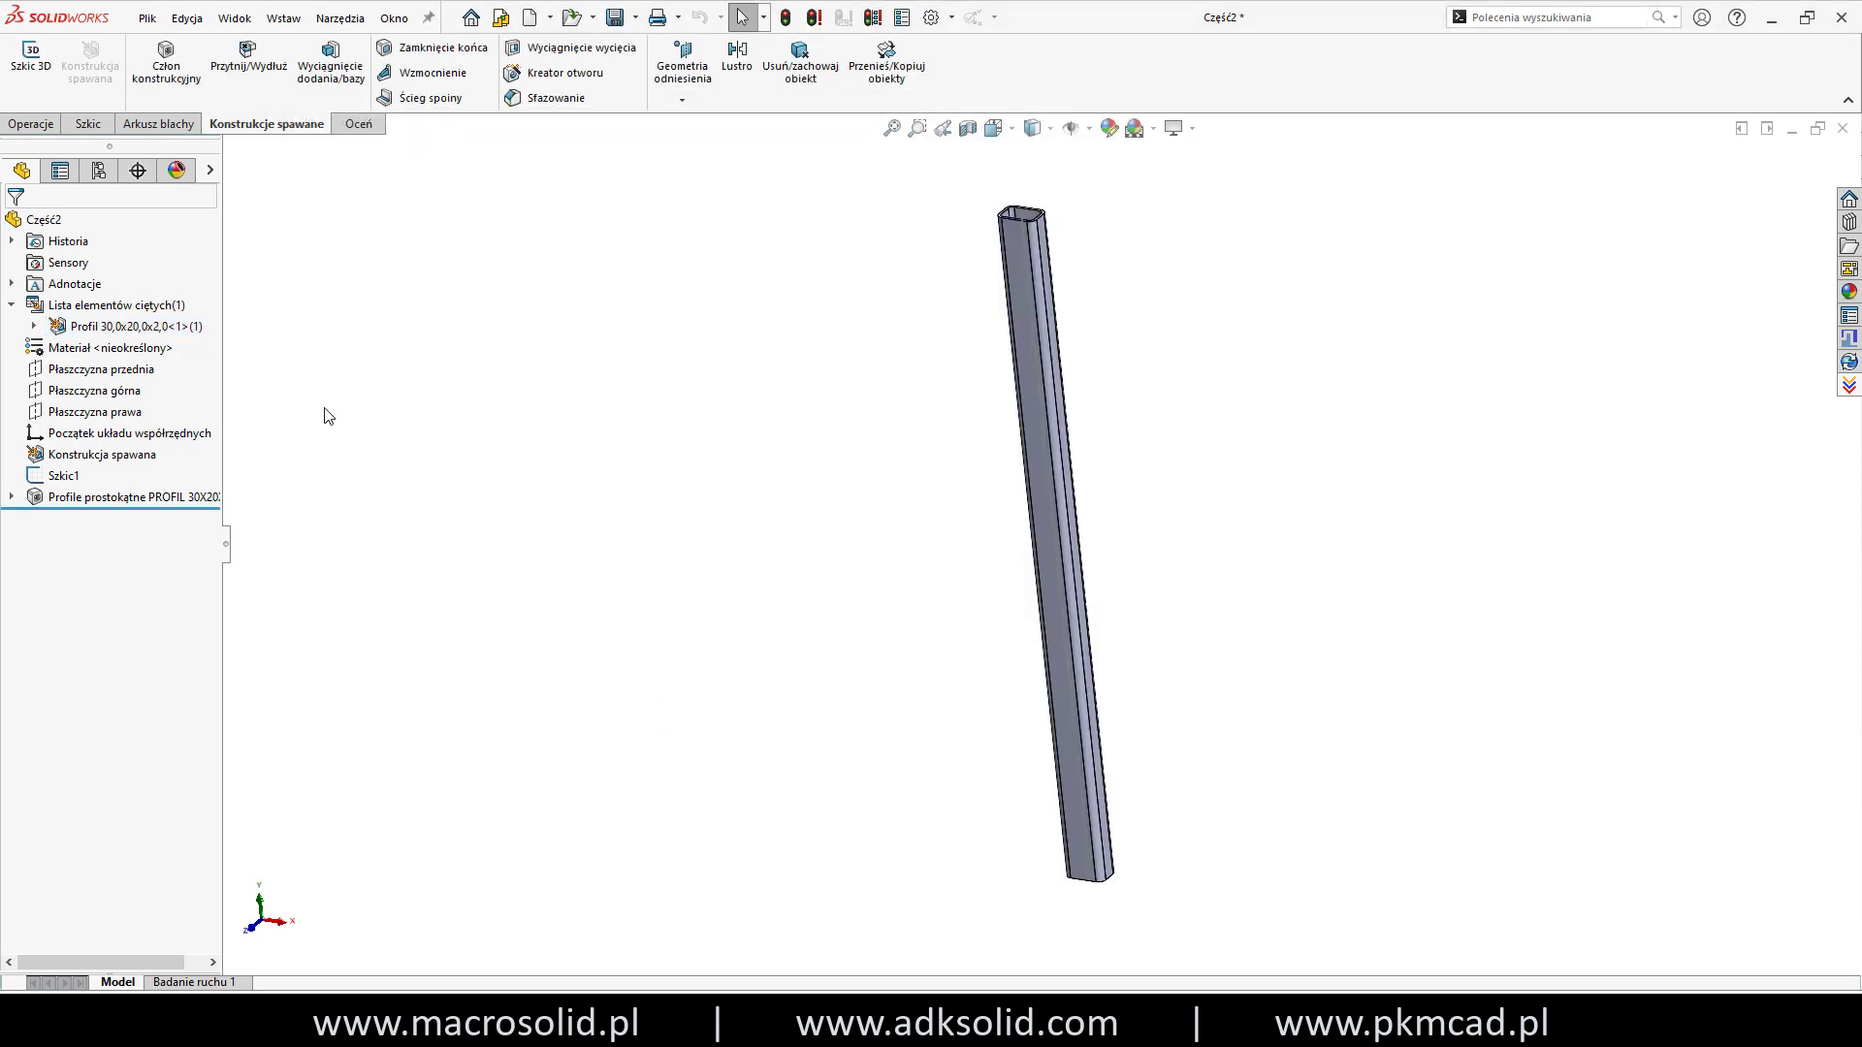
click(12, 496)
click(89, 539)
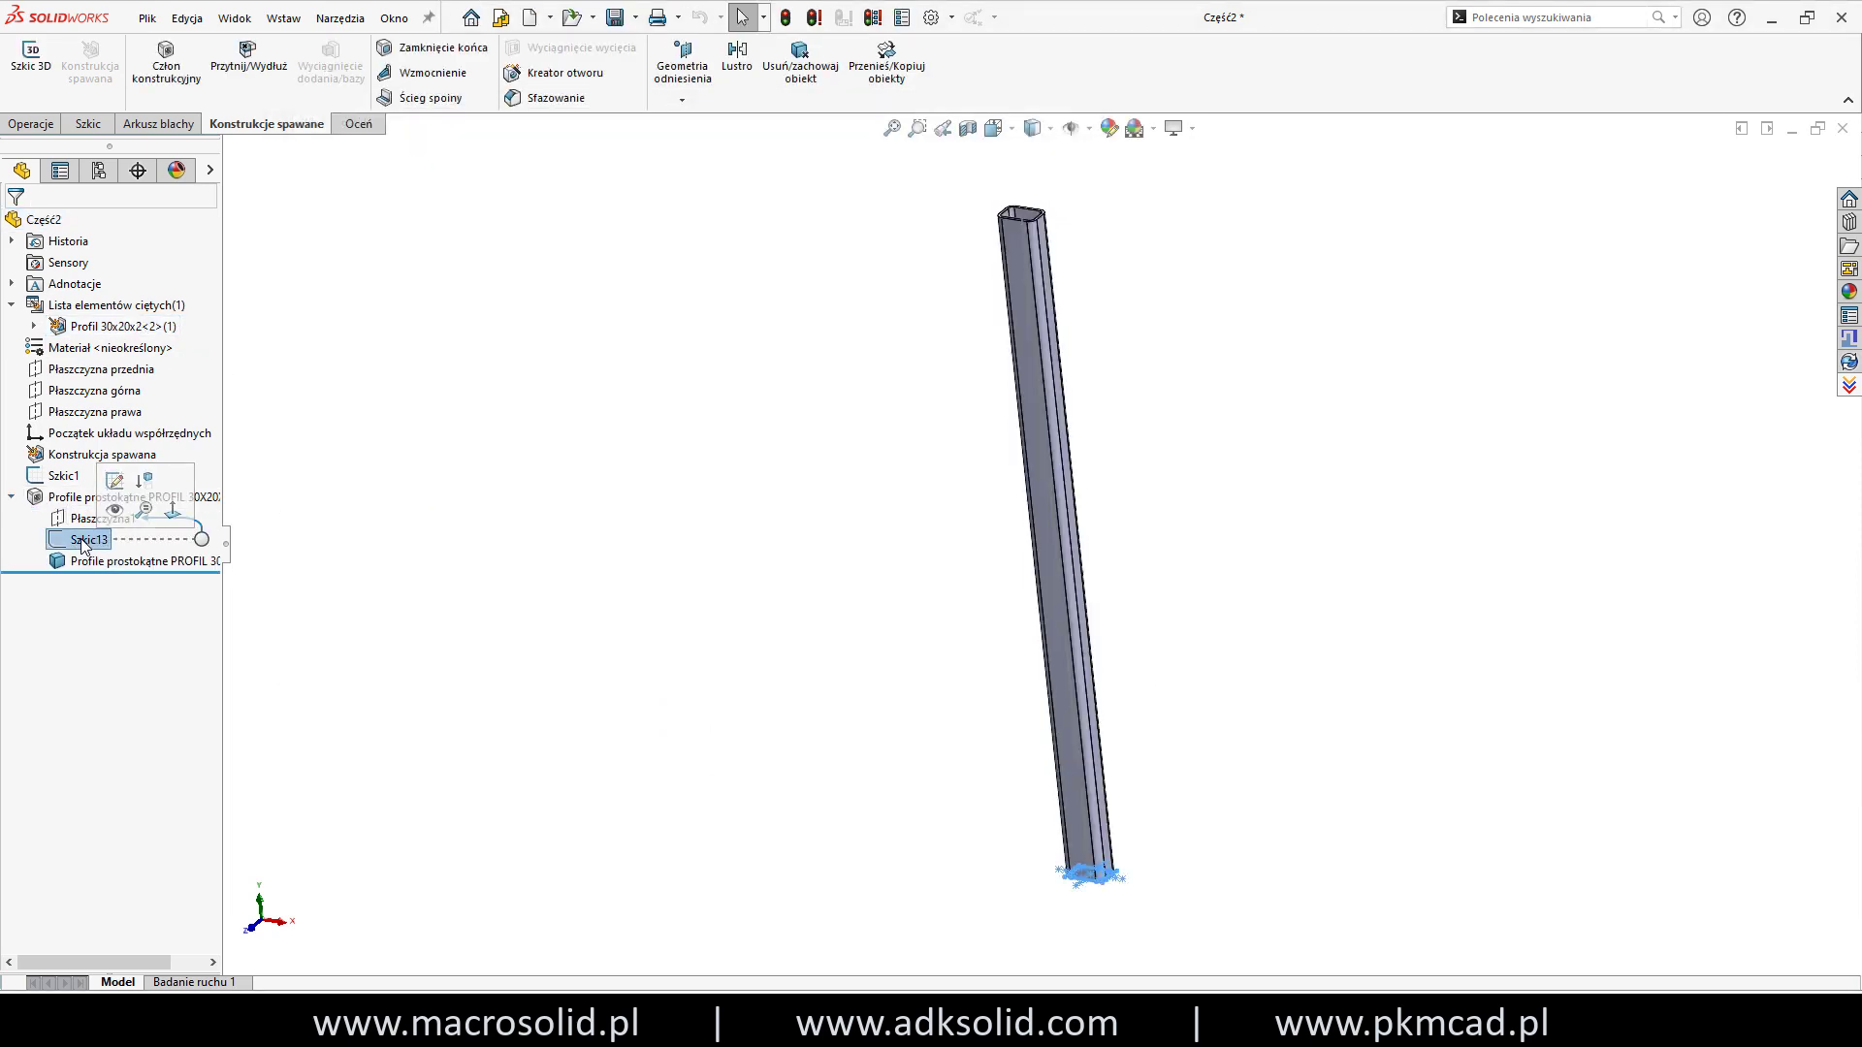
middle_drag(1121, 957, 1136, 921)
scroll(1137, 912, down, 8)
scroll(592, 514, up, 1)
scroll(594, 515, down, 2)
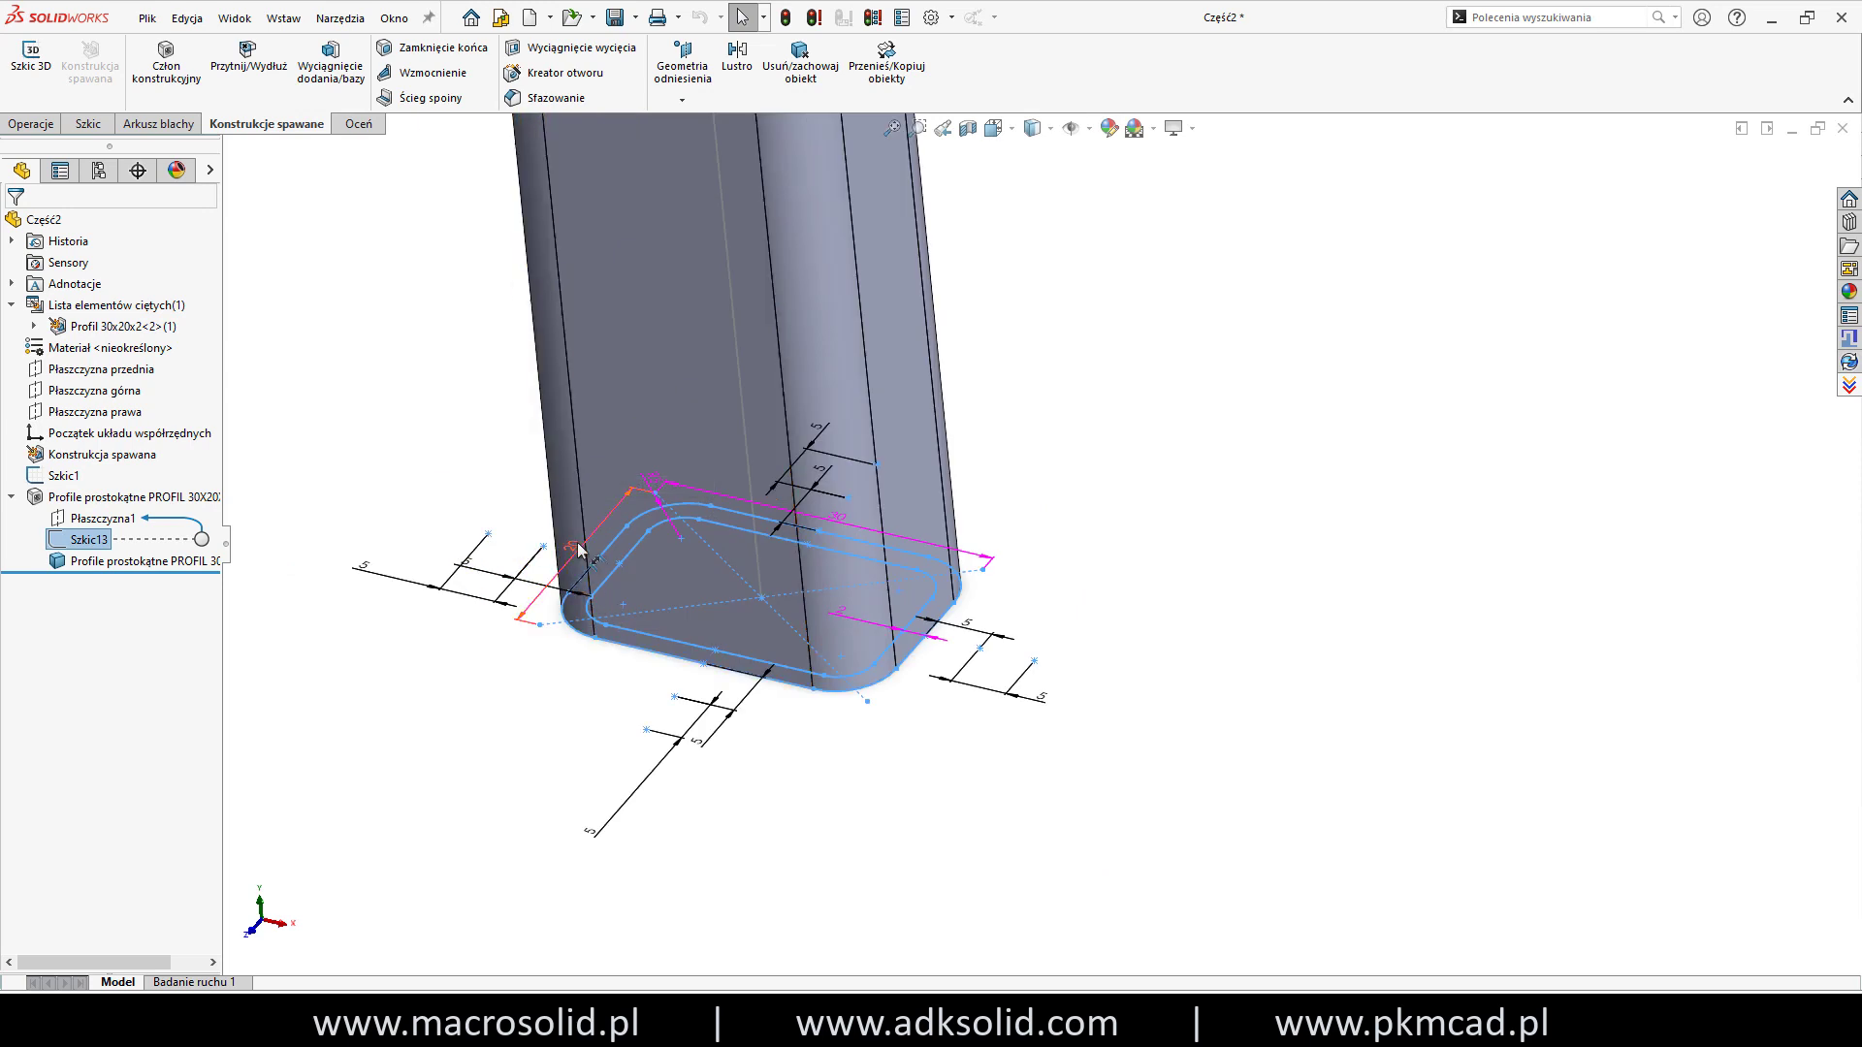
Change the profile height from 20 to 25 and width from 30 to 35, then rebuild.
double_click(581, 546)
text(25)
key(Return)
double_click(843, 521)
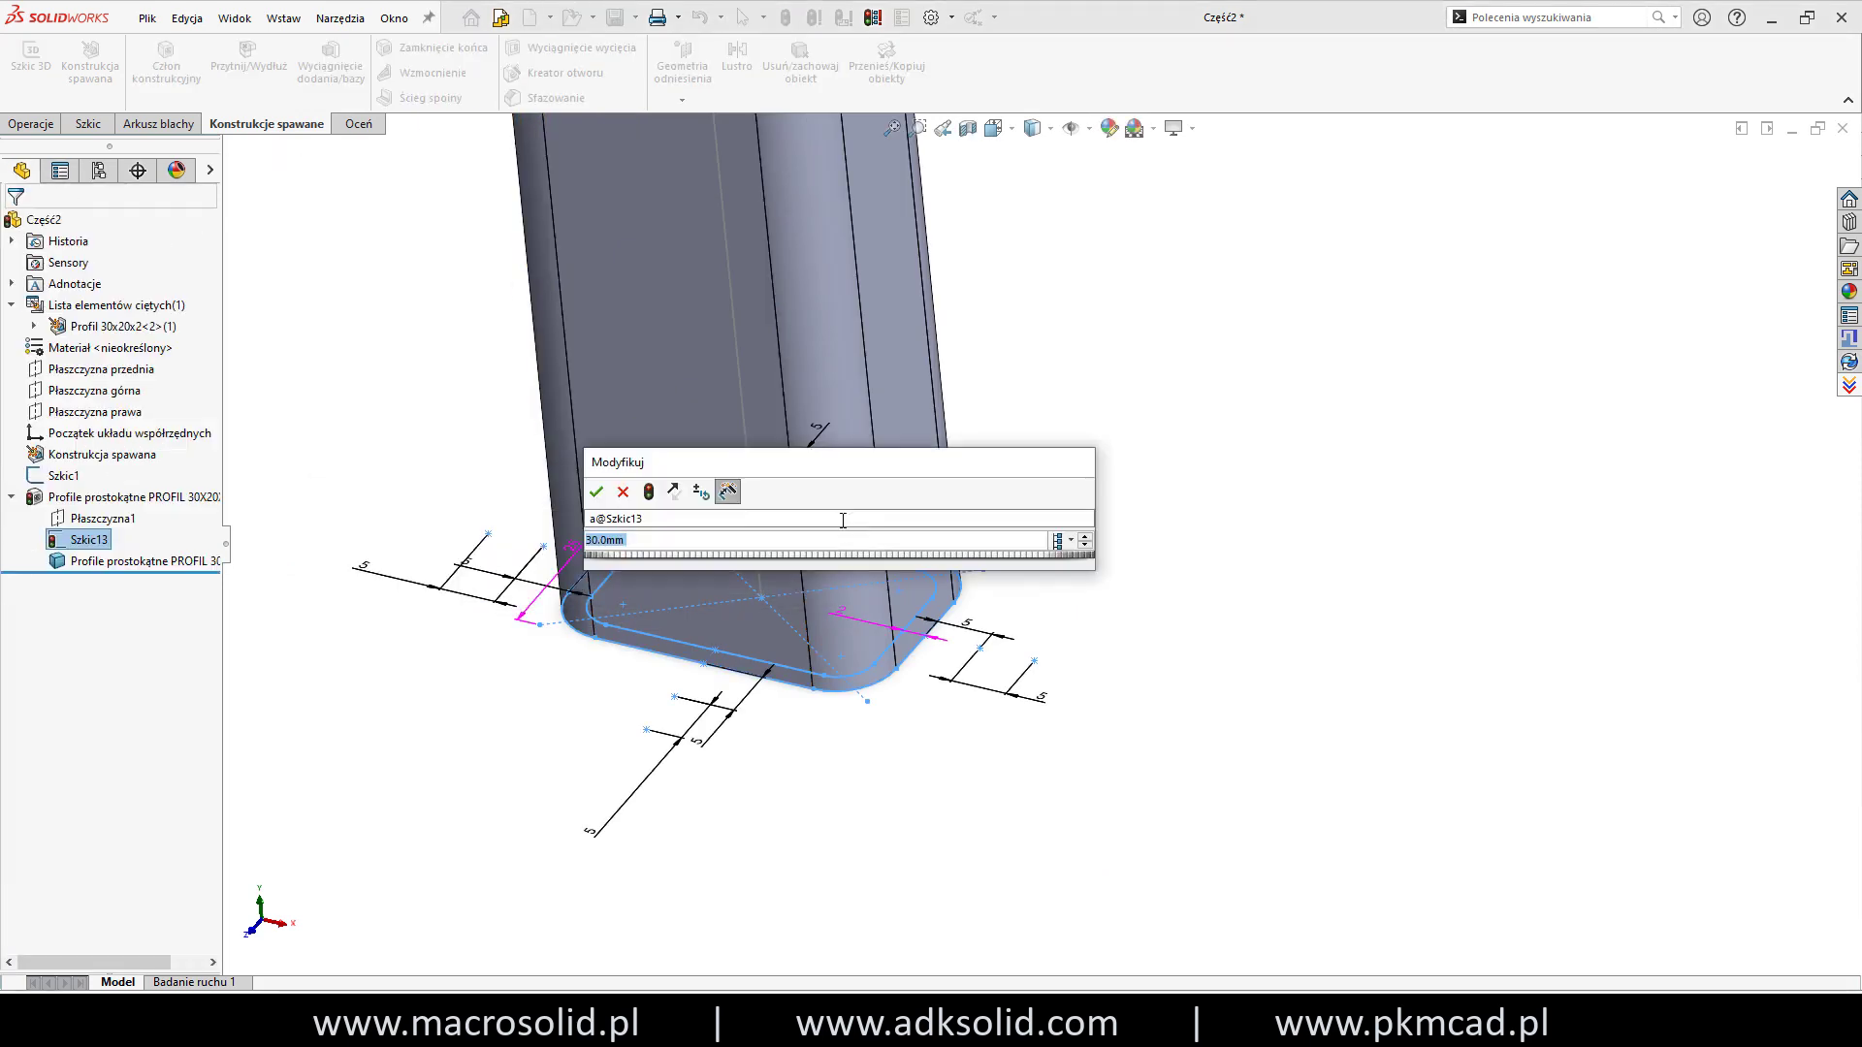
text(35)
key(Return)
click(16, 224)
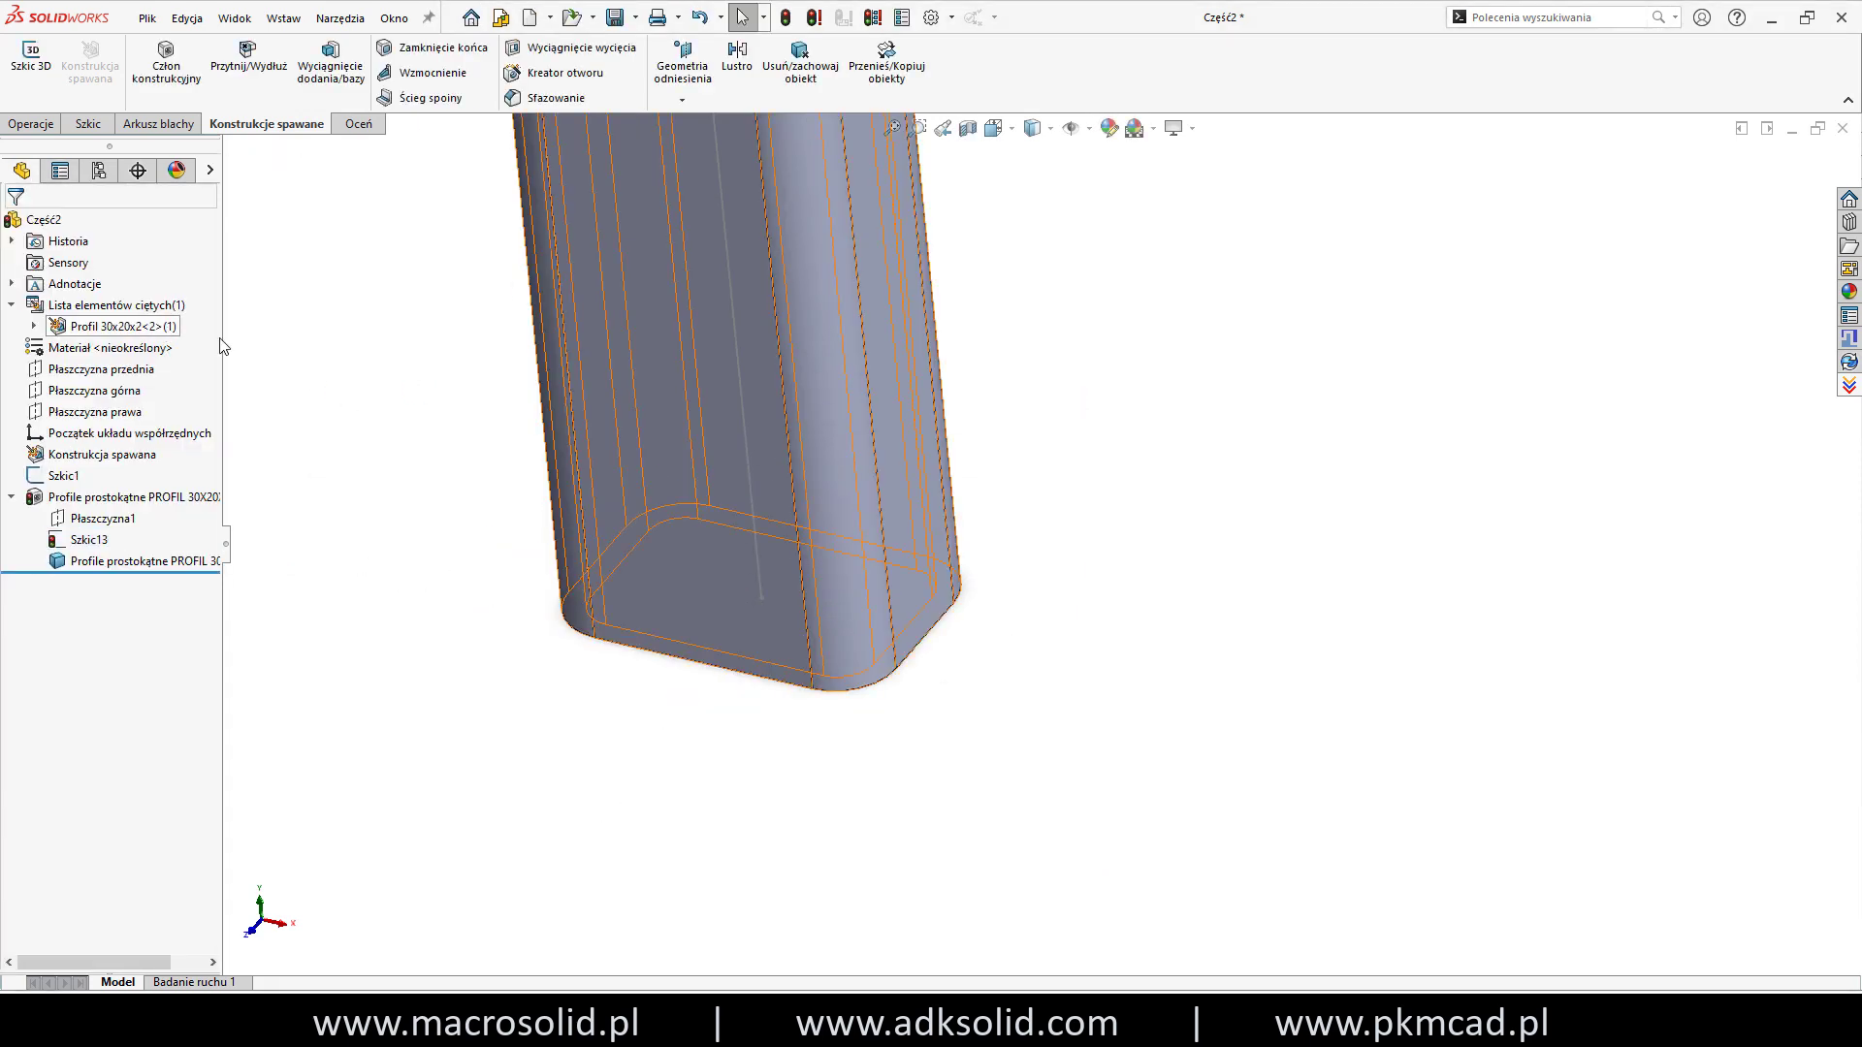
key(ctrl+b)
In cut-list properties, give Wymiar the Description's linked expression without 'Profil' and remove h, s, g.
right_click(160, 326)
click(209, 364)
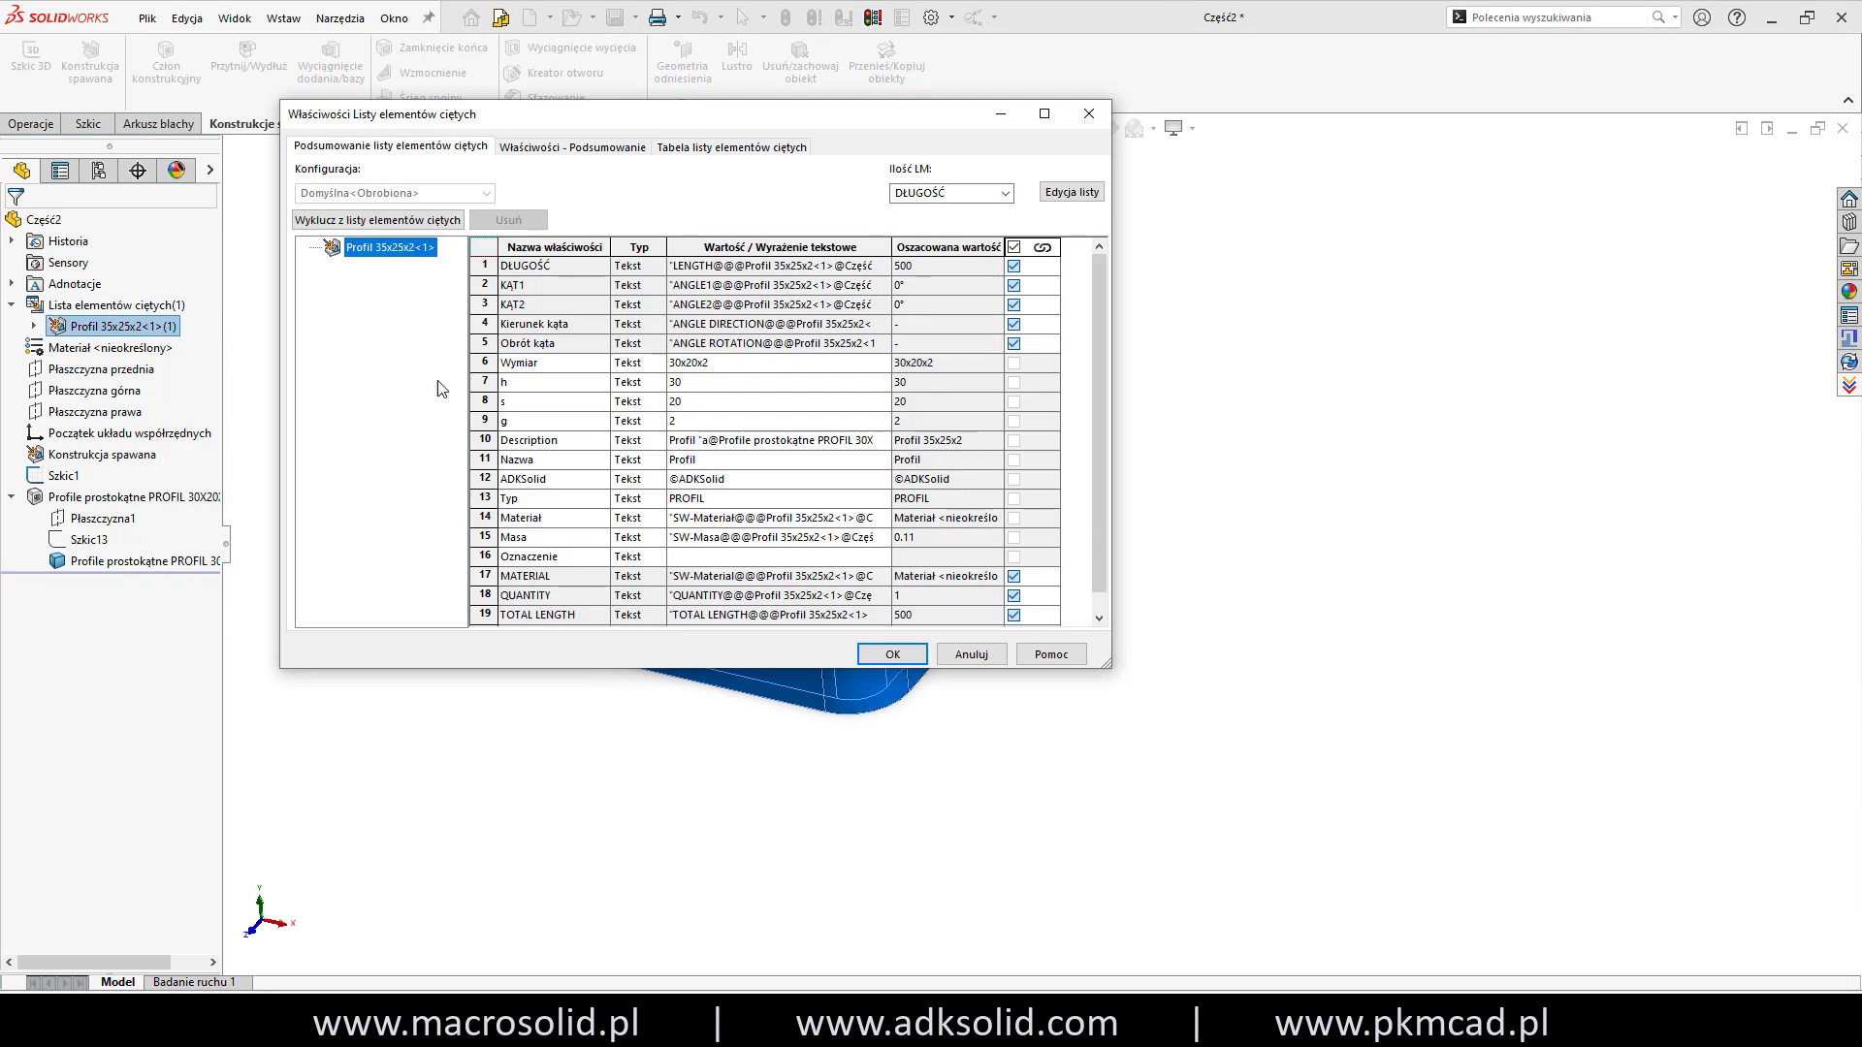
click(484, 363)
click(751, 448)
key(ctrl+c)
click(725, 365)
key(ctrl+v)
drag(696, 365, 635, 366)
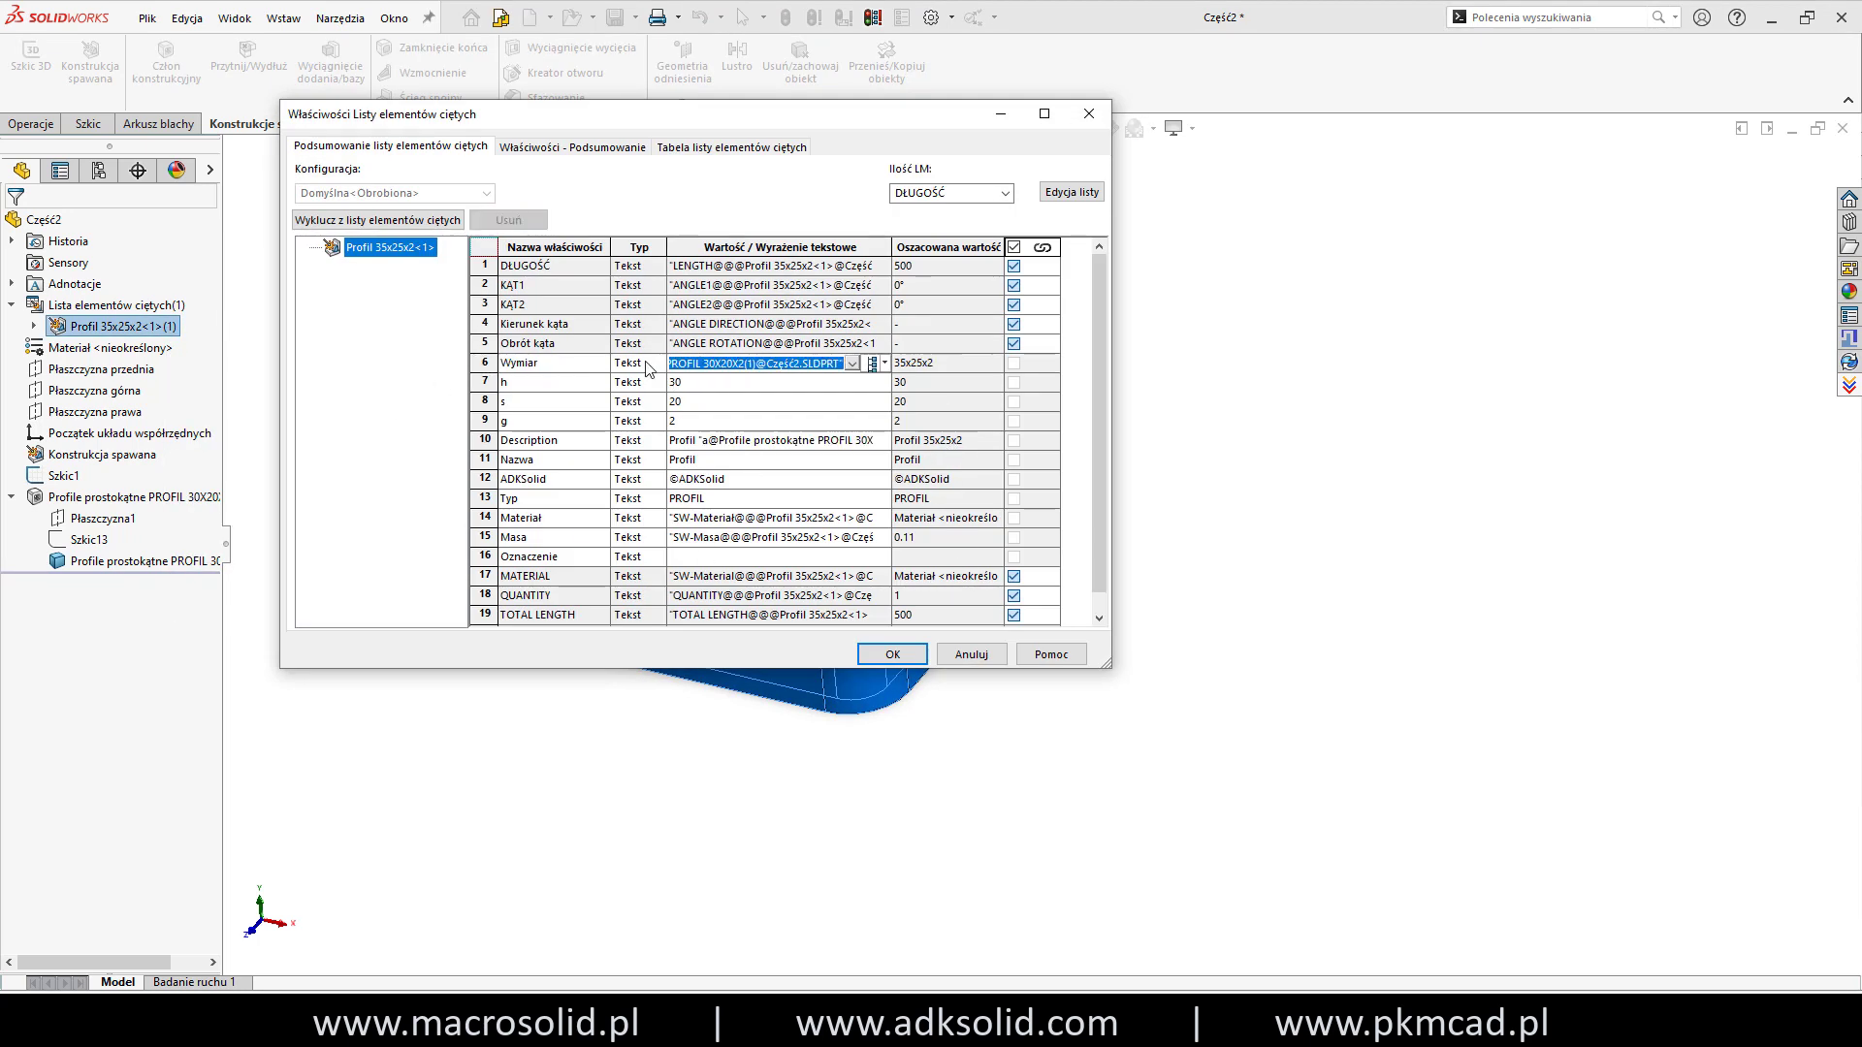
key(BackSpace)
click(688, 382)
click(893, 655)
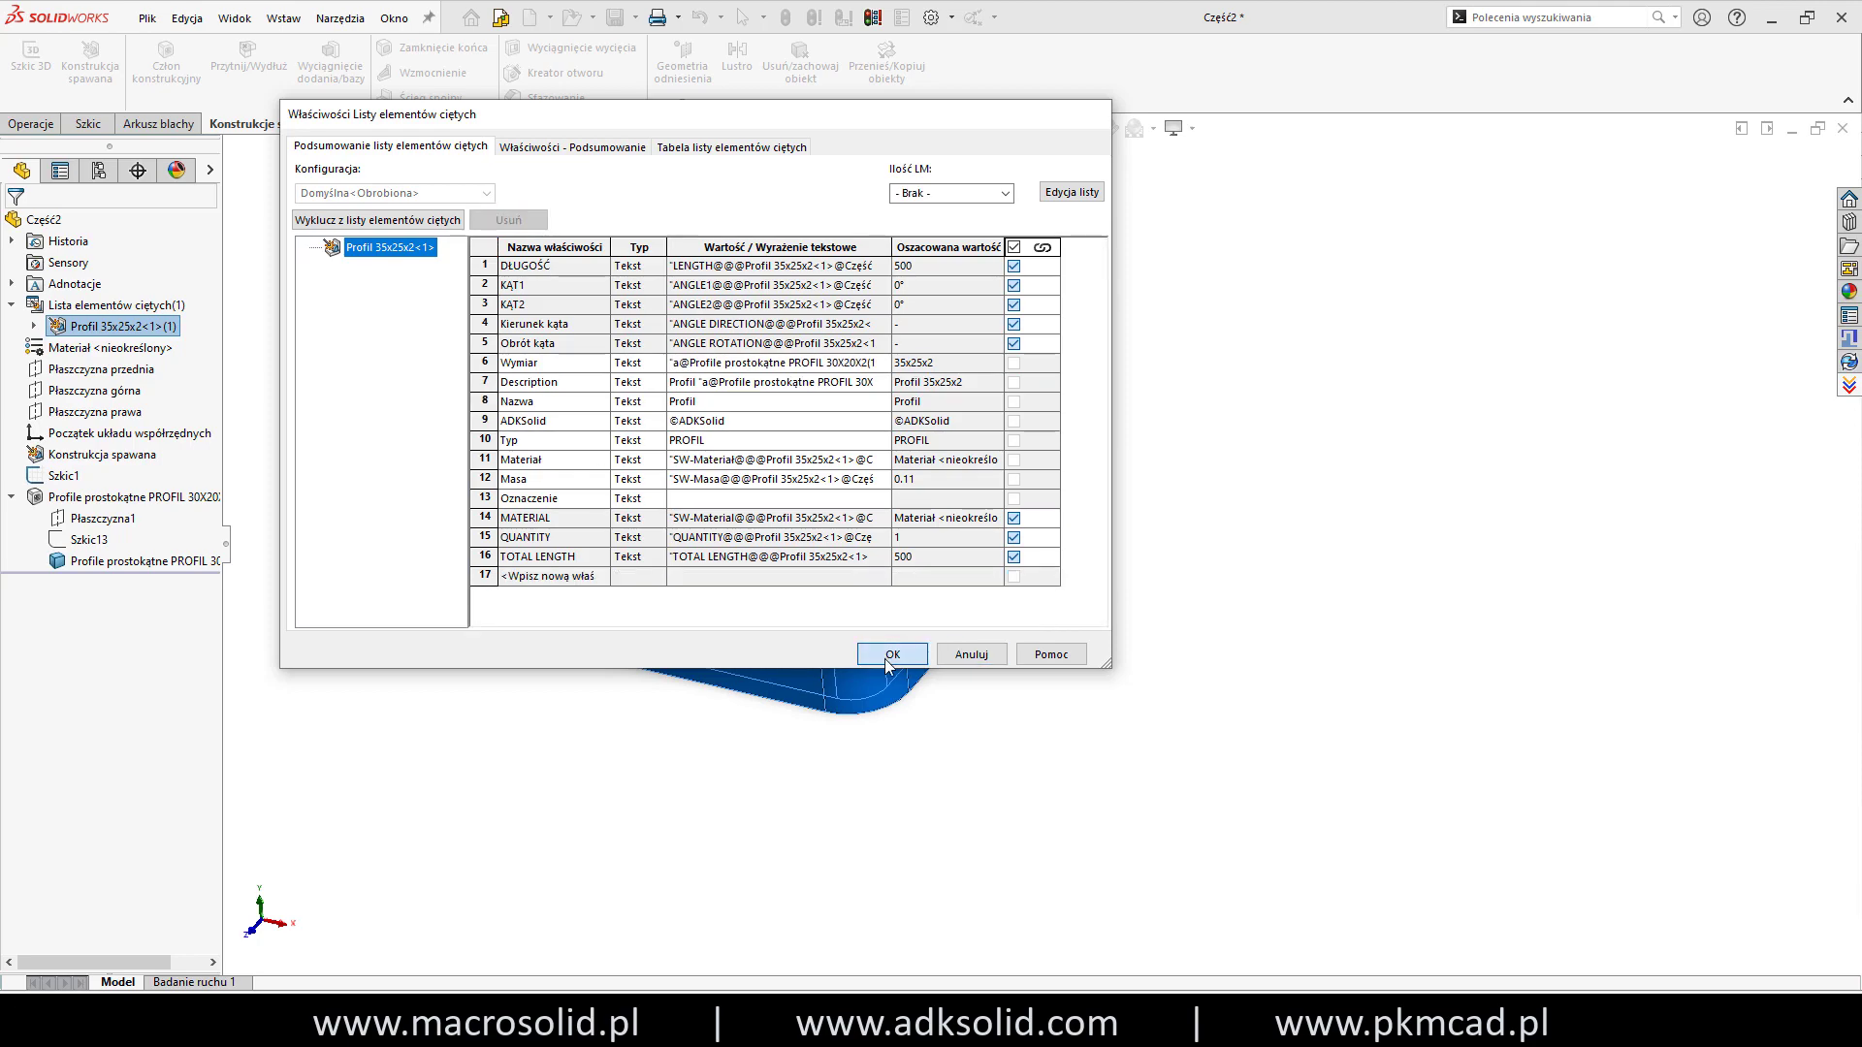